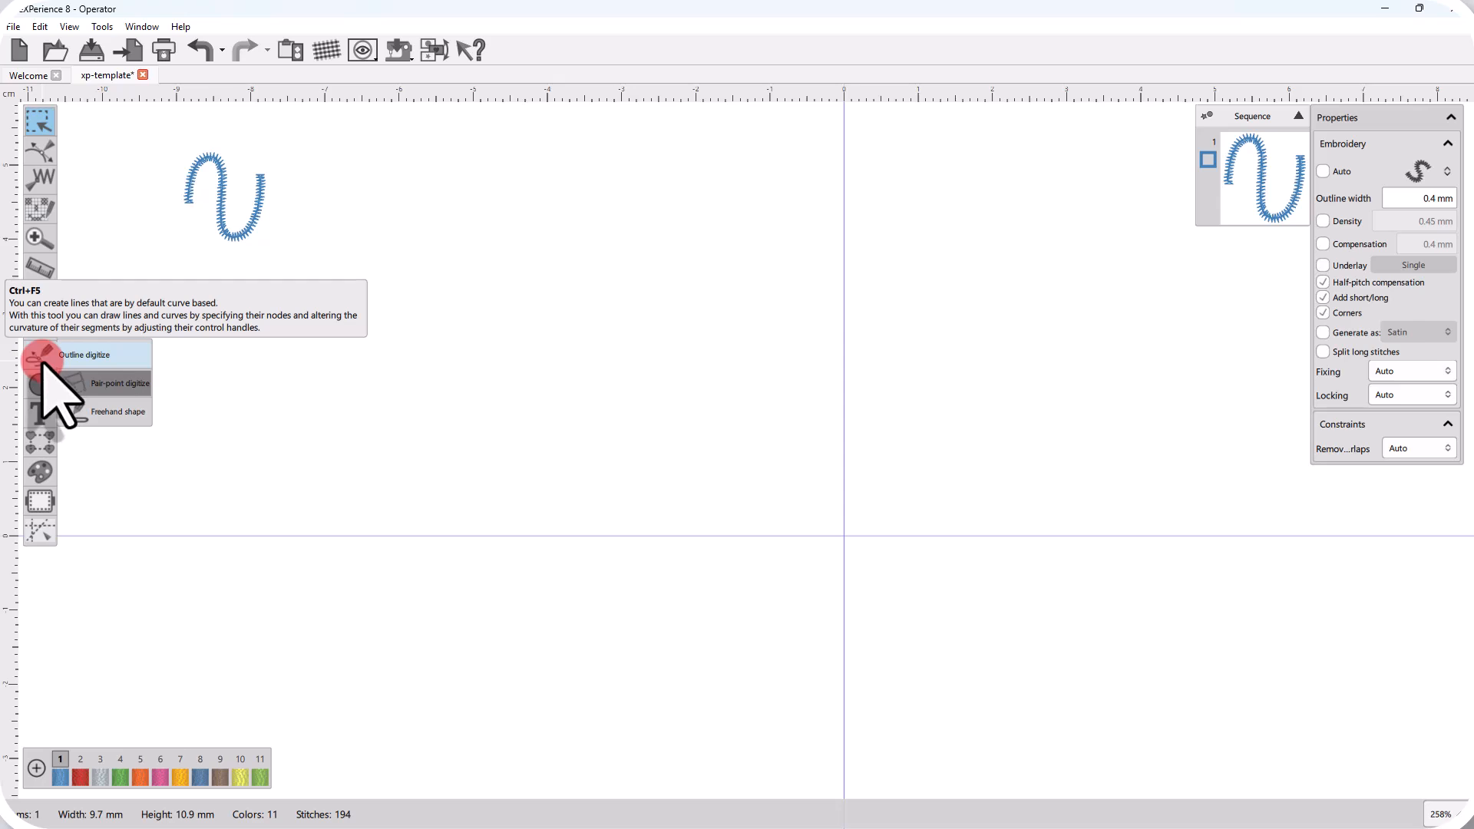
Step: Draw two freehand arcs, one just below the other, under the S-curve as one object about 26 mm wide and 12 mm high
left_click(115, 384)
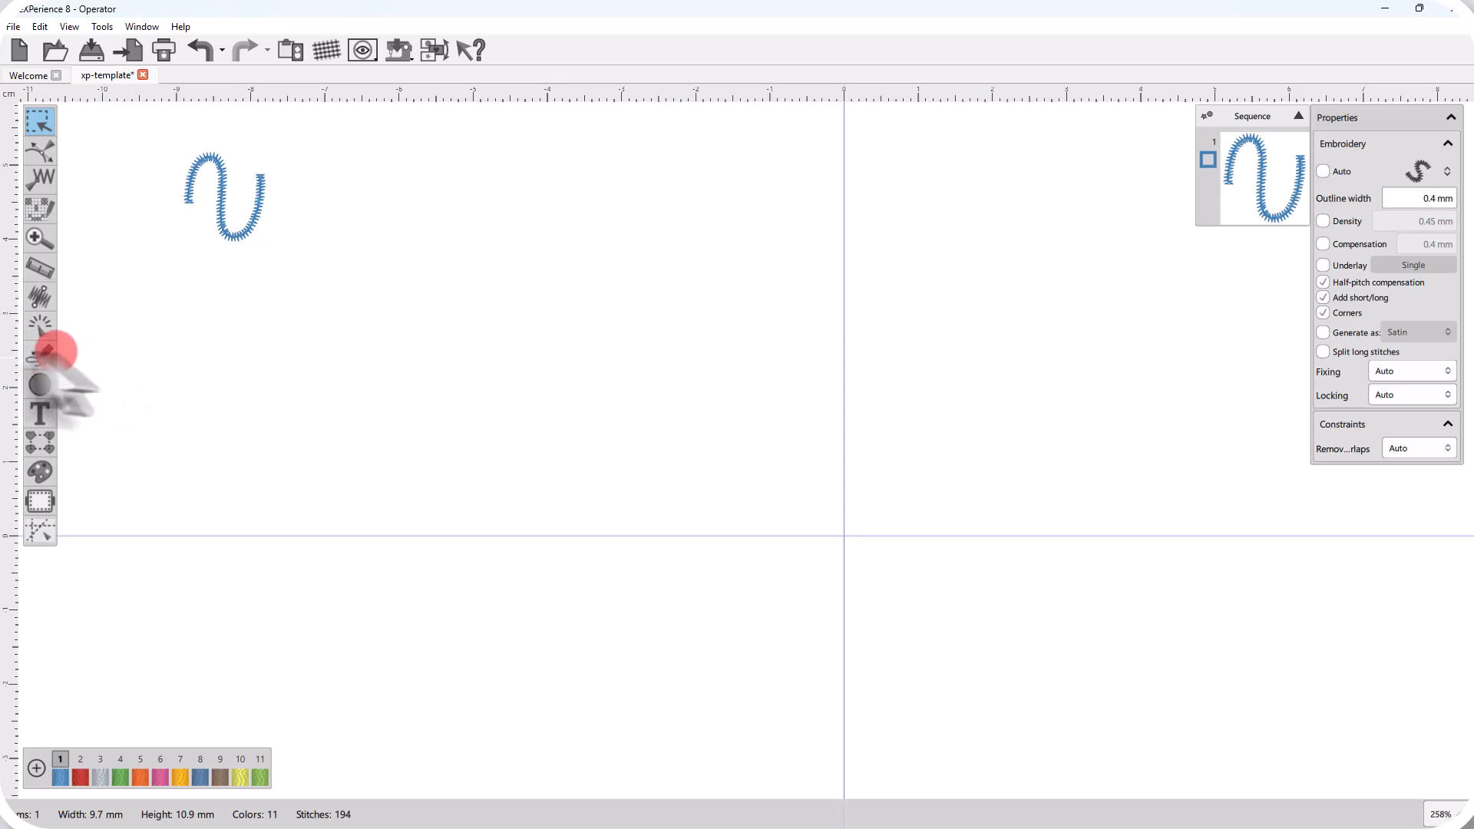
mouse_move(48, 353)
left_mouse_down()
mouse_move(99, 372)
mouse_move(91, 388)
mouse_move(102, 355)
left_mouse_up()
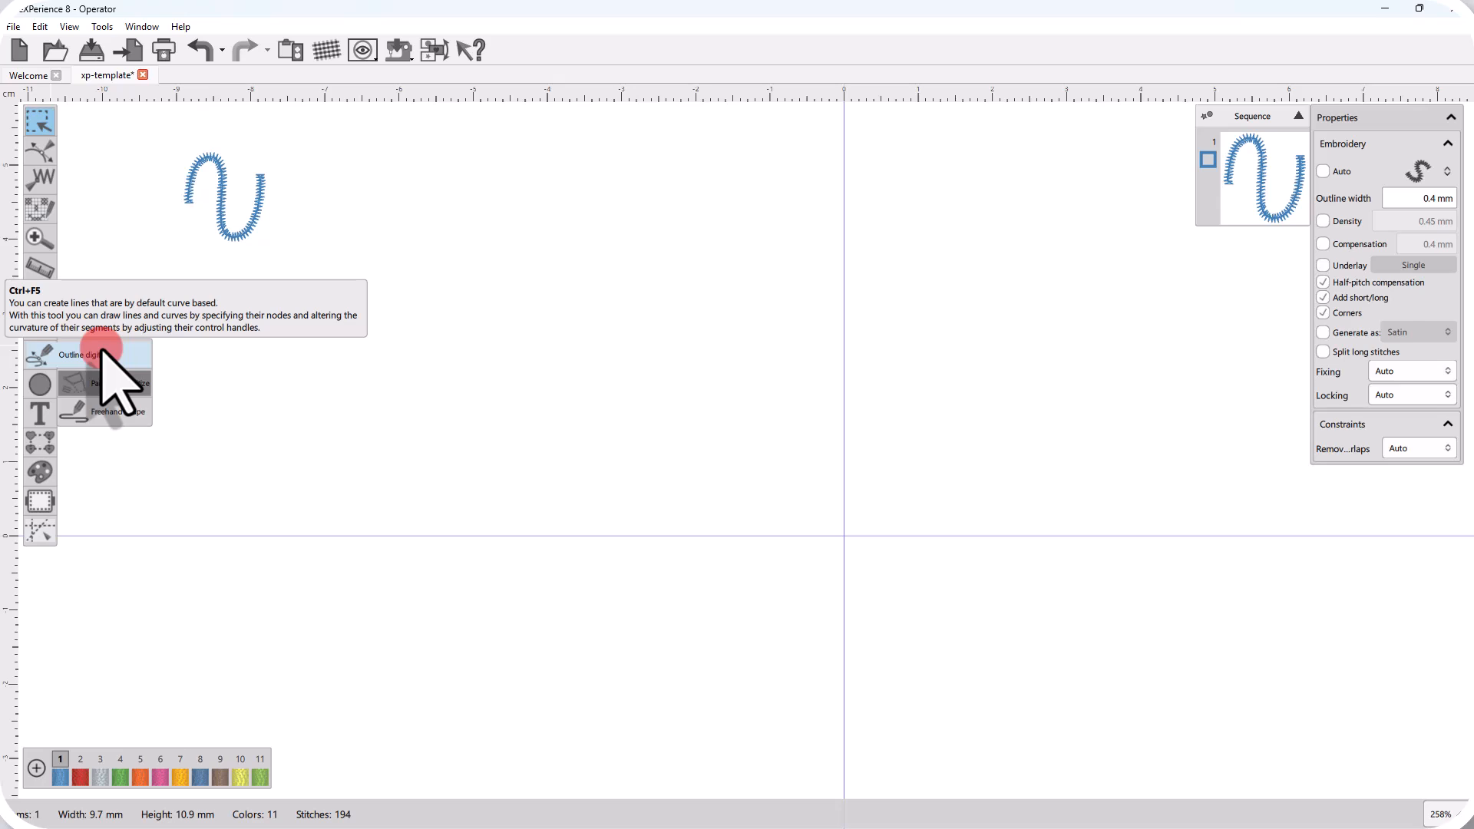
left_click_drag(102, 361, 99, 420)
mouse_move(169, 341)
left_mouse_down()
mouse_move(244, 297)
mouse_move(340, 332)
left_mouse_up()
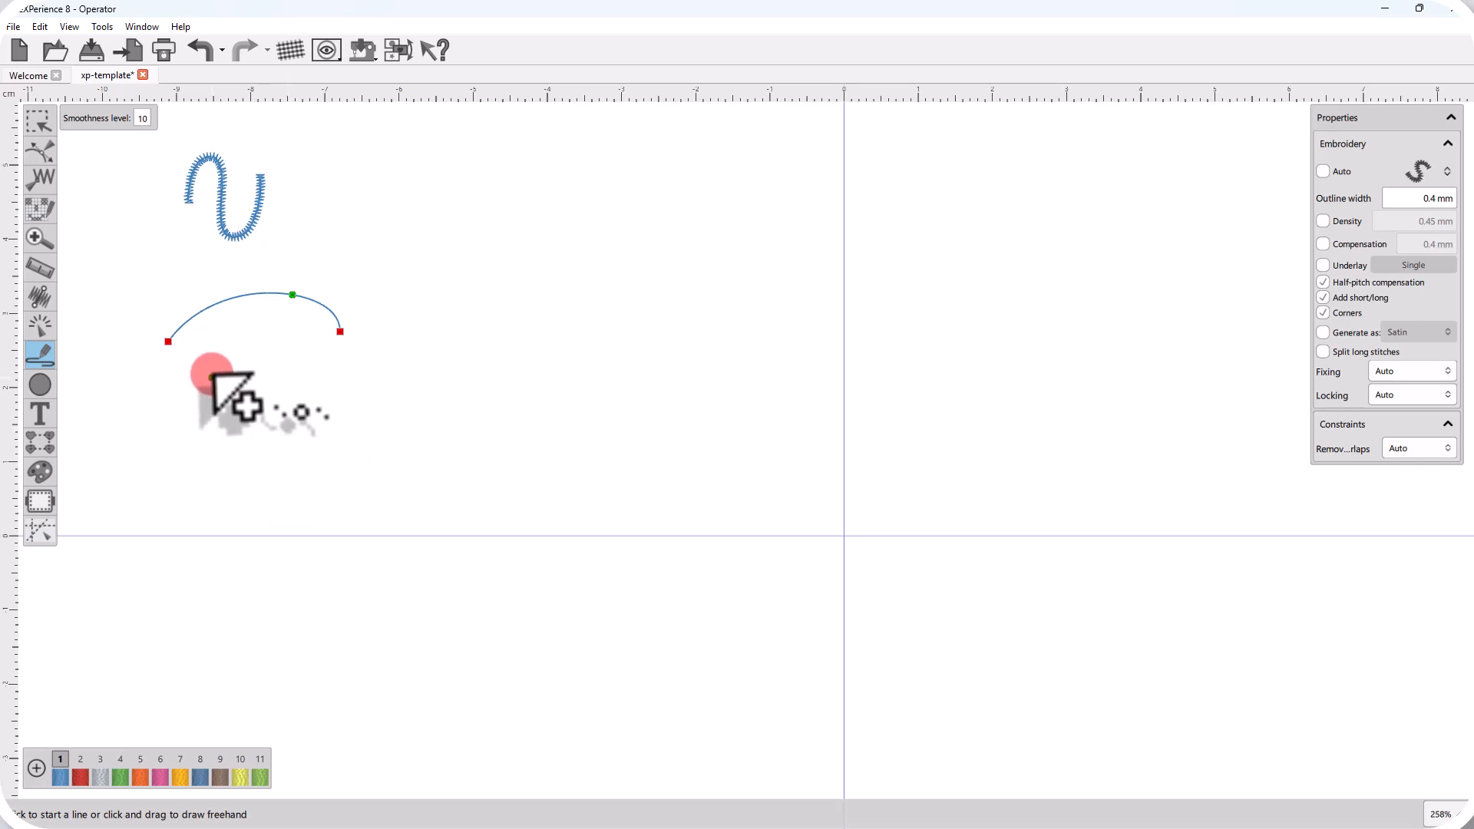
left_click_drag(214, 366, 356, 375)
right_click(328, 403)
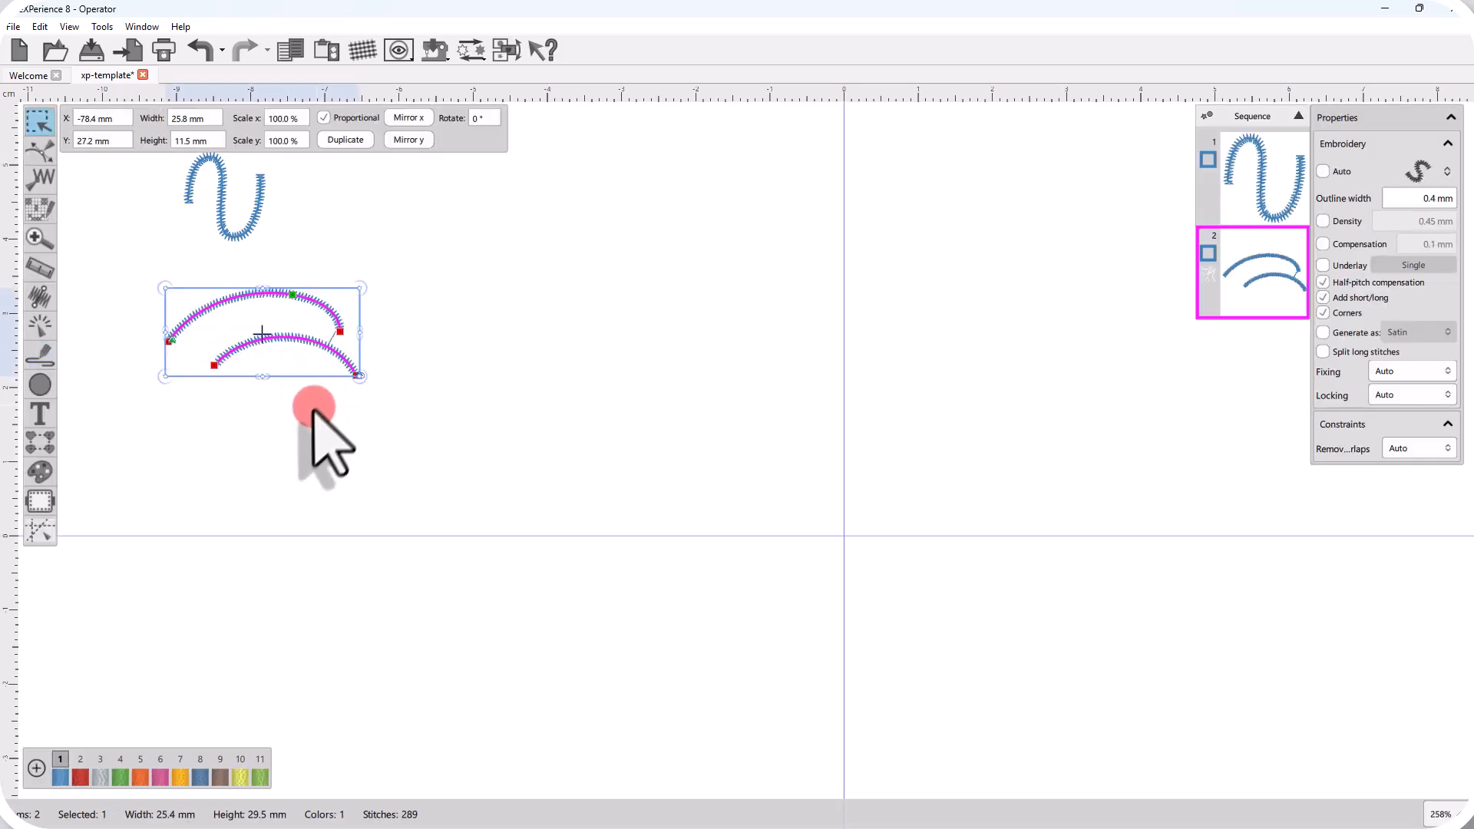
left_click(296, 434)
left_click(294, 435)
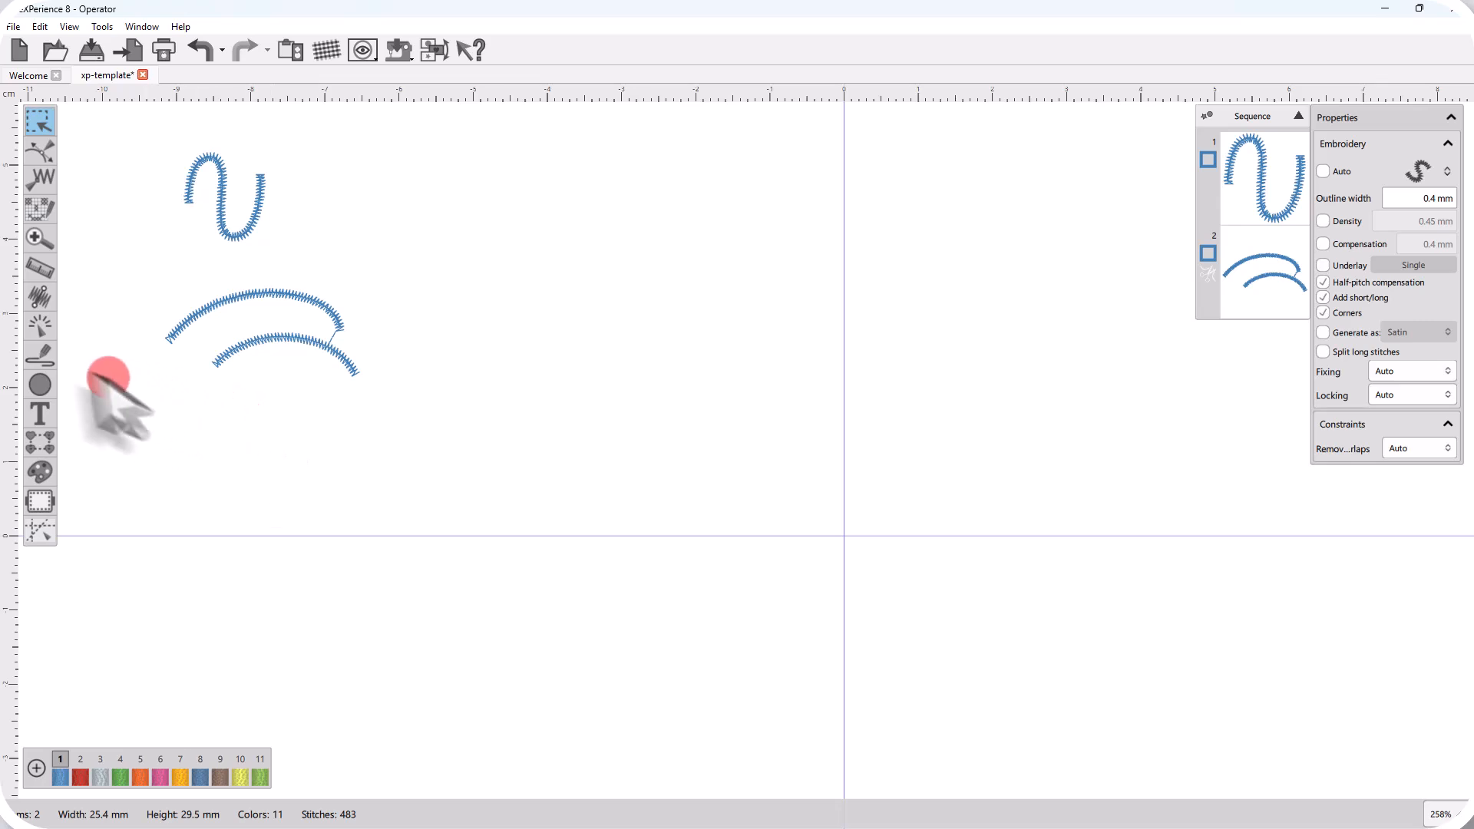
left_click(42, 355)
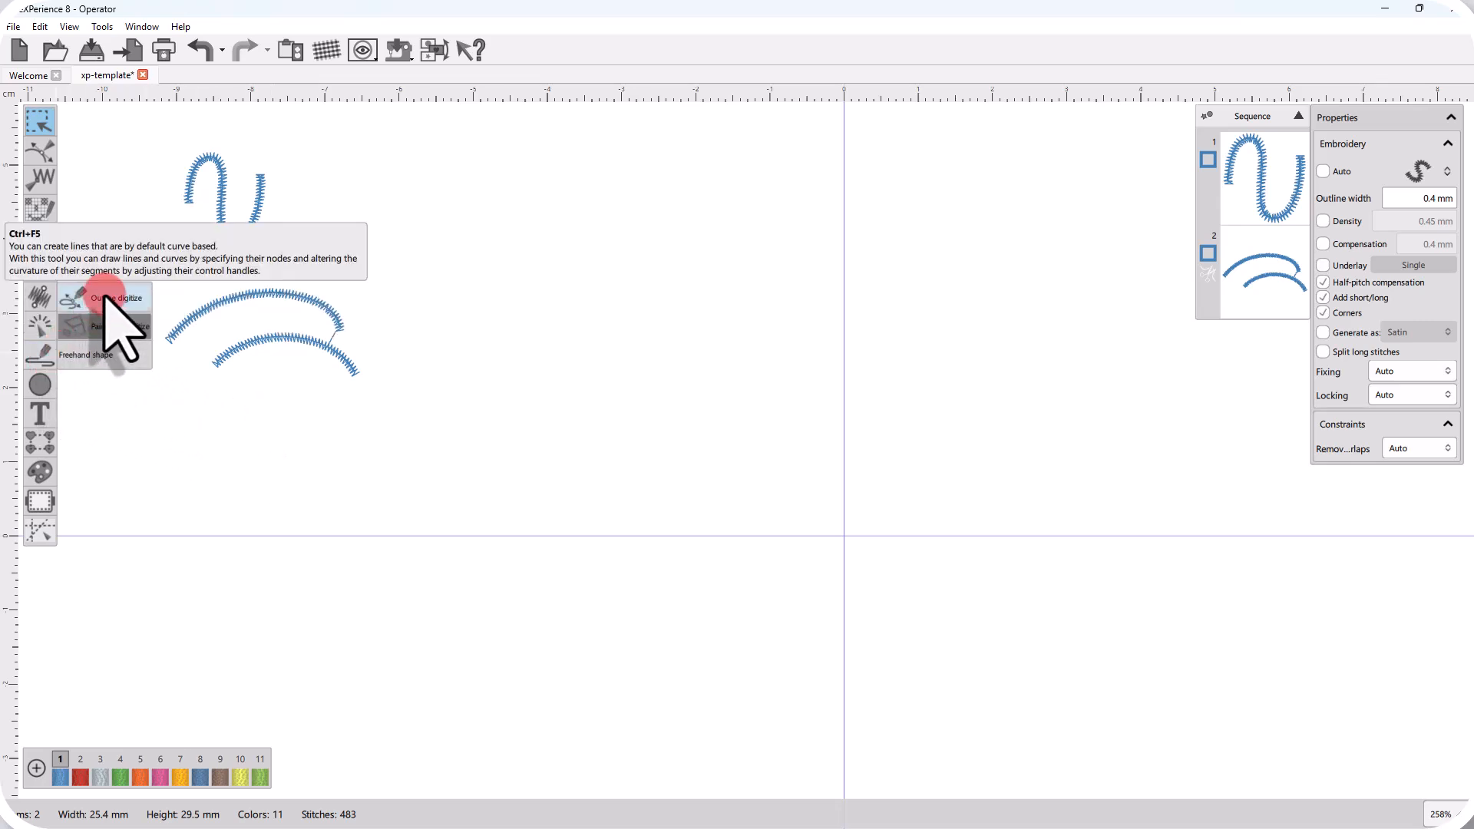
left_click(113, 359)
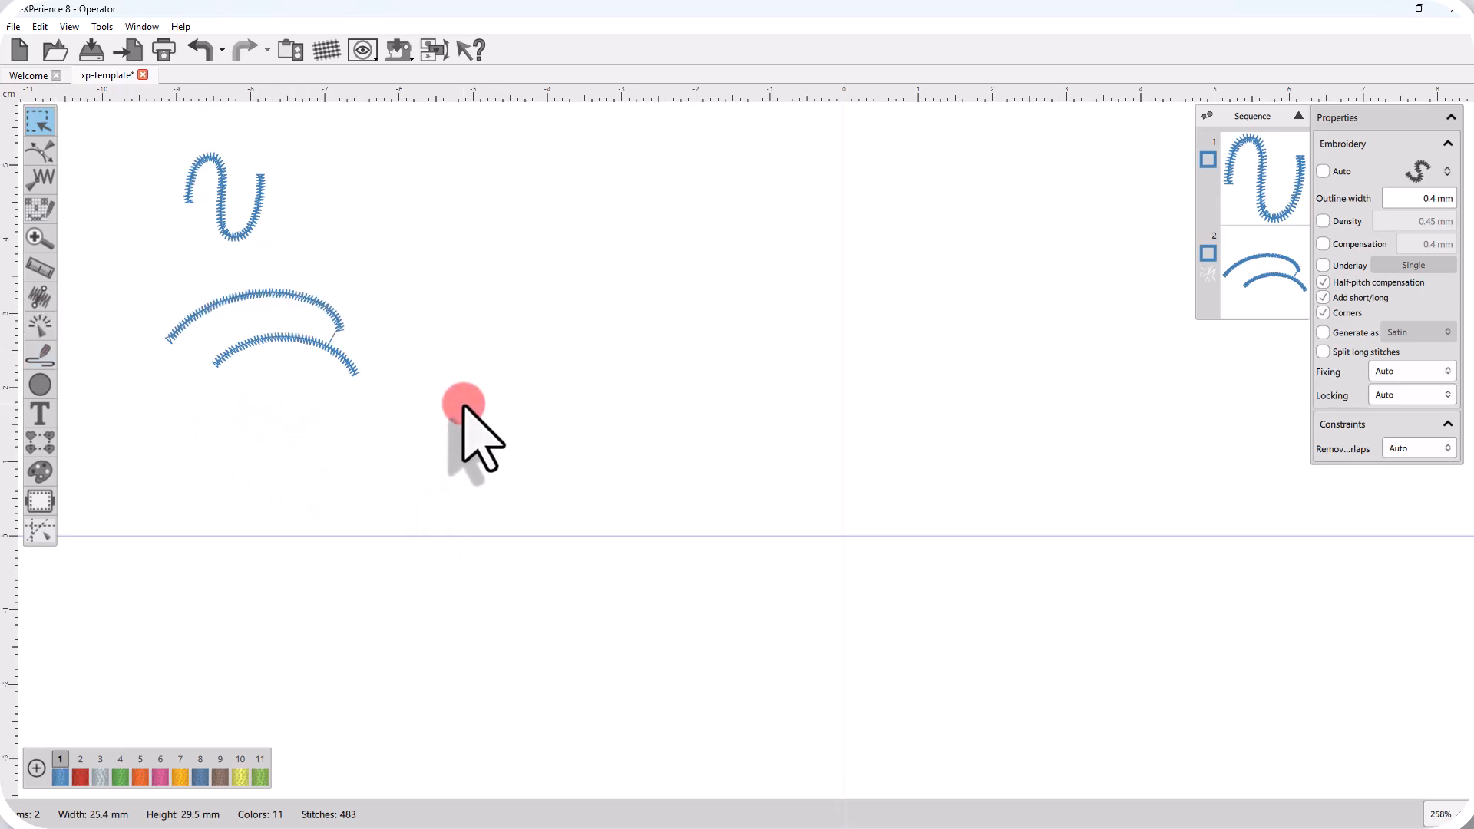
left_click(40, 355)
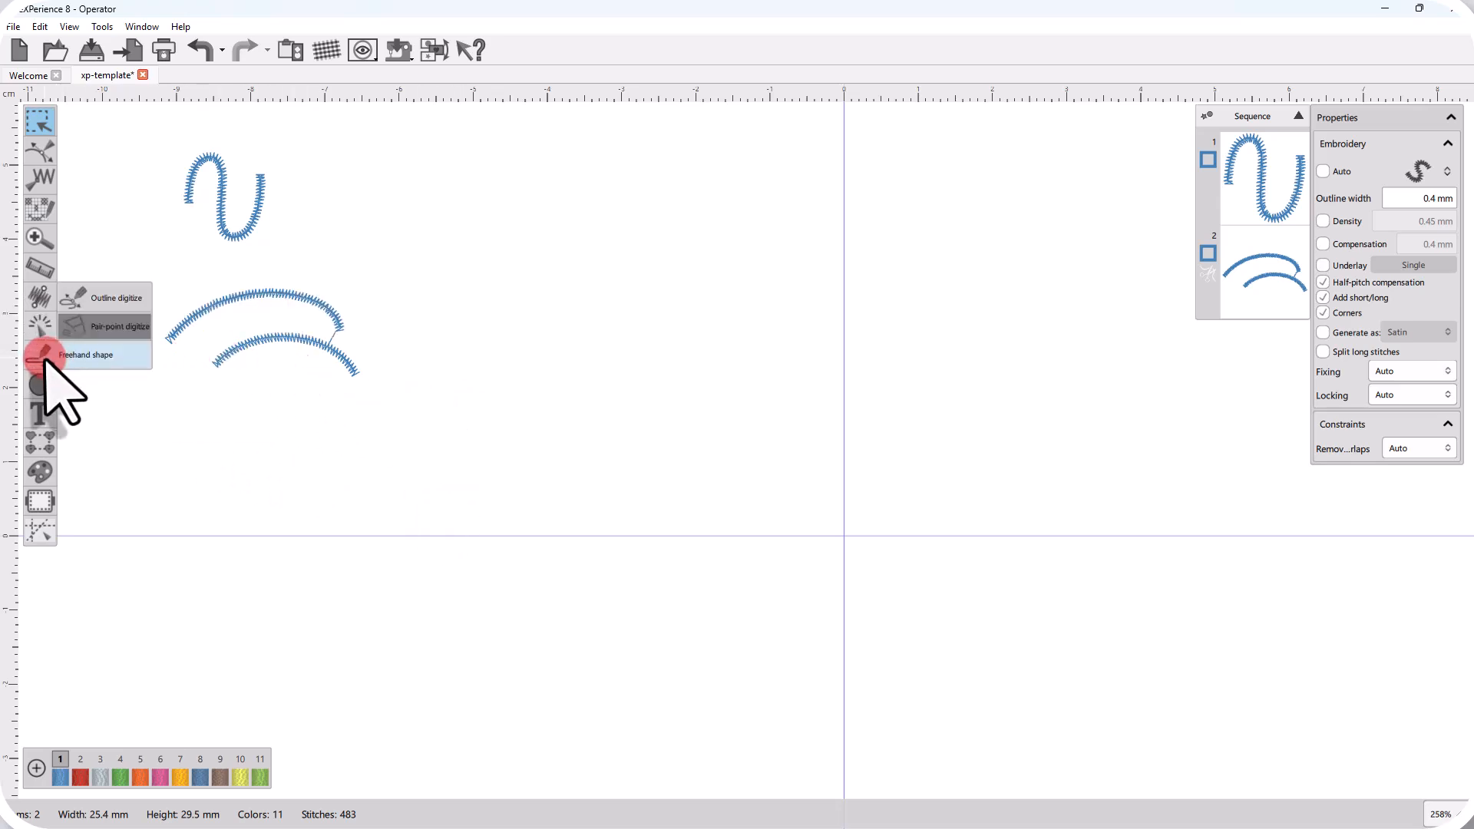
left_click(107, 328)
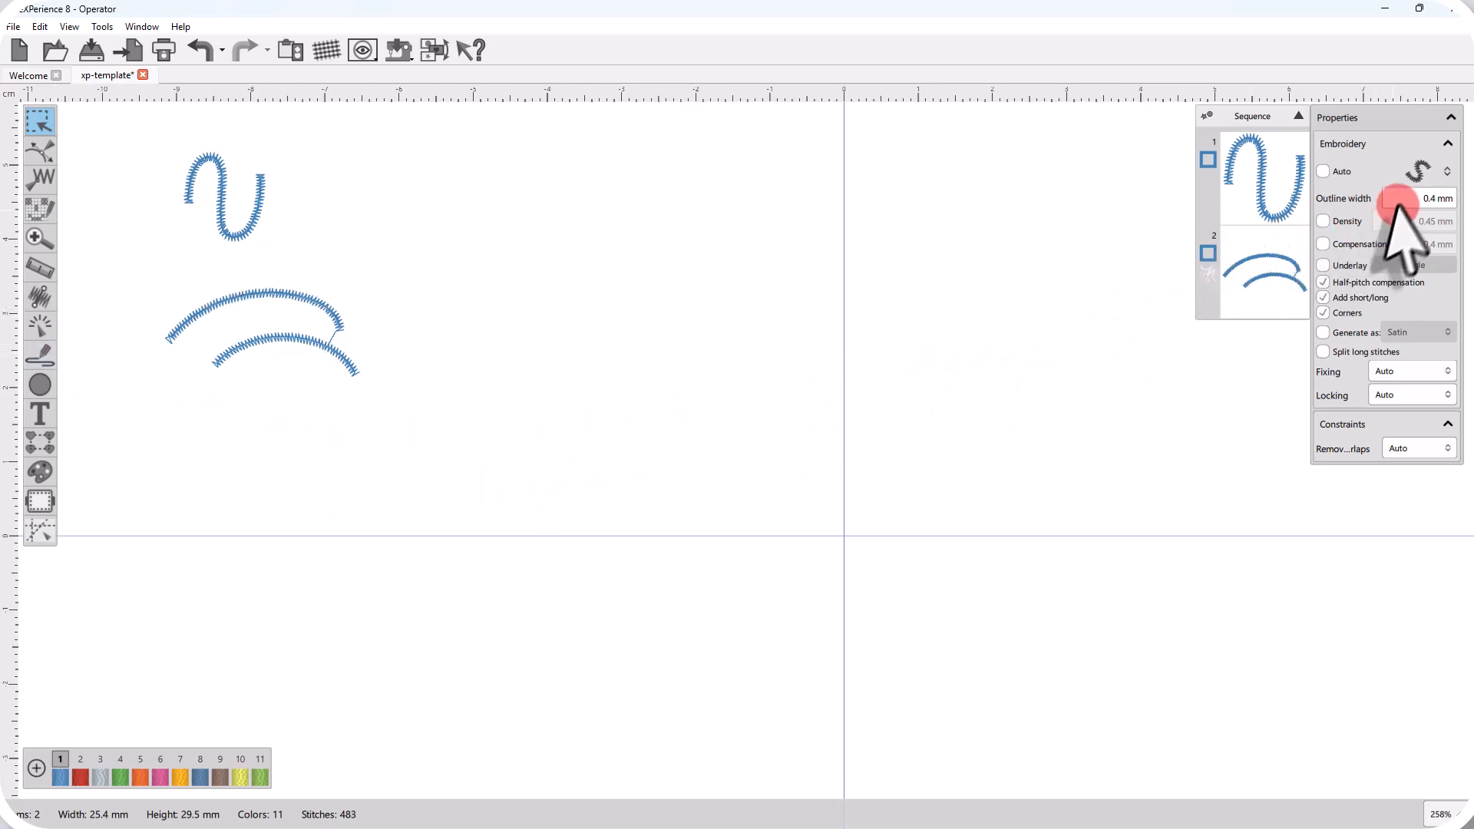
Step: Set the stitch type for new objects to Satin and activate the Pair-point digitize tool
left_click(1413, 171)
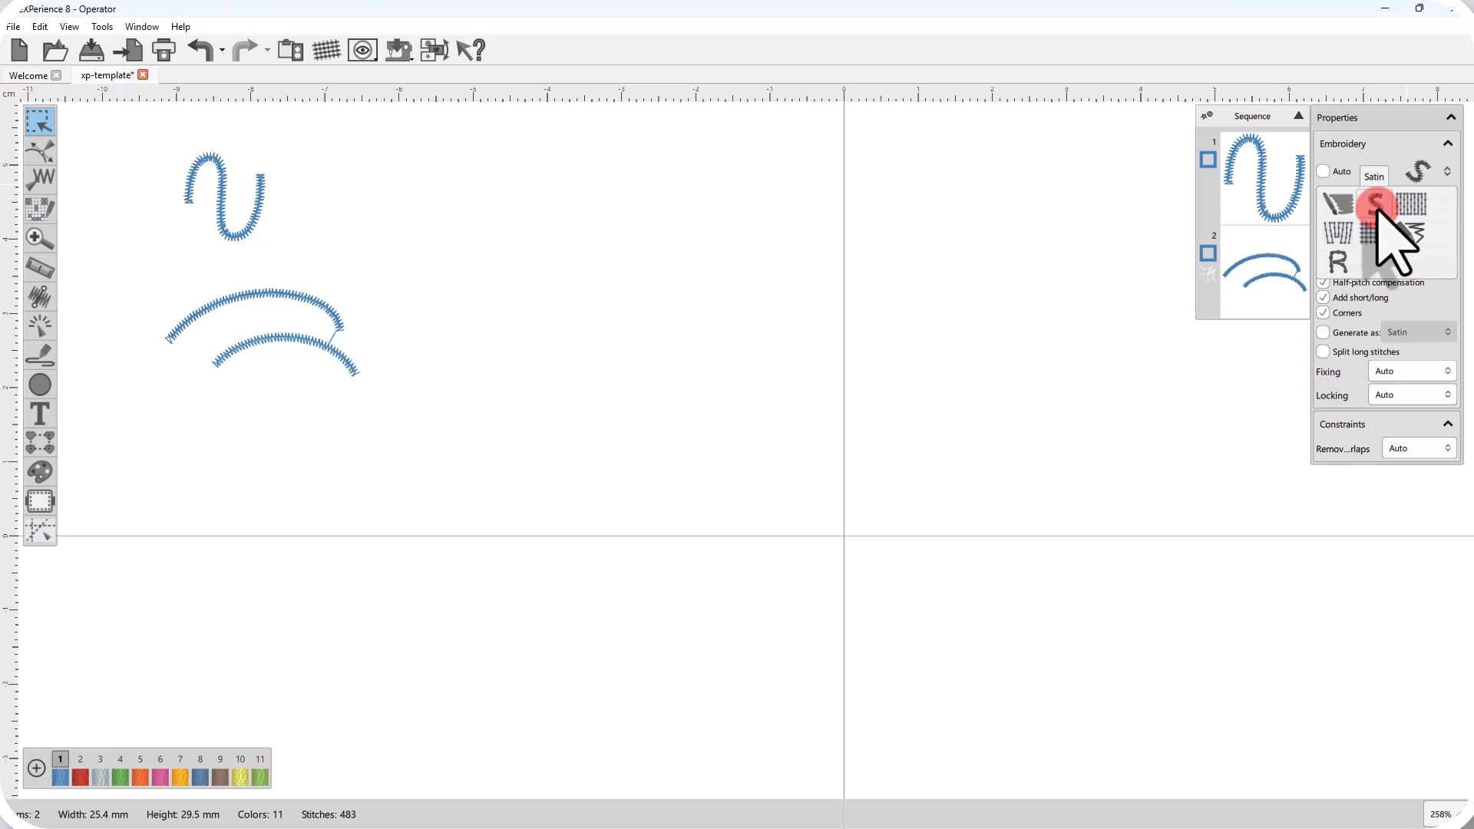
left_click(1375, 206)
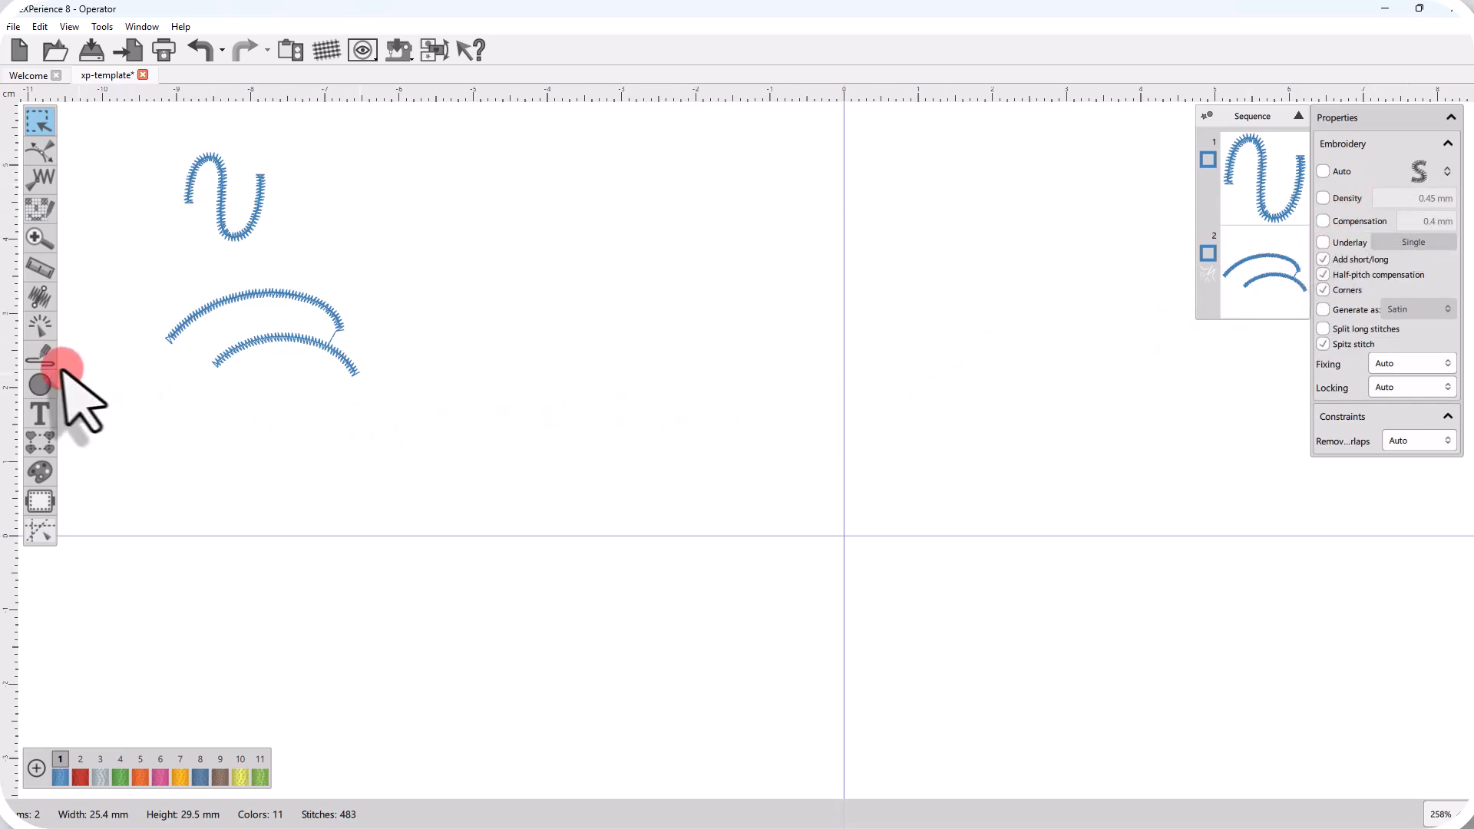
mouse_move(63, 367)
left_mouse_down()
mouse_move(46, 360)
mouse_move(96, 326)
left_mouse_up()
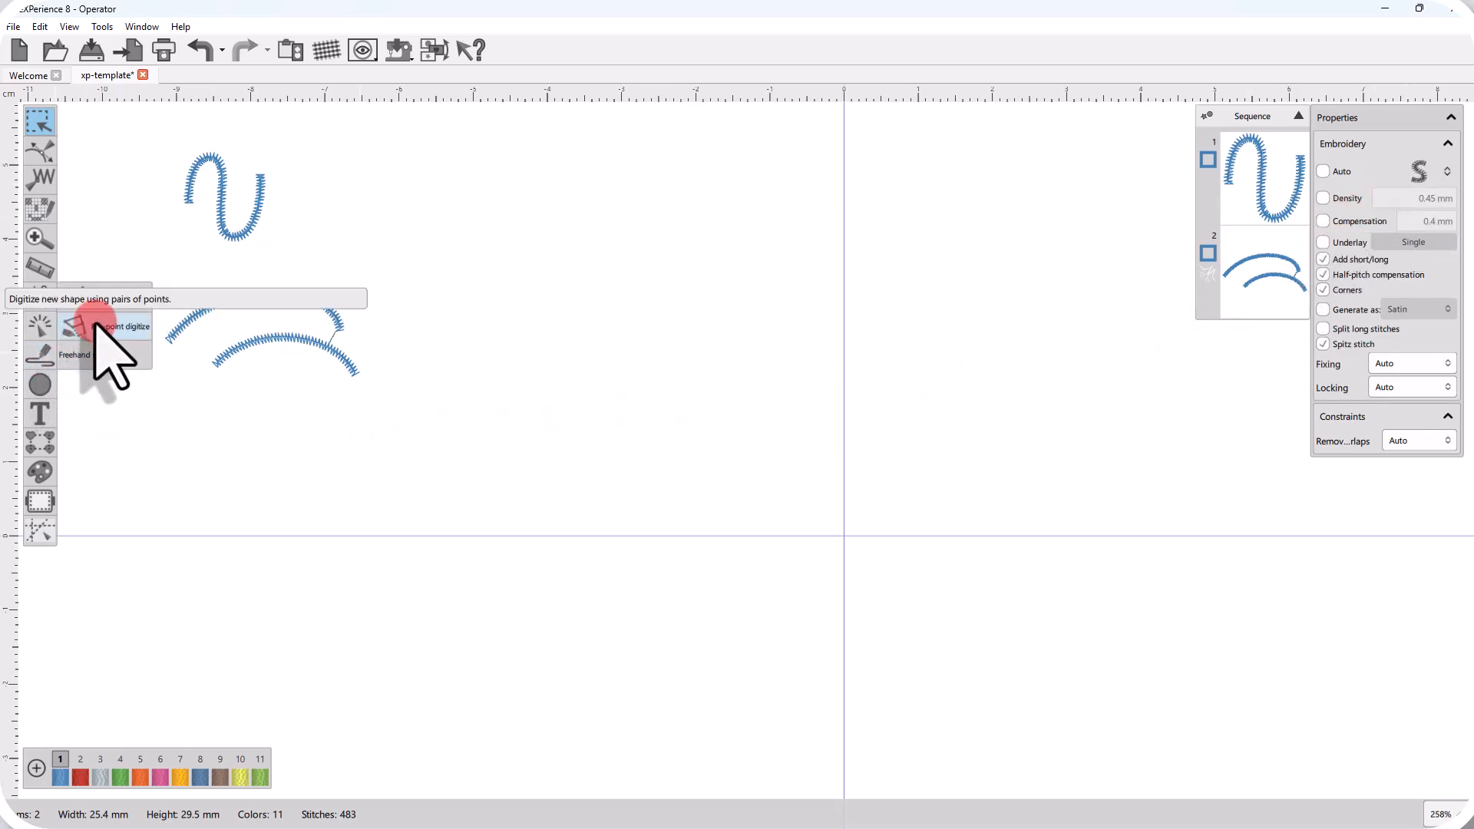
left_click(96, 324)
Step: Digitize a curved J-shaped satin column beside the arcs from six point pairs, about 27 mm wide and 31 mm high
left_click(441, 238)
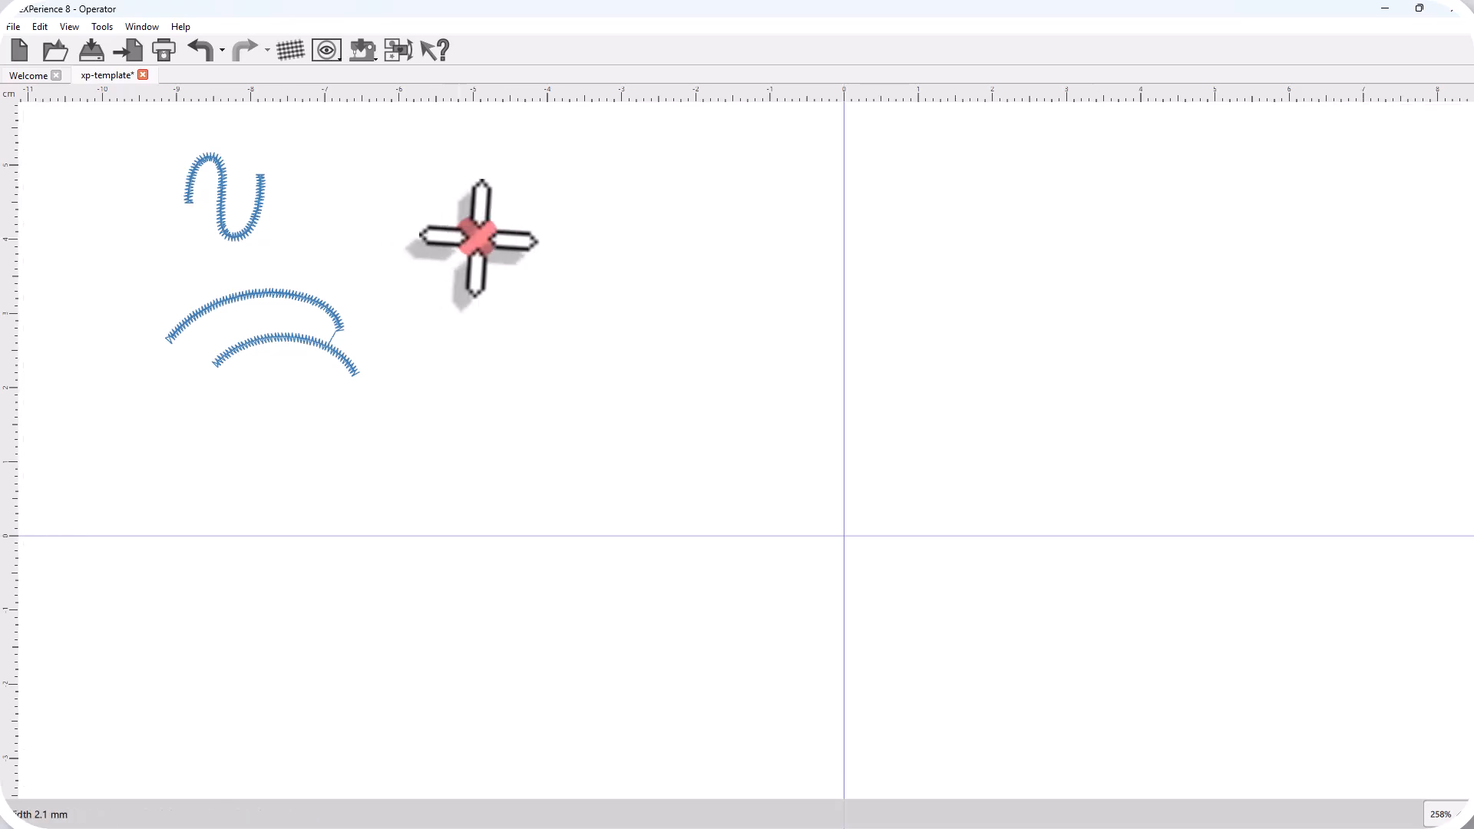
left_click(480, 236)
left_click(409, 294)
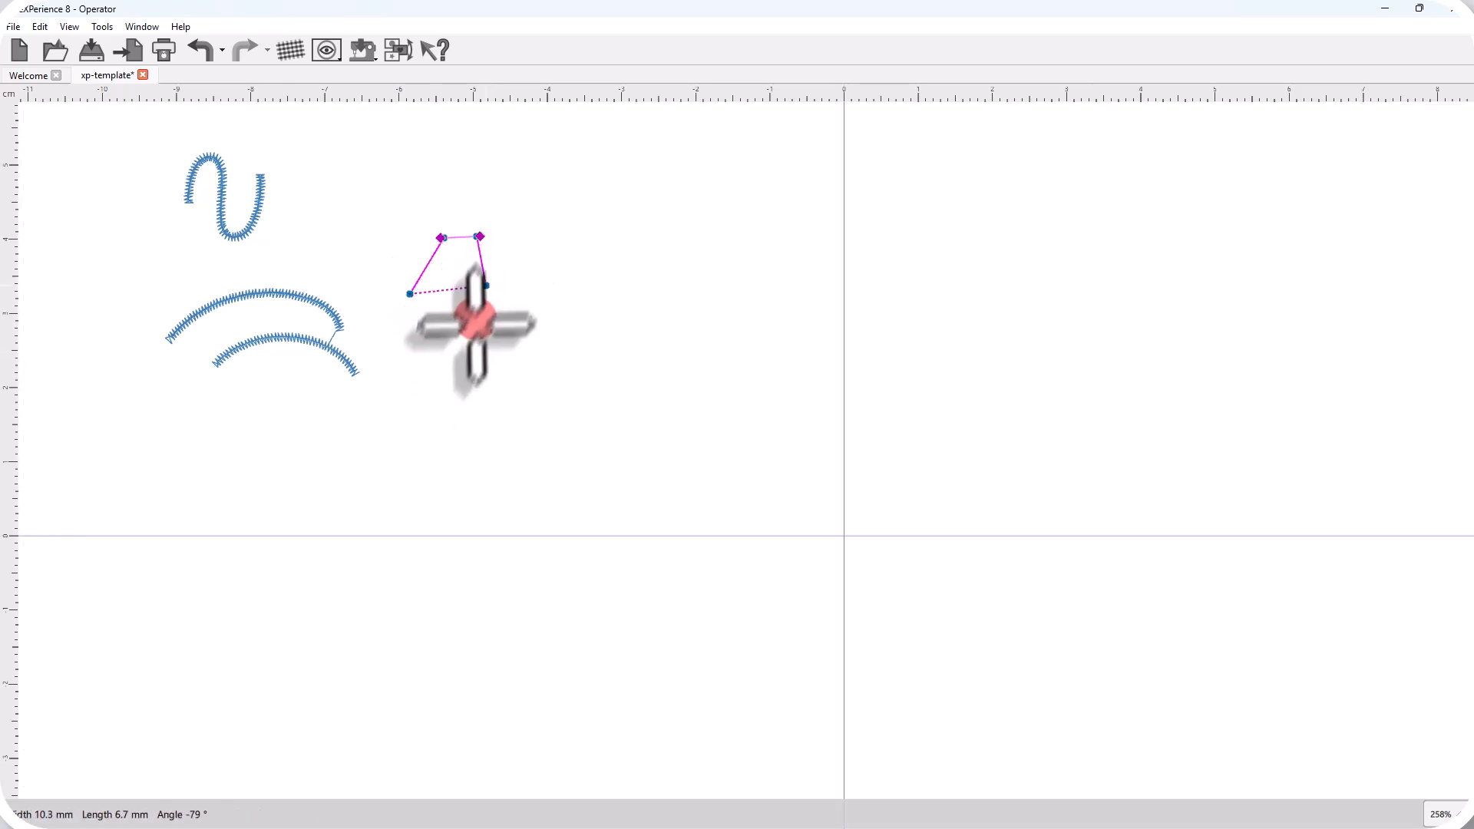
left_click(487, 299)
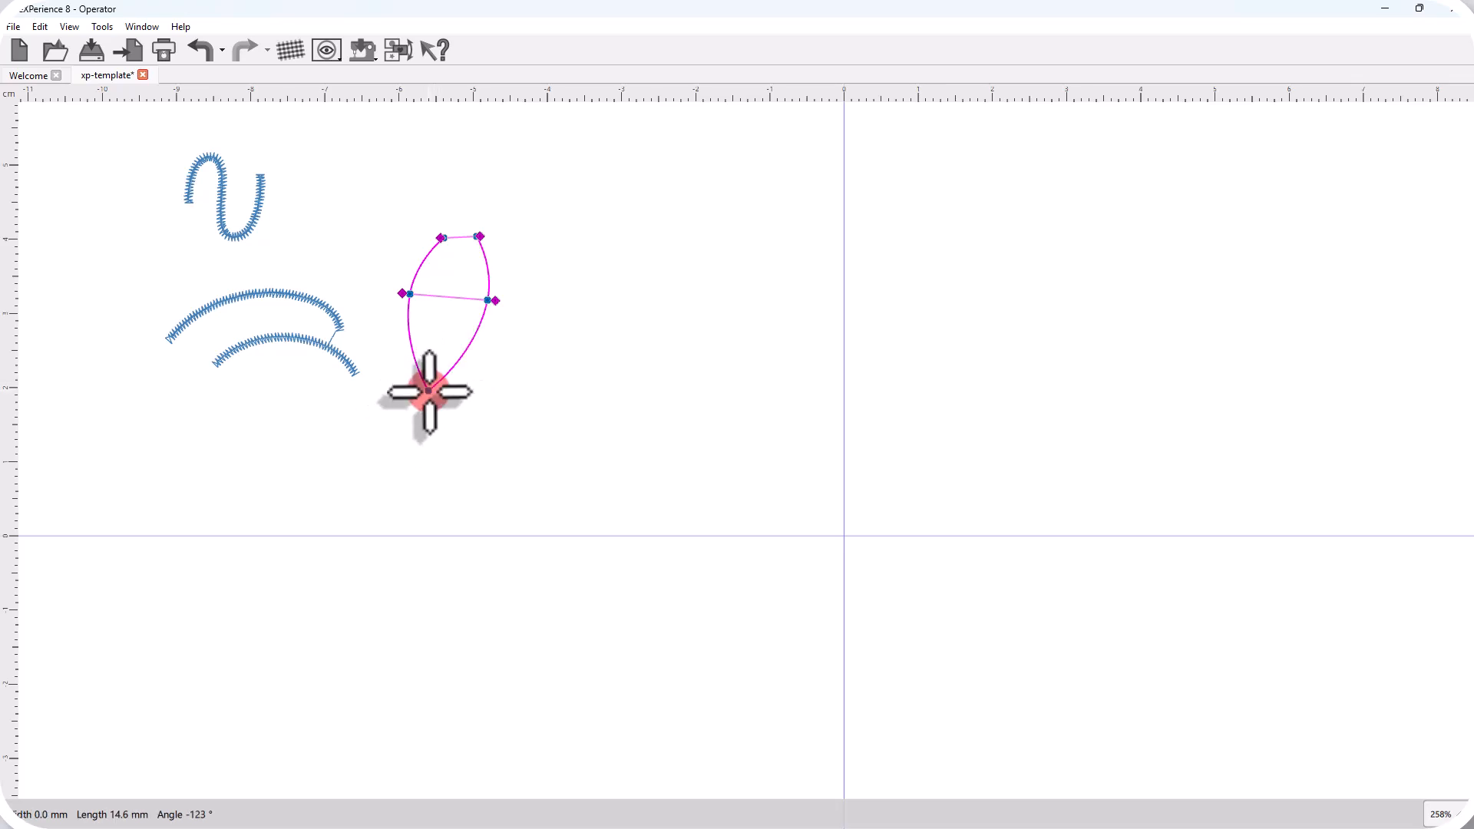
left_click(470, 388)
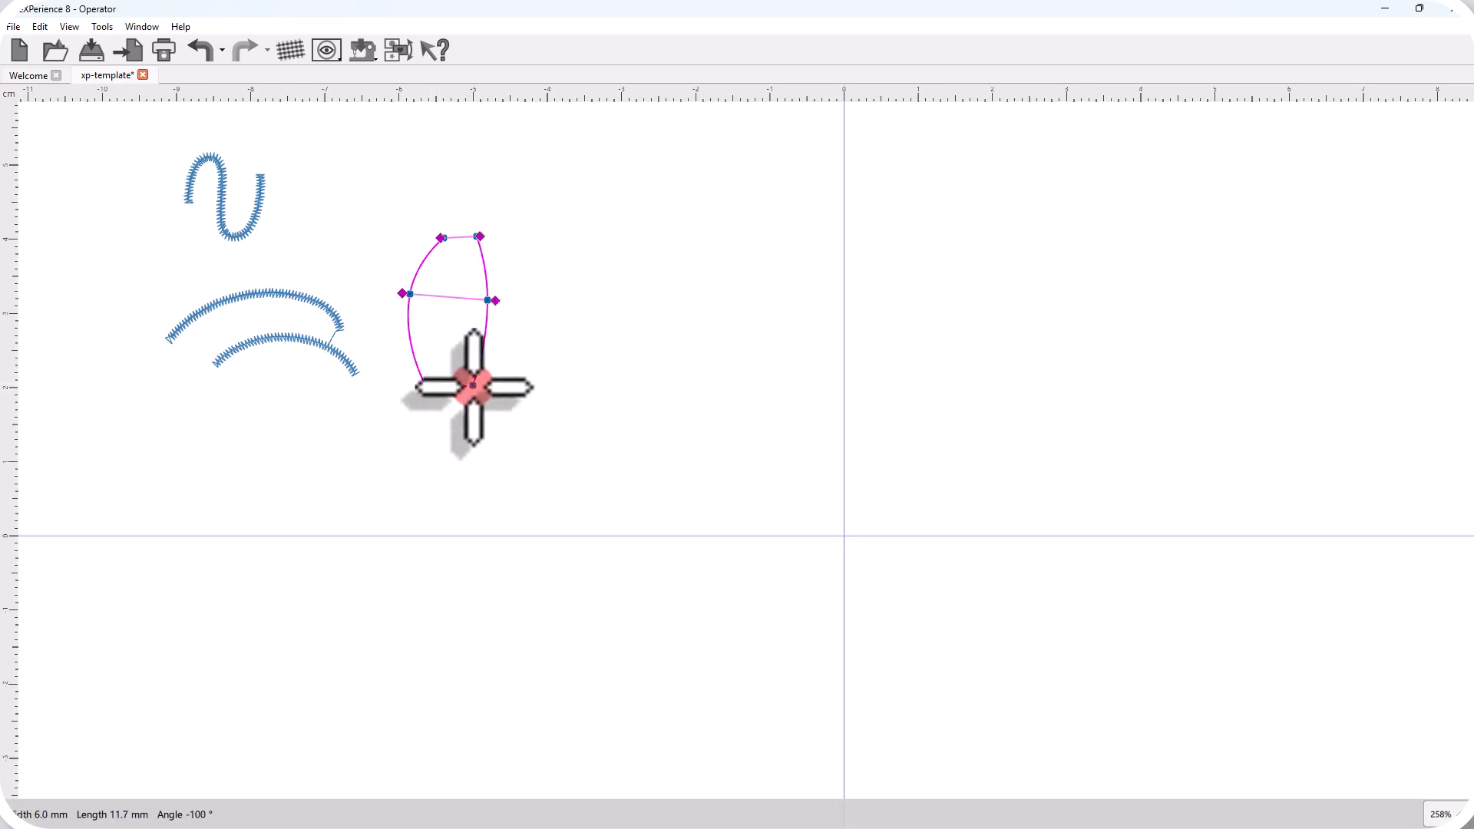
left_click(476, 384)
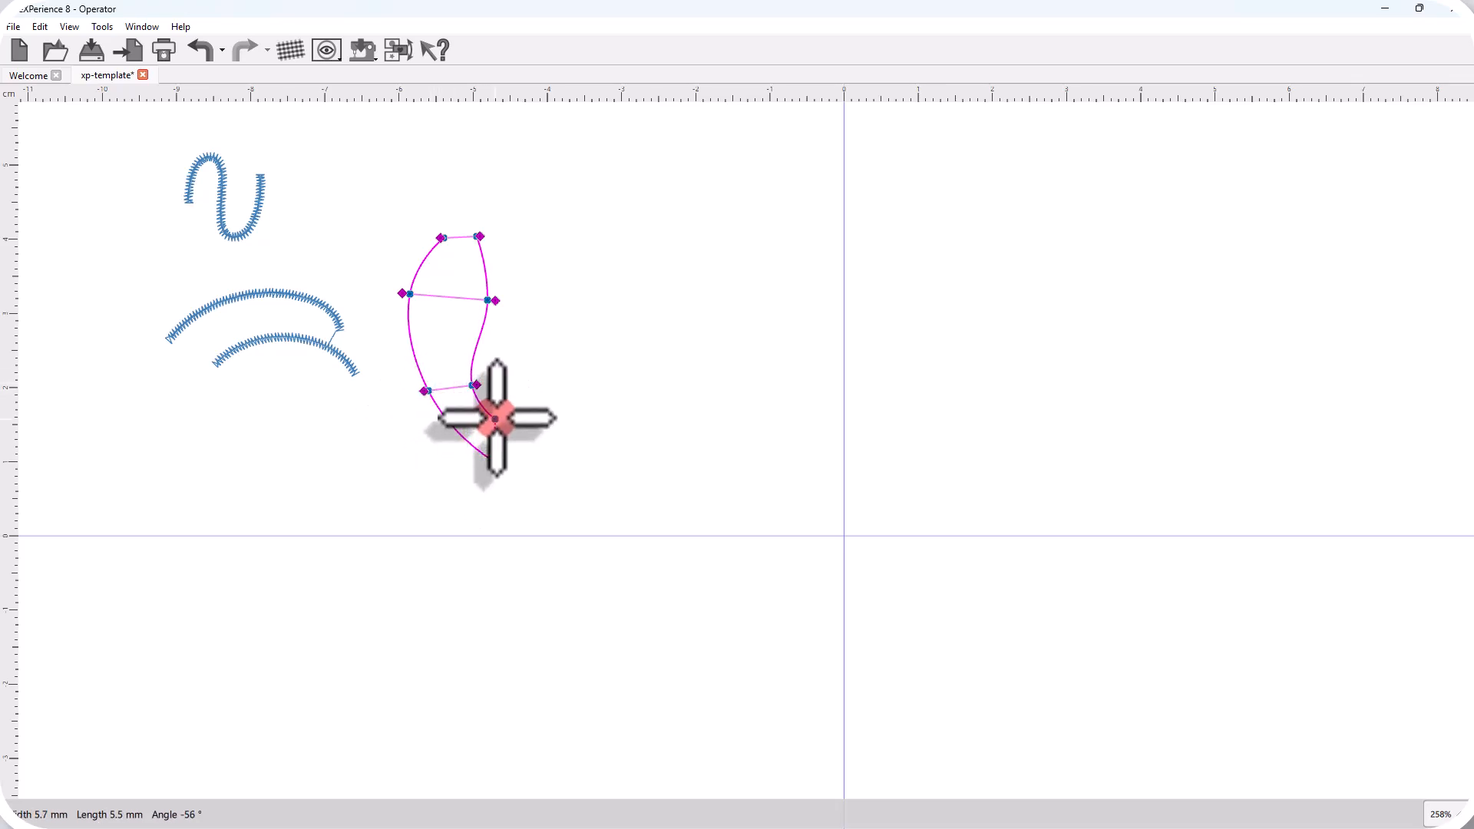
left_click(495, 411)
left_click(548, 462)
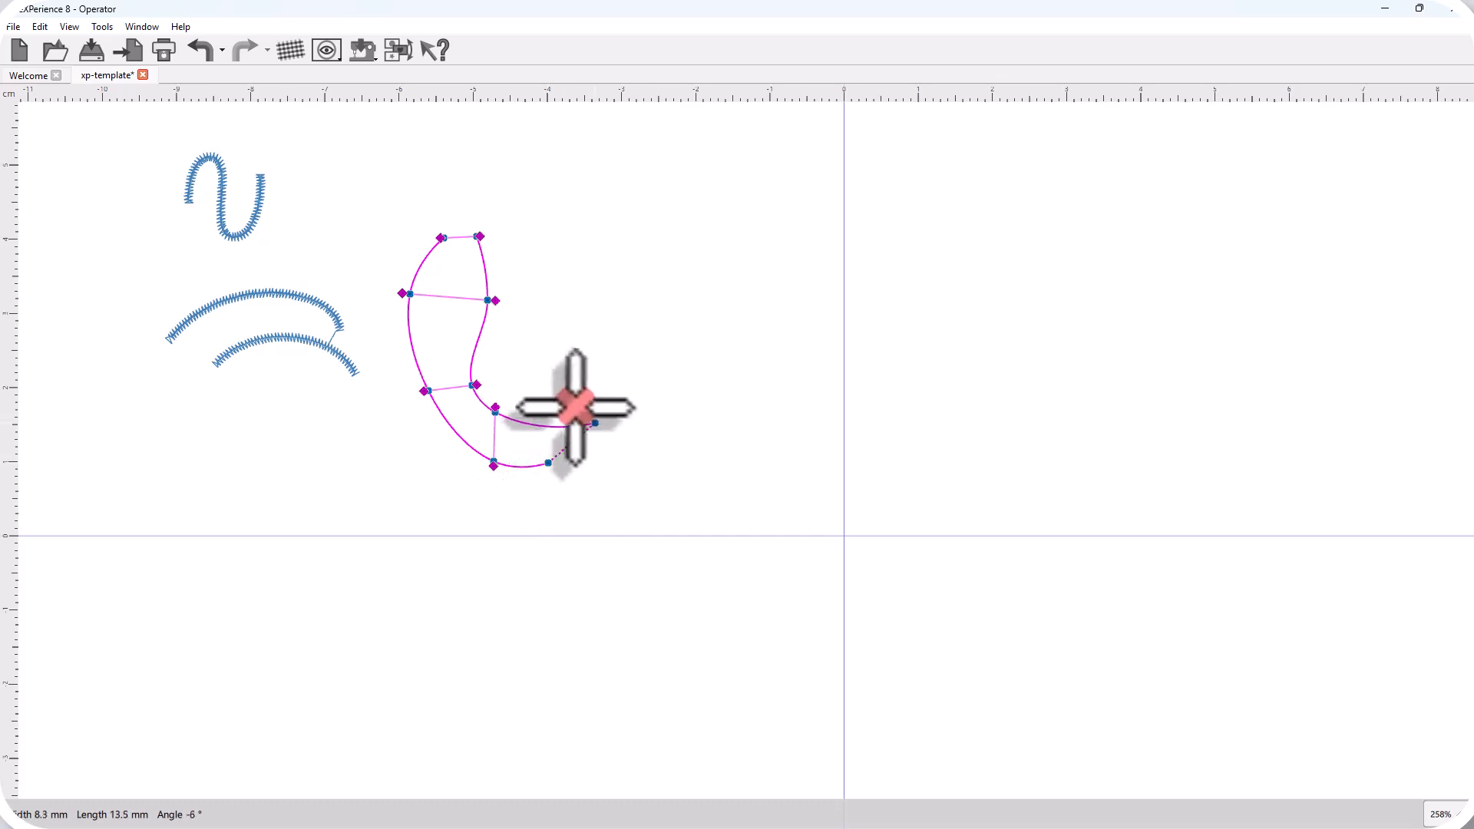
left_click(521, 415)
left_click(607, 427)
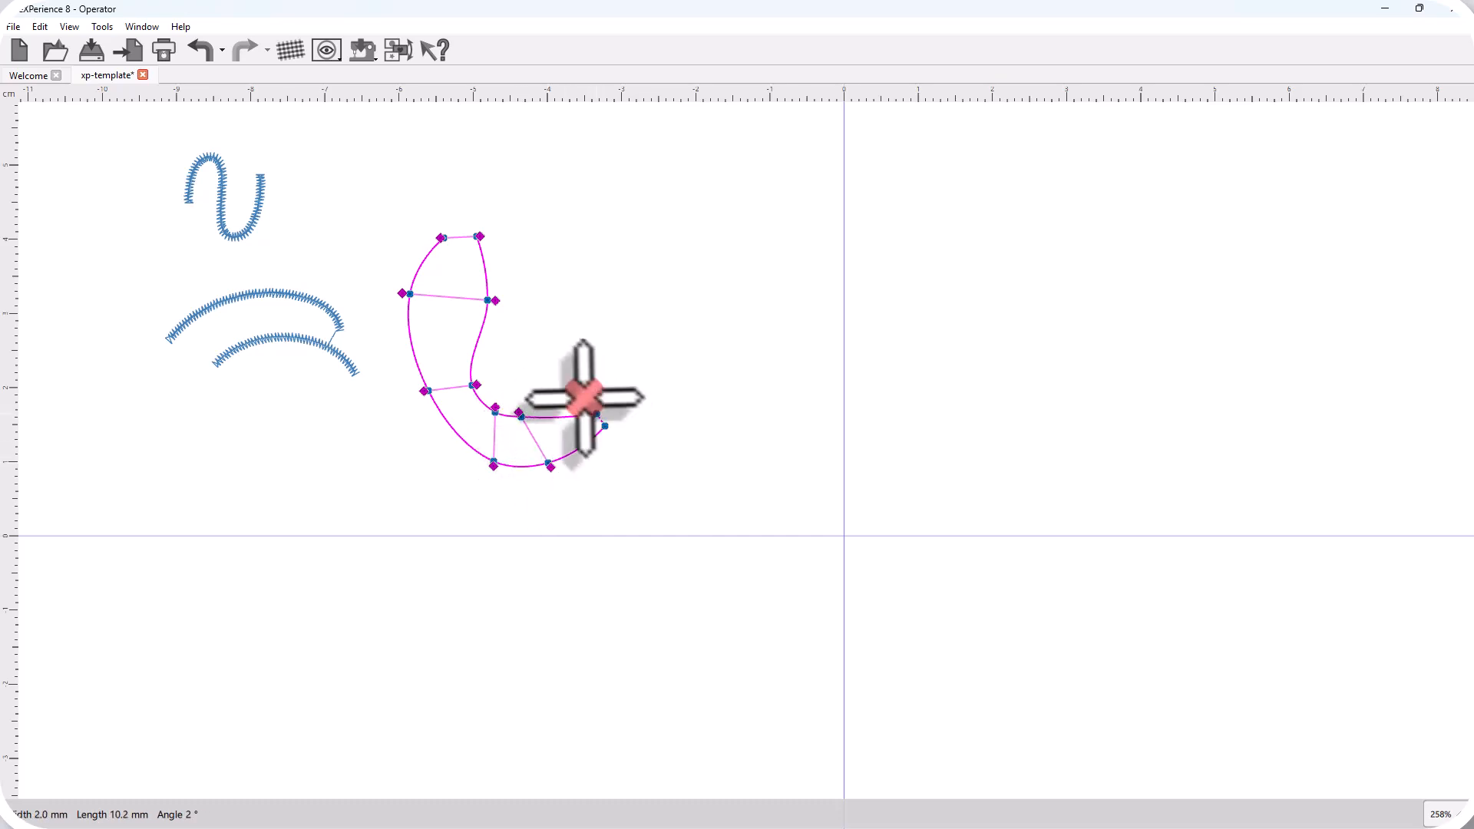
right_click(569, 395)
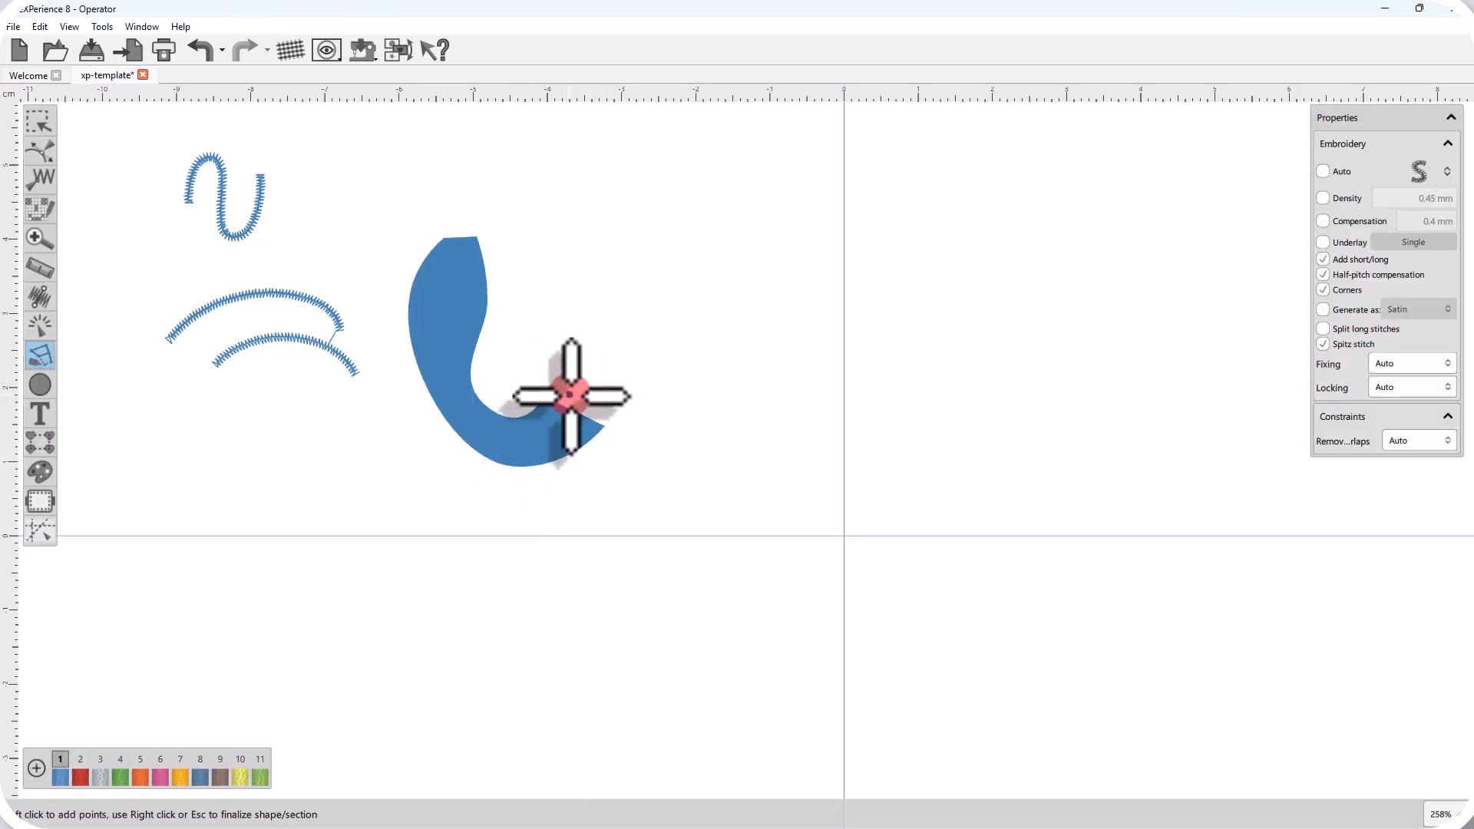
scroll(507, 449, "up", 3)
scroll(504, 454, "up", 3)
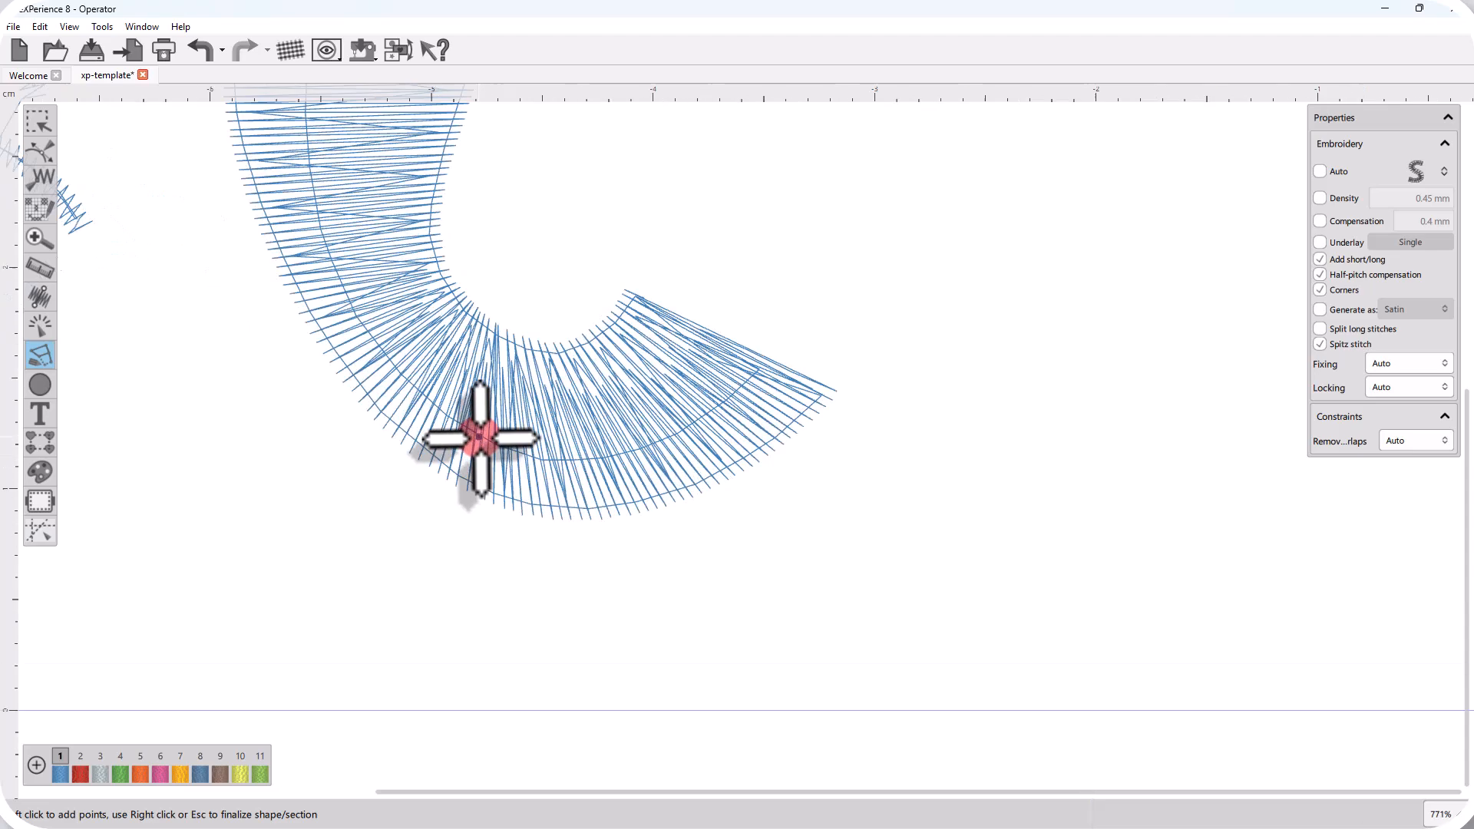
key("Escape")
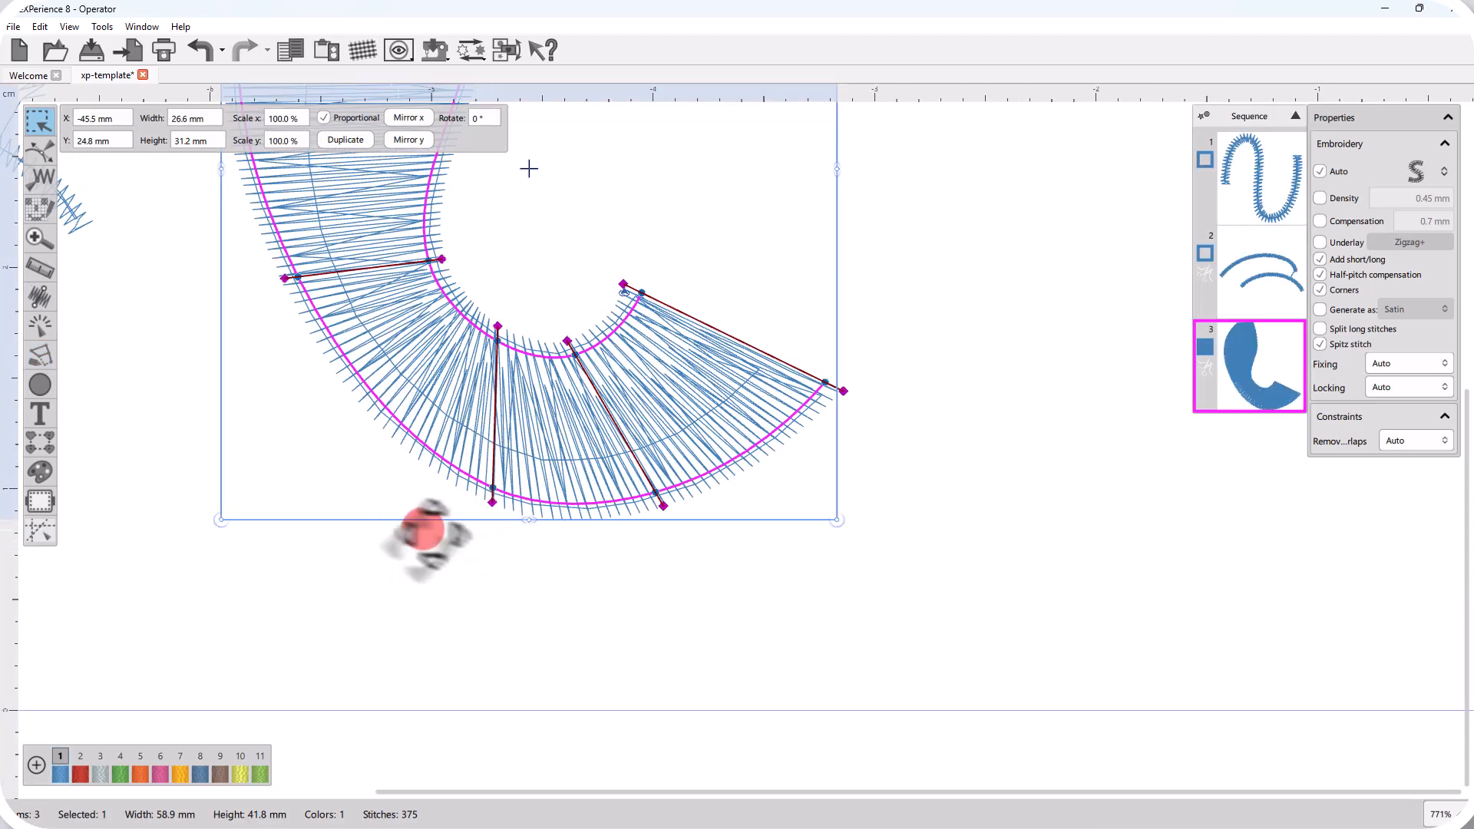
left_click(41, 154)
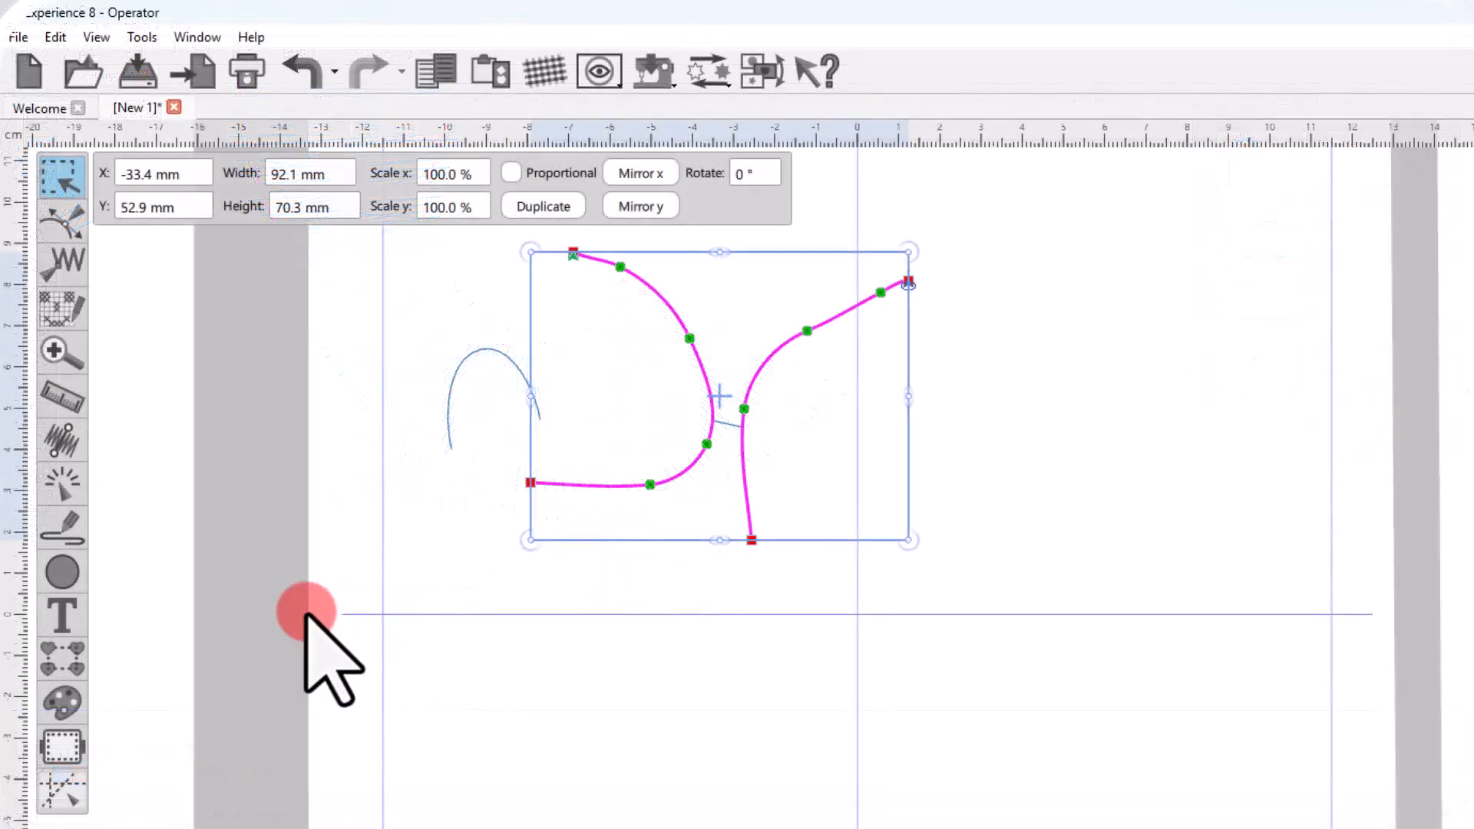
Step: With Outline digitize, draw an open line about 76 mm wide below the existing curves, starting as rounded waves and ending in straight zigzags
left_click(64, 525)
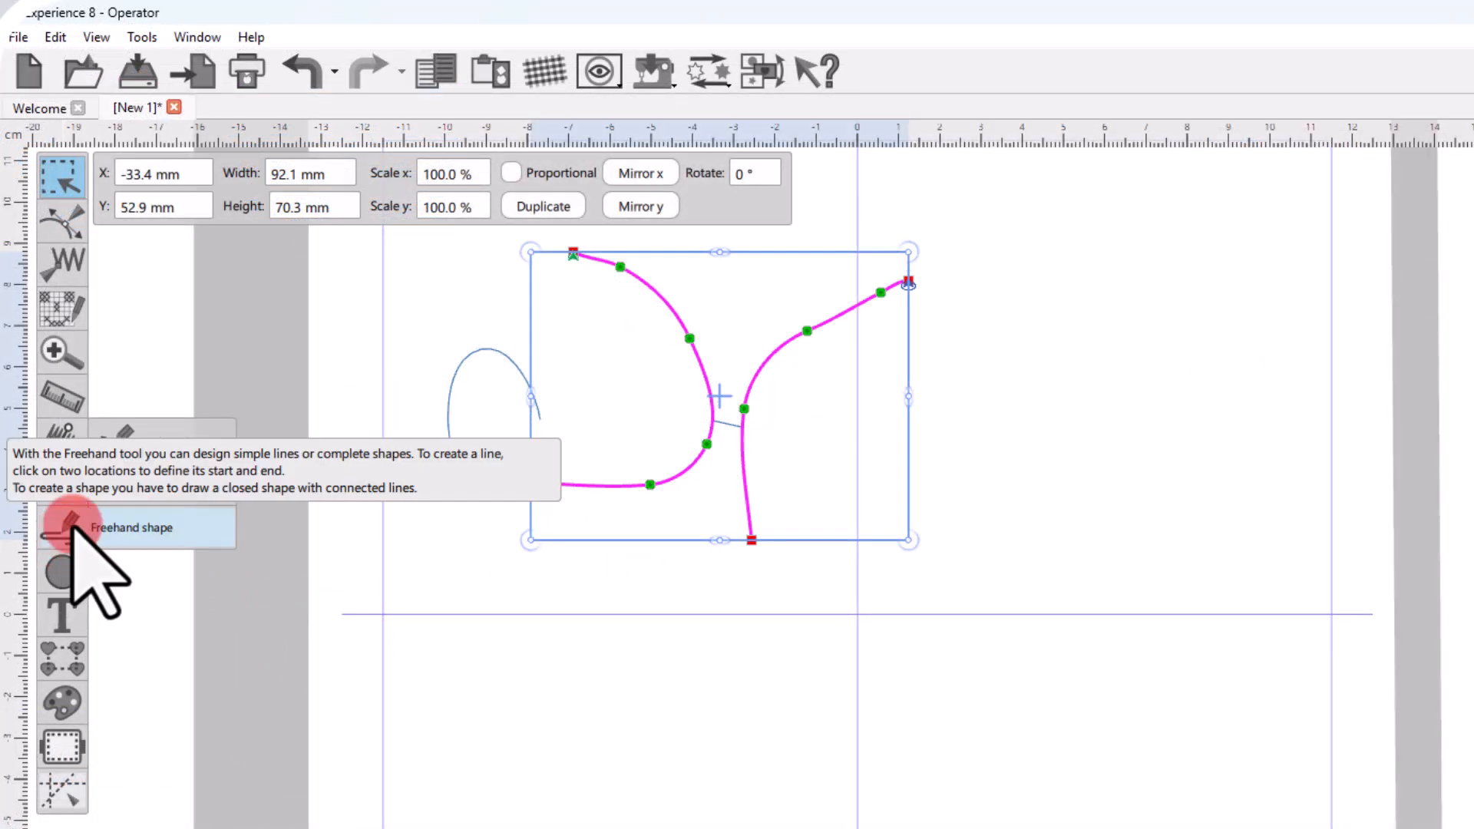
left_click(122, 435)
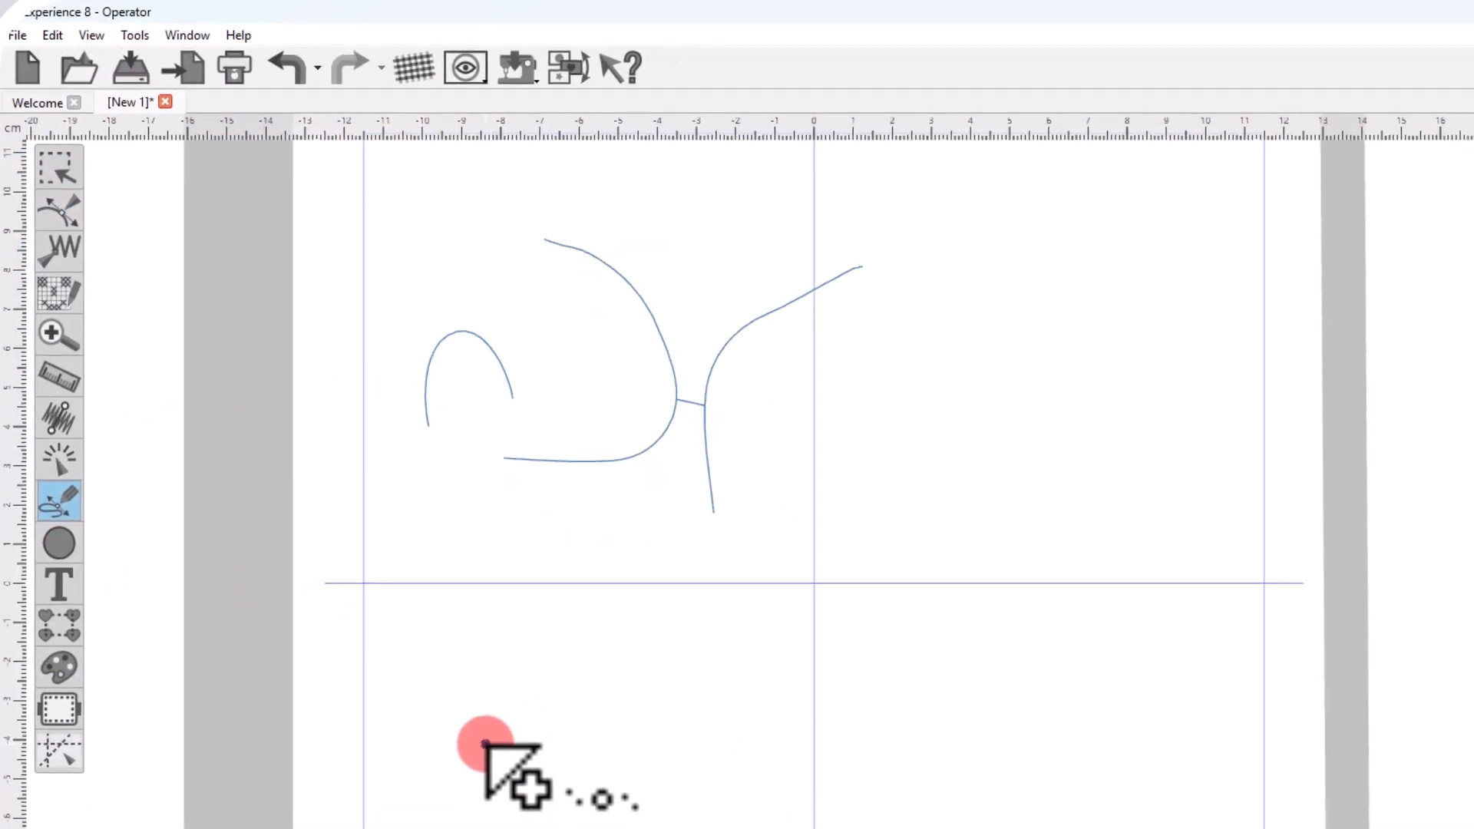
left_click_drag(511, 783, 536, 701)
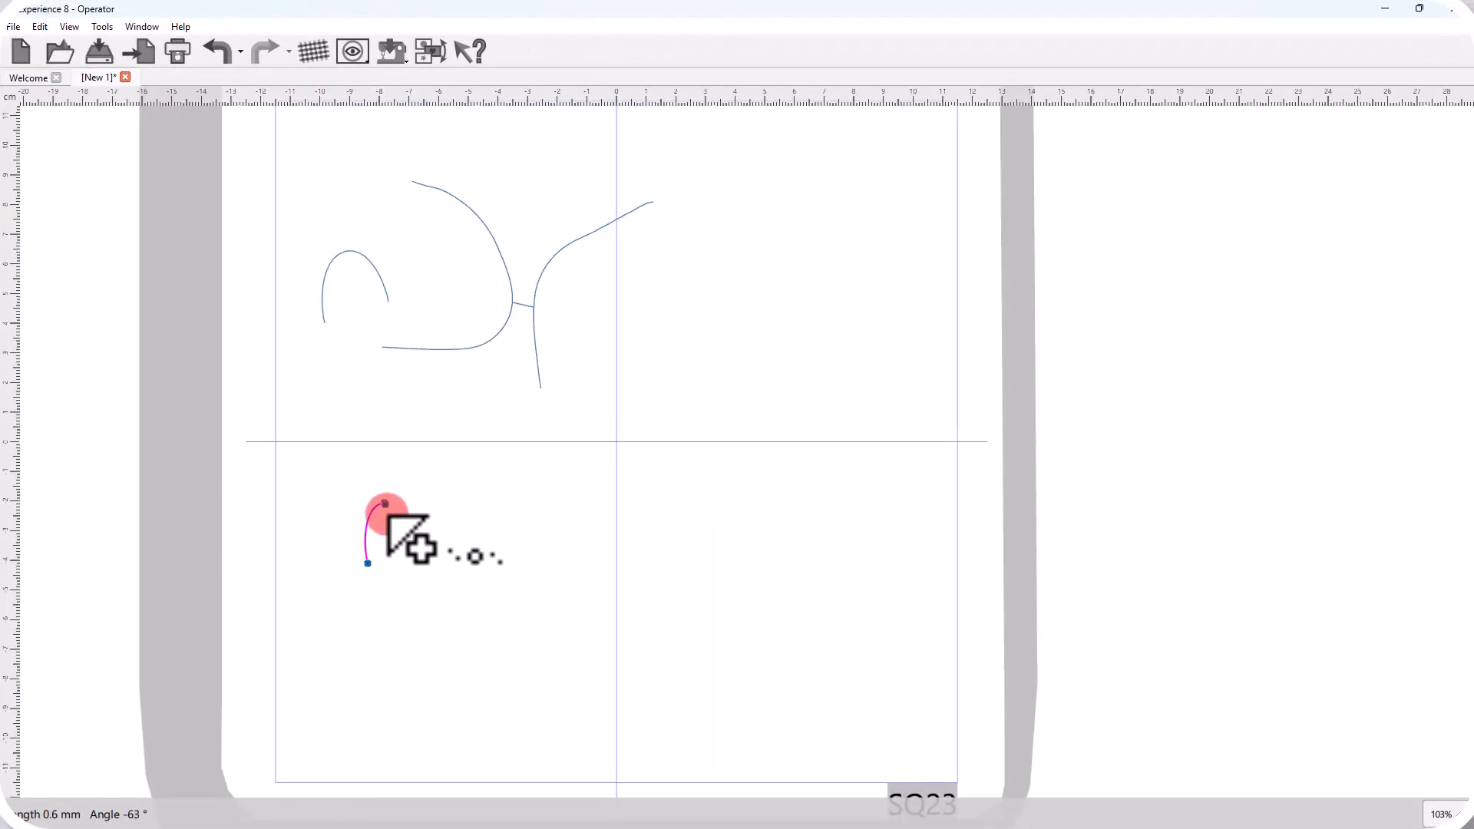
mouse_move(388, 516)
left_mouse_down()
mouse_move(398, 552)
mouse_move(430, 494)
mouse_move(452, 559)
mouse_move(459, 539)
left_mouse_up()
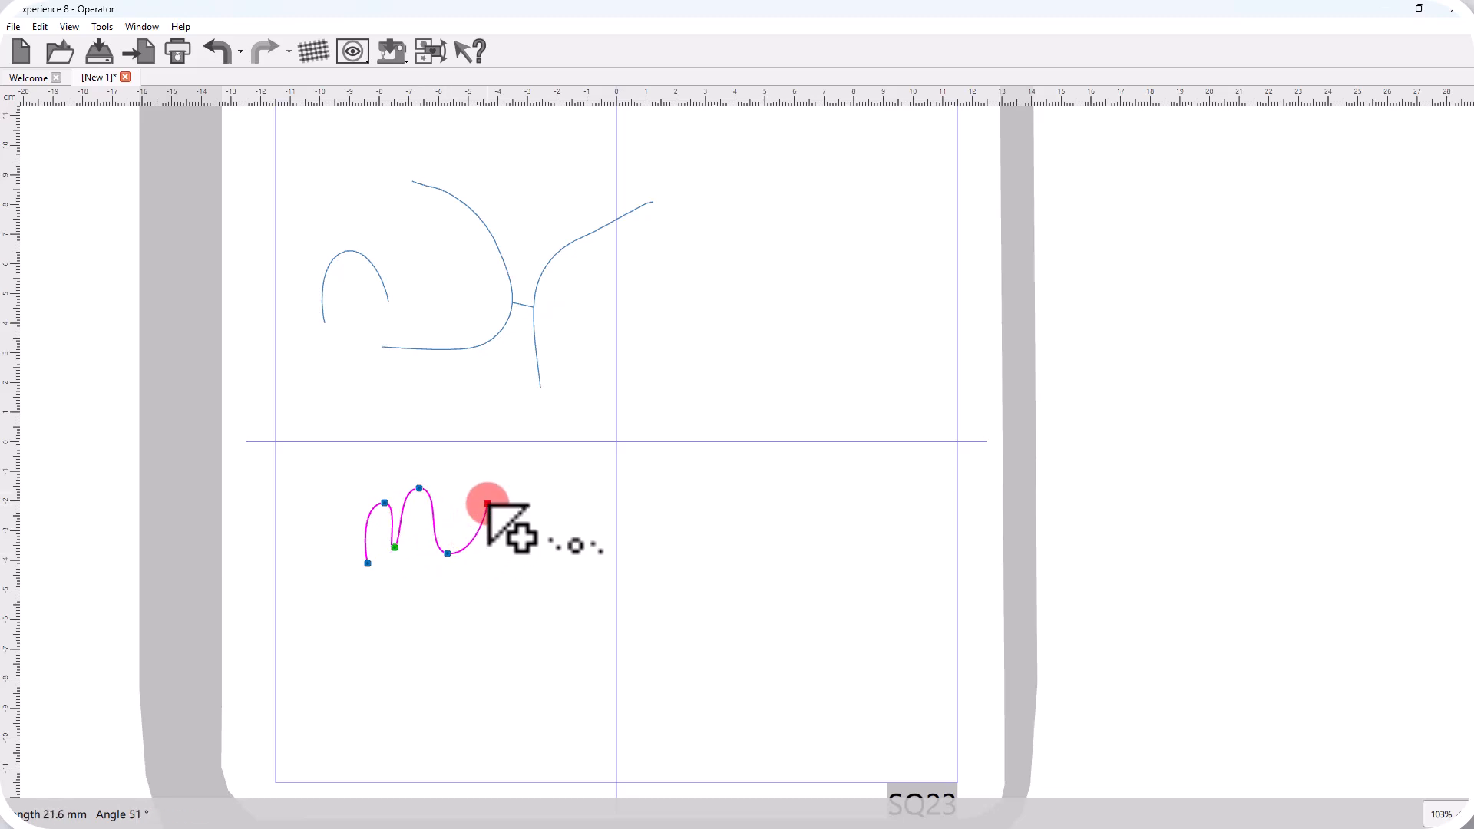
left_click(501, 565)
left_click(522, 487)
left_click(554, 583)
left_click(590, 483)
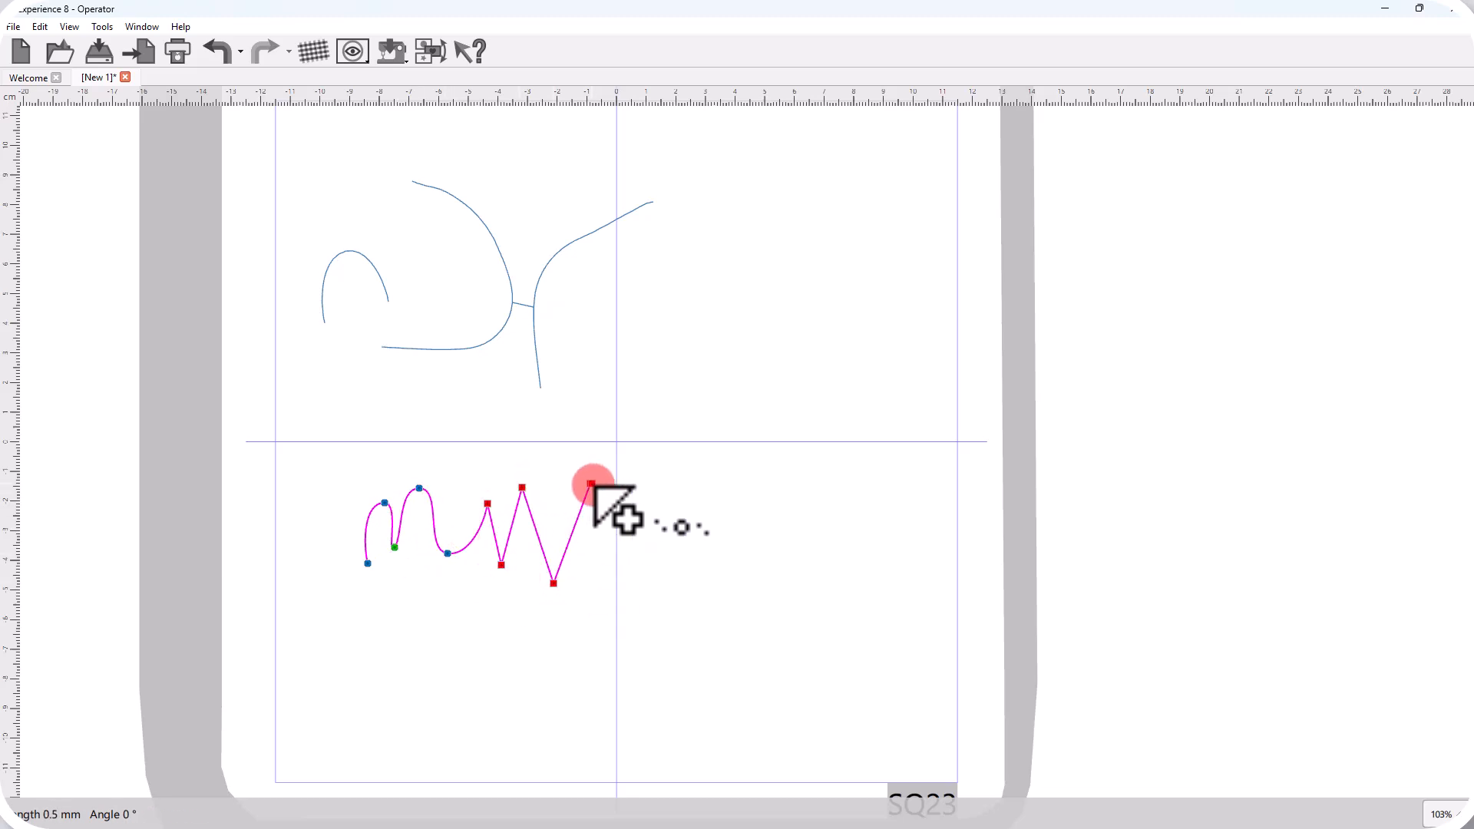
right_click(587, 510)
right_click(599, 549)
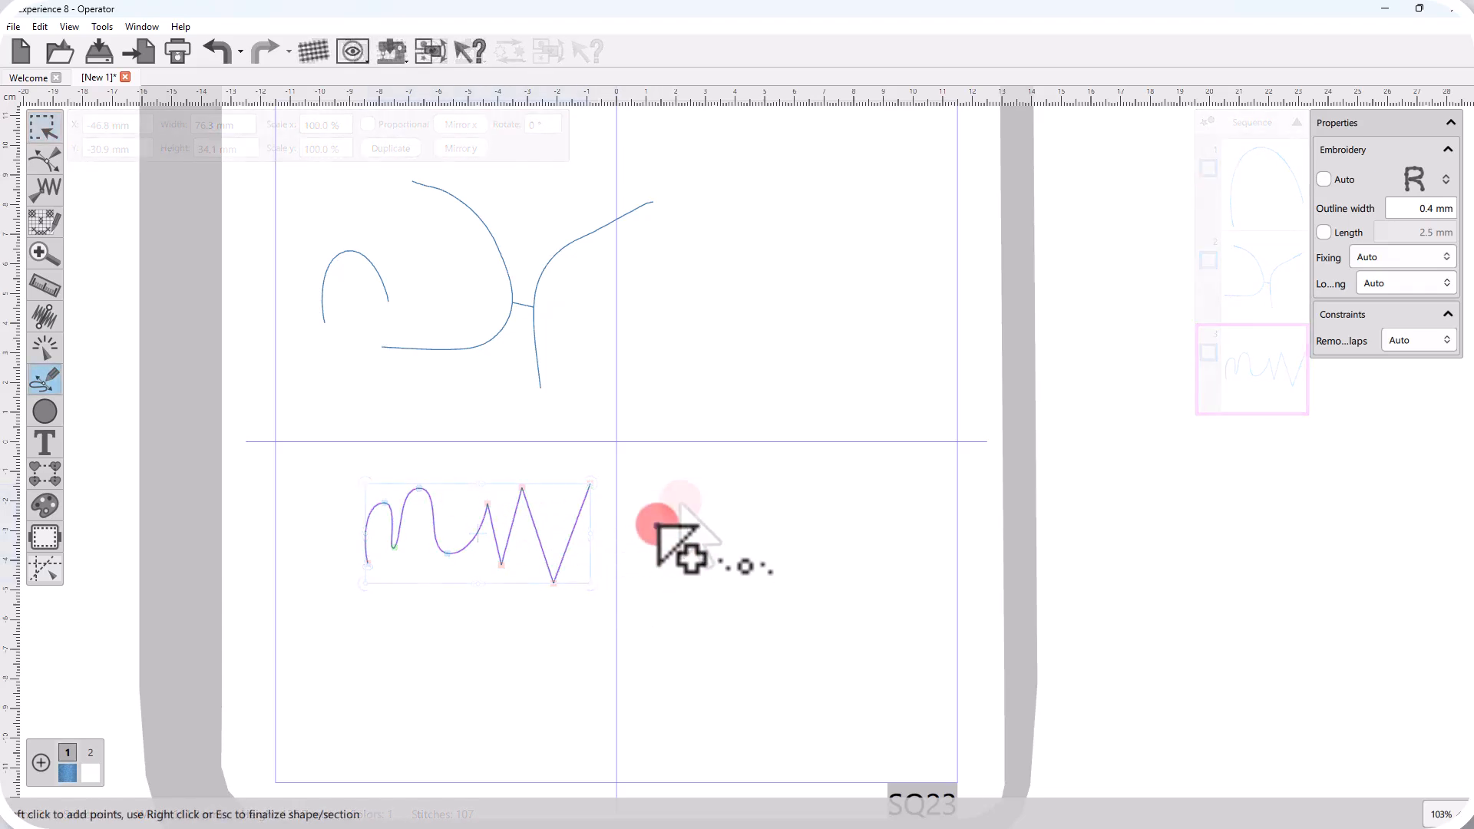
Step: Draw two separate three-point curves, an upper and a lower arc, forming a C shape beside the wave-and-zigzag line
left_click(657, 524)
left_click(683, 487)
left_click(766, 502)
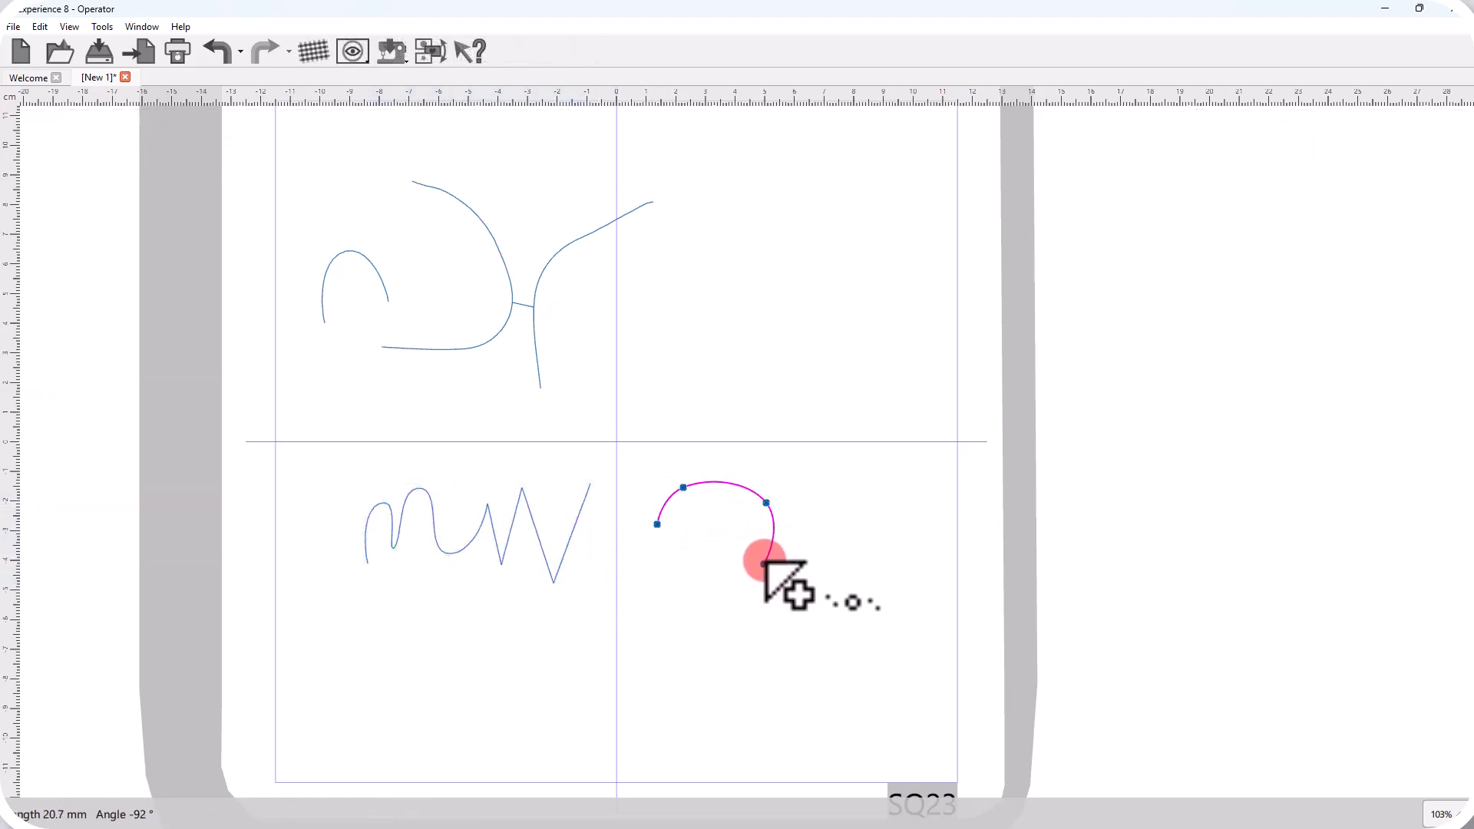
right_click(754, 567)
left_click(658, 545)
left_click(716, 585)
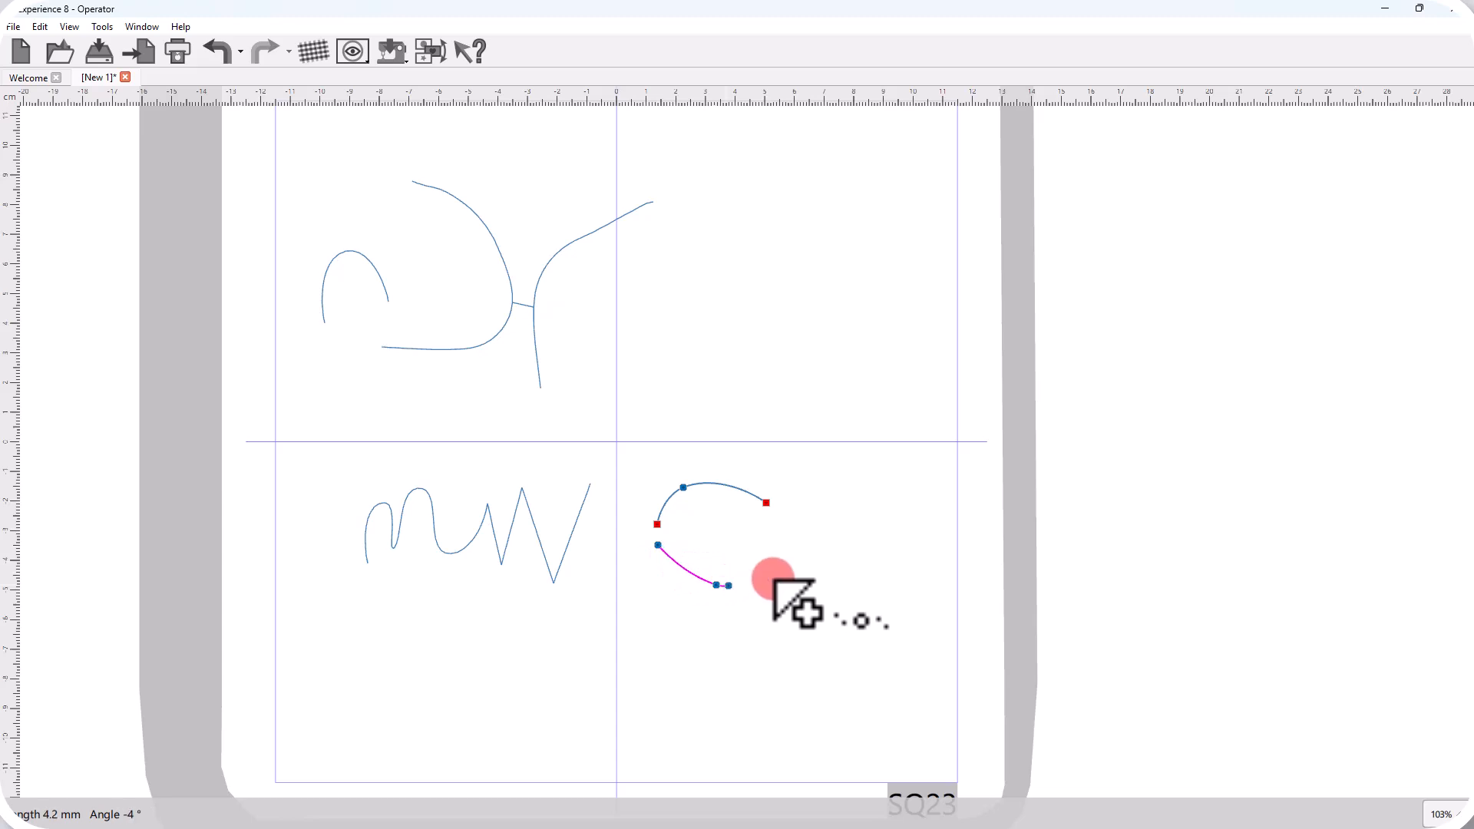
left_click(784, 559)
right_click(818, 588)
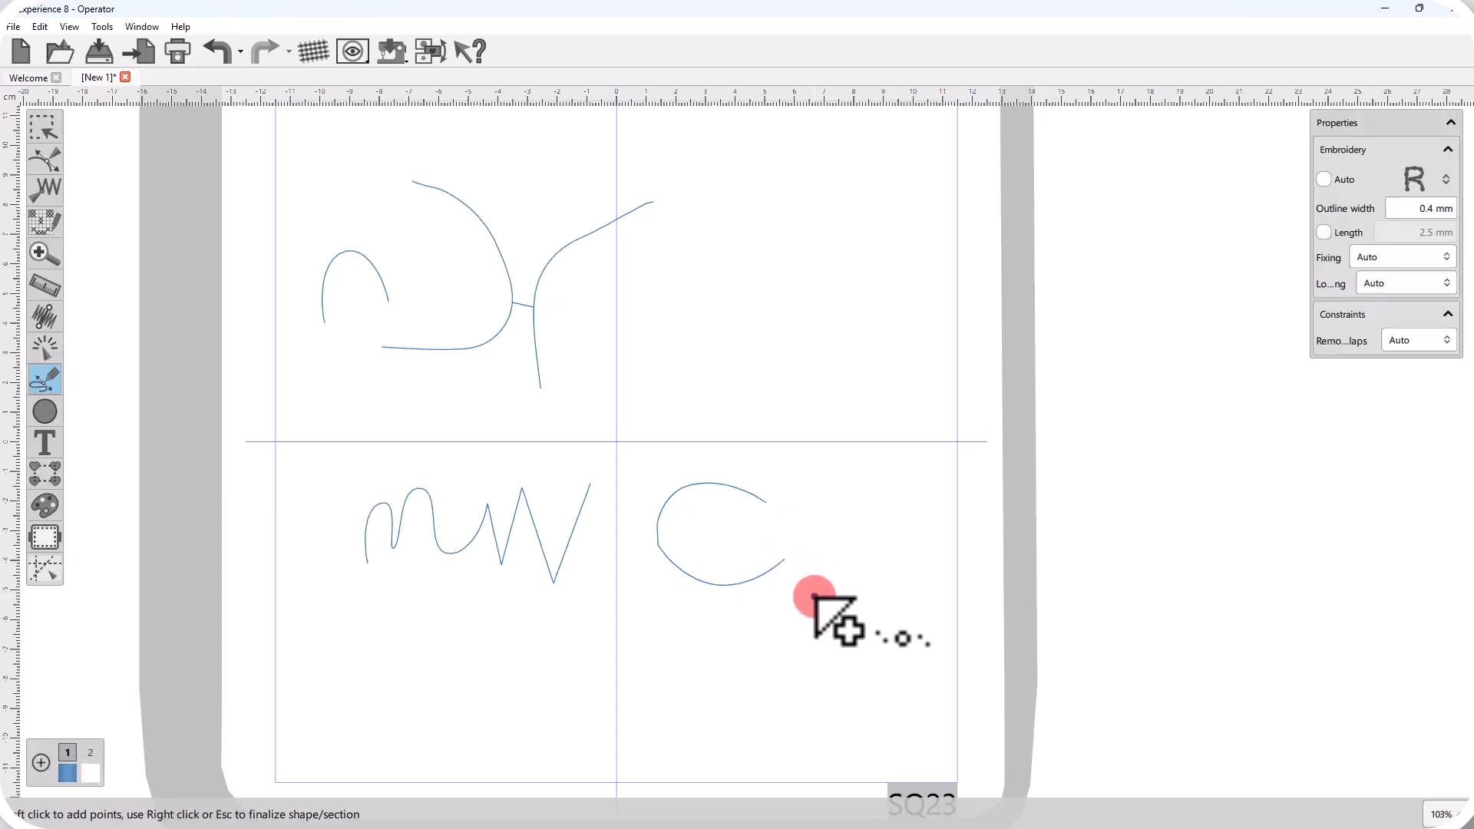
Step: Draw a closed, rounded egg-like outline below the C shape by ending at its starting point, and finalize it
left_click(653, 667)
left_click(710, 634)
left_click(807, 635)
left_click(802, 679)
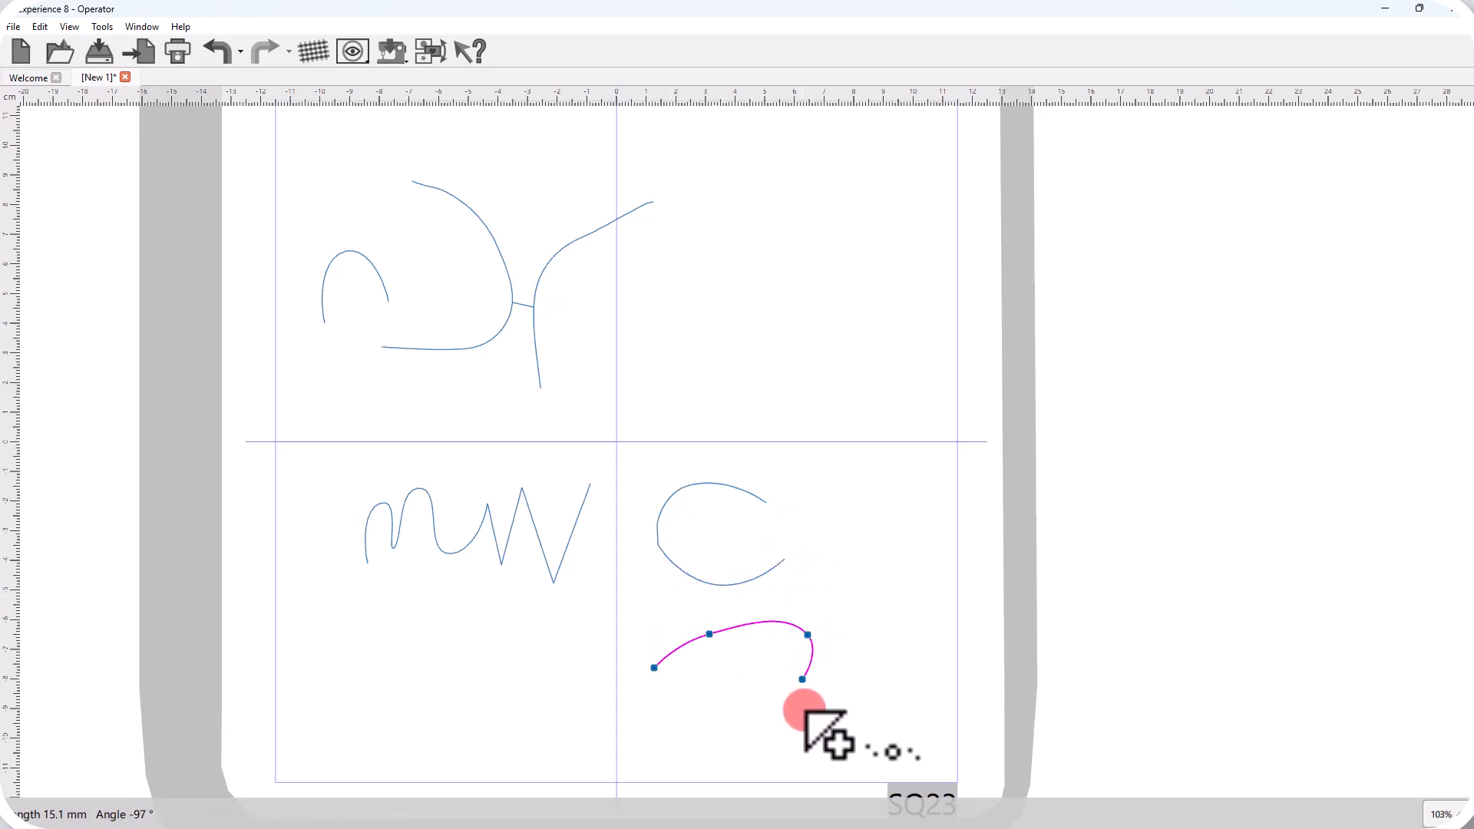
left_click(804, 711)
left_click(729, 724)
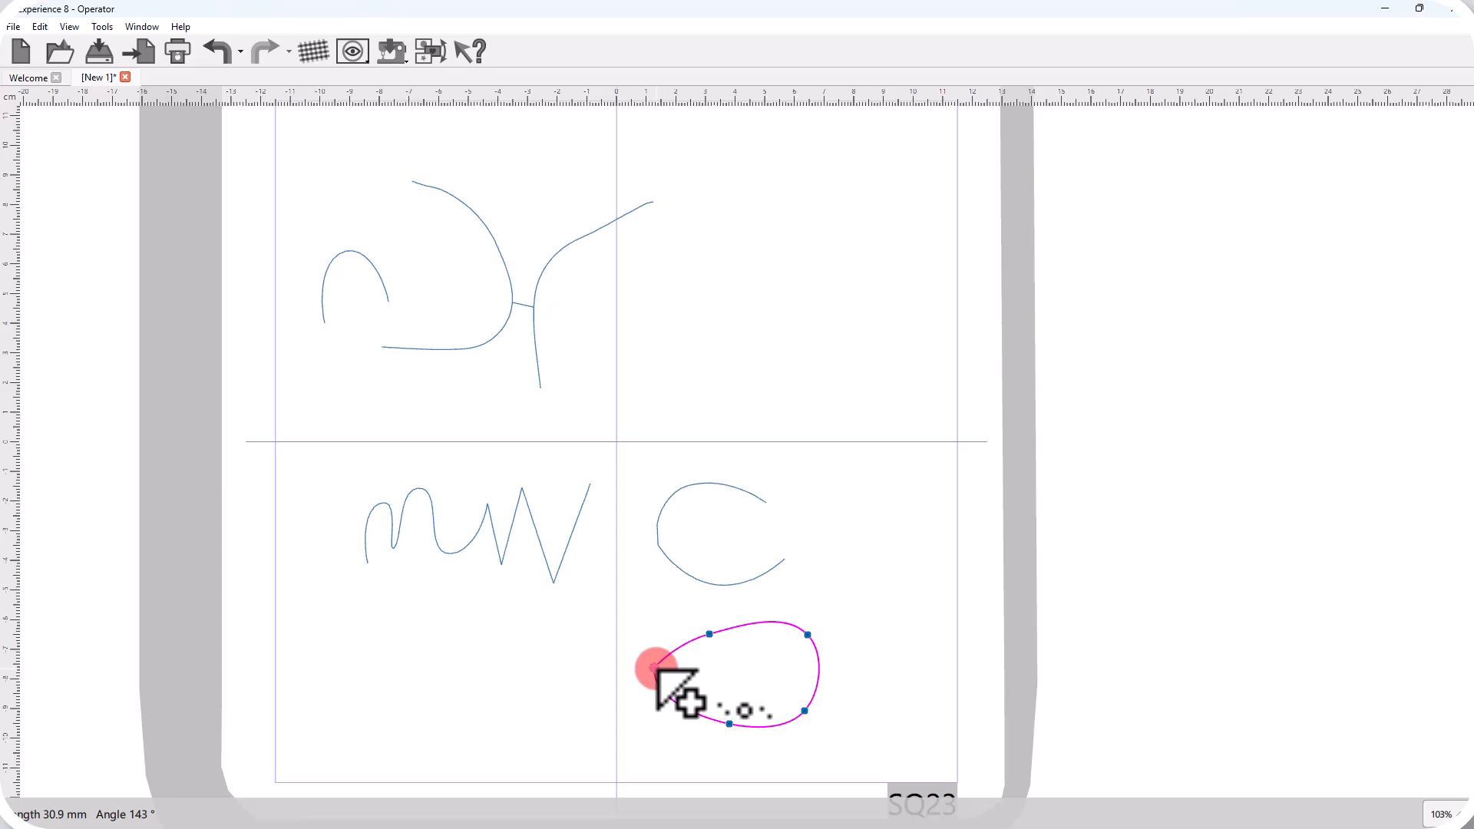
left_click(656, 668)
right_click(686, 688)
left_click(901, 620)
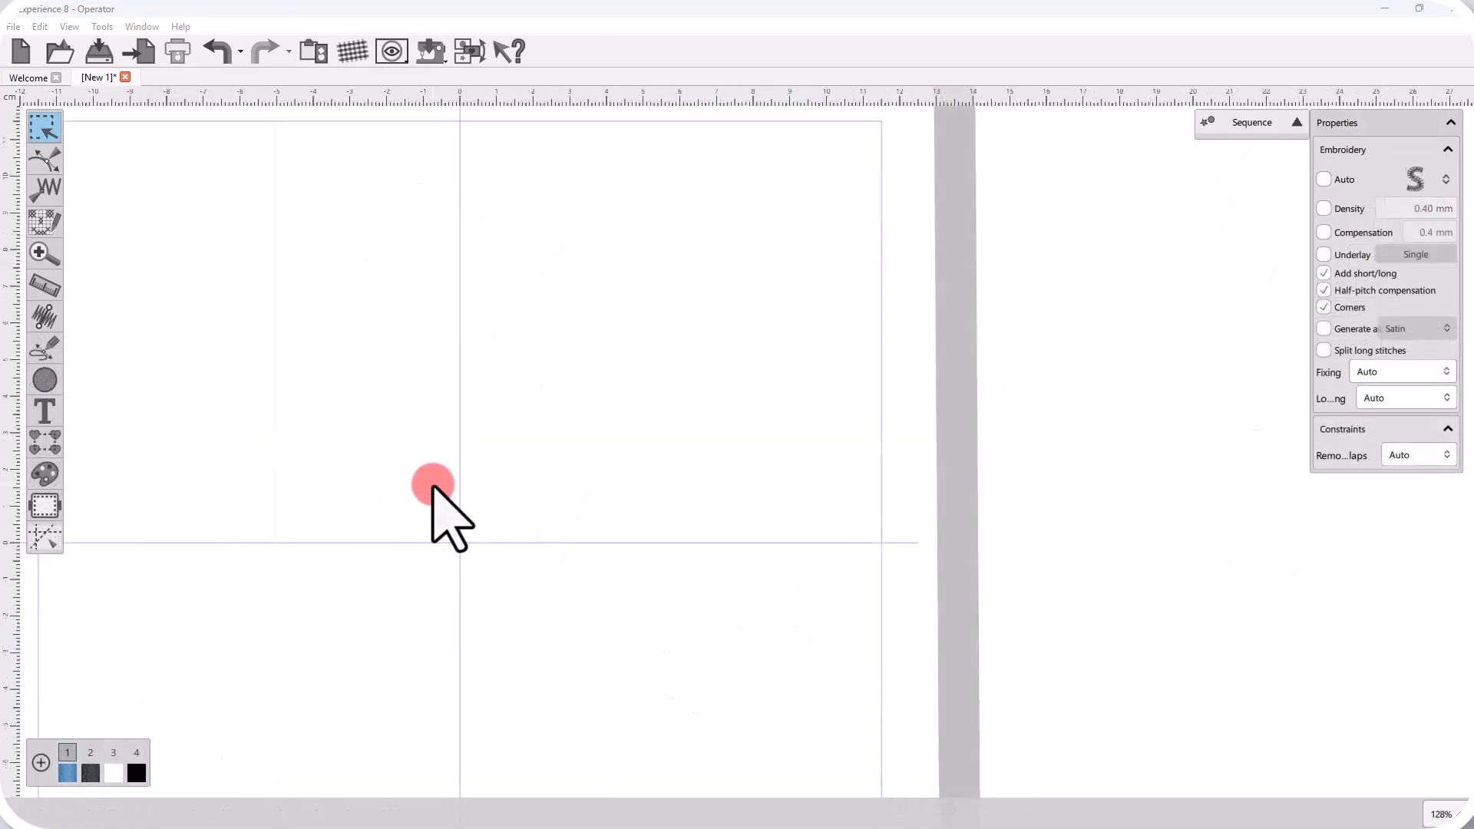
Step: With Pair-point digitize, create a vase-shaped satin column about 47 mm wide and 78 mm high from four point pairs, and deselect it
mouse_move(48, 354)
left_click(119, 389)
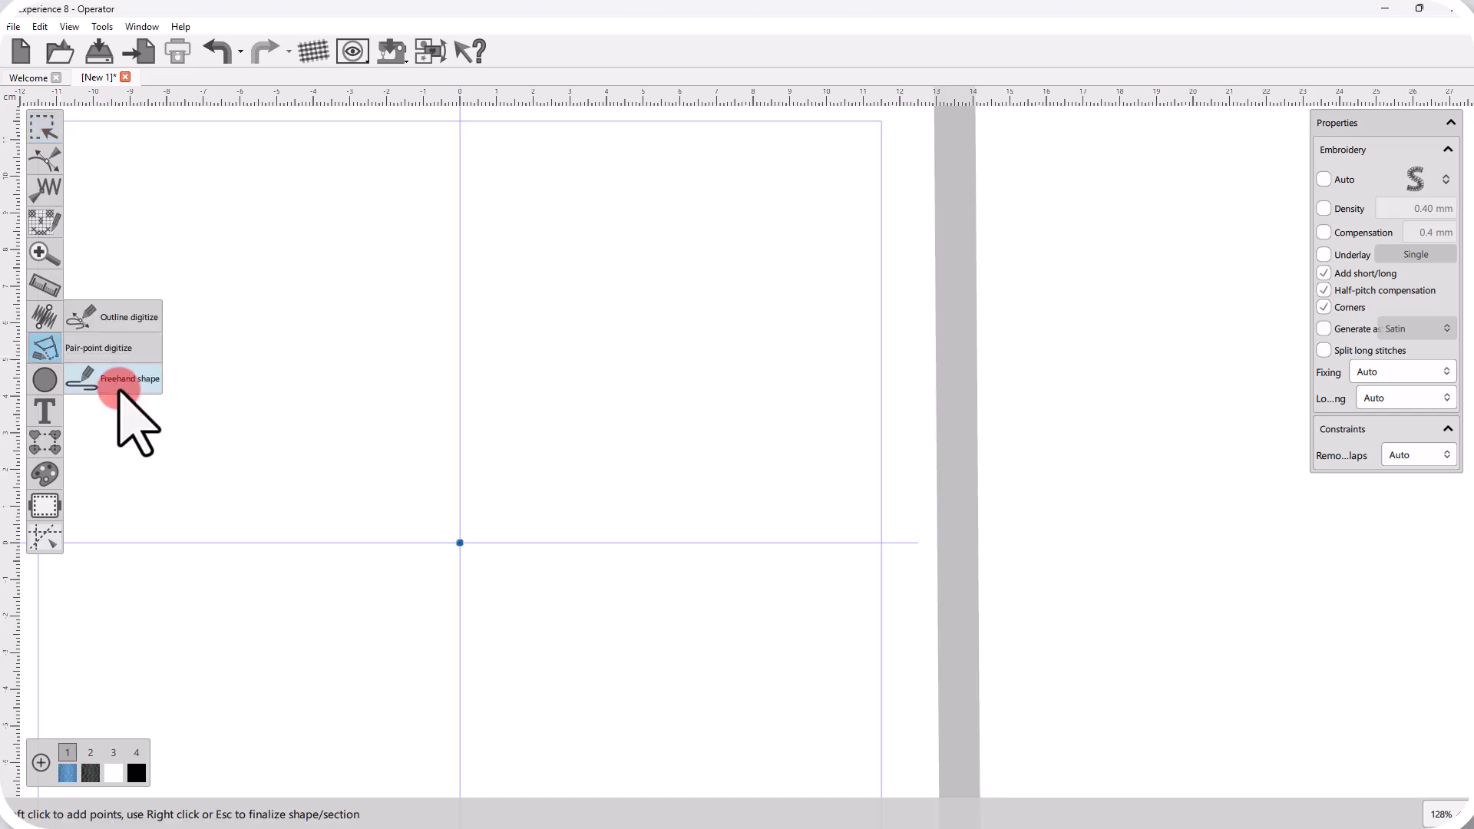
left_click(130, 156)
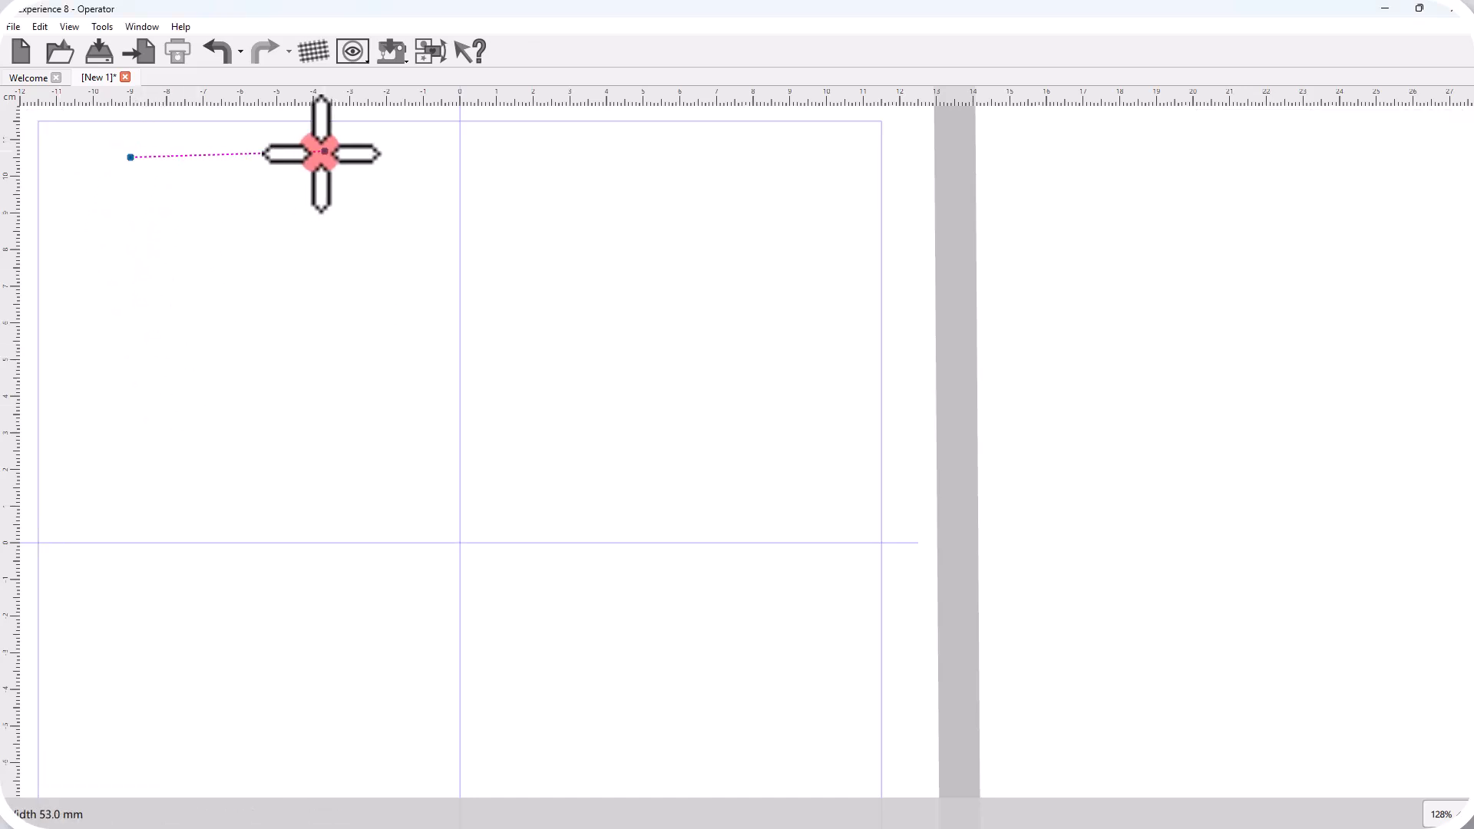
left_click(284, 157)
left_click(170, 240)
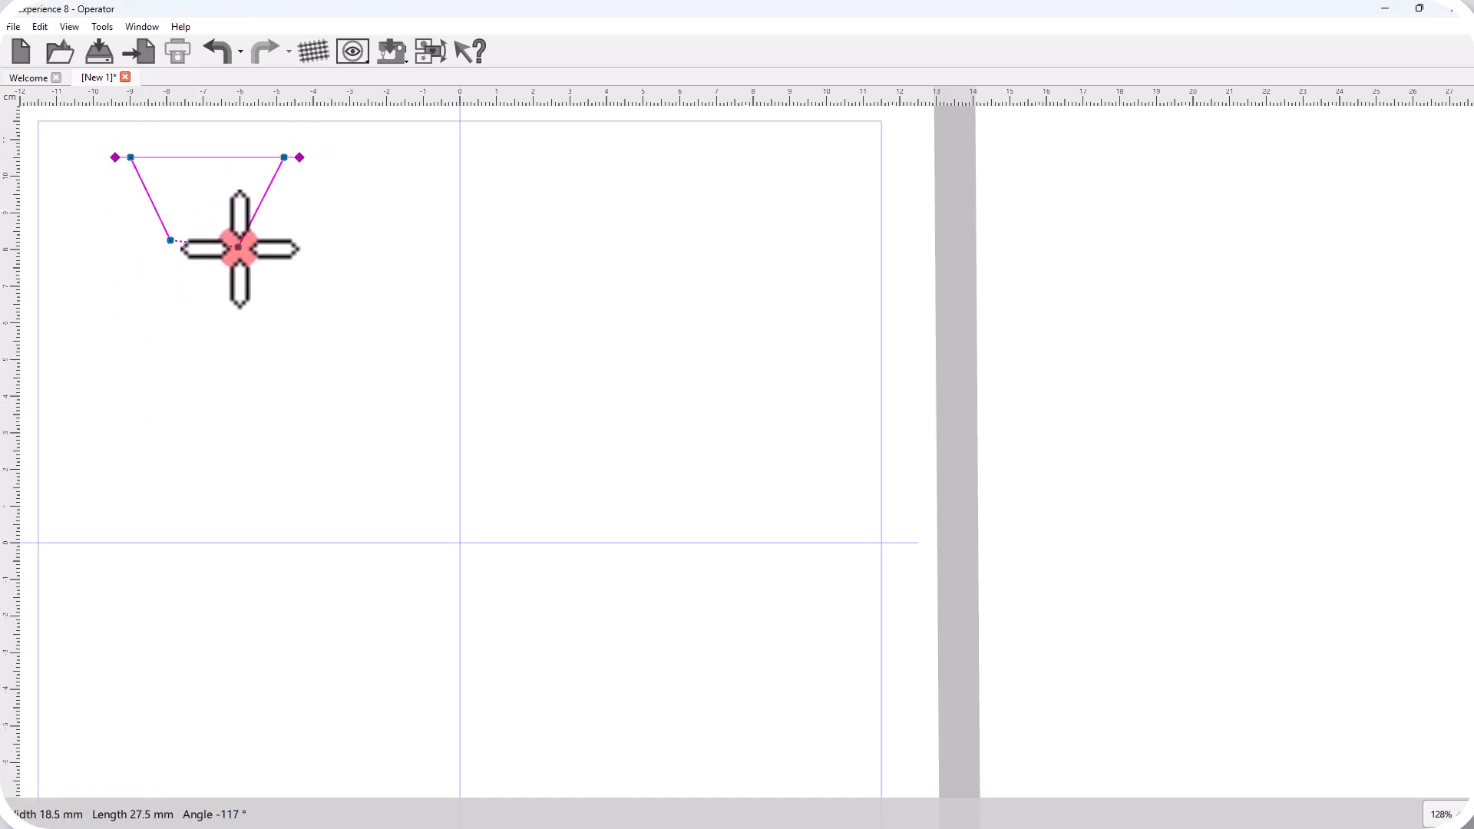
left_click(236, 244)
left_click(113, 320)
left_click(251, 322)
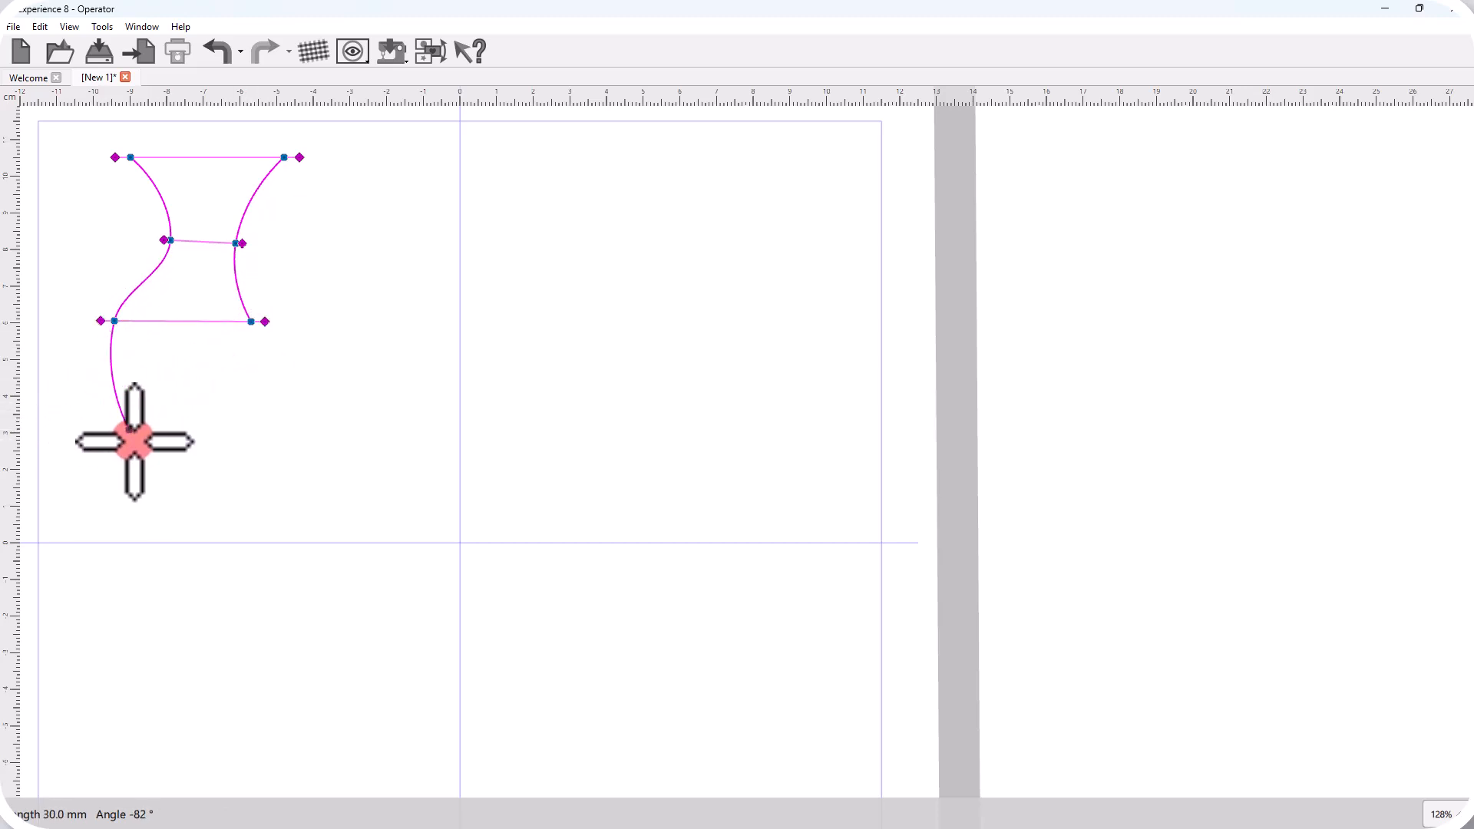
left_click(134, 441)
left_click(217, 443)
right_click(223, 438)
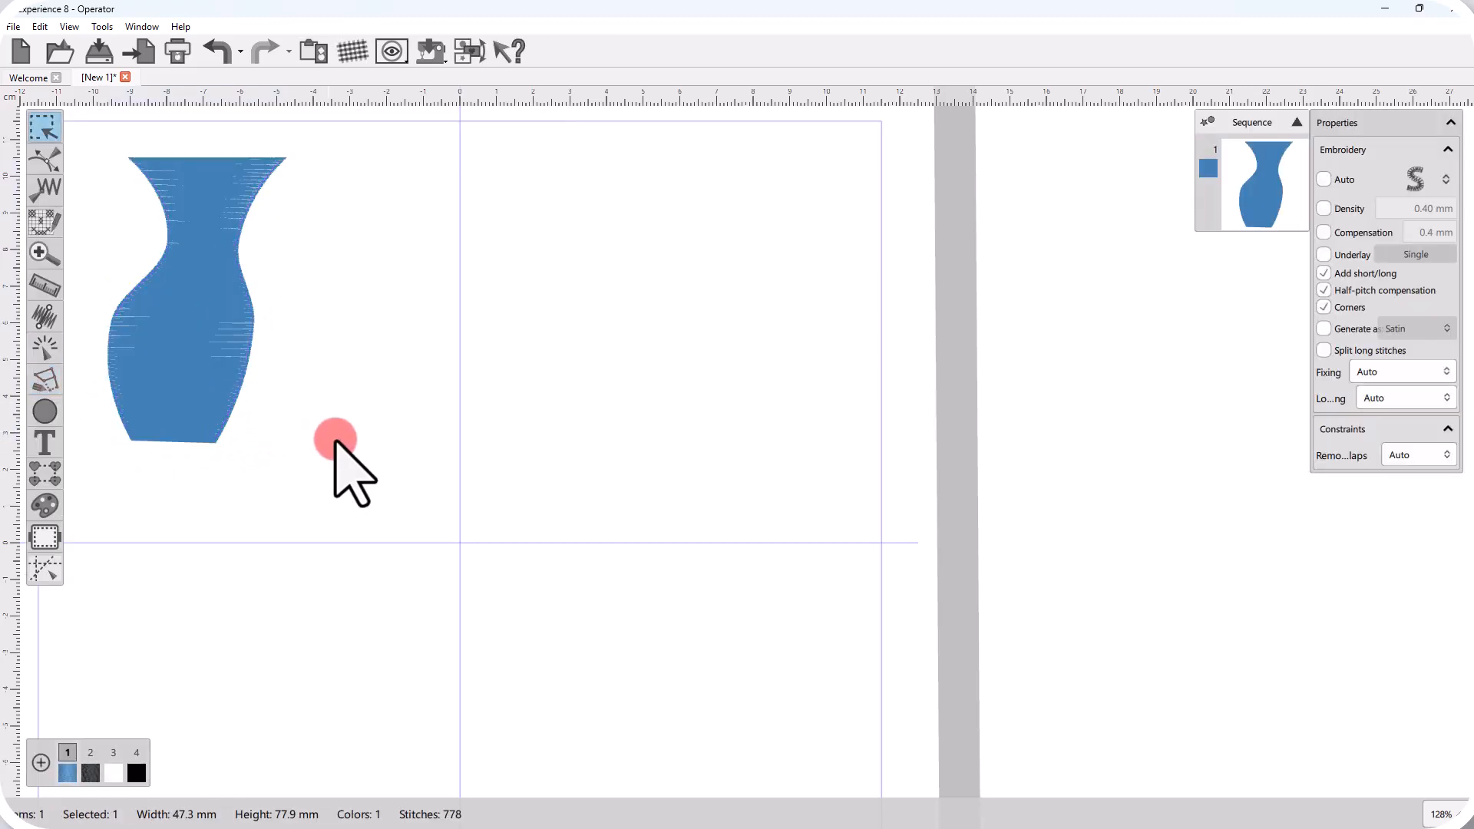
left_click(280, 432)
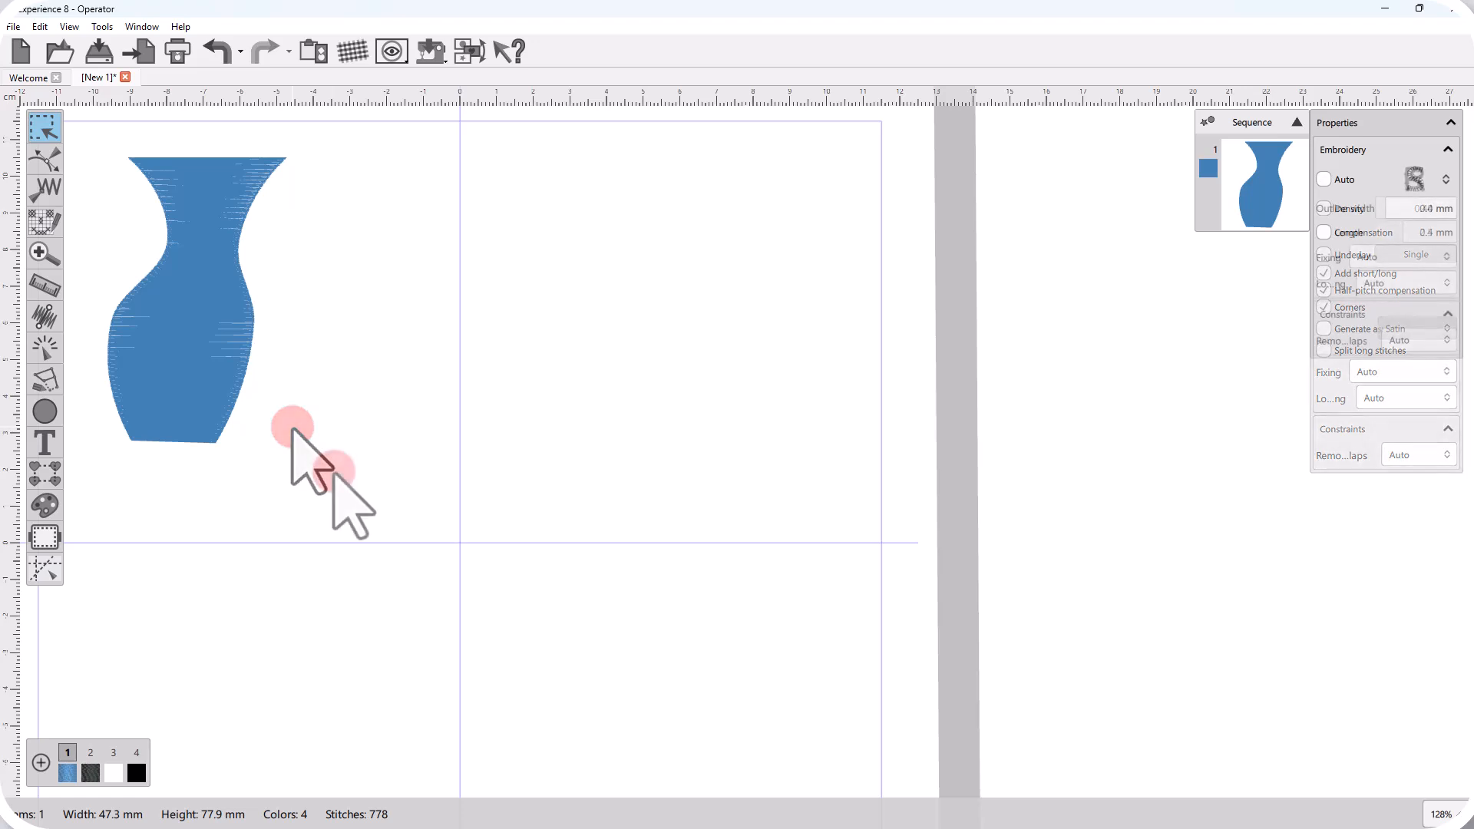
Step: With Freehand shape, draw three separate open strokes forming a Y-shaped outline beside the vase, and finalize the shape
left_click(193, 435)
left_click(49, 389)
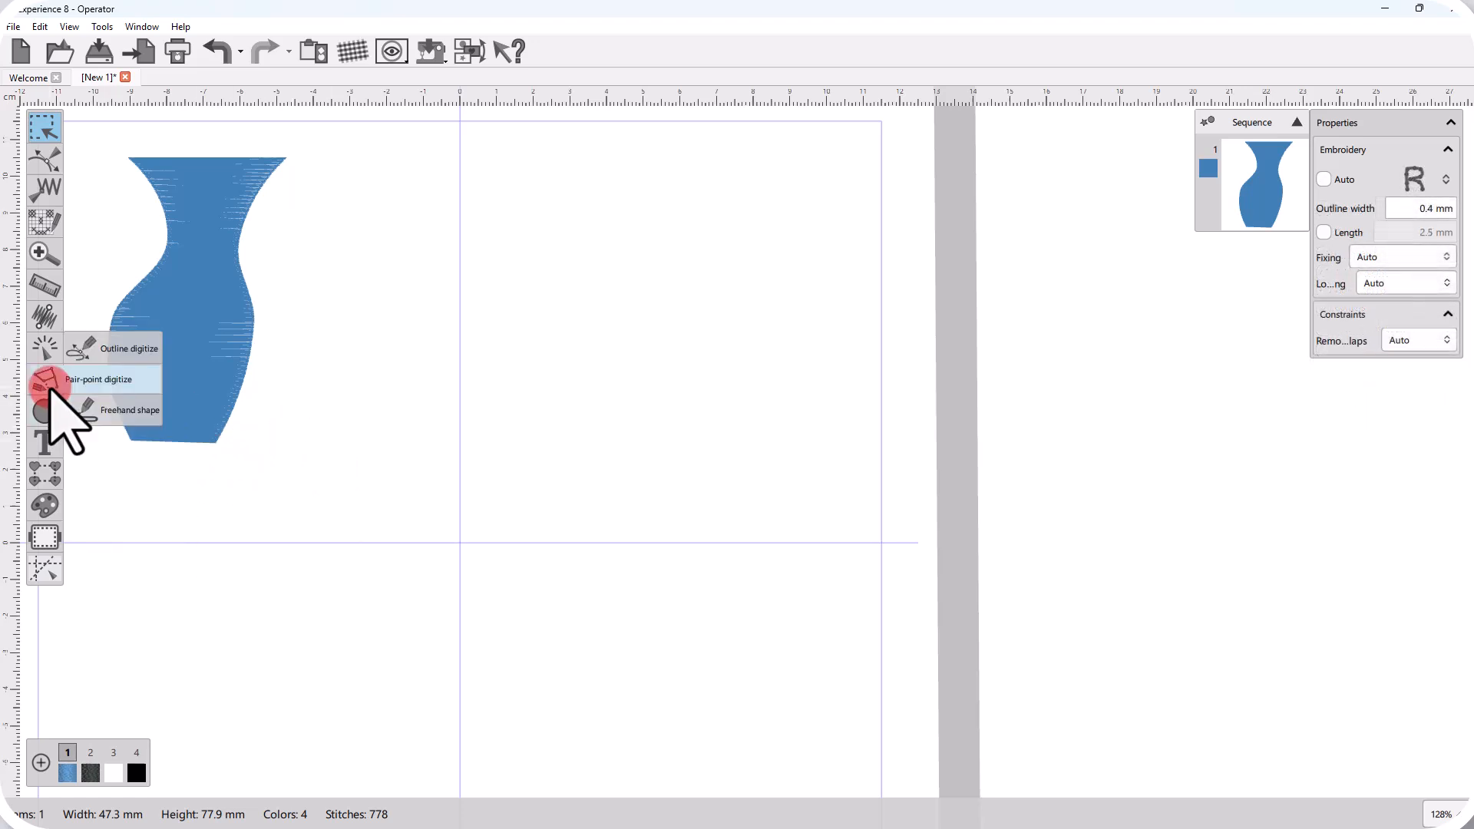
left_click(100, 412)
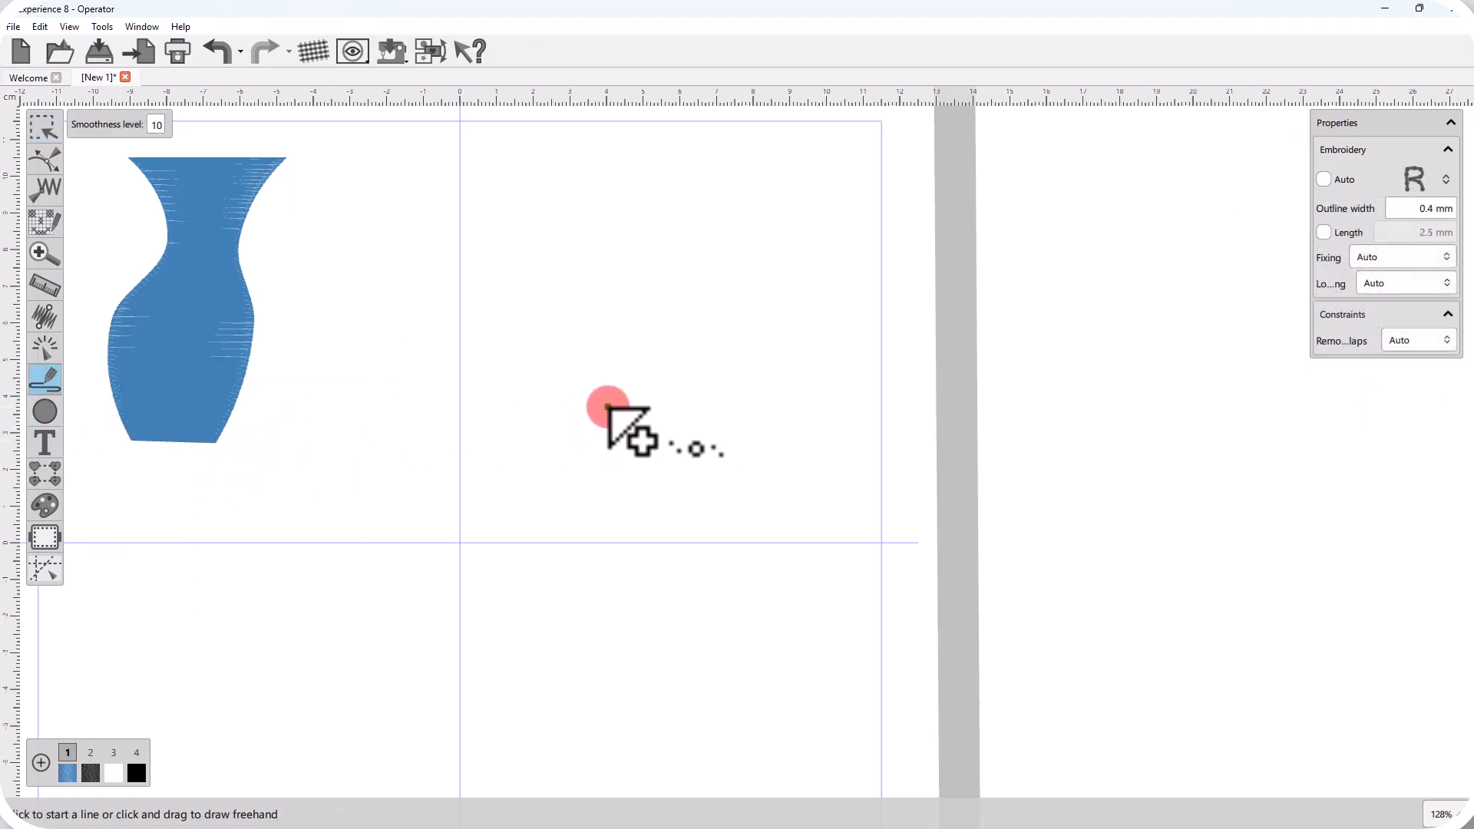
mouse_move(607, 407)
left_mouse_down()
mouse_move(608, 341)
mouse_move(544, 261)
mouse_move(602, 267)
mouse_move(635, 304)
mouse_move(691, 247)
left_mouse_up()
mouse_move(730, 238)
left_mouse_down()
mouse_move(681, 323)
mouse_move(676, 489)
mouse_move(719, 460)
left_mouse_up()
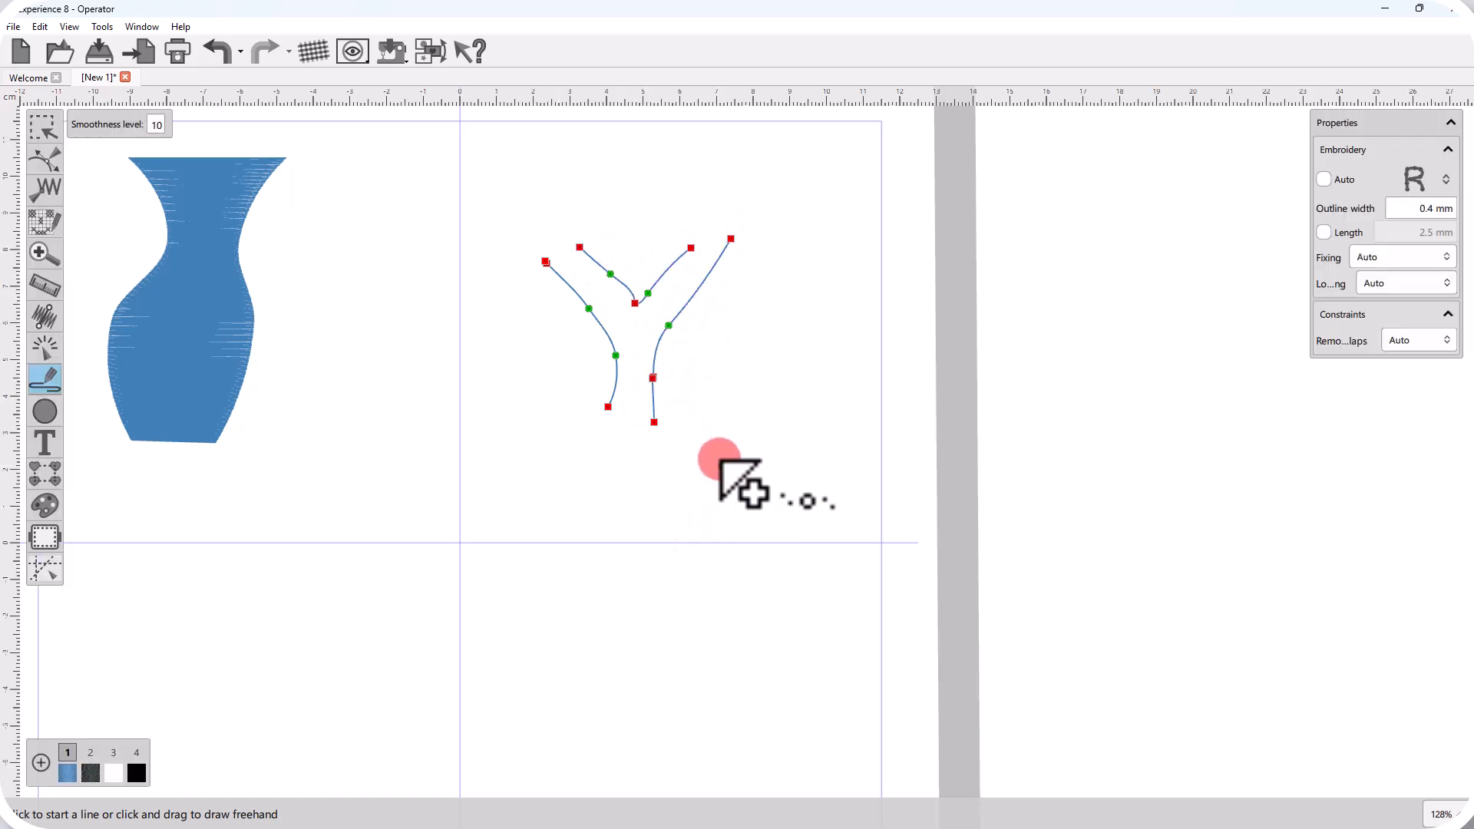
right_click(715, 448)
left_click(747, 469)
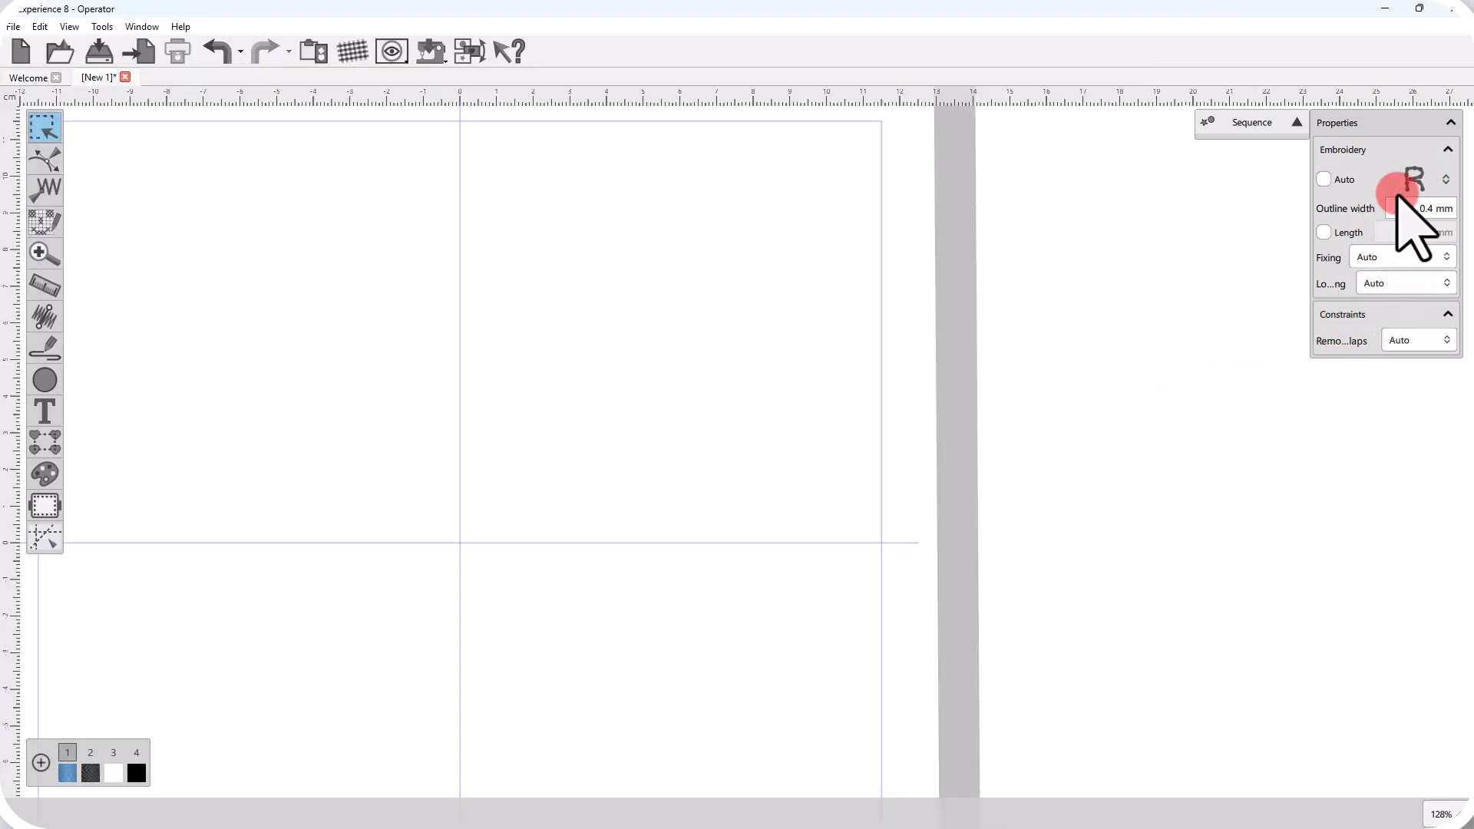
Step: Choose the satin-style outline stitch as the stitch type and draw an open four-point arch with Outline digitize
left_click(1407, 182)
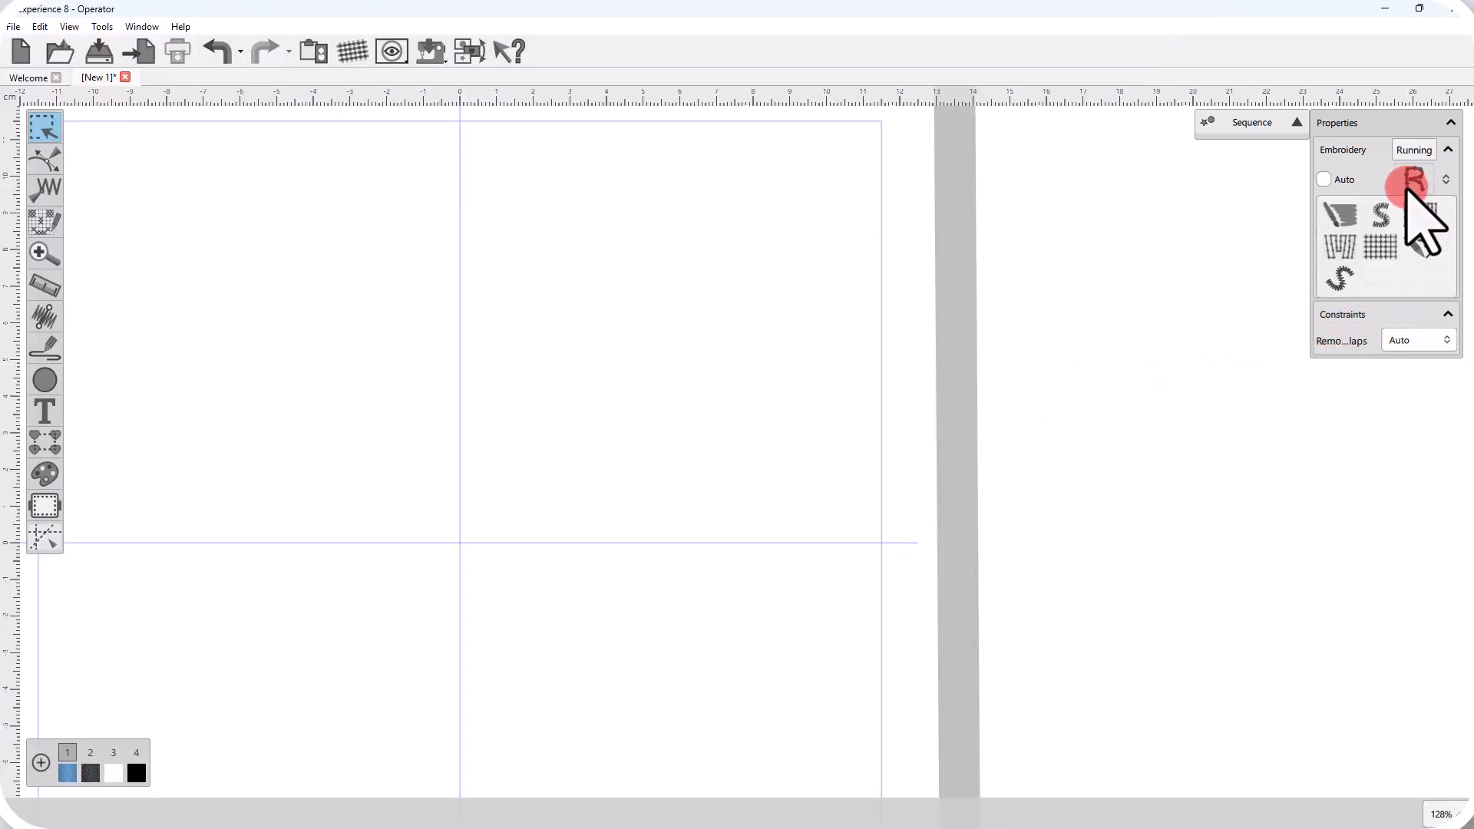
left_click(1343, 278)
left_click(44, 350)
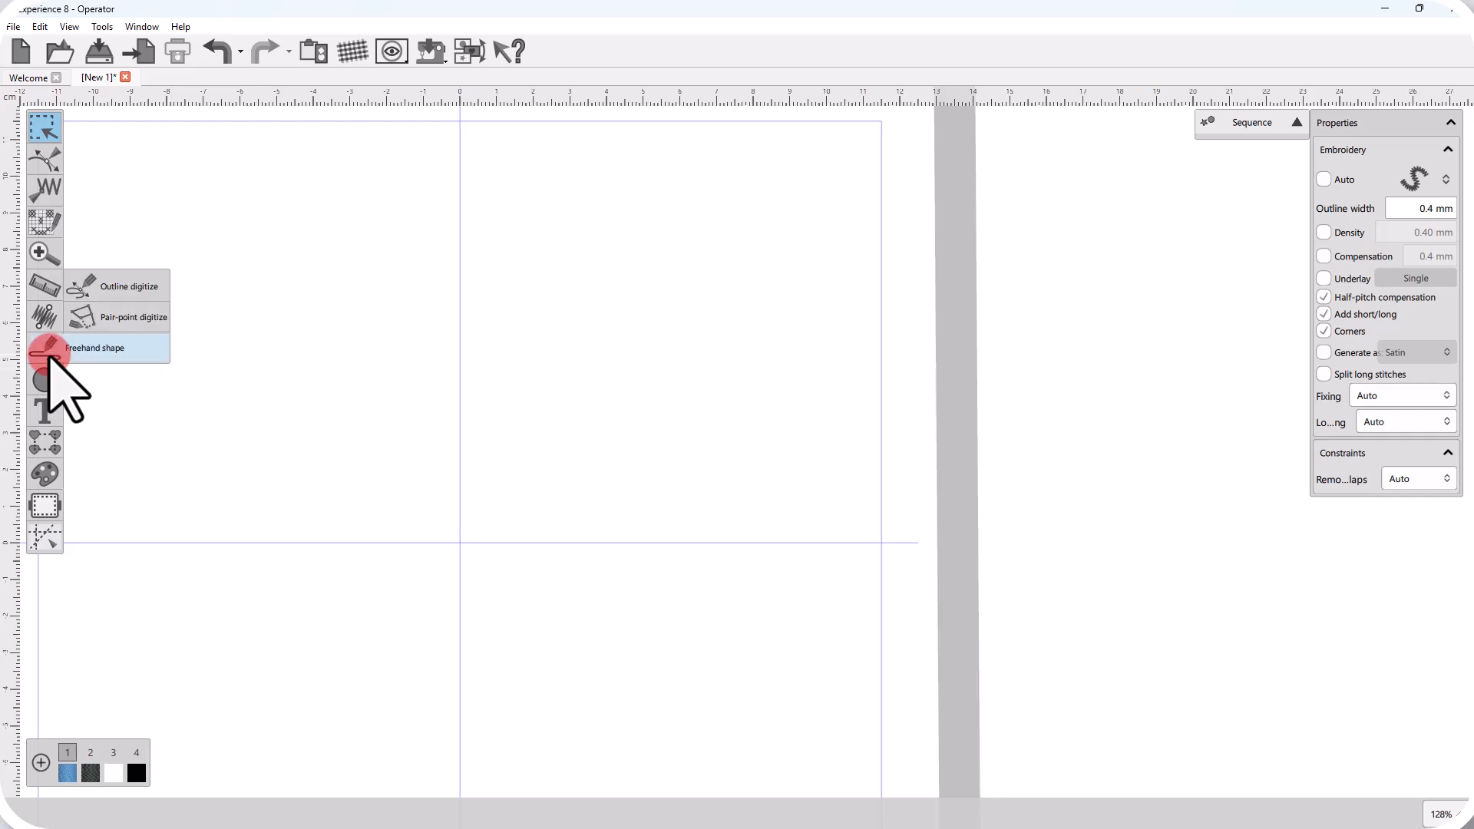
left_click(132, 287)
left_click(131, 276)
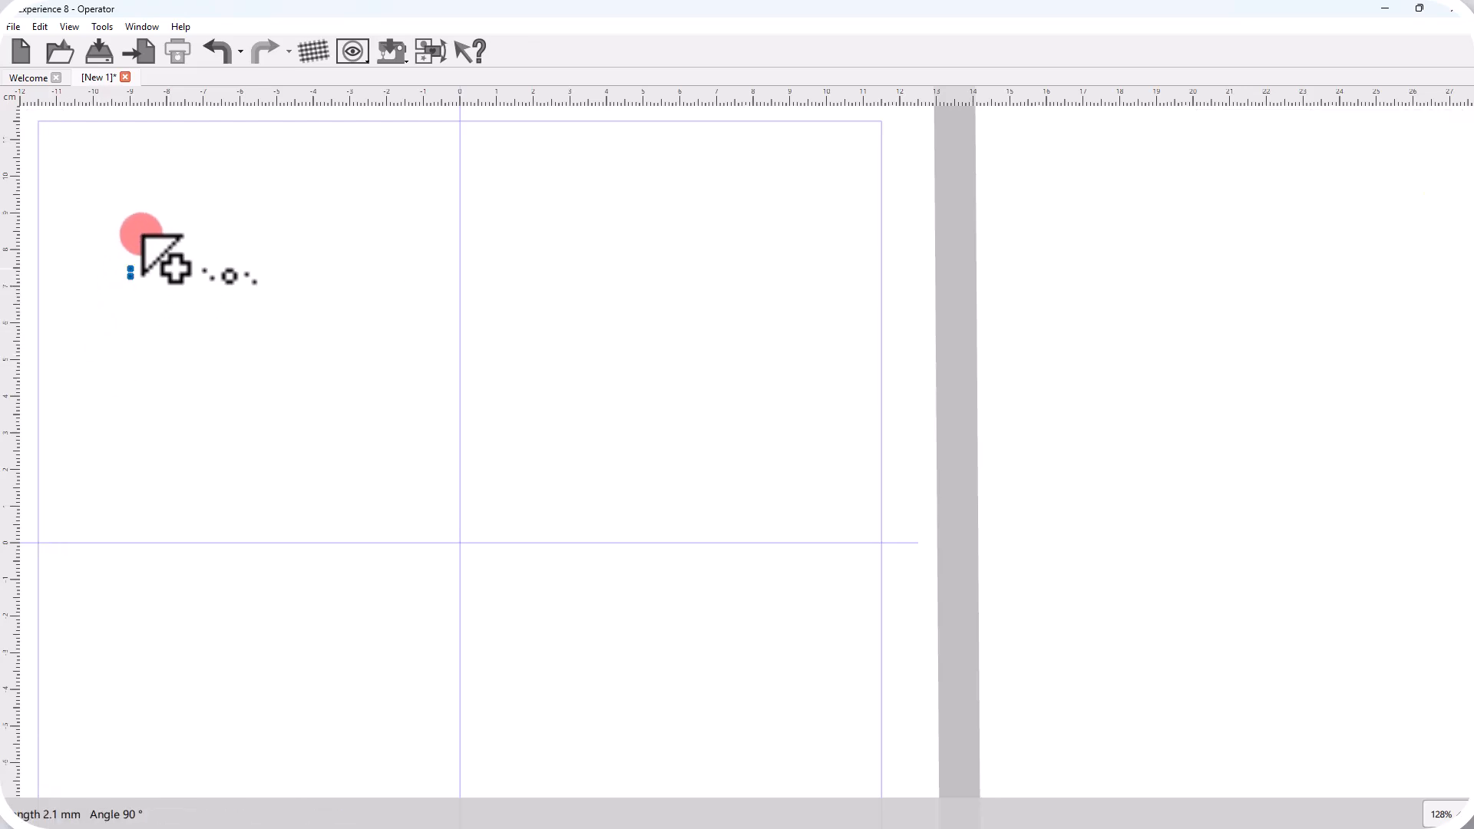
left_click(148, 216)
left_click(219, 212)
left_click(251, 275)
right_click(252, 290)
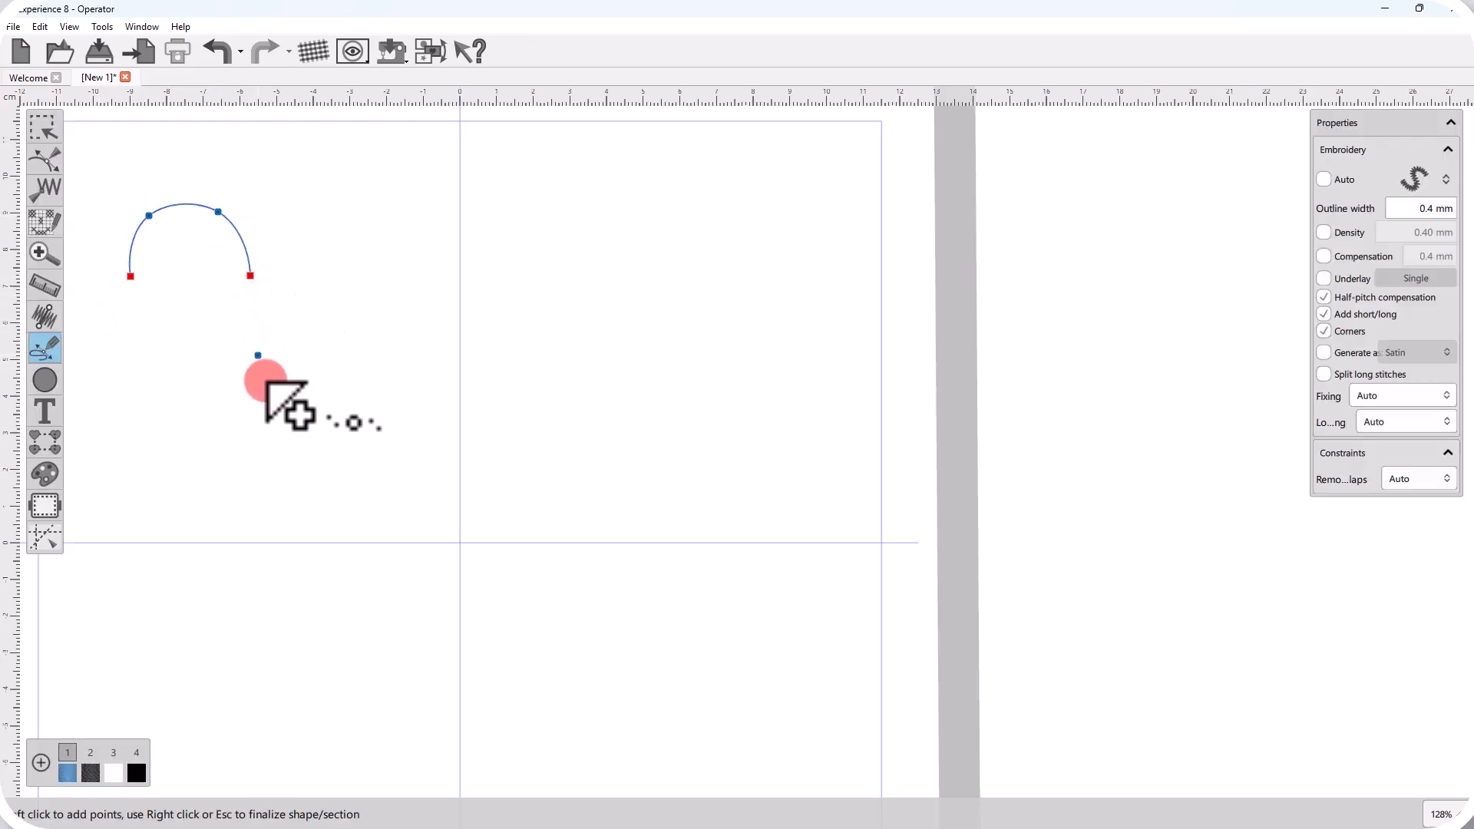
Step: Draw a closed four-point oval below the arch by ending at its starting point, then finalize and deselect the outlines
left_click(128, 318)
left_click(133, 374)
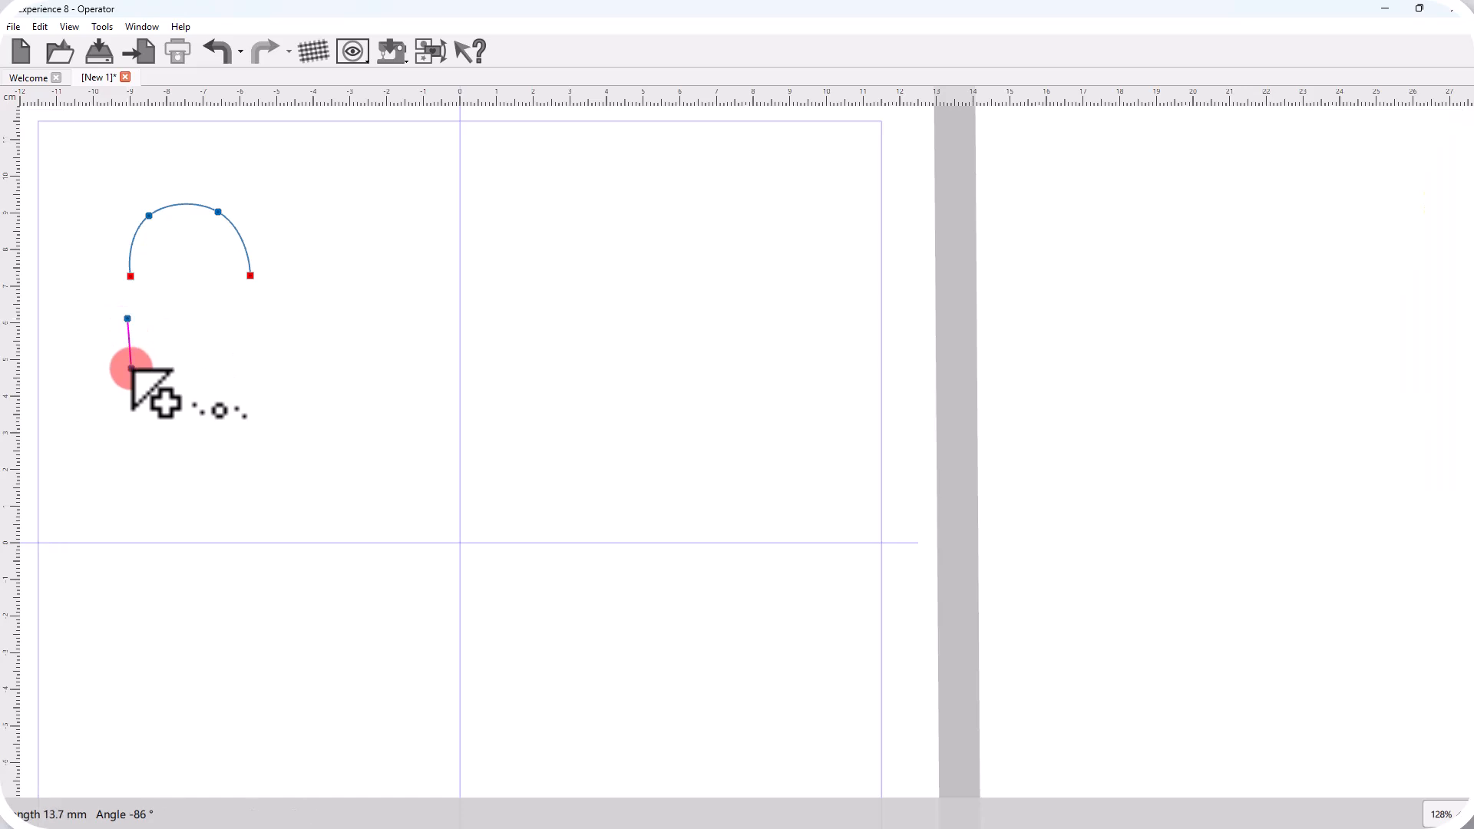
left_click(258, 376)
left_click(204, 323)
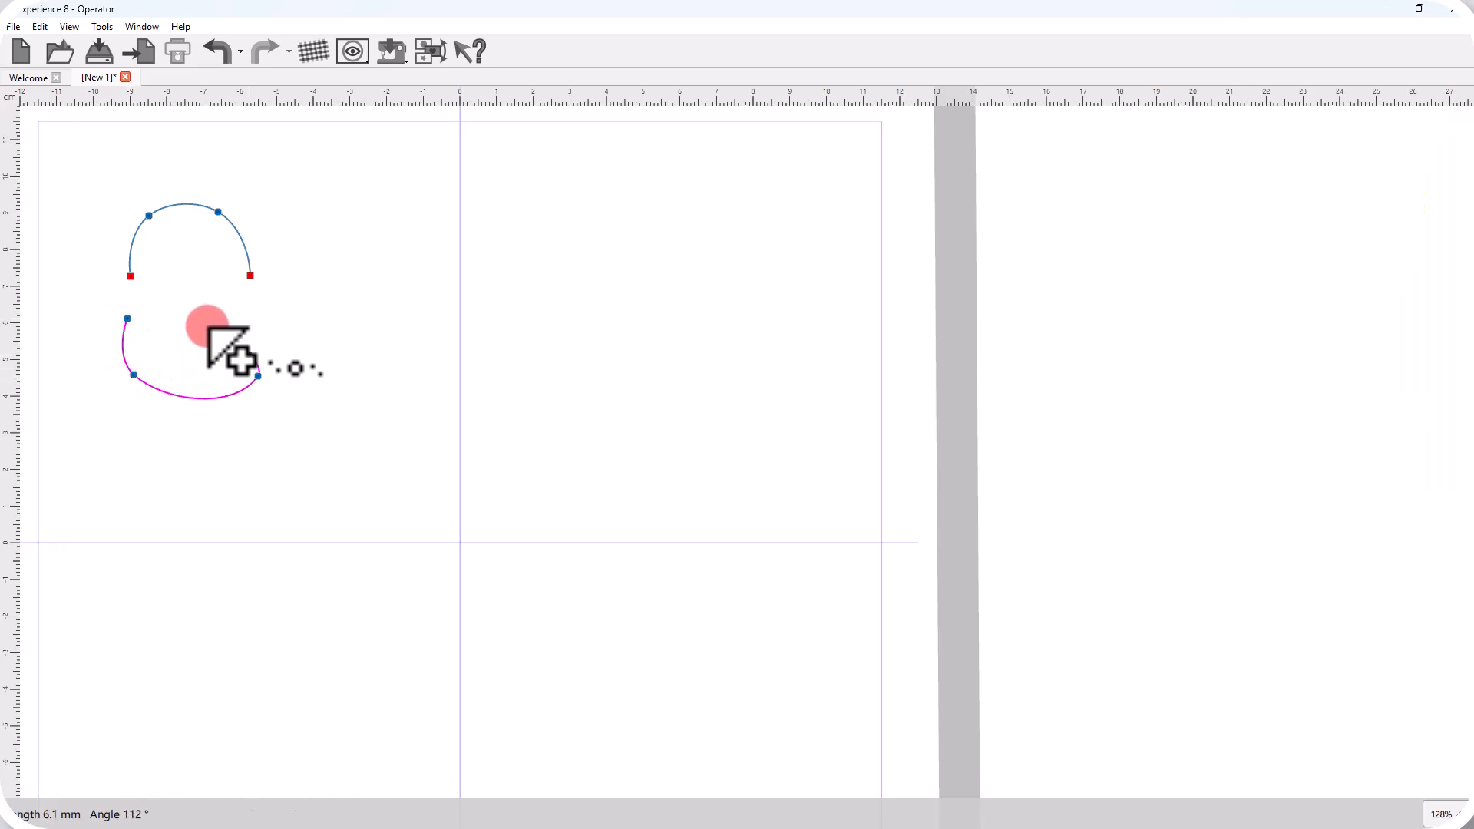
left_click(127, 317)
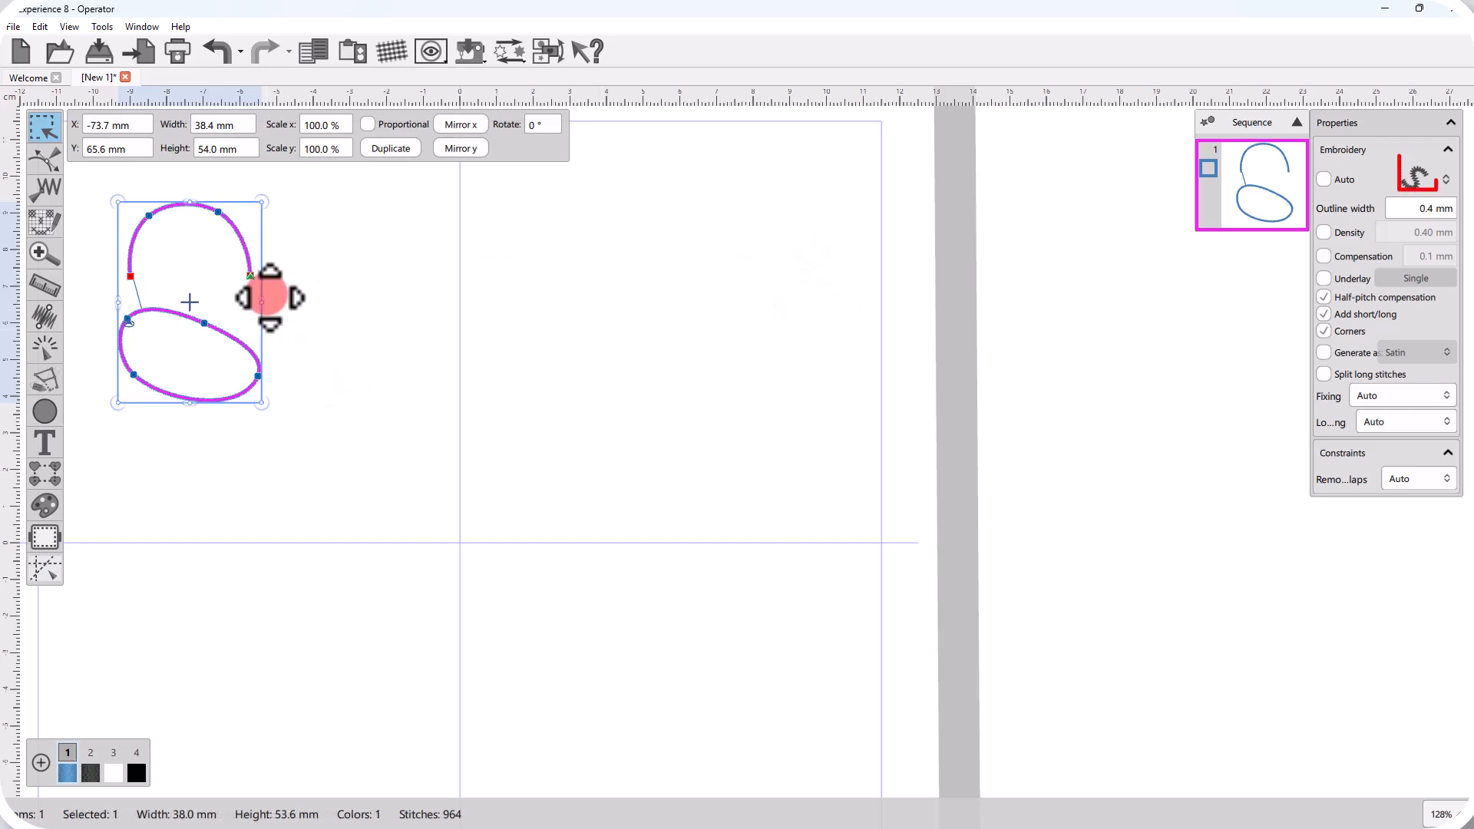
left_click(326, 316)
Step: Choose the irregular vertical-line fill type and pair-point digitize a three-pair hourglass about 26 mm wide and 33 mm high beside the arch
left_click(1416, 177)
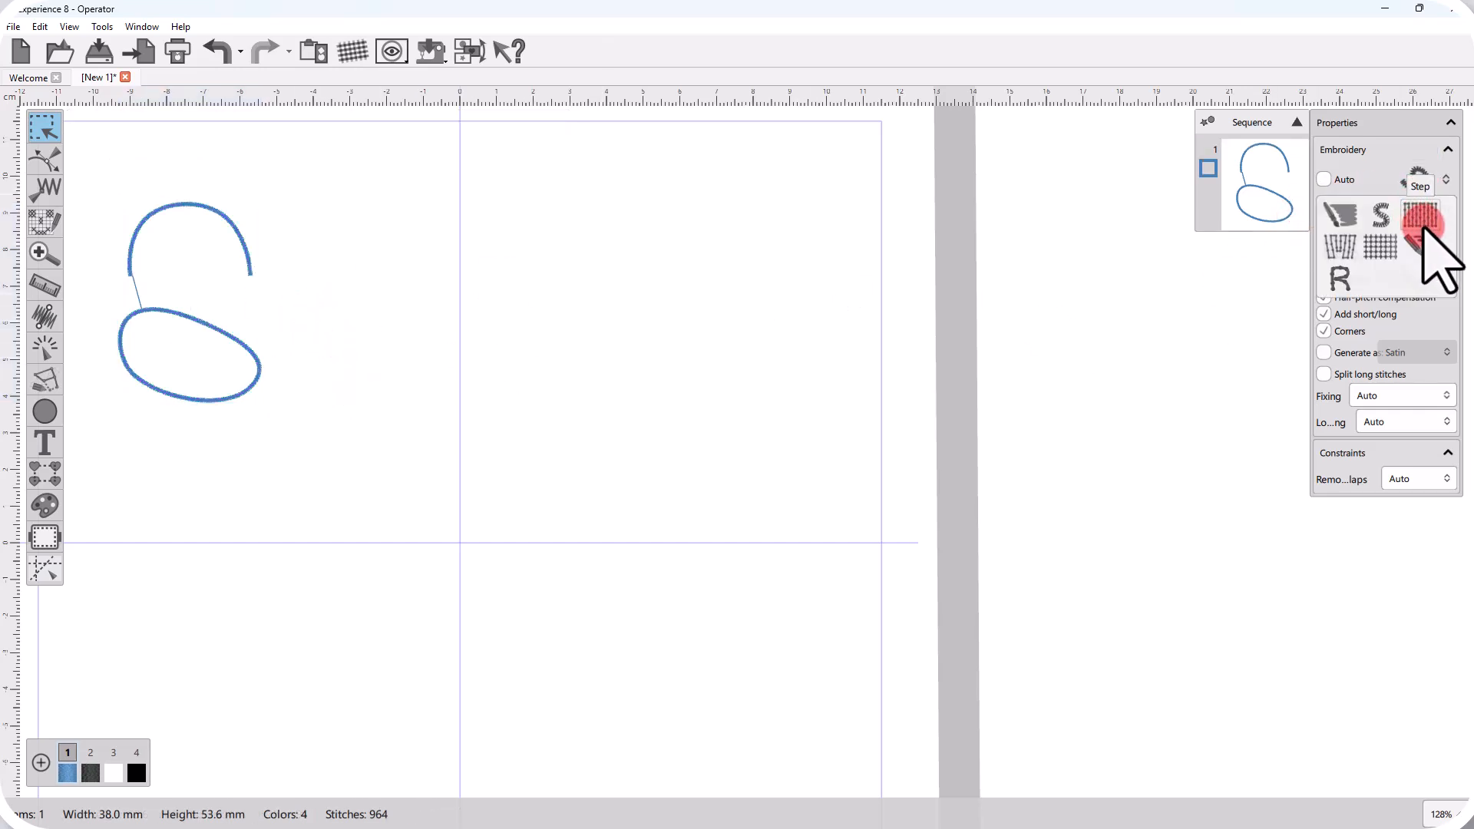
left_click(1340, 245)
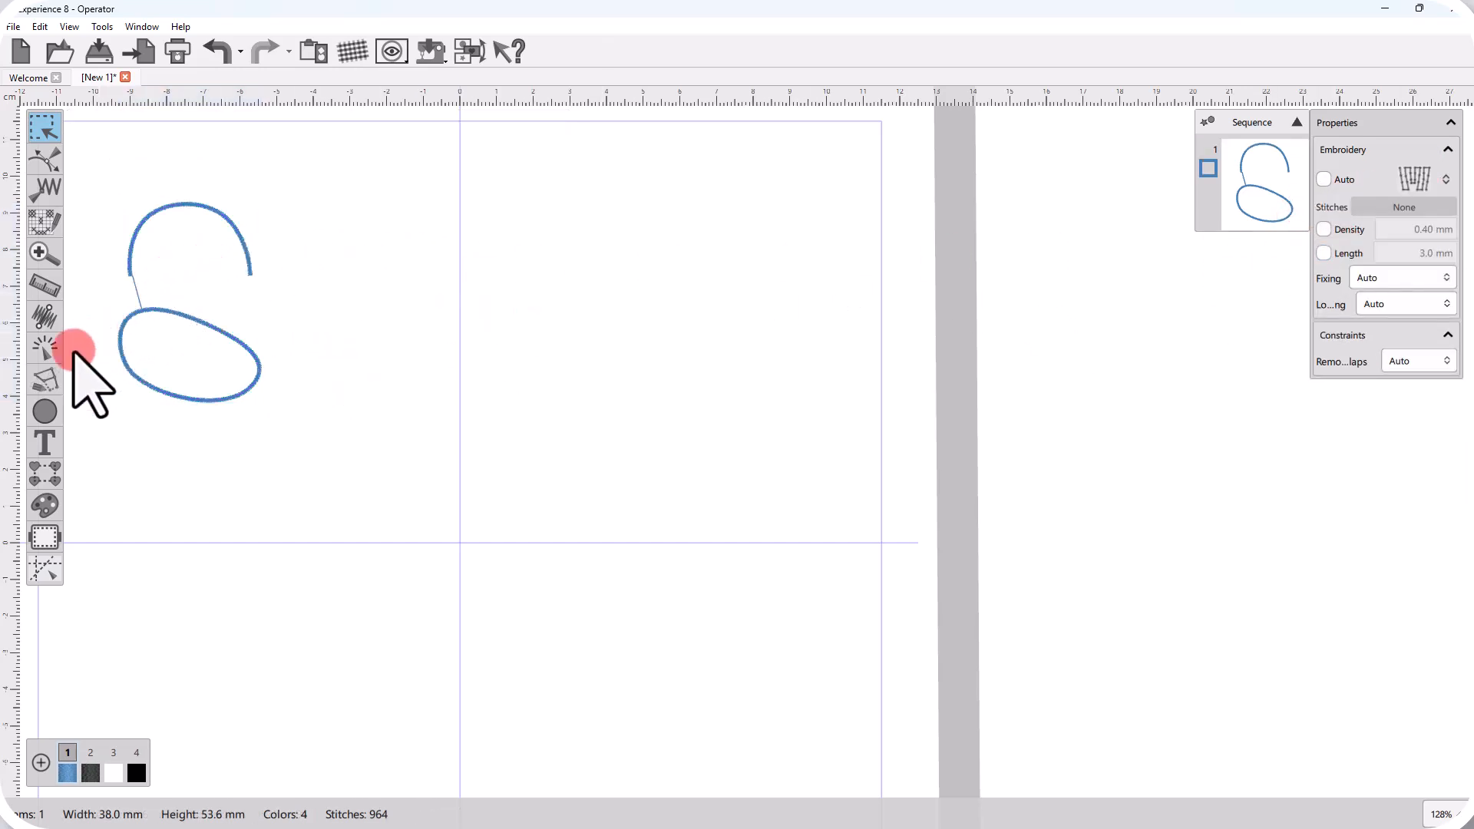
left_click(43, 379)
left_click(100, 381)
left_click(336, 200)
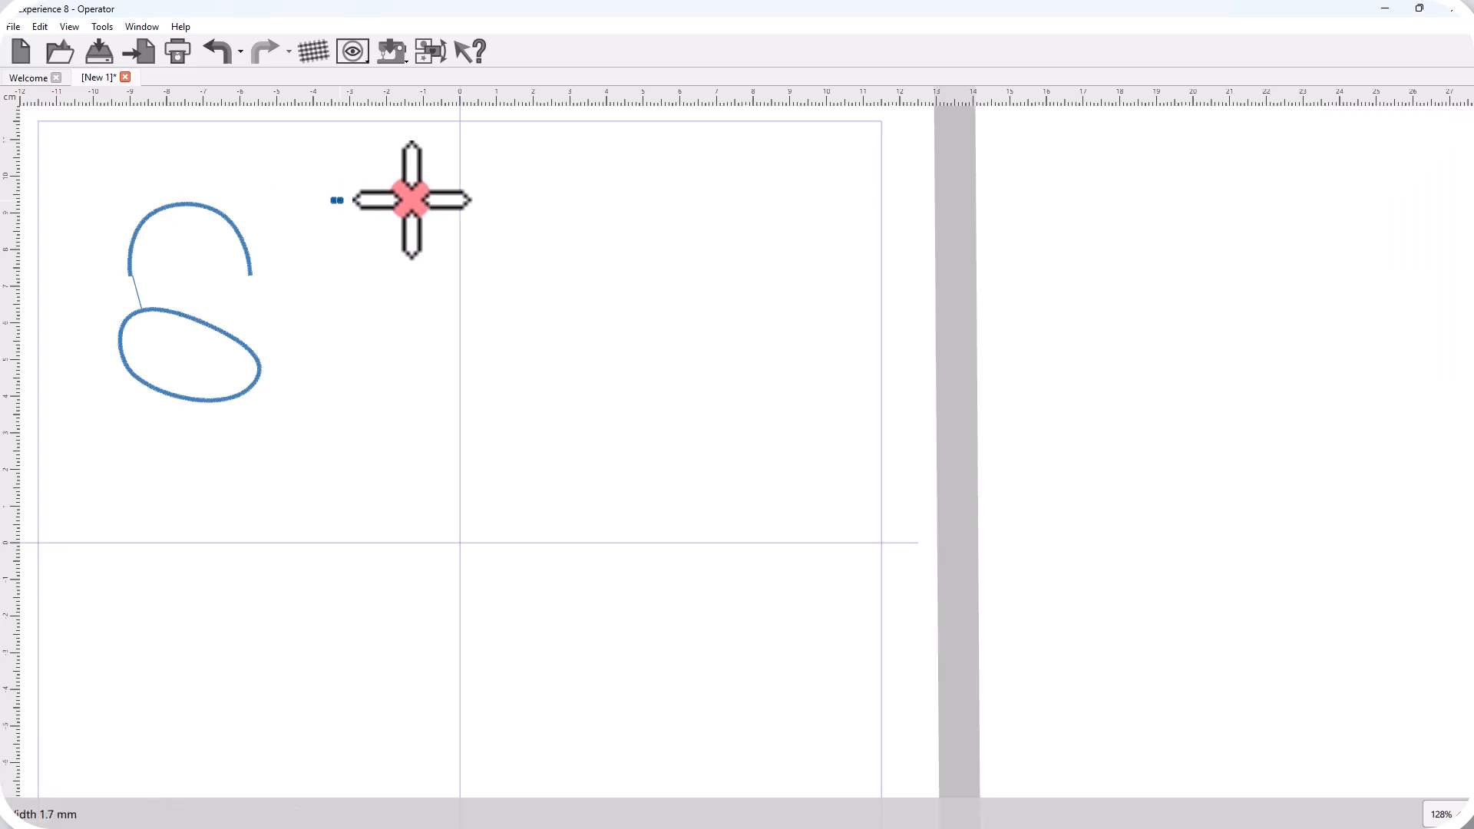
left_click(428, 197)
left_click(368, 262)
left_click(407, 260)
left_click(345, 305)
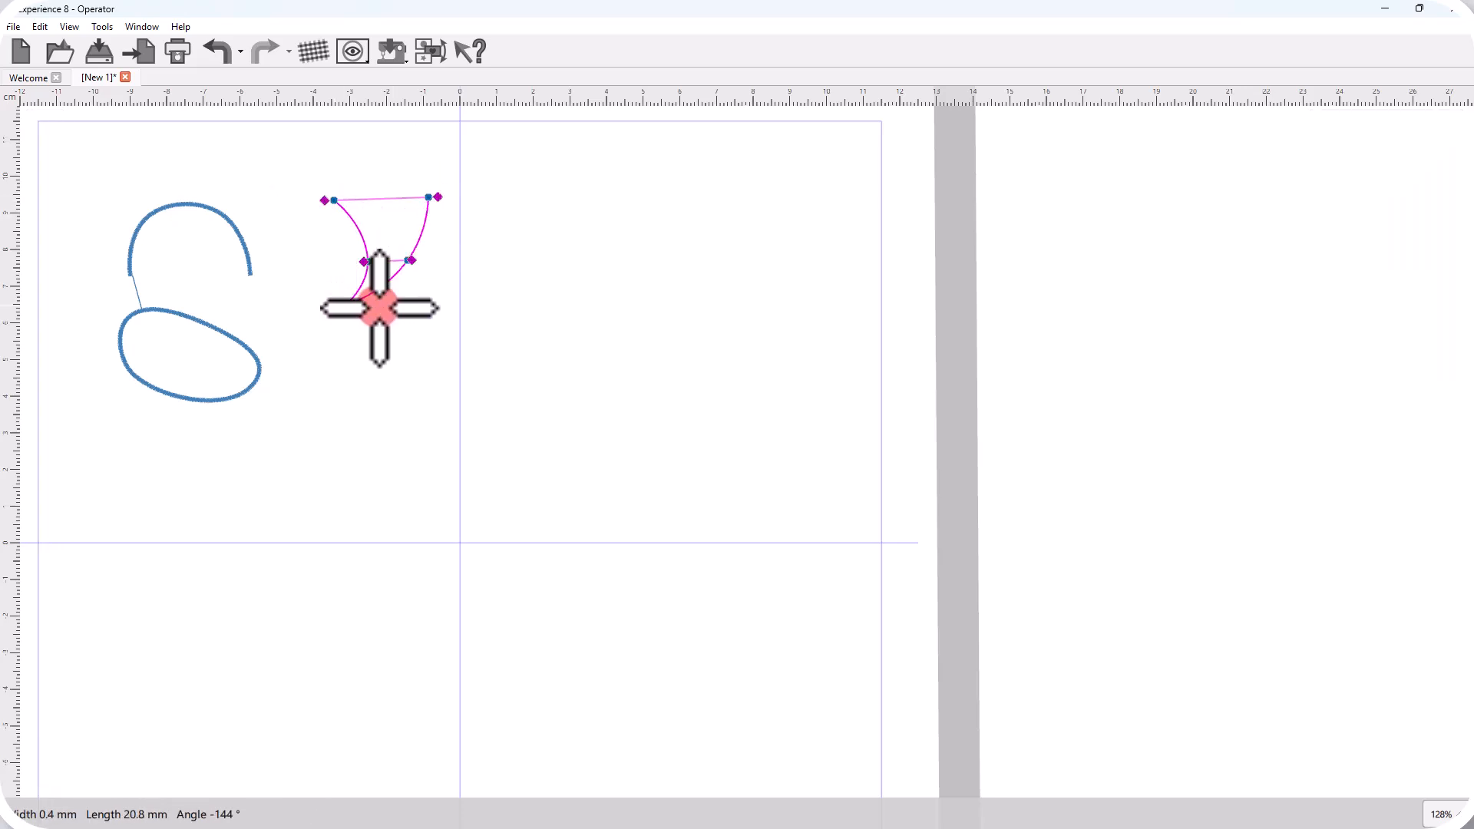
left_click(427, 319)
right_click(391, 331)
right_click(388, 330)
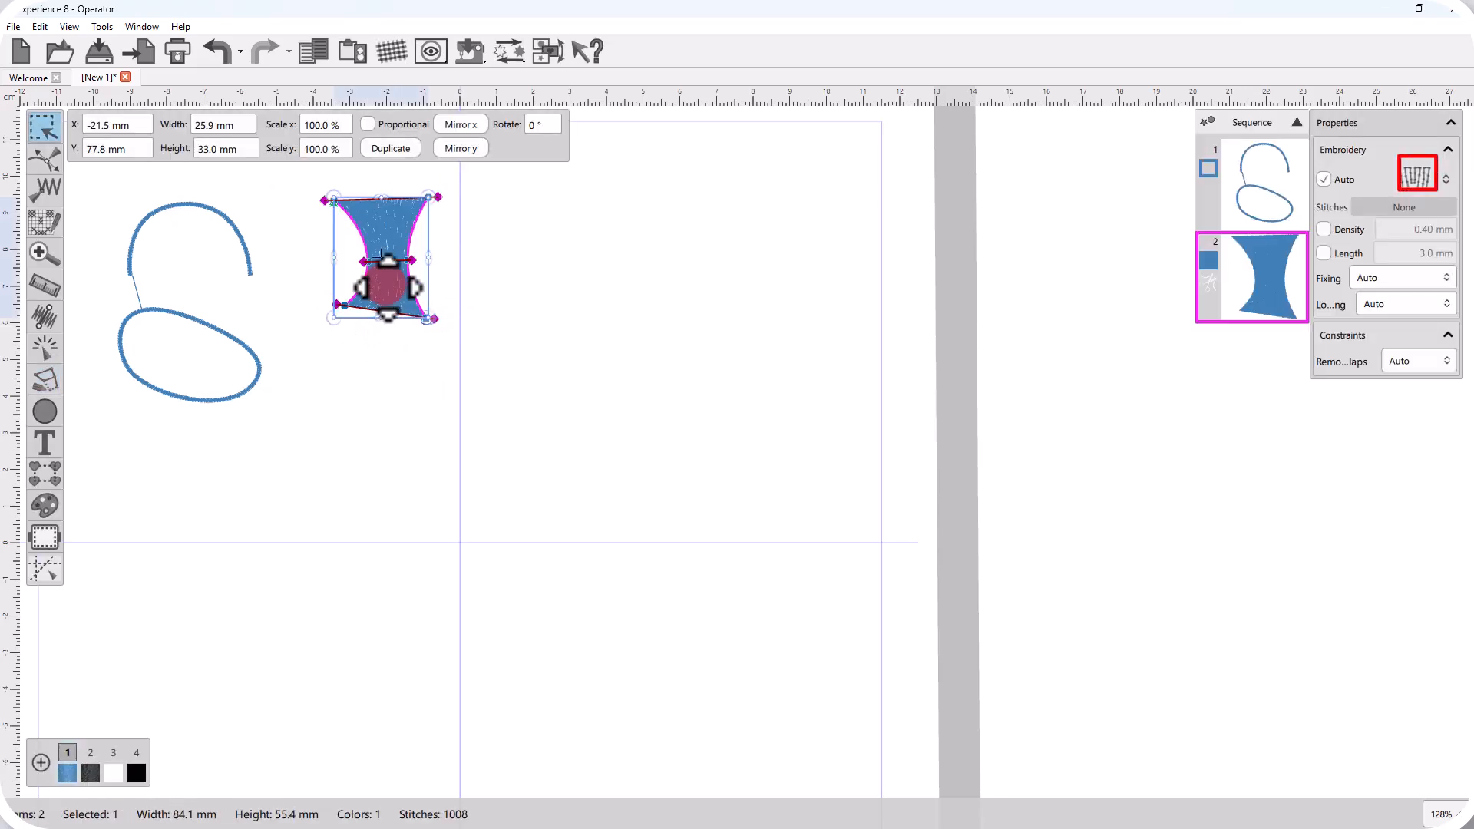
left_click(371, 184)
Step: With Outline digitize, draw a closed five-point oval about 35 mm wide and 23 mm high below the hourglass, using the same fill type
scroll(369, 188, "up", 3)
scroll(369, 187, "down", 2)
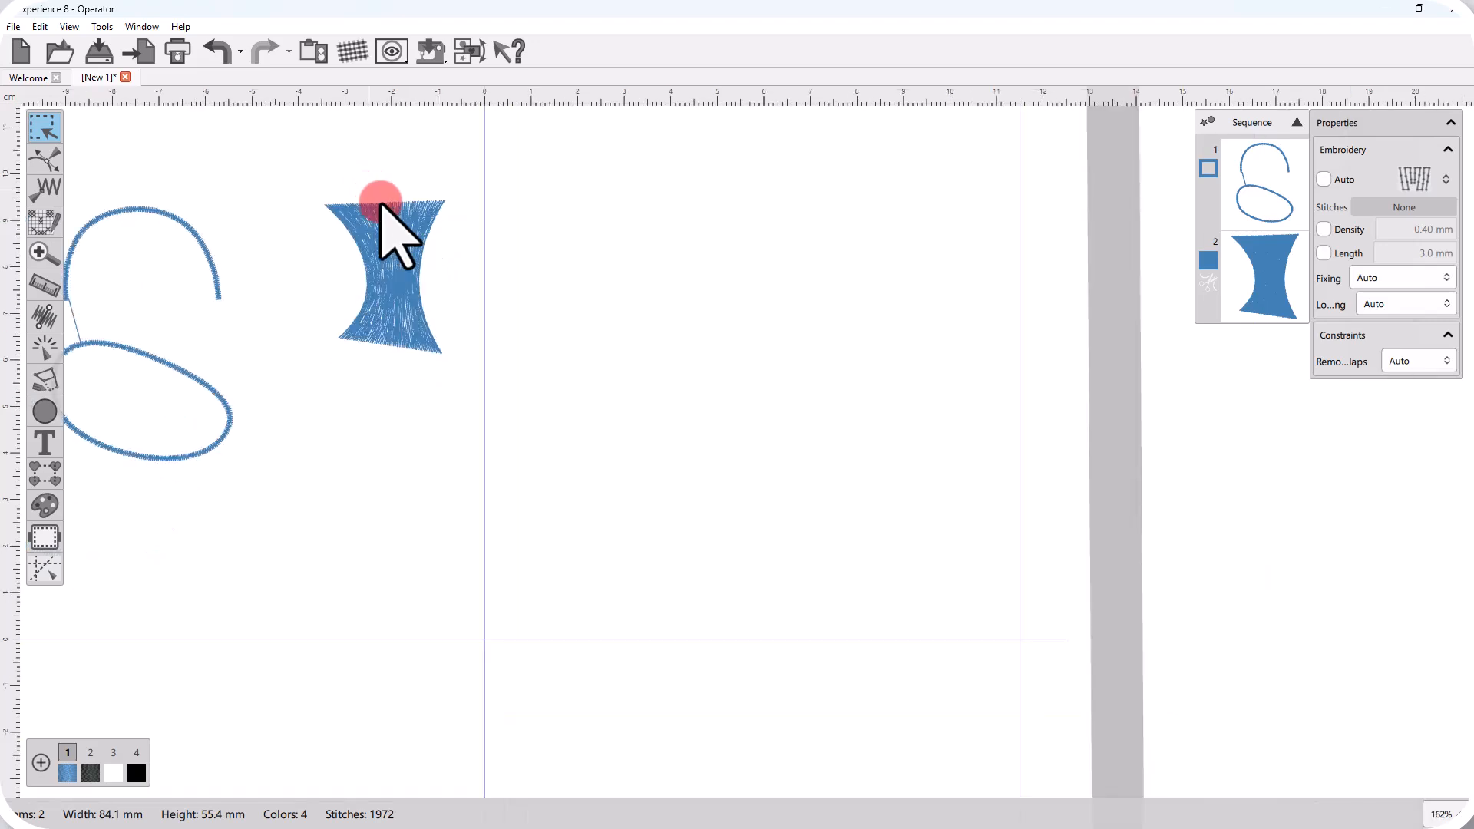
scroll(380, 202, "down", 2)
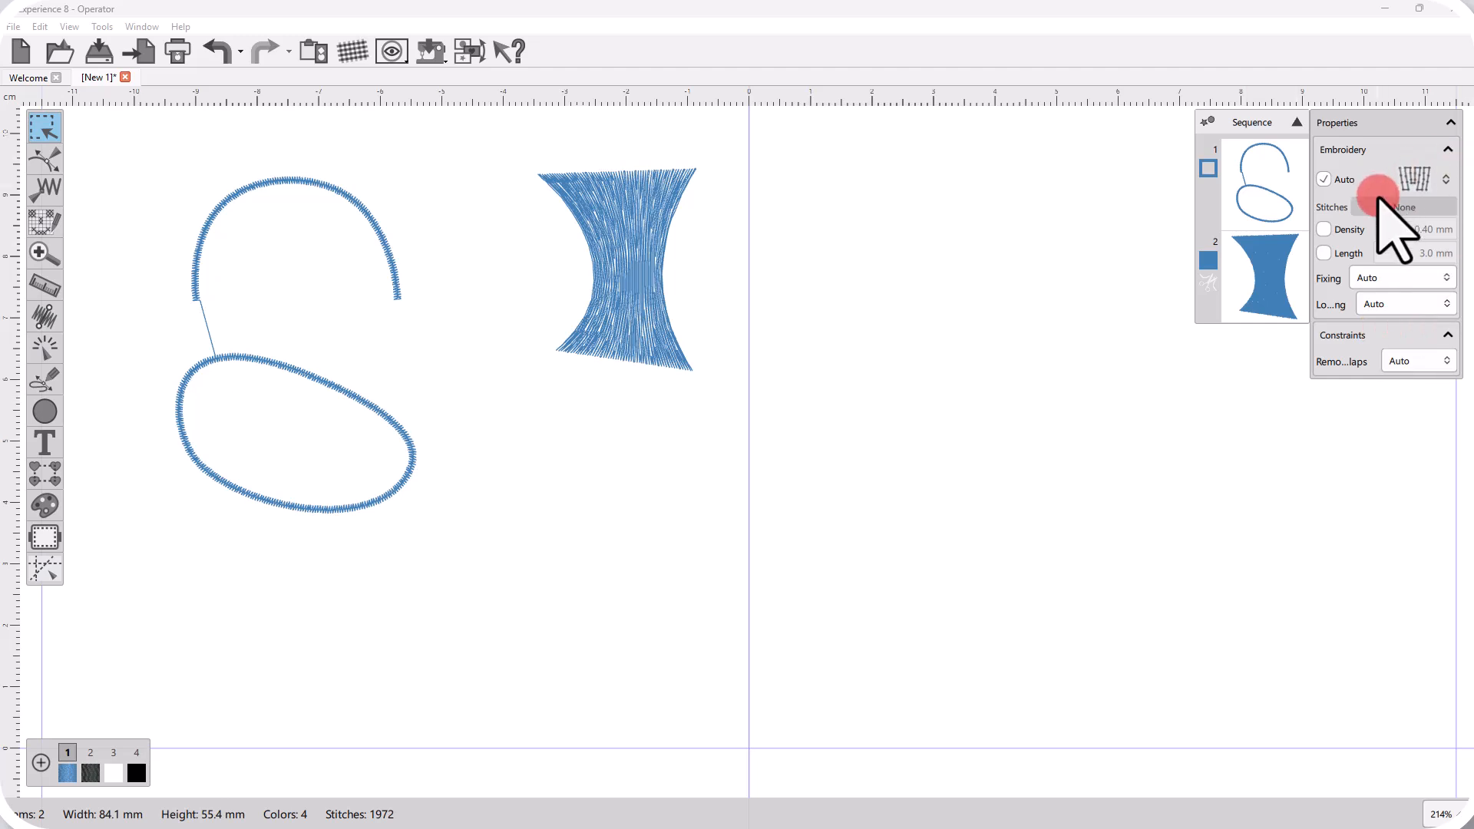
left_click(50, 378)
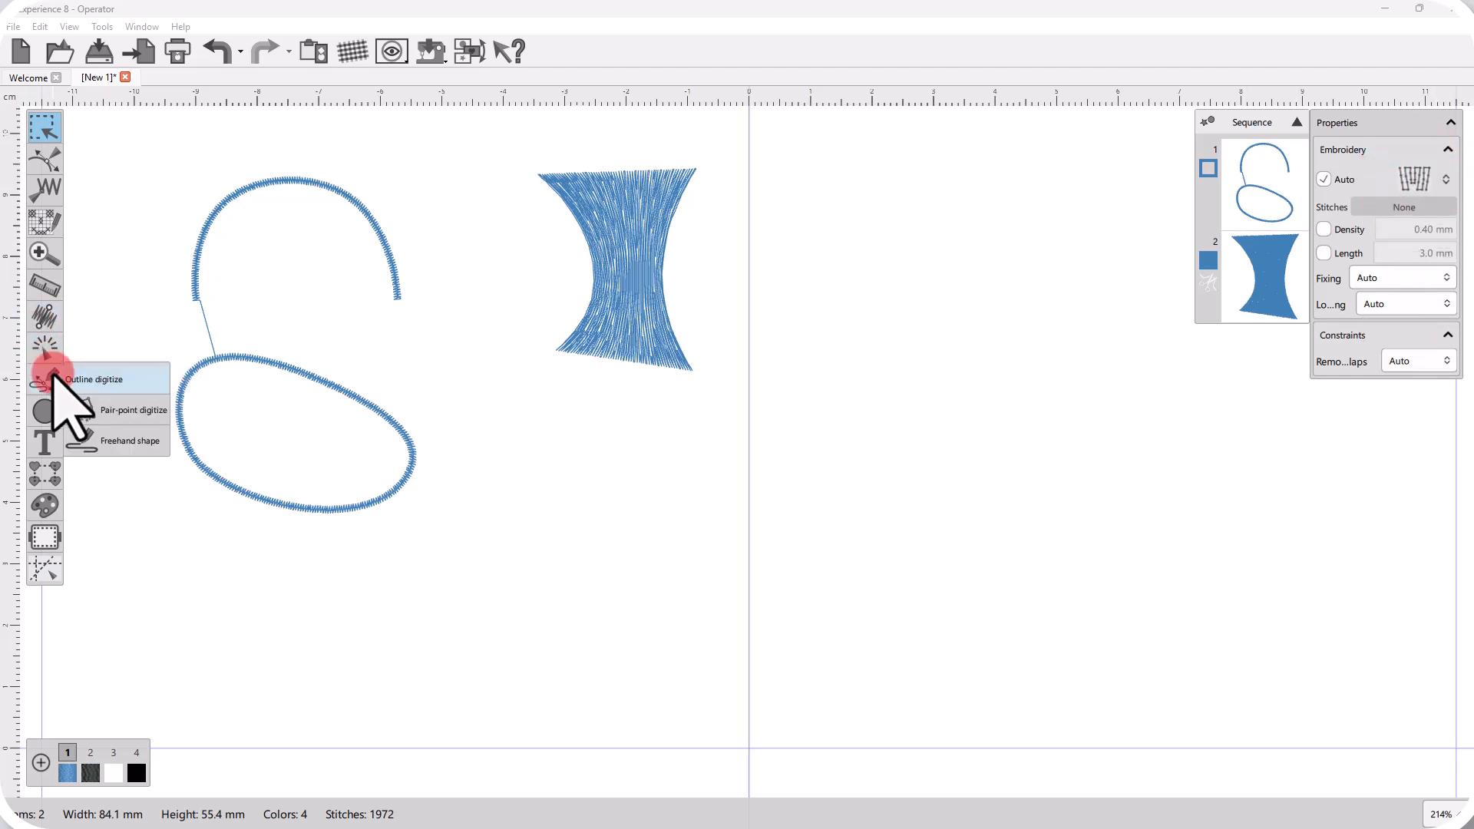
left_click(52, 374)
left_click(489, 470)
left_click(556, 423)
left_click(680, 449)
left_click(694, 540)
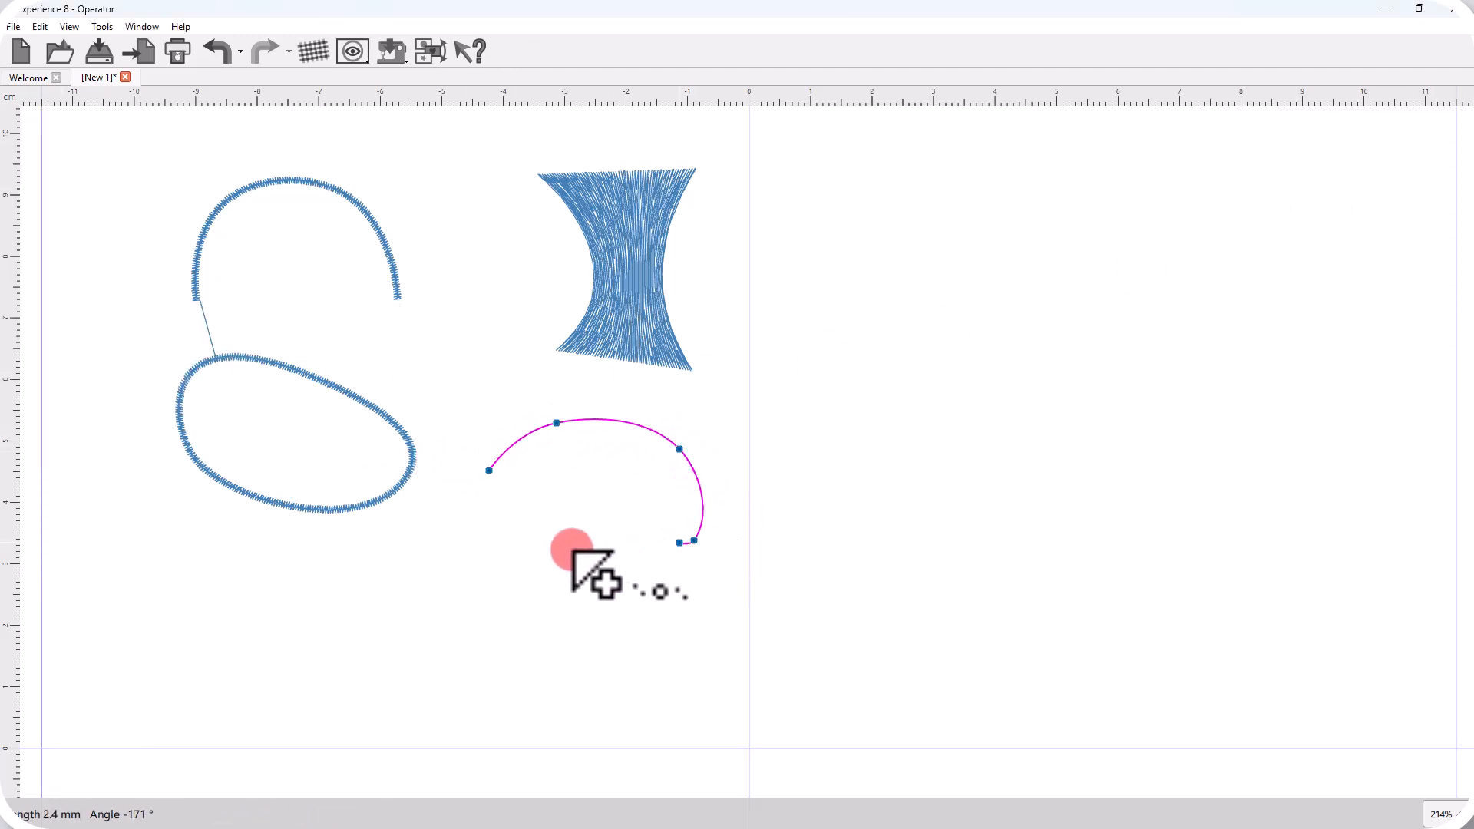
left_click(540, 538)
left_click(489, 471)
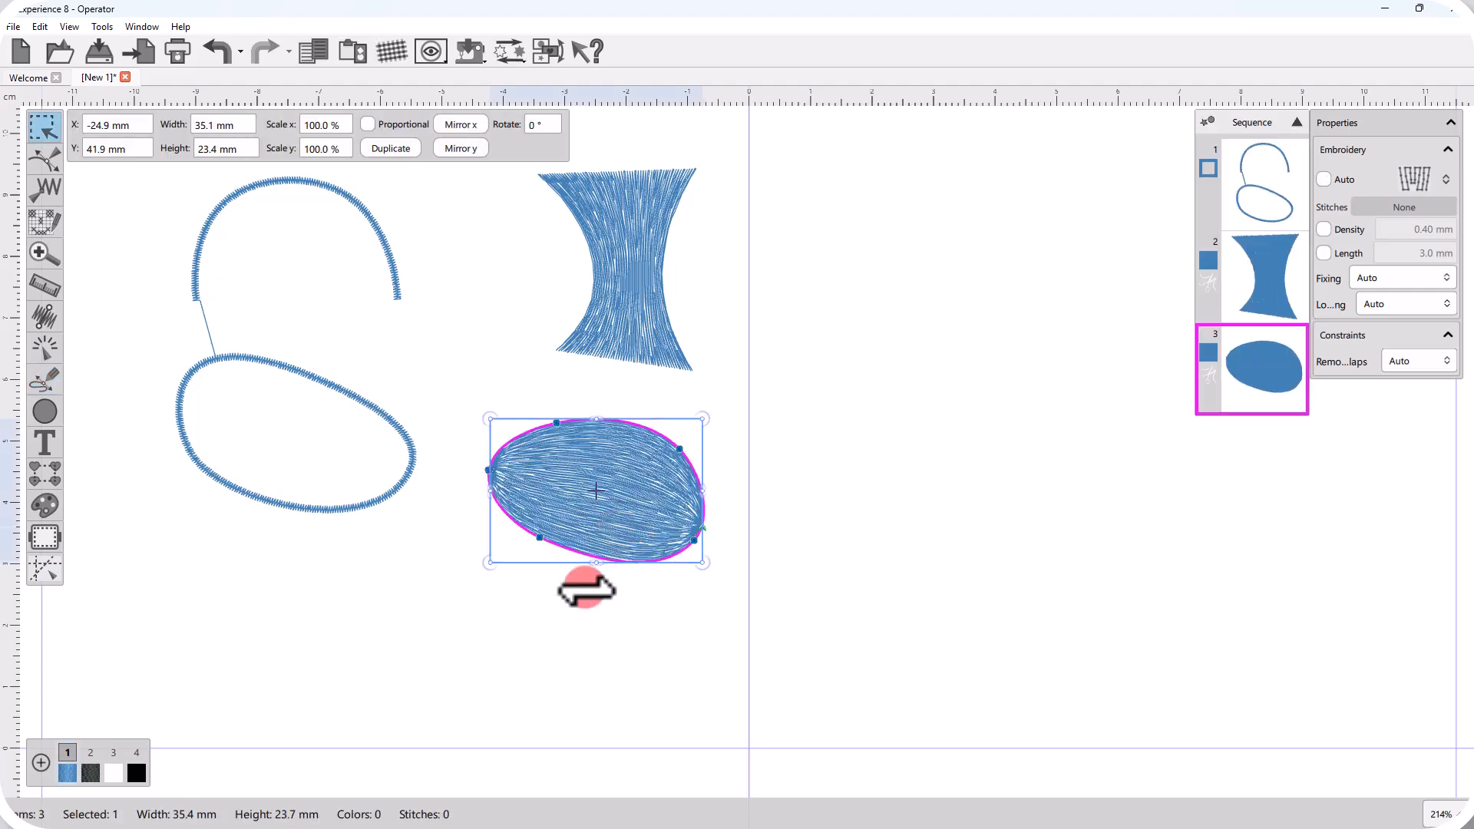
left_click(561, 614)
left_click(612, 563)
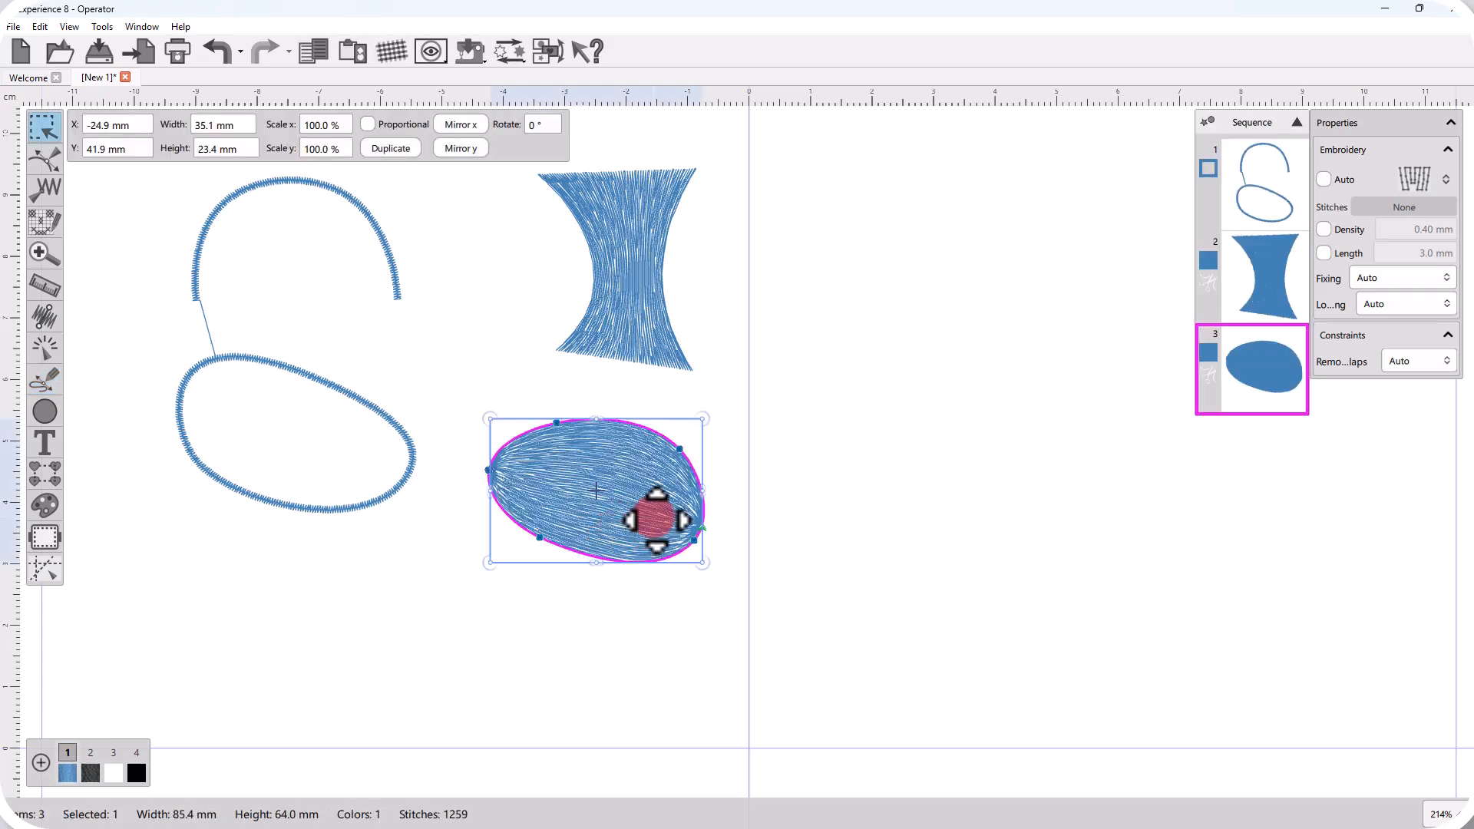
left_click(593, 628)
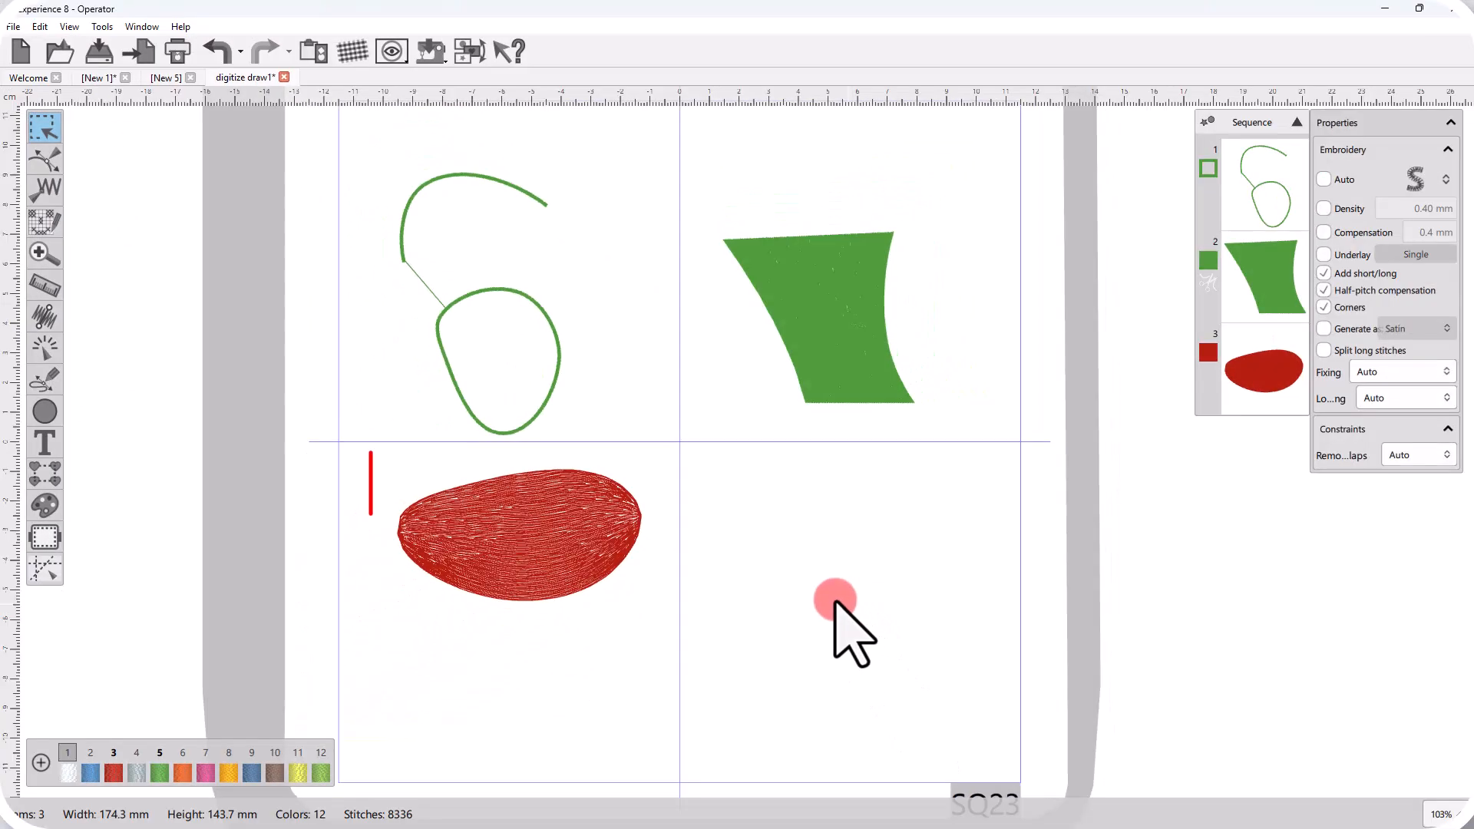
Step: Reuse the large red oval's properties to outline digitize a closed four-point shape beside it, about 32 mm wide and 38 mm high
left_click(519, 551)
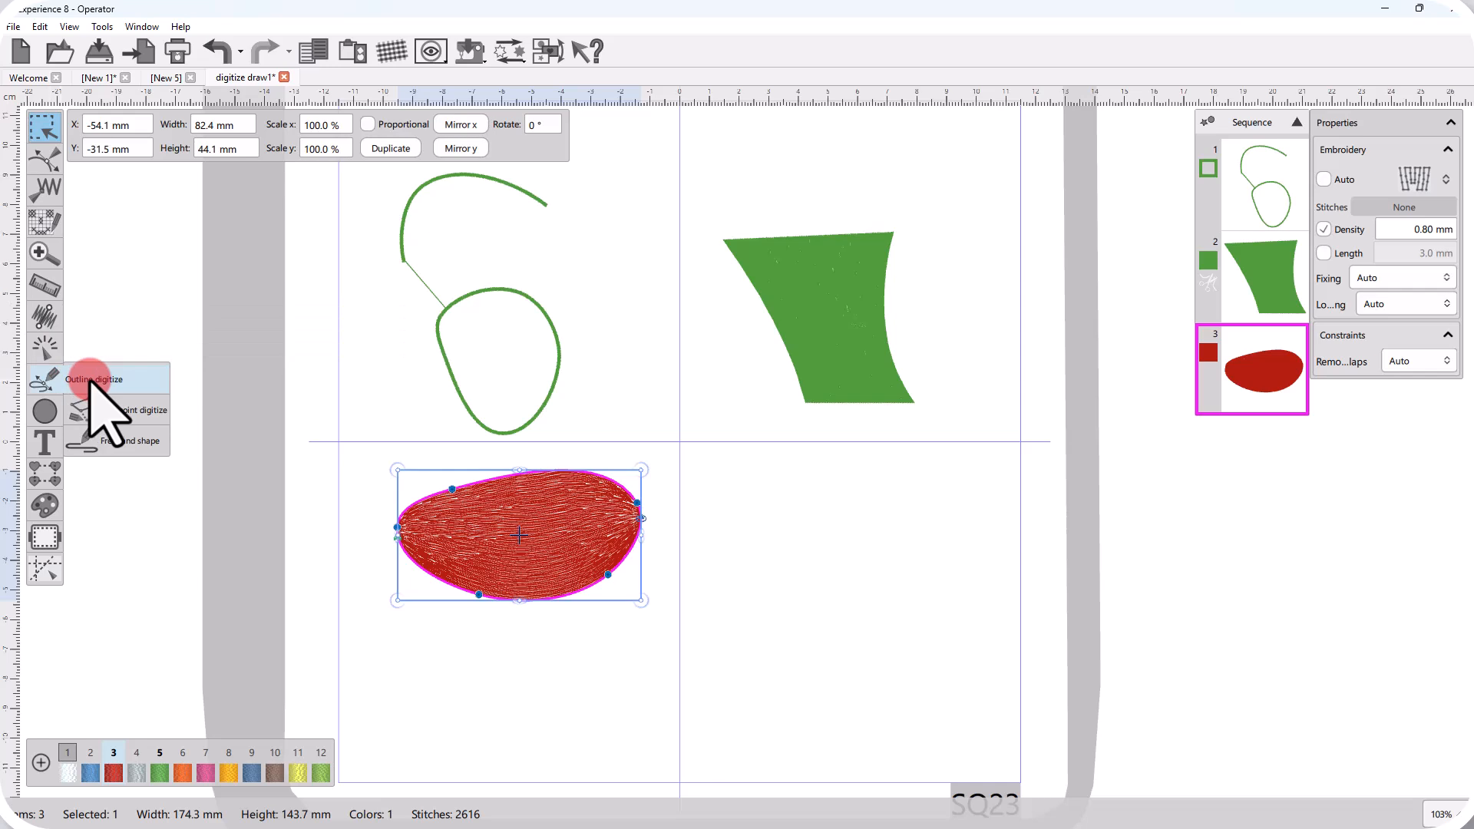
left_click(90, 379)
left_click(808, 485)
left_click(852, 556)
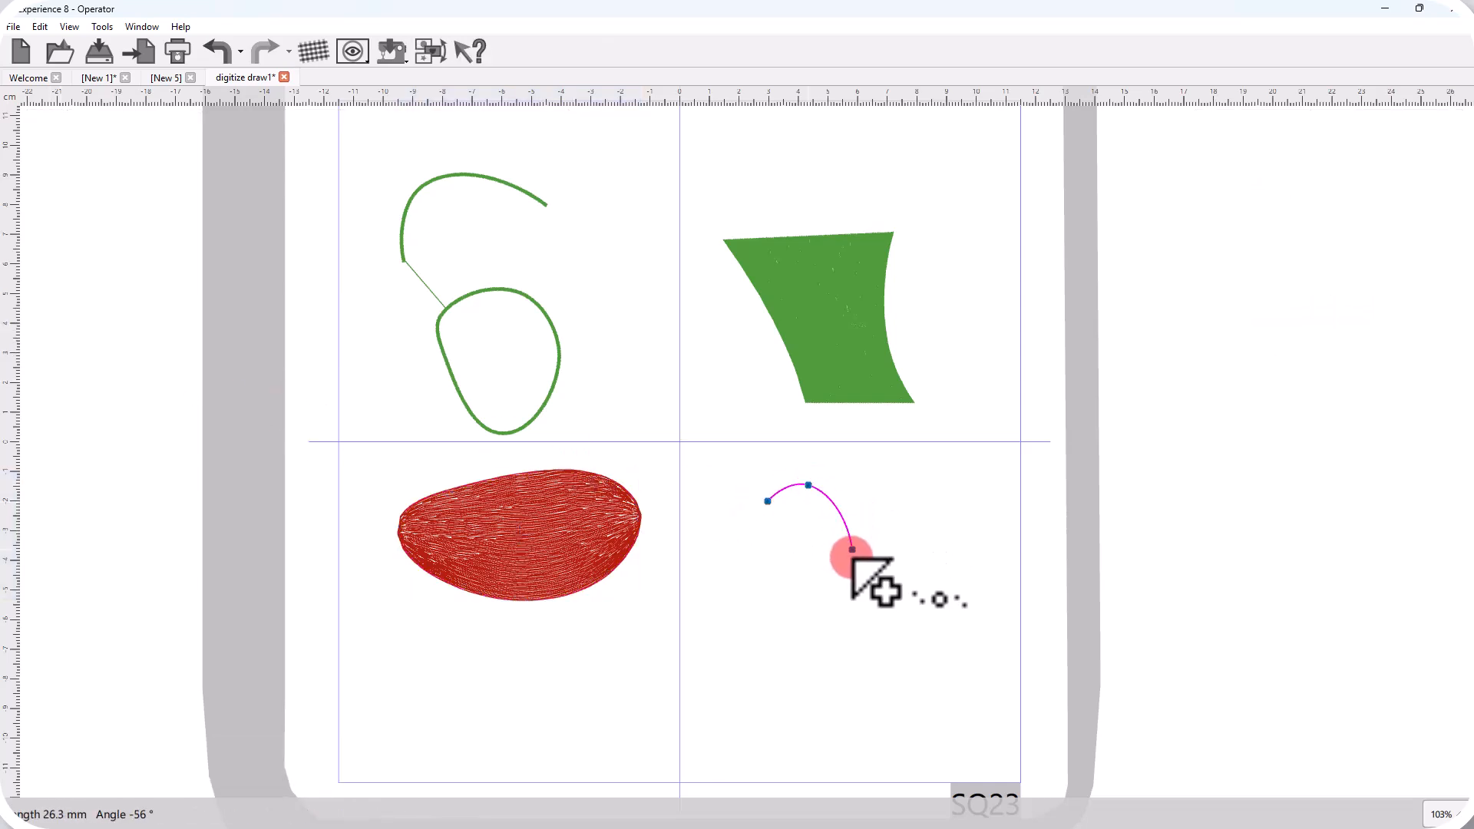
left_click(780, 593)
left_click(767, 502)
left_click(763, 503)
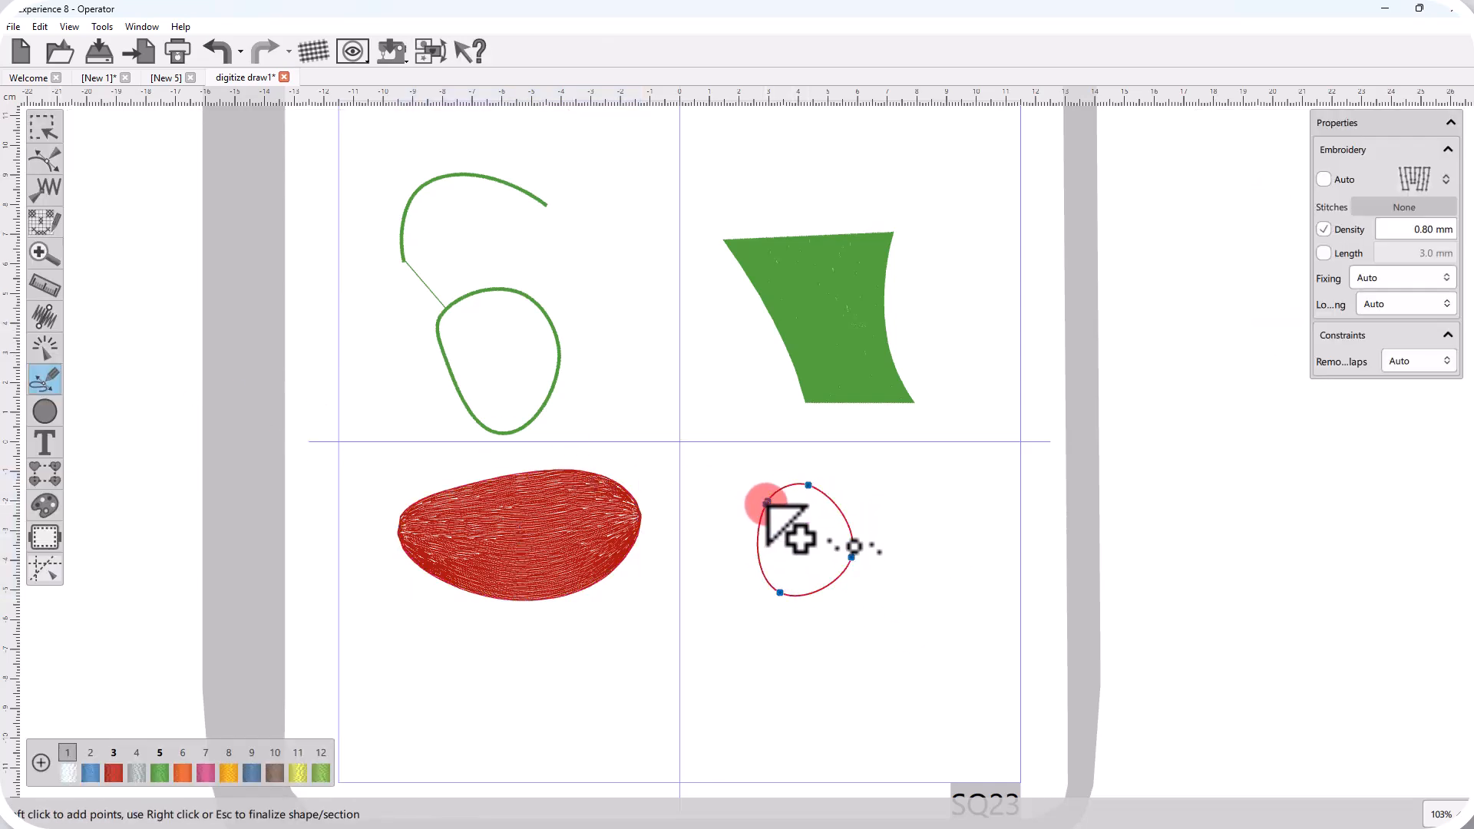
right_click(763, 503)
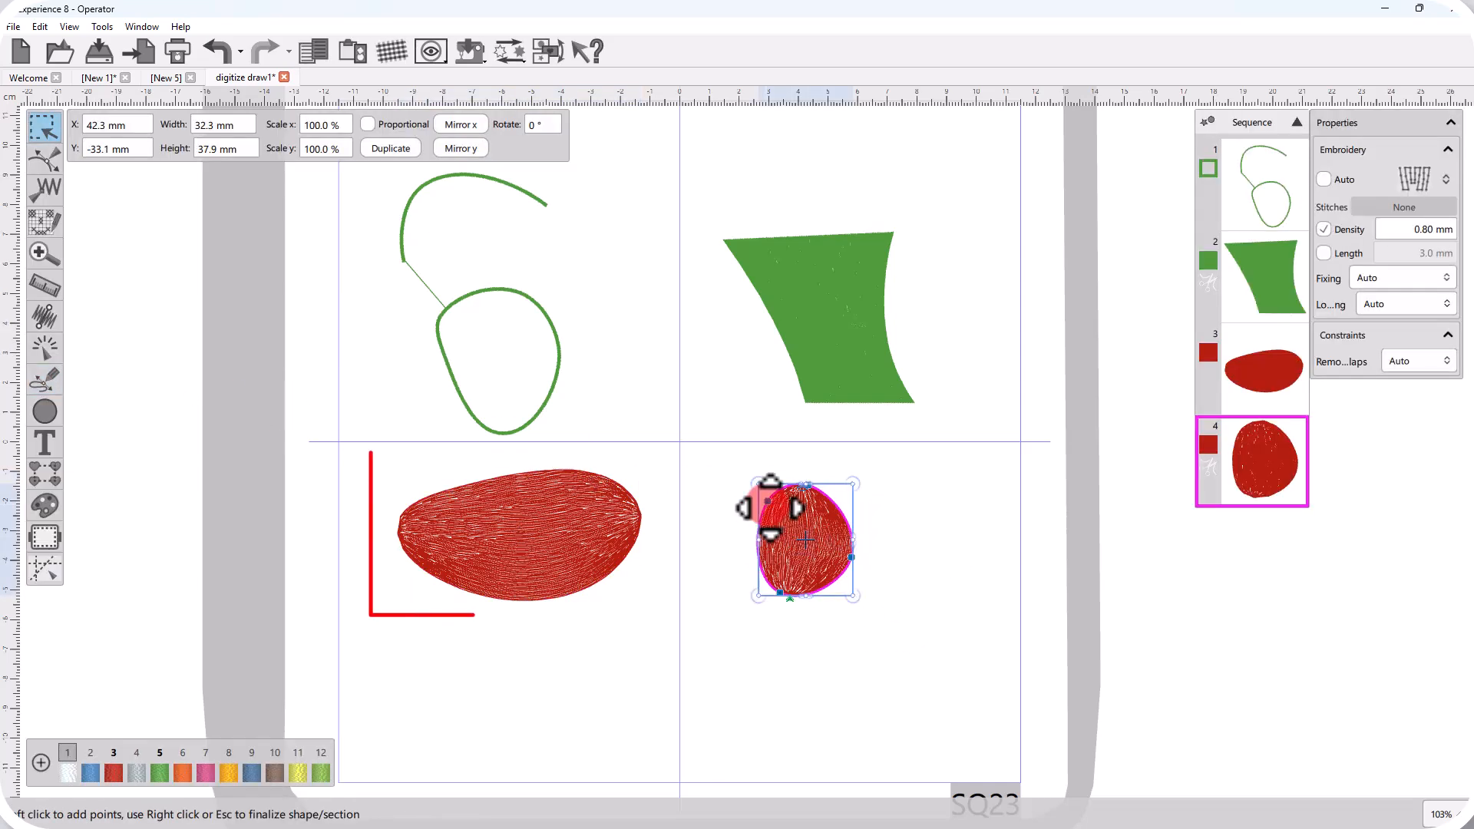
right_click(912, 508)
Step: Select the new red shape and the original red oval in turn to compare their thread color and stitch properties
left_click(852, 531)
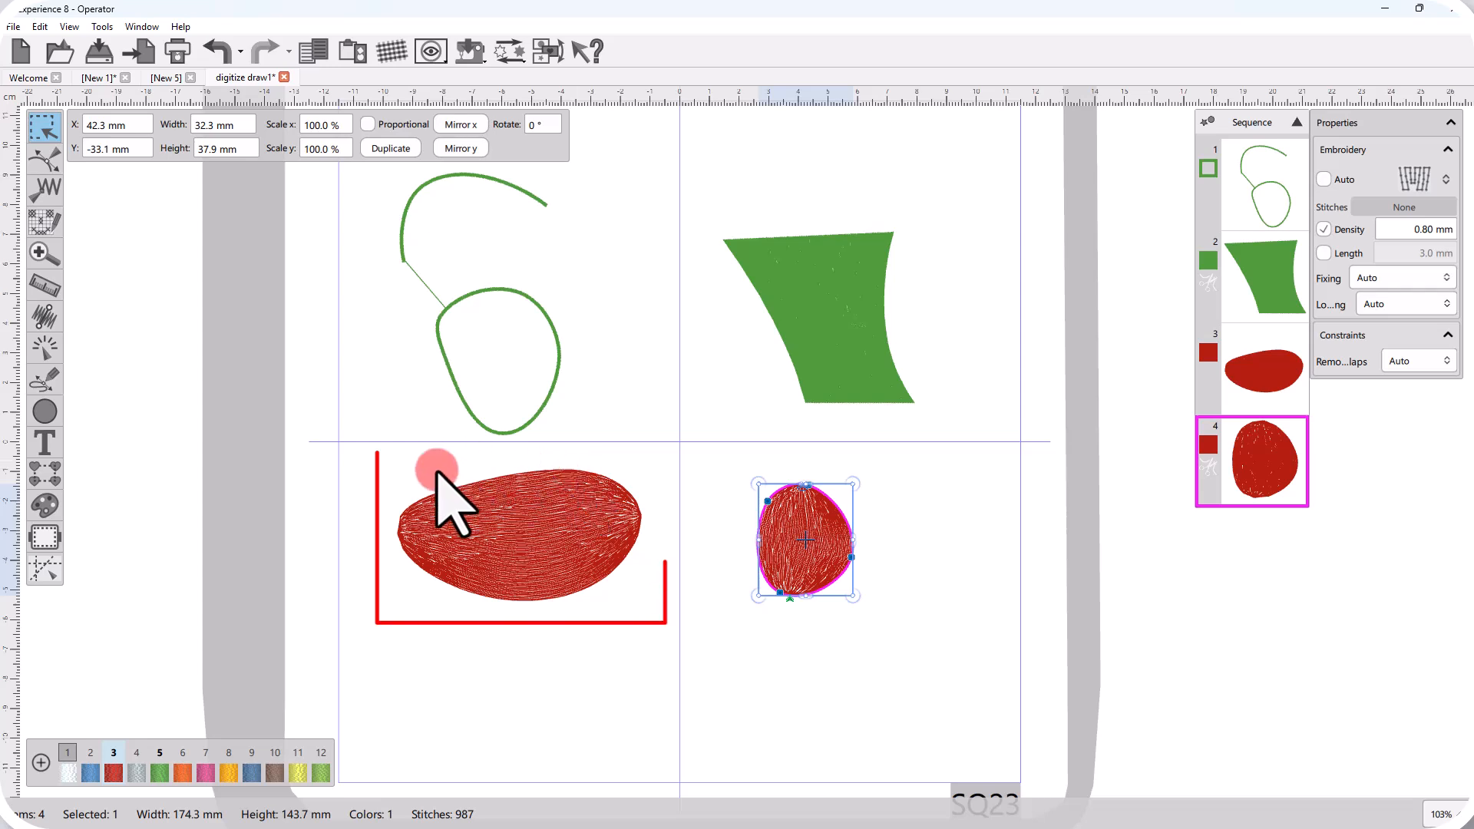
left_click(518, 557)
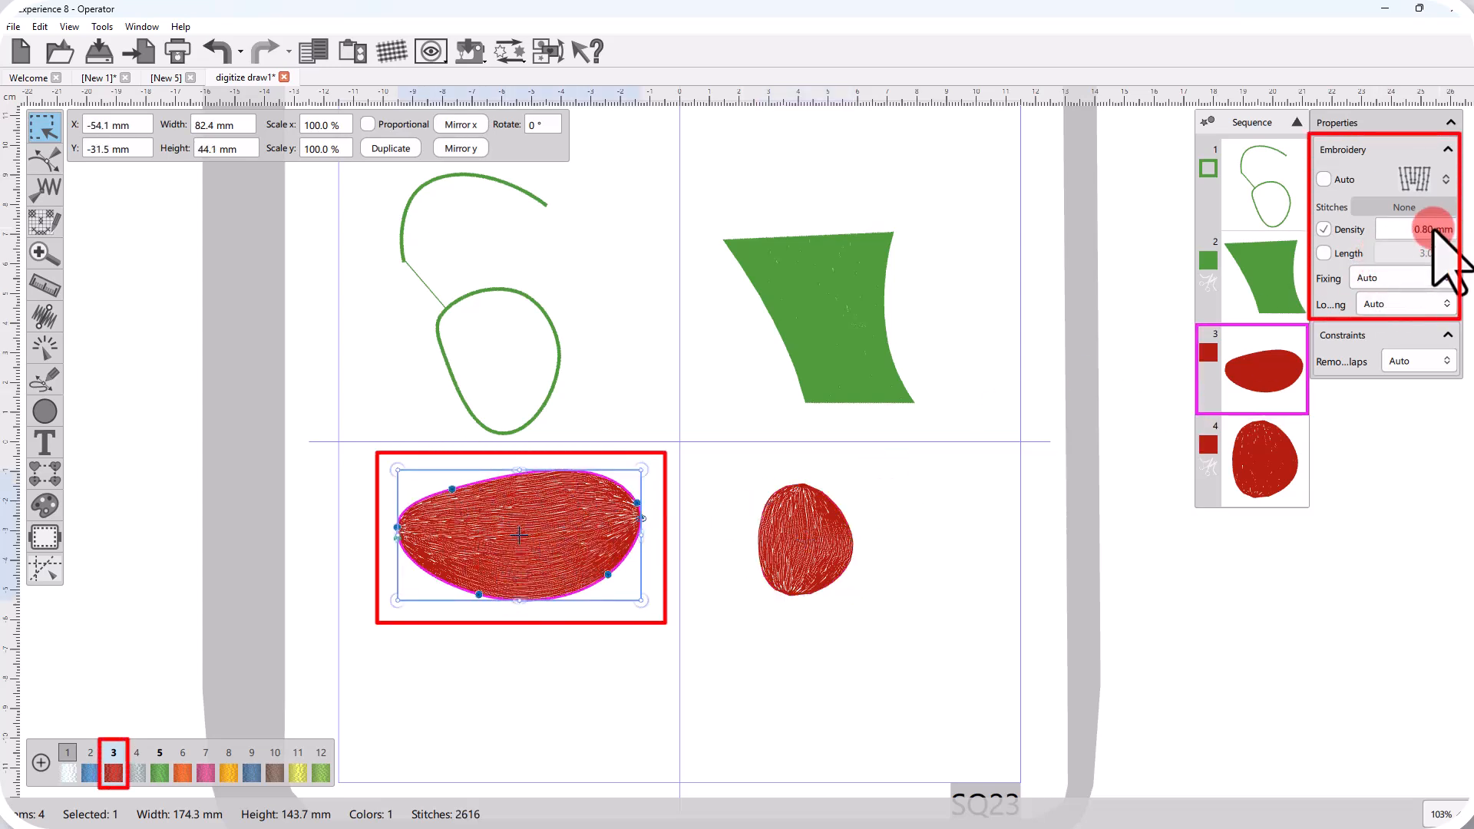
Step: Select the green pair-point shape, the large red oval and the small red shape in turn to compare their stitch properties
left_click(836, 311)
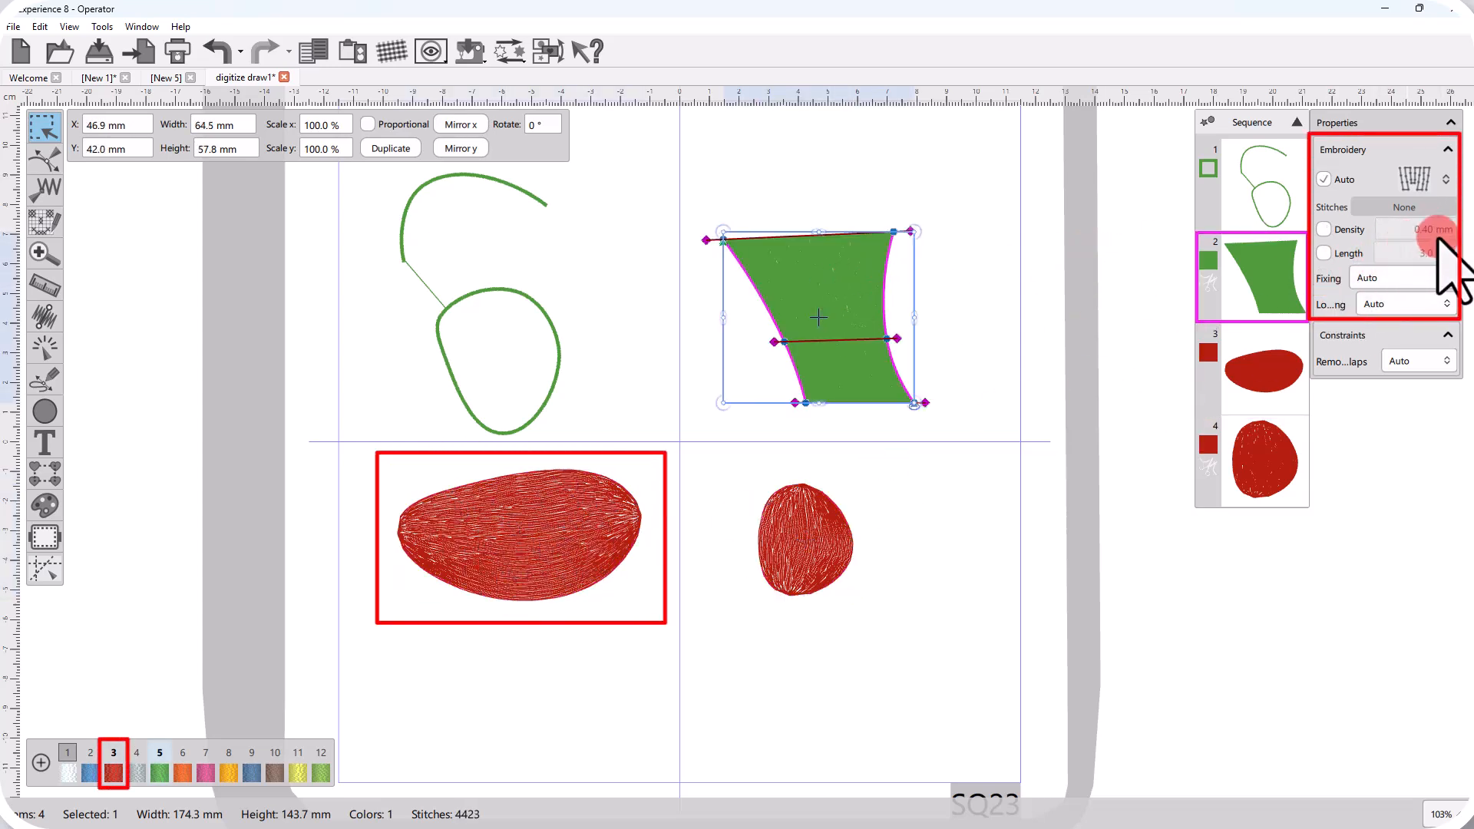
left_click(633, 530)
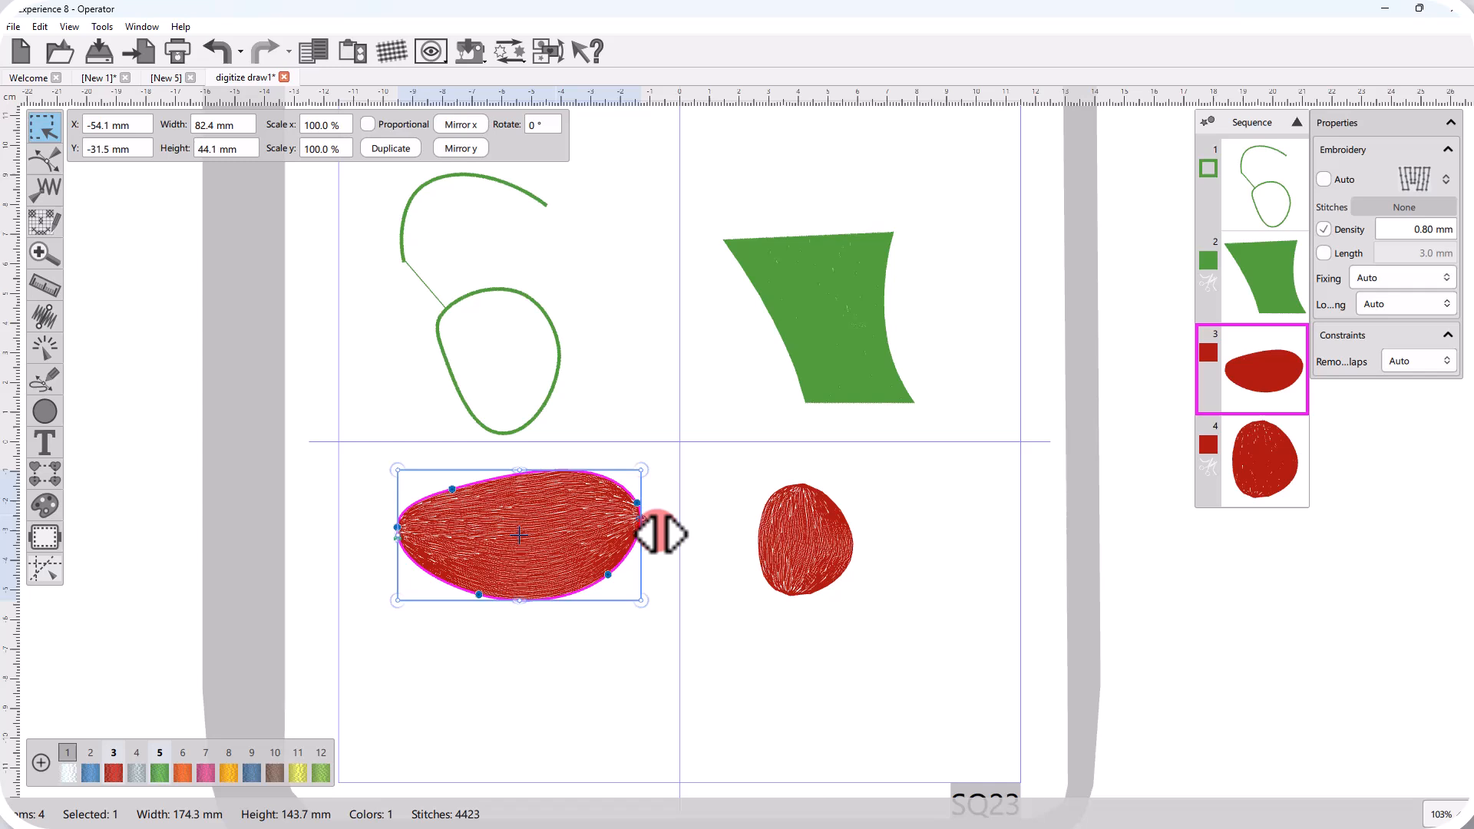
left_click(799, 552)
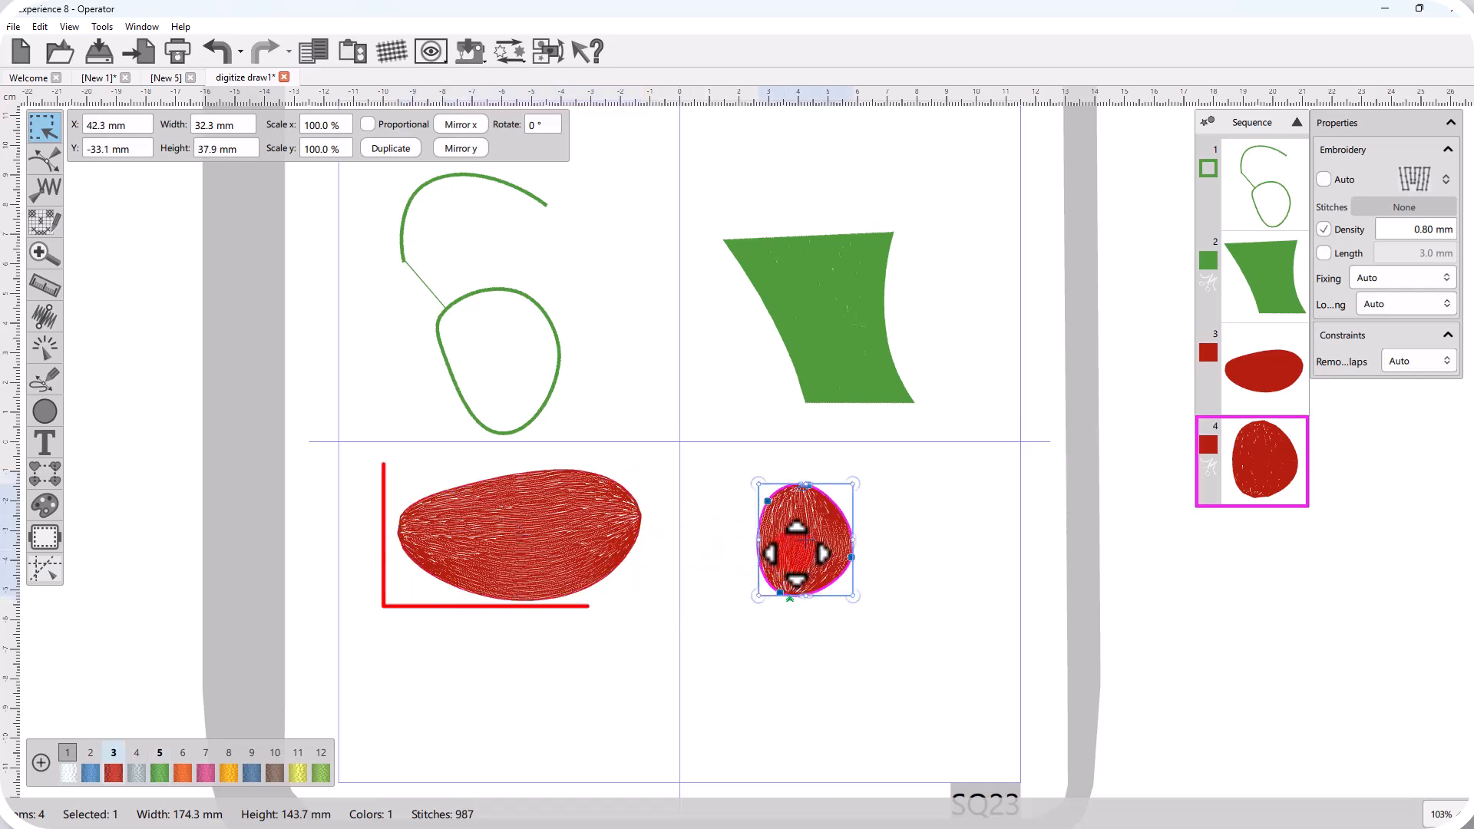
Step: Reuse the large red oval's properties to pair-point digitize a three-pair wedge between the two red shapes, about 34 mm wide and 34 mm high
left_click(477, 547)
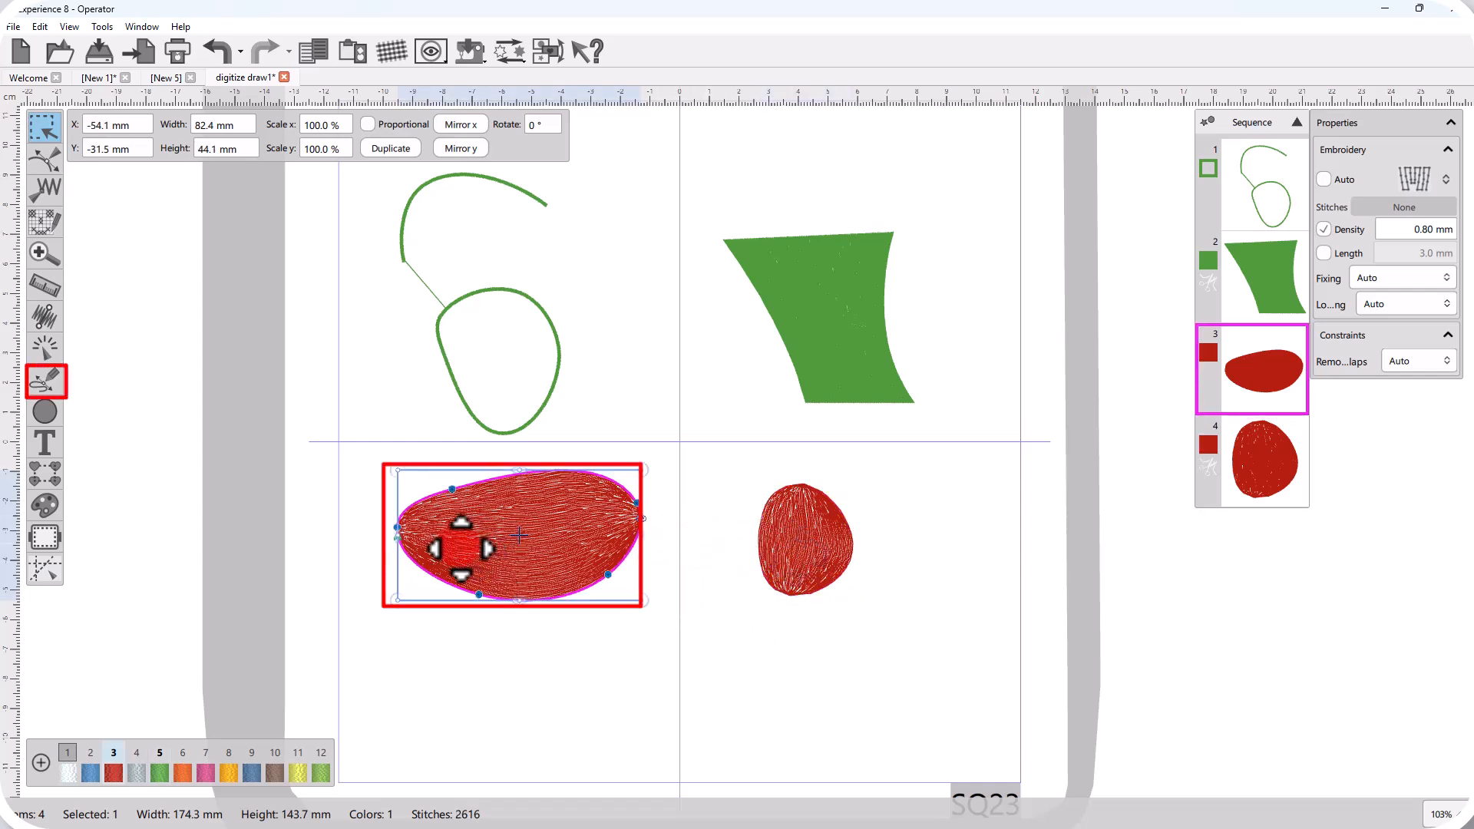
left_click_drag(44, 380, 164, 419)
left_click(649, 447)
left_click(723, 423)
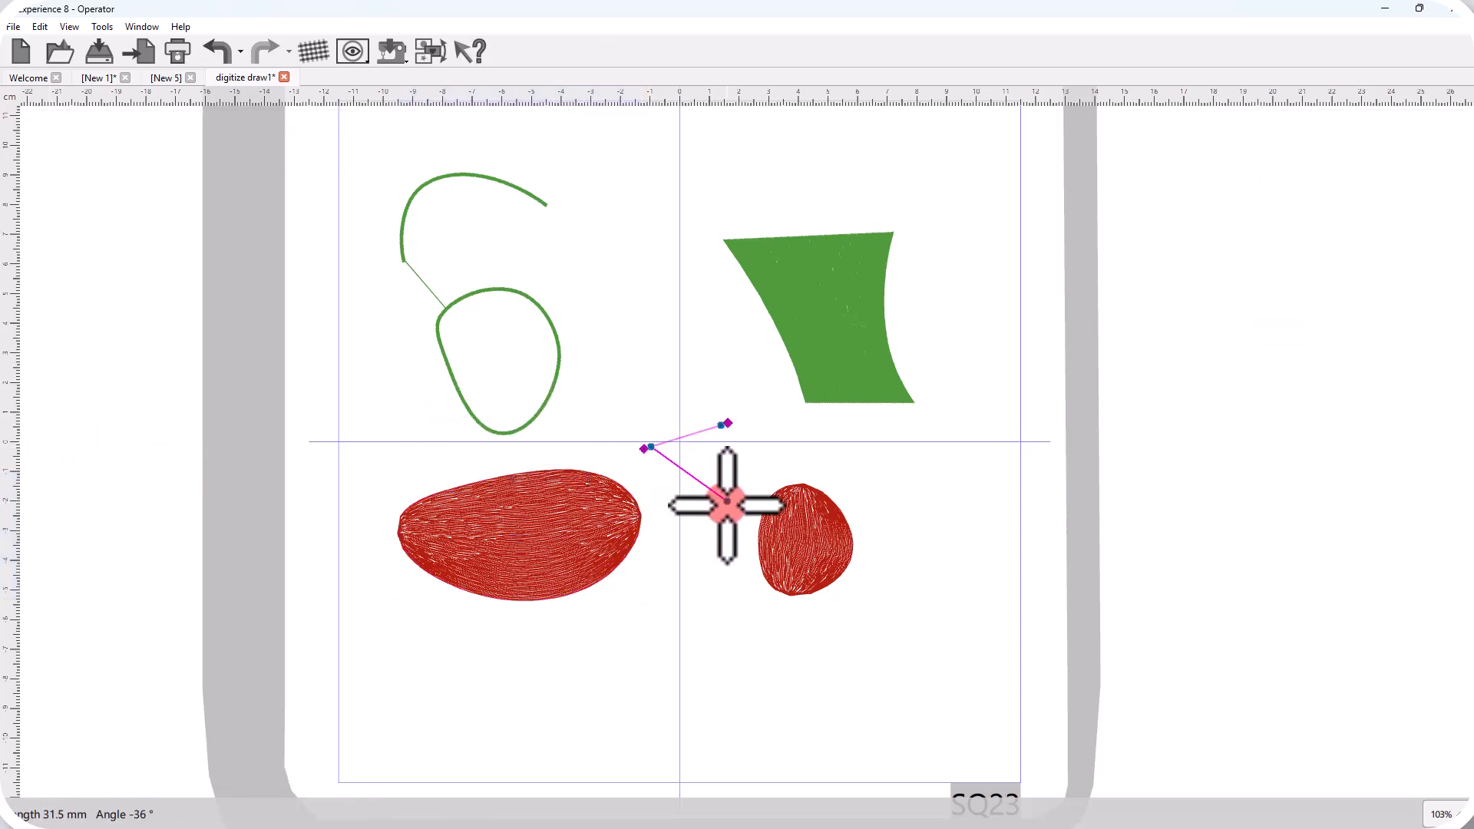
left_click(733, 527)
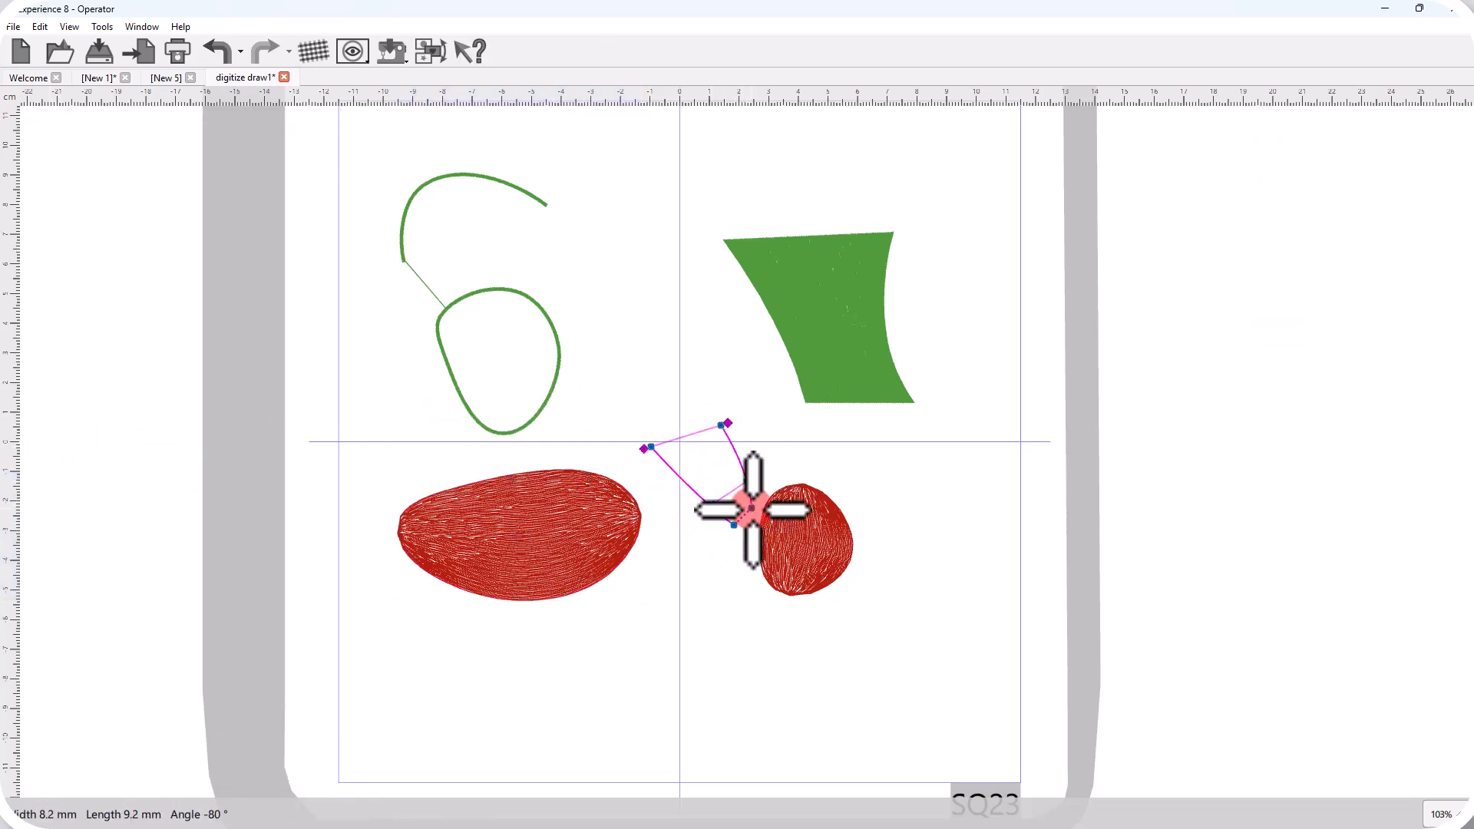
right_click(749, 509)
right_click(751, 509)
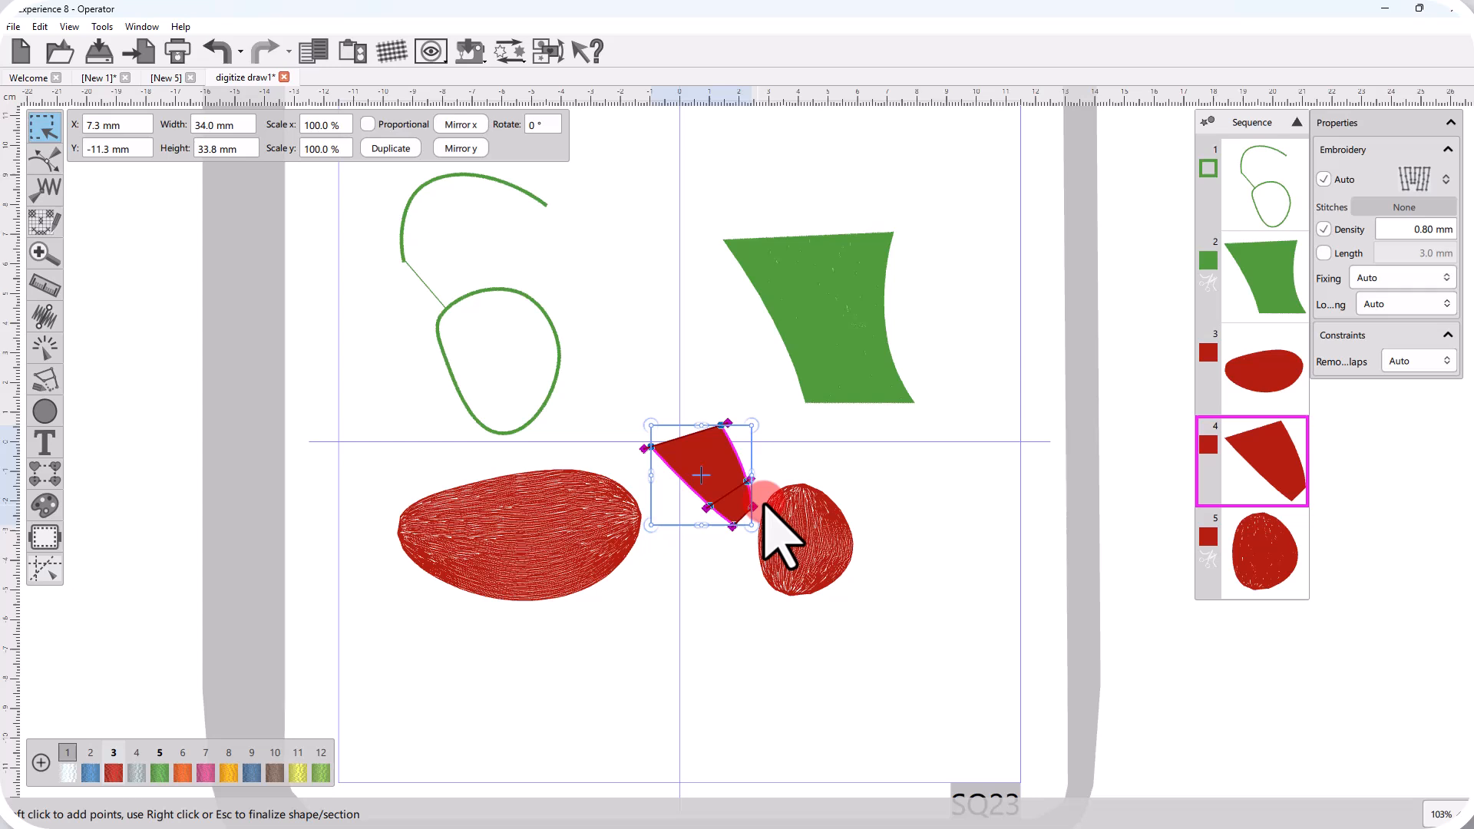
Step: Select the new wedge and the large red oval in turn to compare their stitch properties and their places in the sequence
left_click(924, 456)
left_click(768, 476)
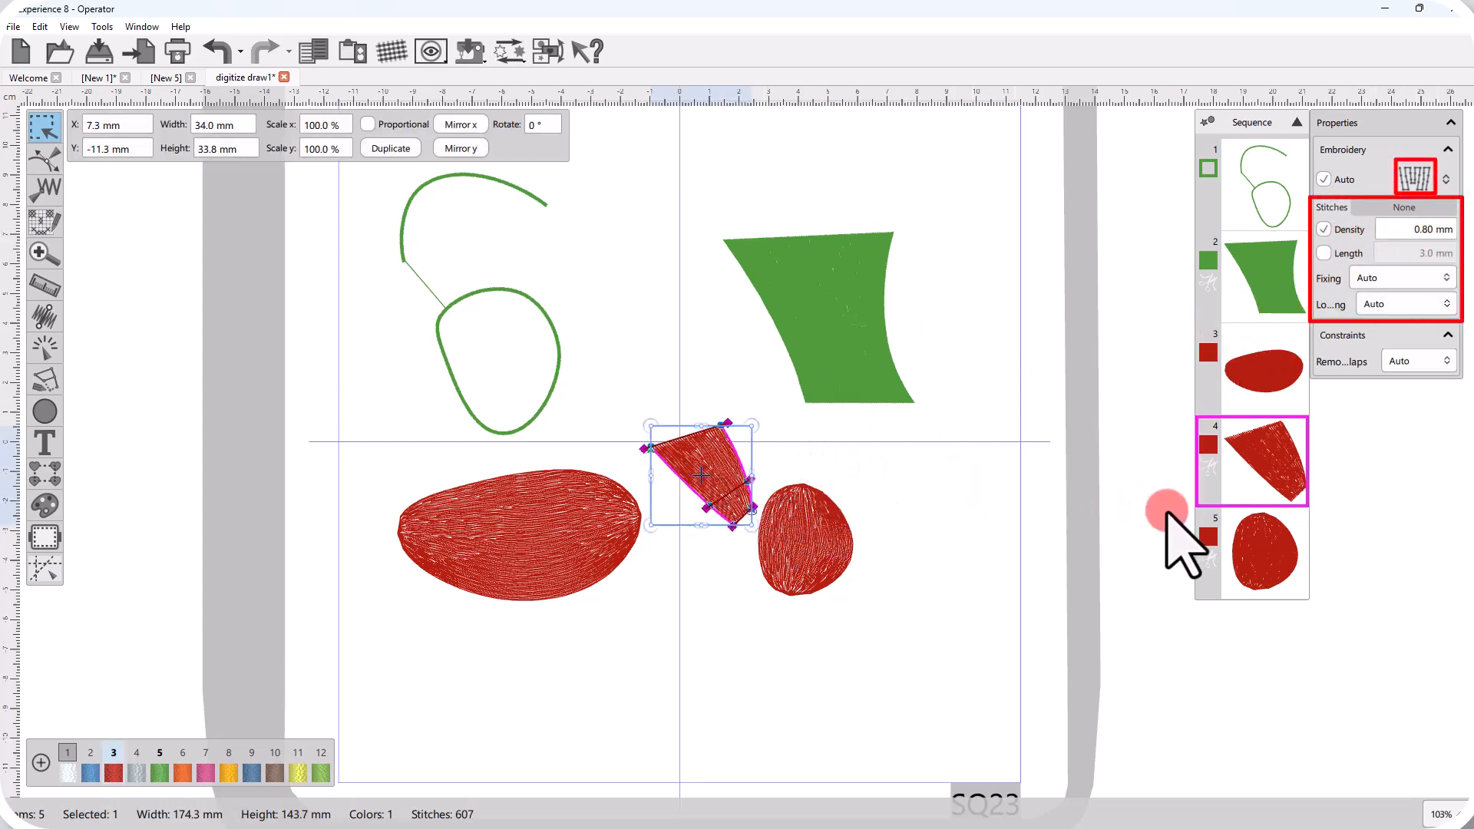
left_click(510, 531)
left_click(706, 499)
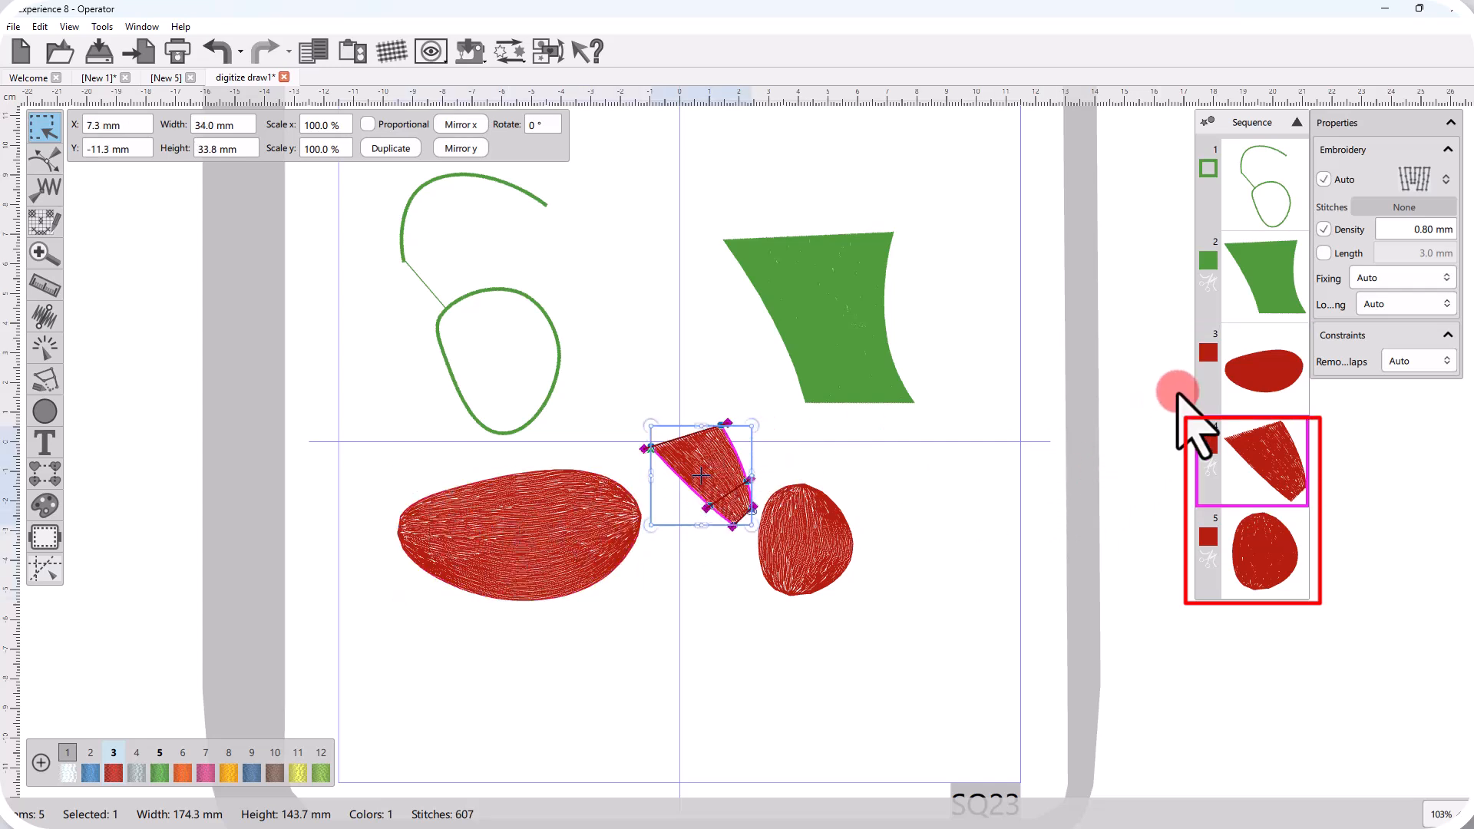
left_click_drag(1228, 483, 1245, 364)
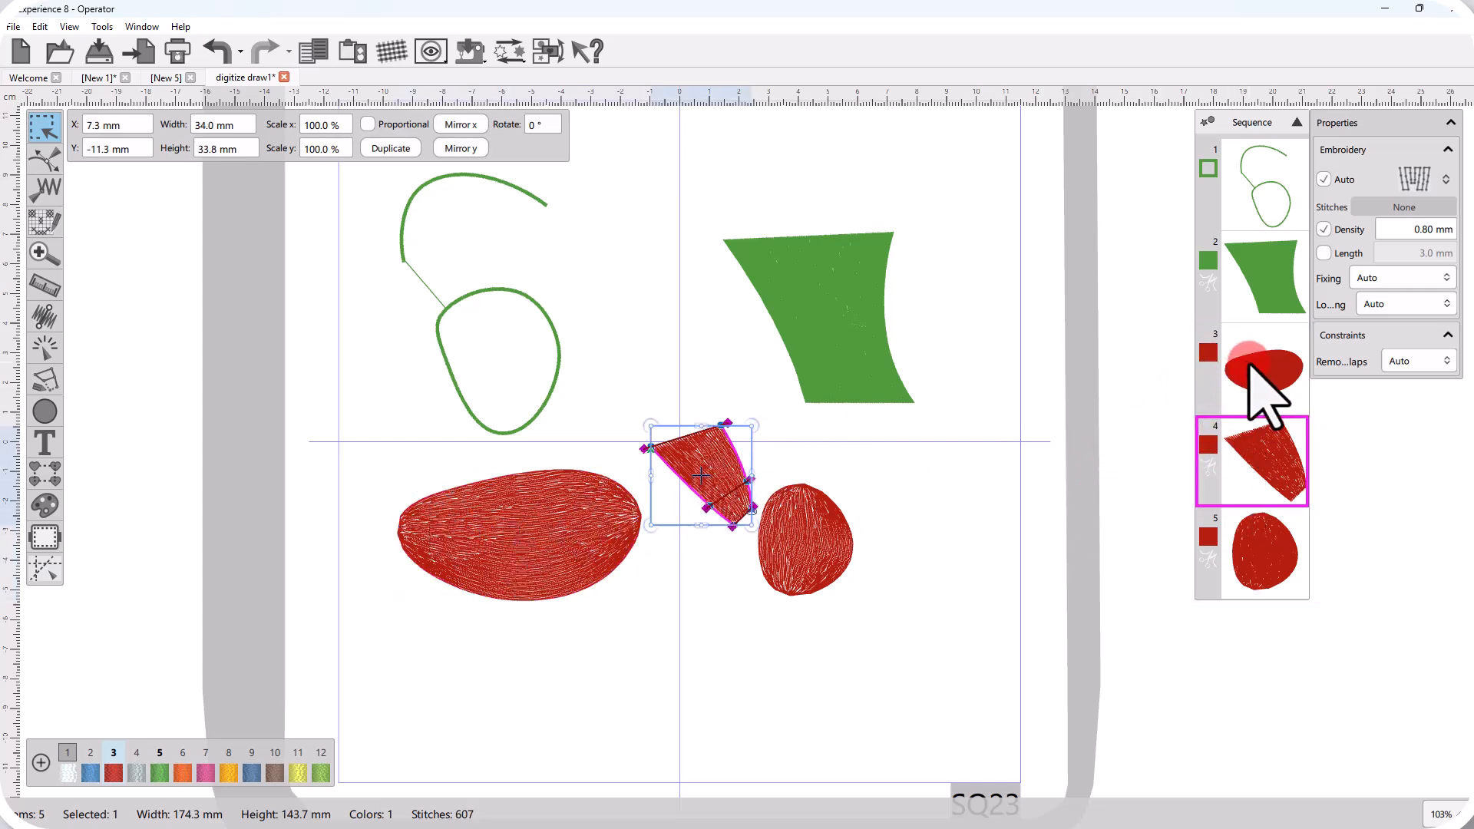
left_click(657, 639)
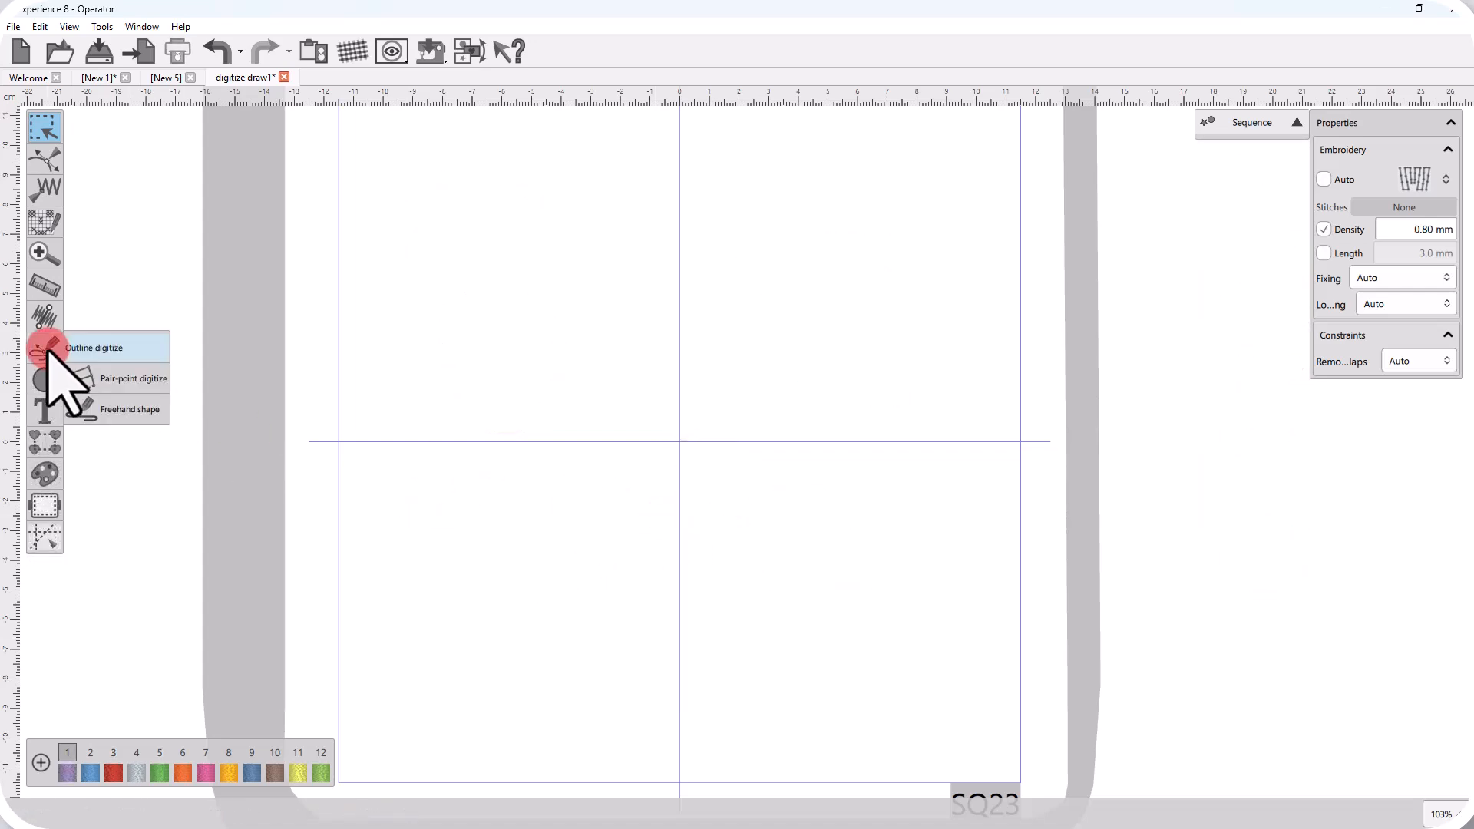
Step: Activate Outline digitize, try the Step fill type and return the fill type to Piping
left_click(47, 349)
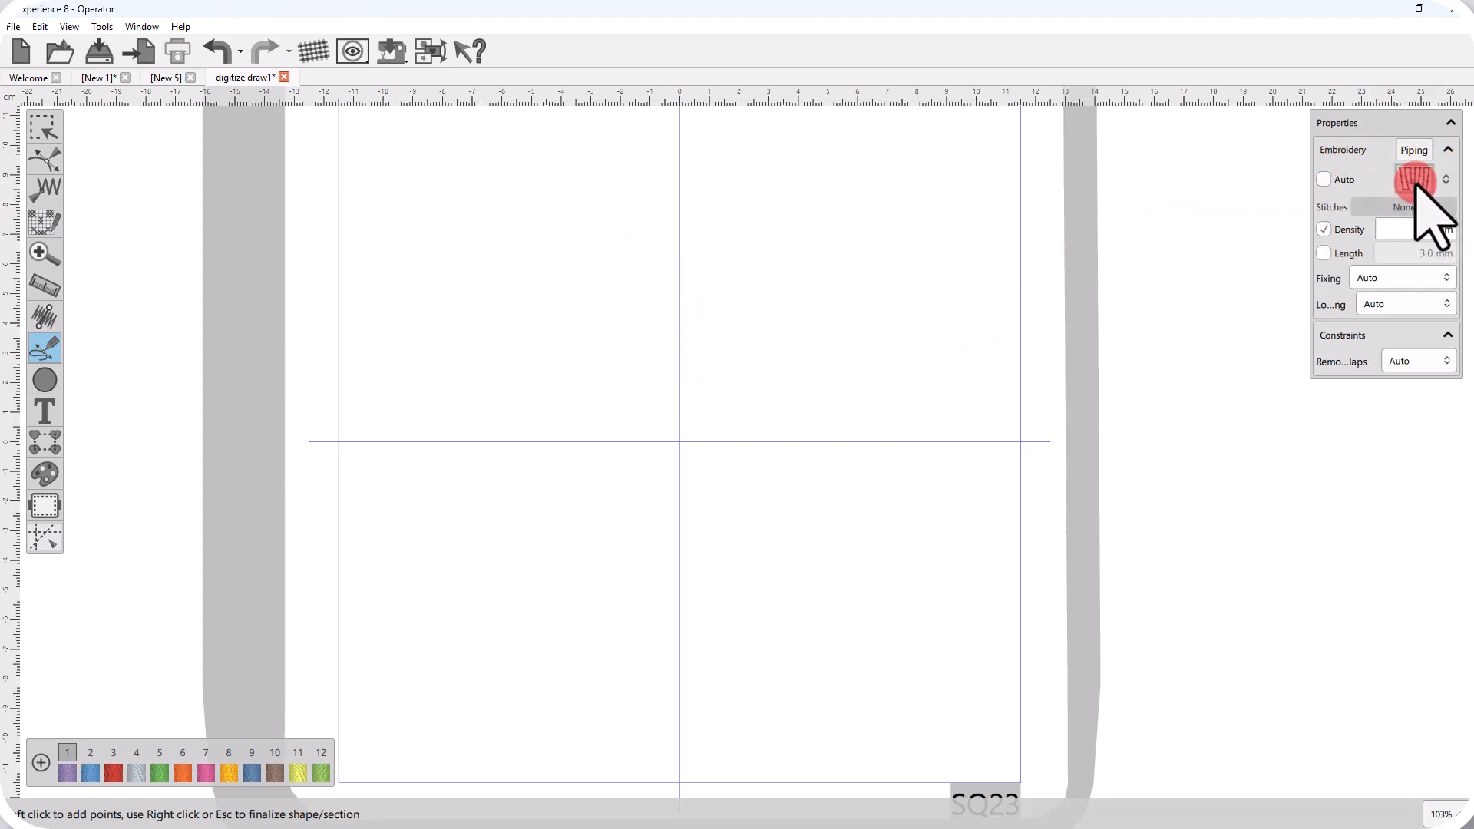
left_click(1414, 181)
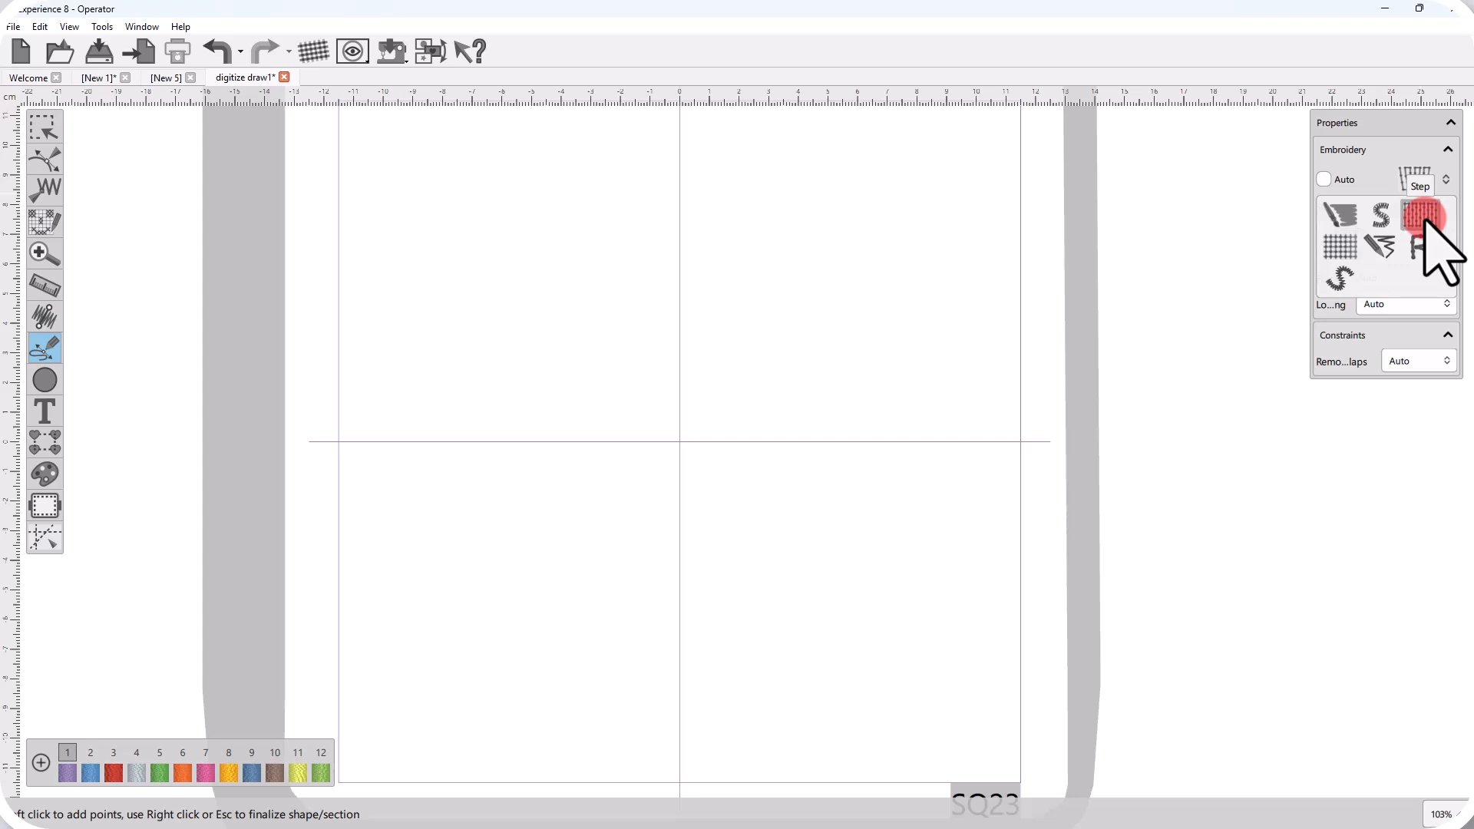
left_click(1423, 217)
left_click(1415, 181)
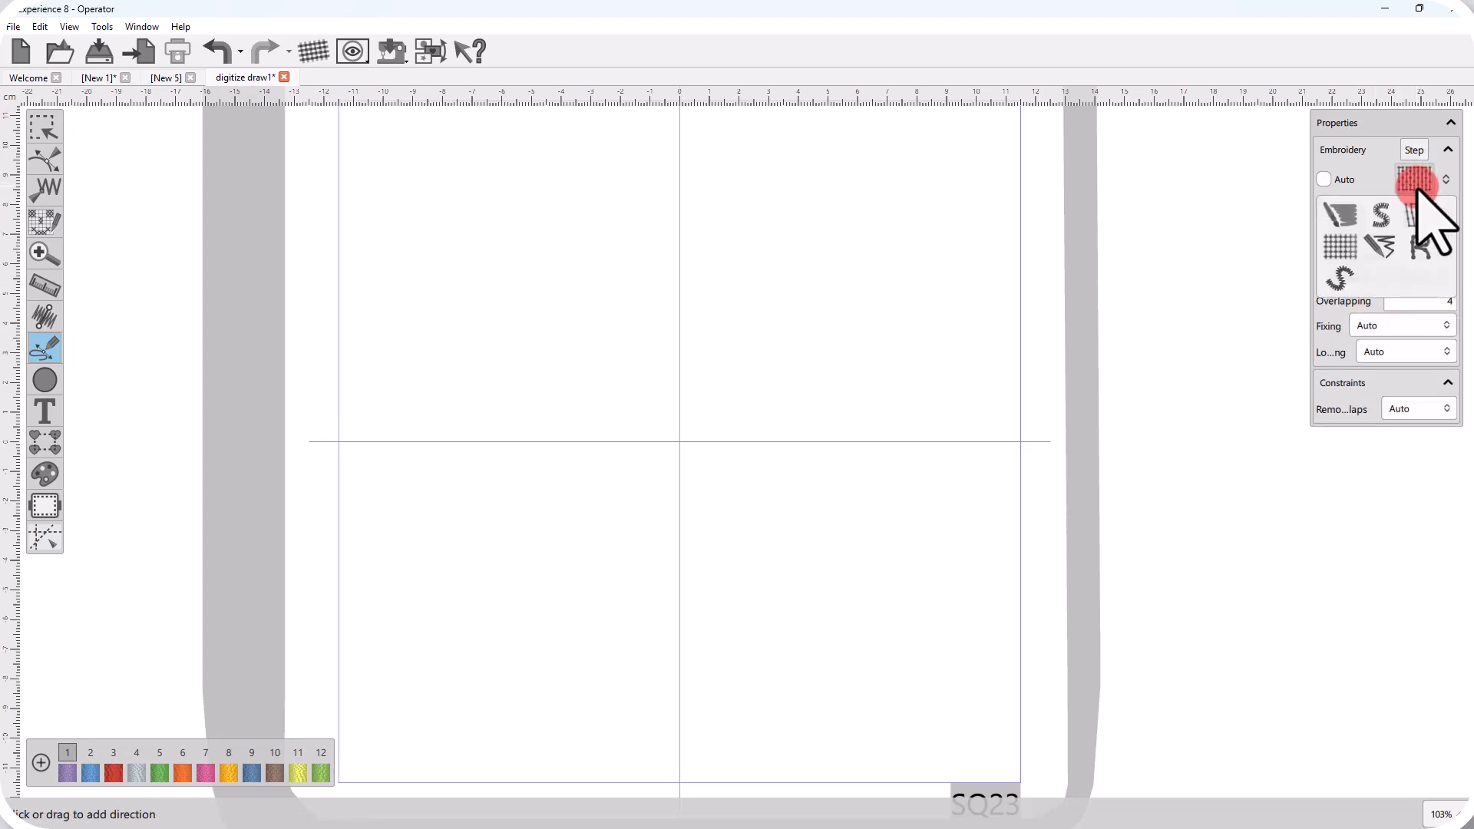
left_click(1421, 210)
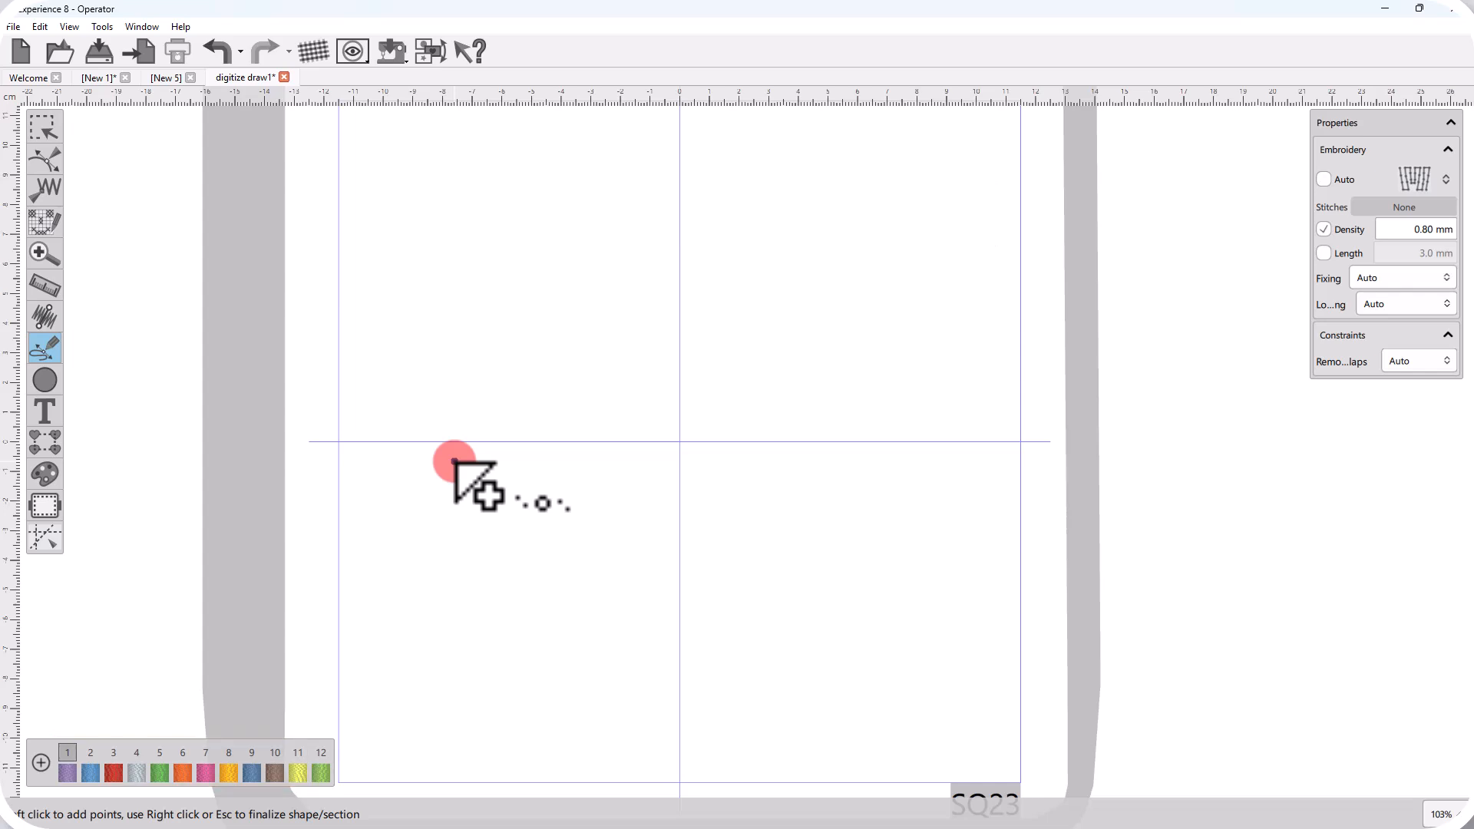
Step: Outline digitize a closed rounded shape in thread color 1 (purple), about 51 mm wide and 36 mm high, in the hoop's upper-left quarter
key("1")
left_click(425, 379)
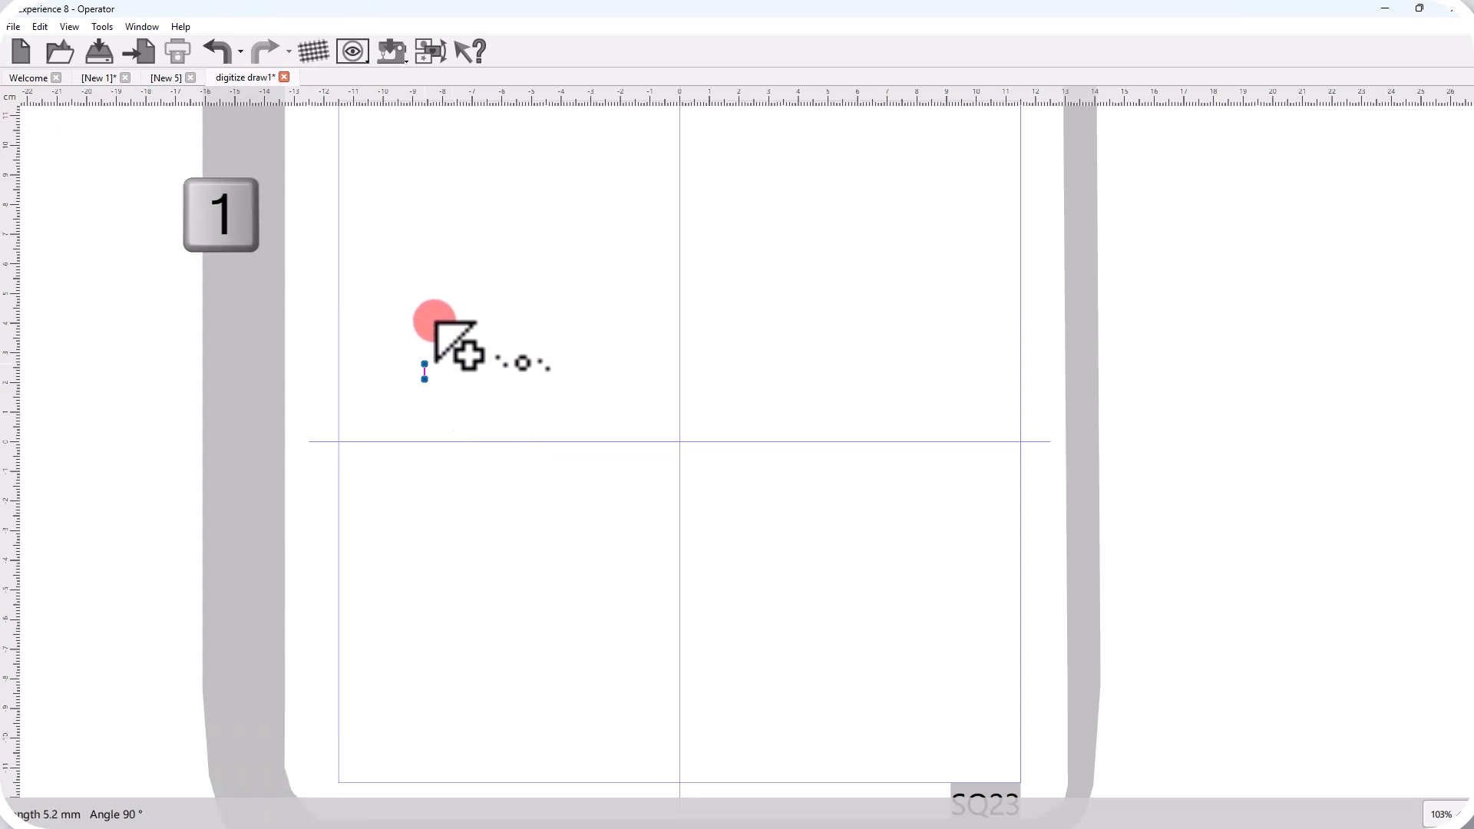
left_click(436, 314)
left_click(571, 334)
left_click(426, 380)
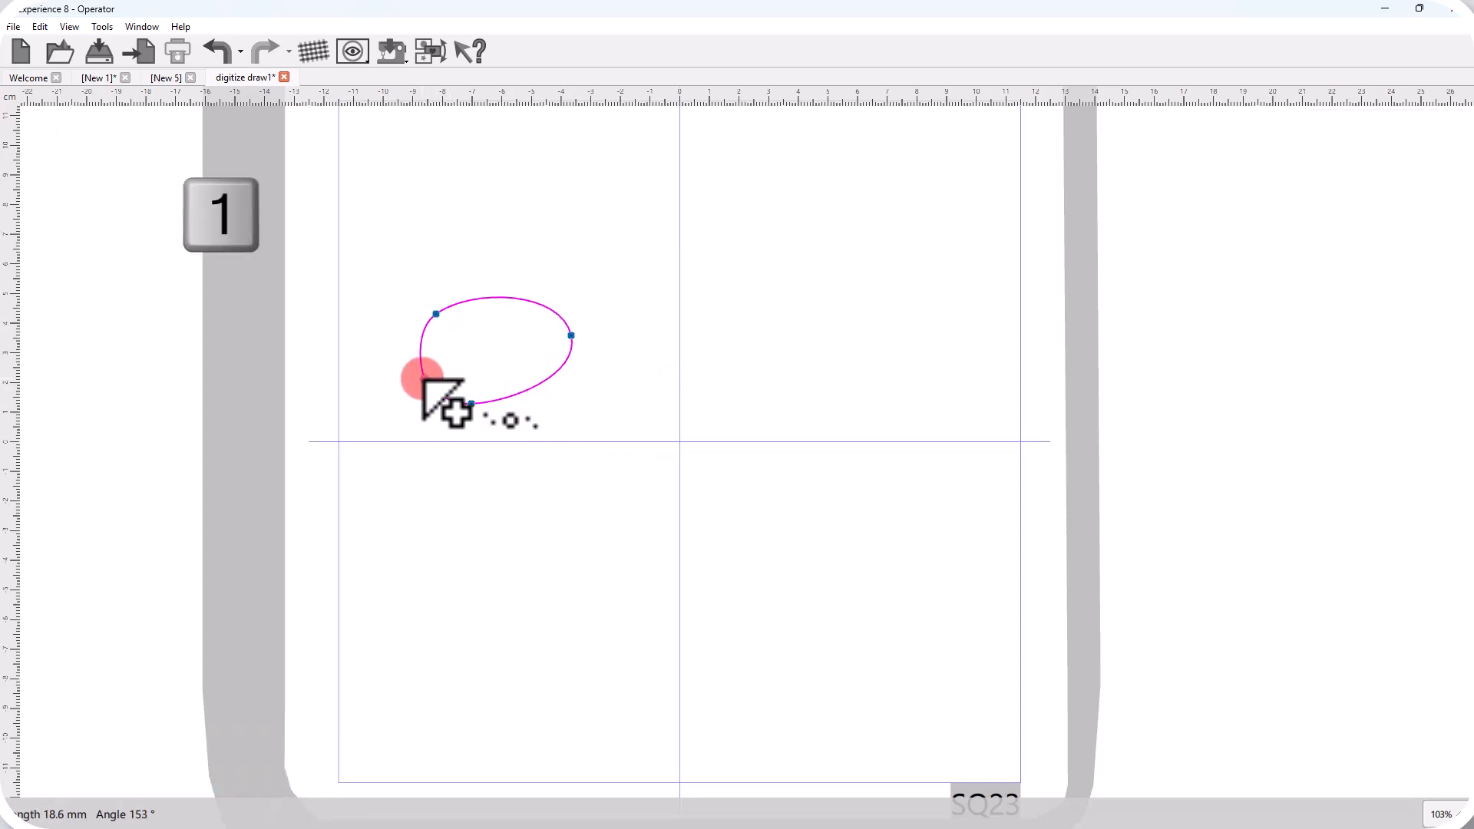
right_click(439, 425)
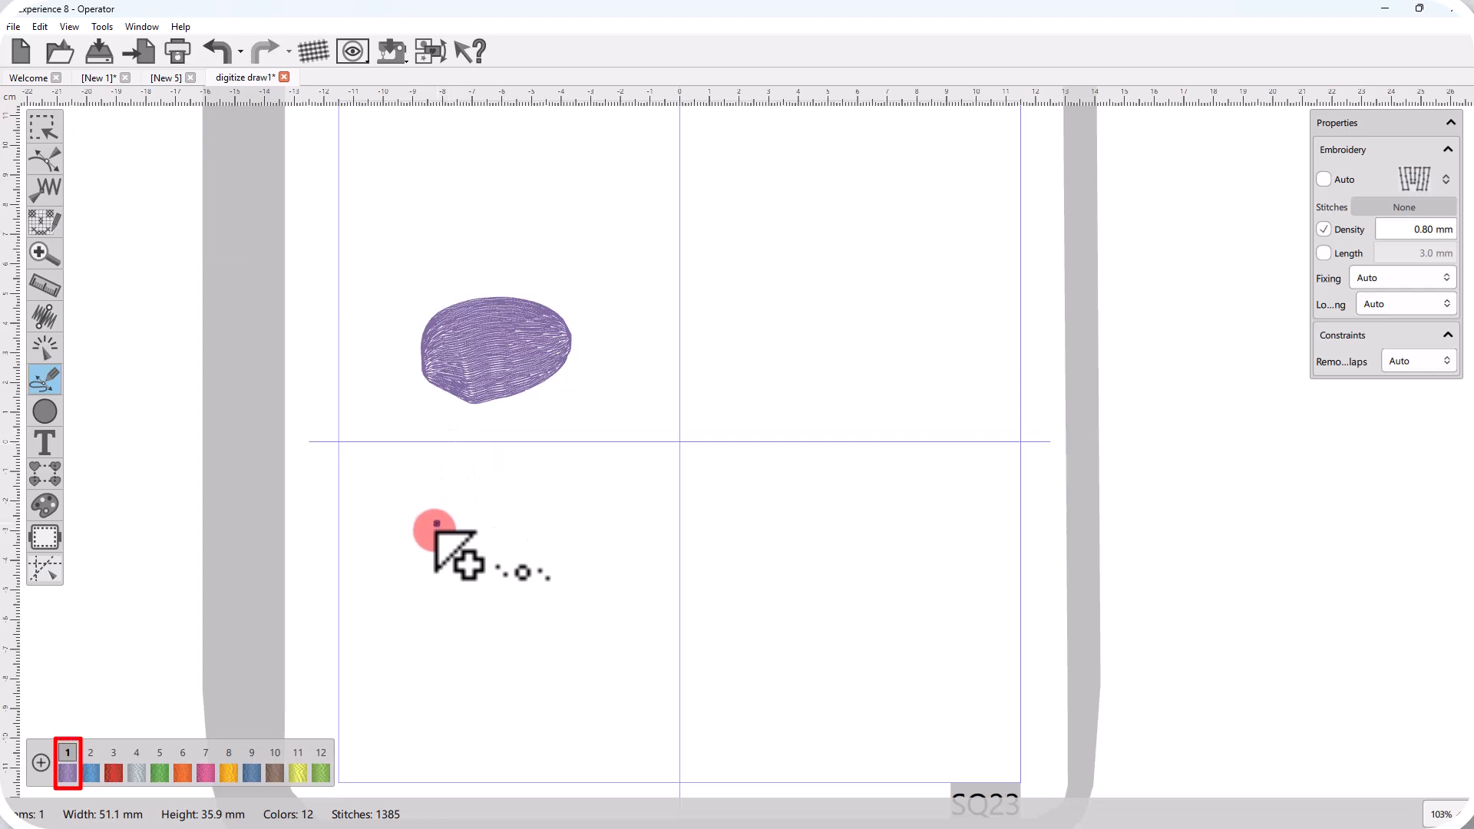
Step: Outline digitize a smaller closed four-point shape in thread color 2 (blue) below the purple one, using the same Piping fill
key("2")
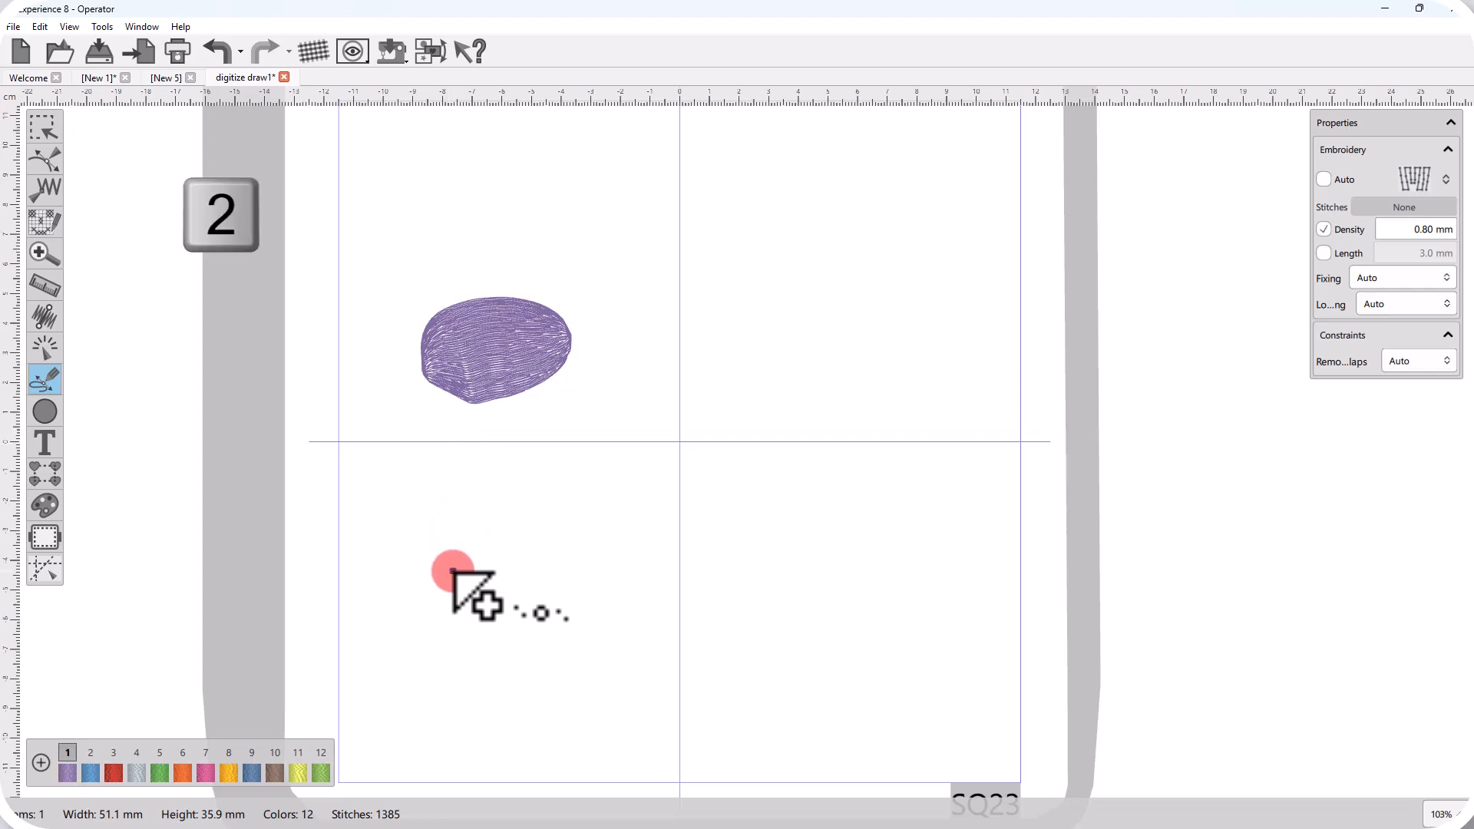
left_click(454, 570)
left_click(432, 540)
left_click(519, 498)
left_click(515, 564)
left_click(456, 570)
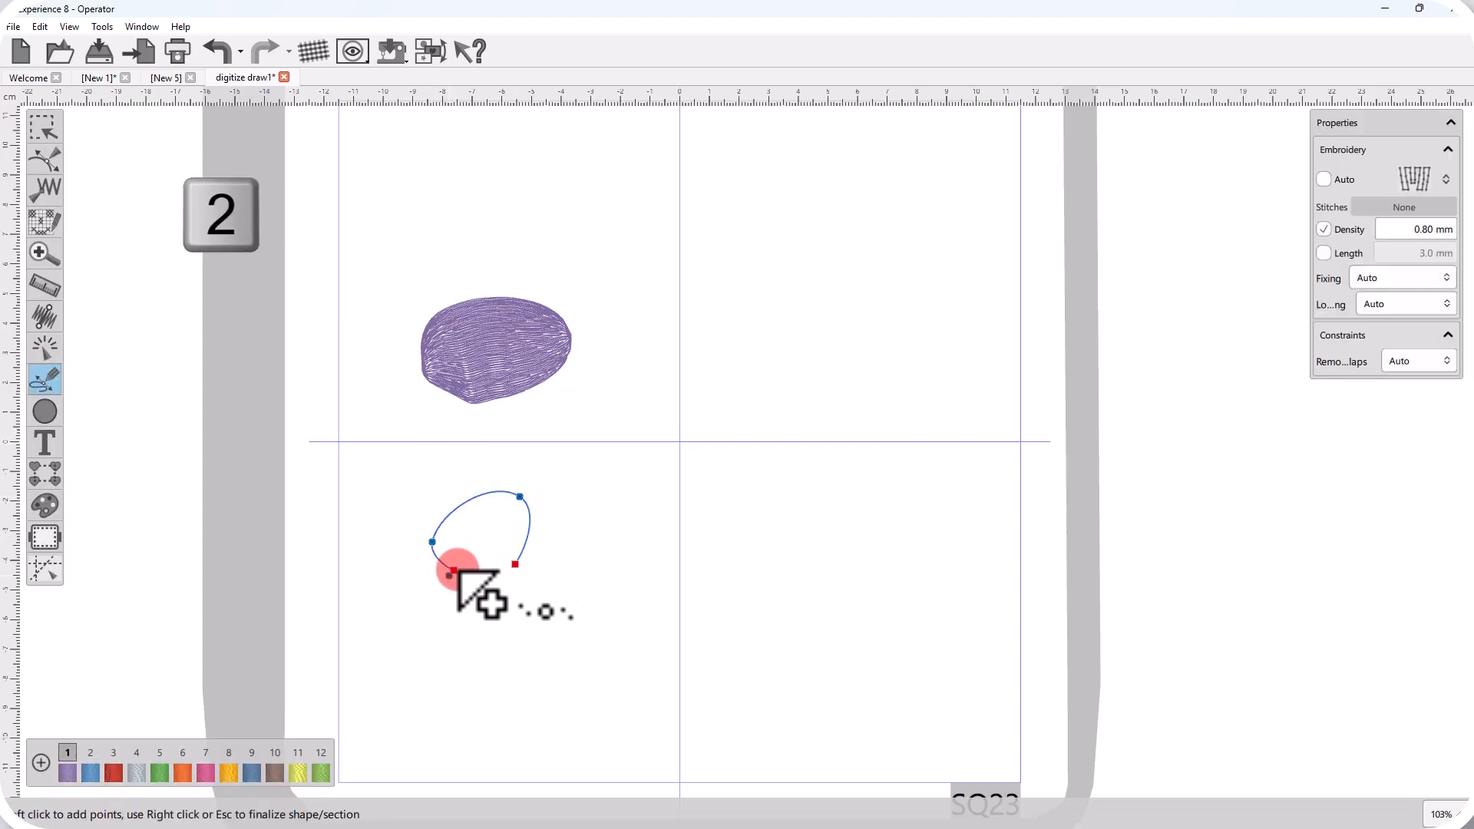
right_click(464, 568)
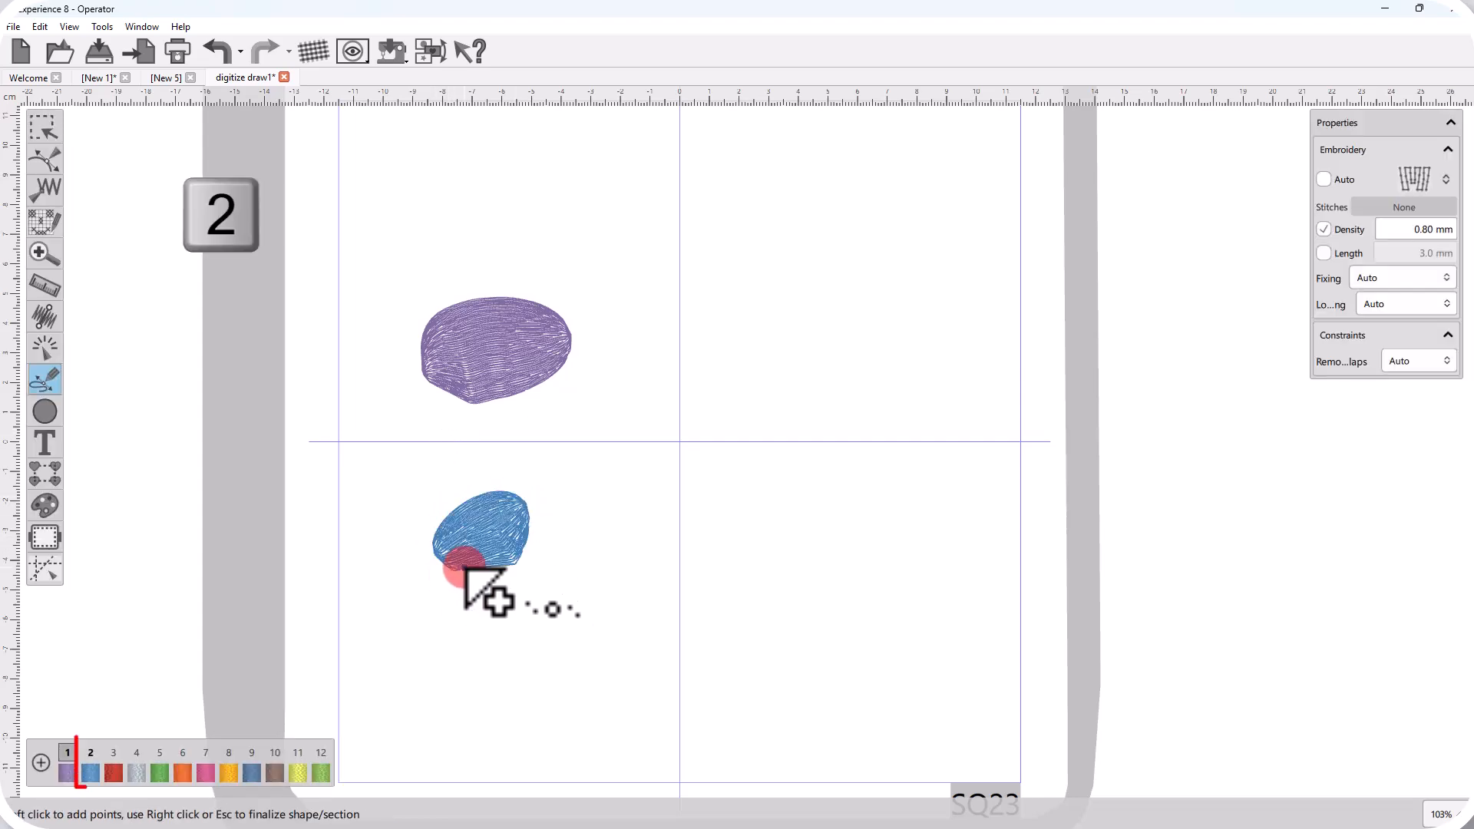
Step: Outline digitize a closed shape in thread color 8 (orange) beside the blue one, about 36 mm wide and 32 mm high
left_click(621, 590)
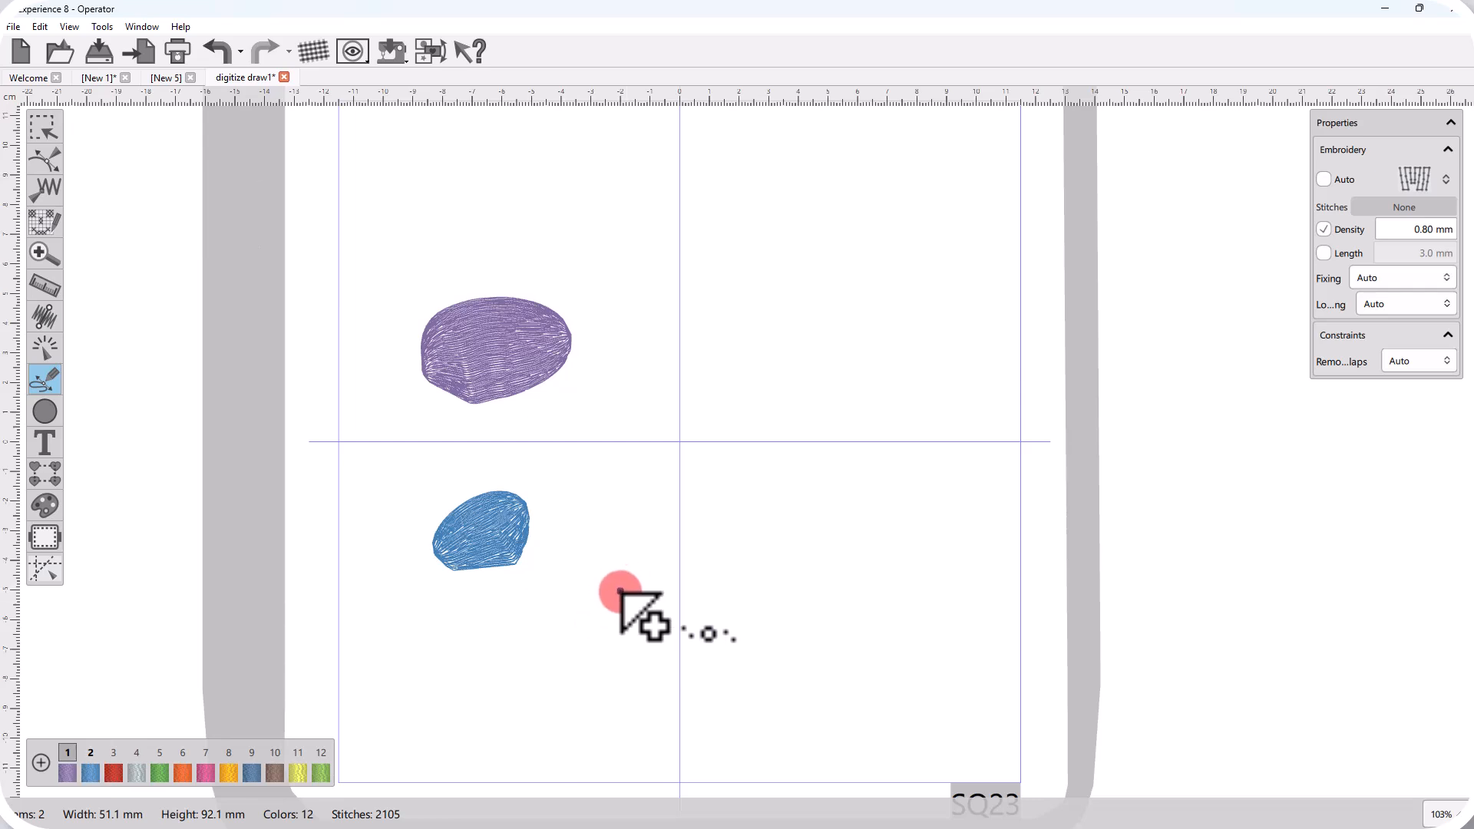
left_click(587, 551)
left_click(661, 520)
left_click(691, 577)
left_click(620, 592)
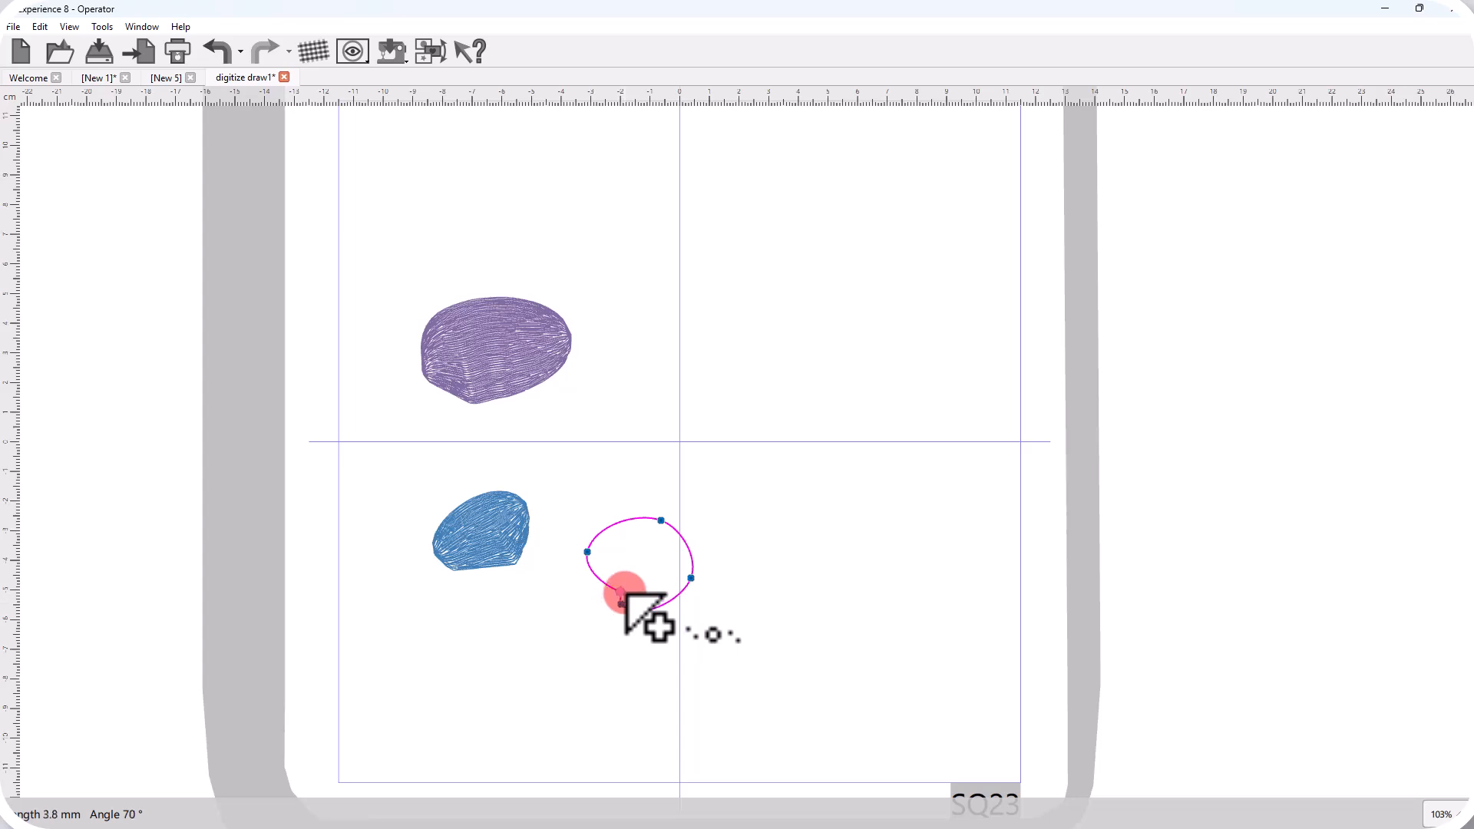
right_click(623, 594)
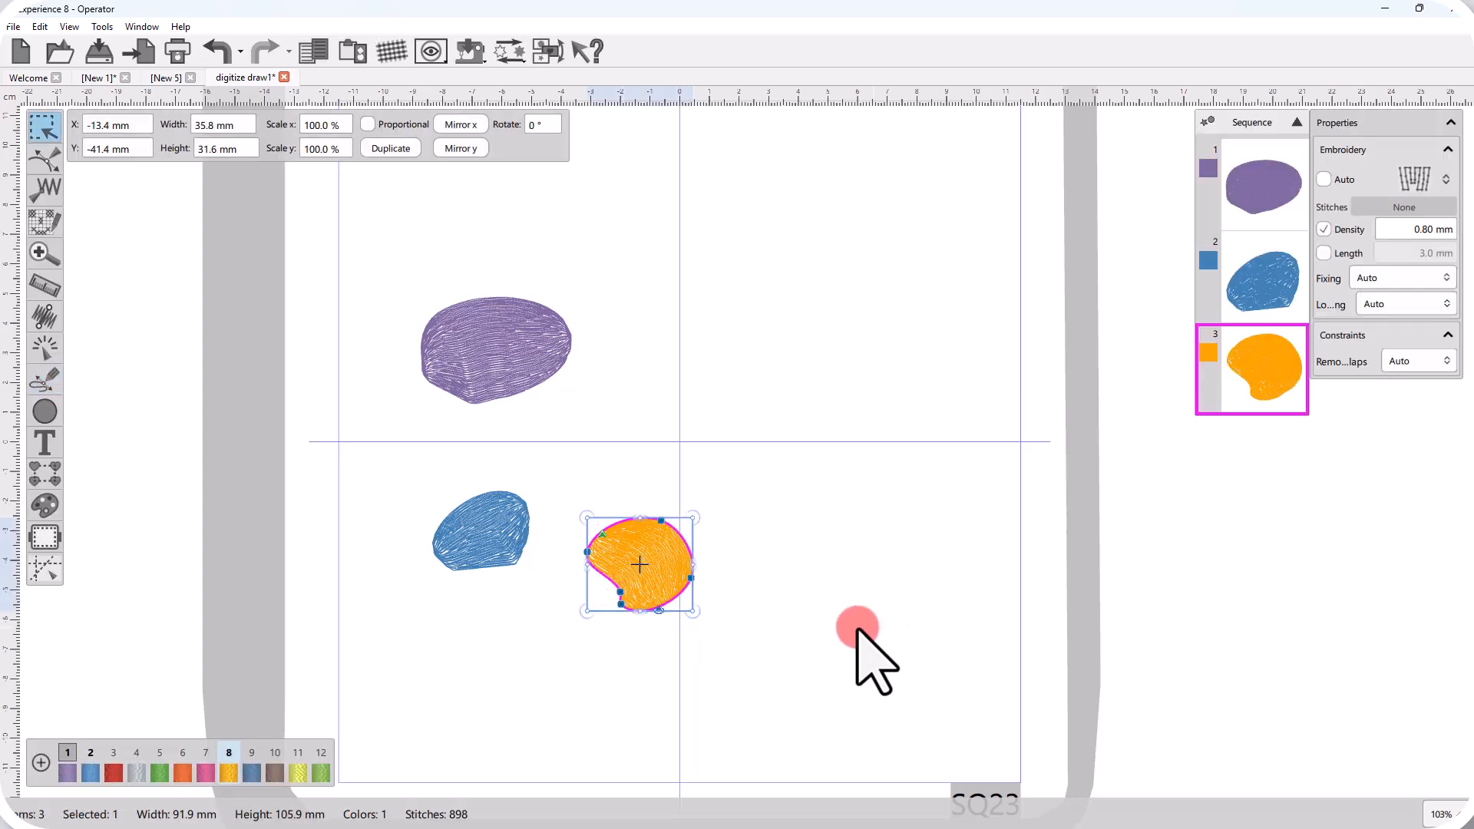
left_click(817, 606)
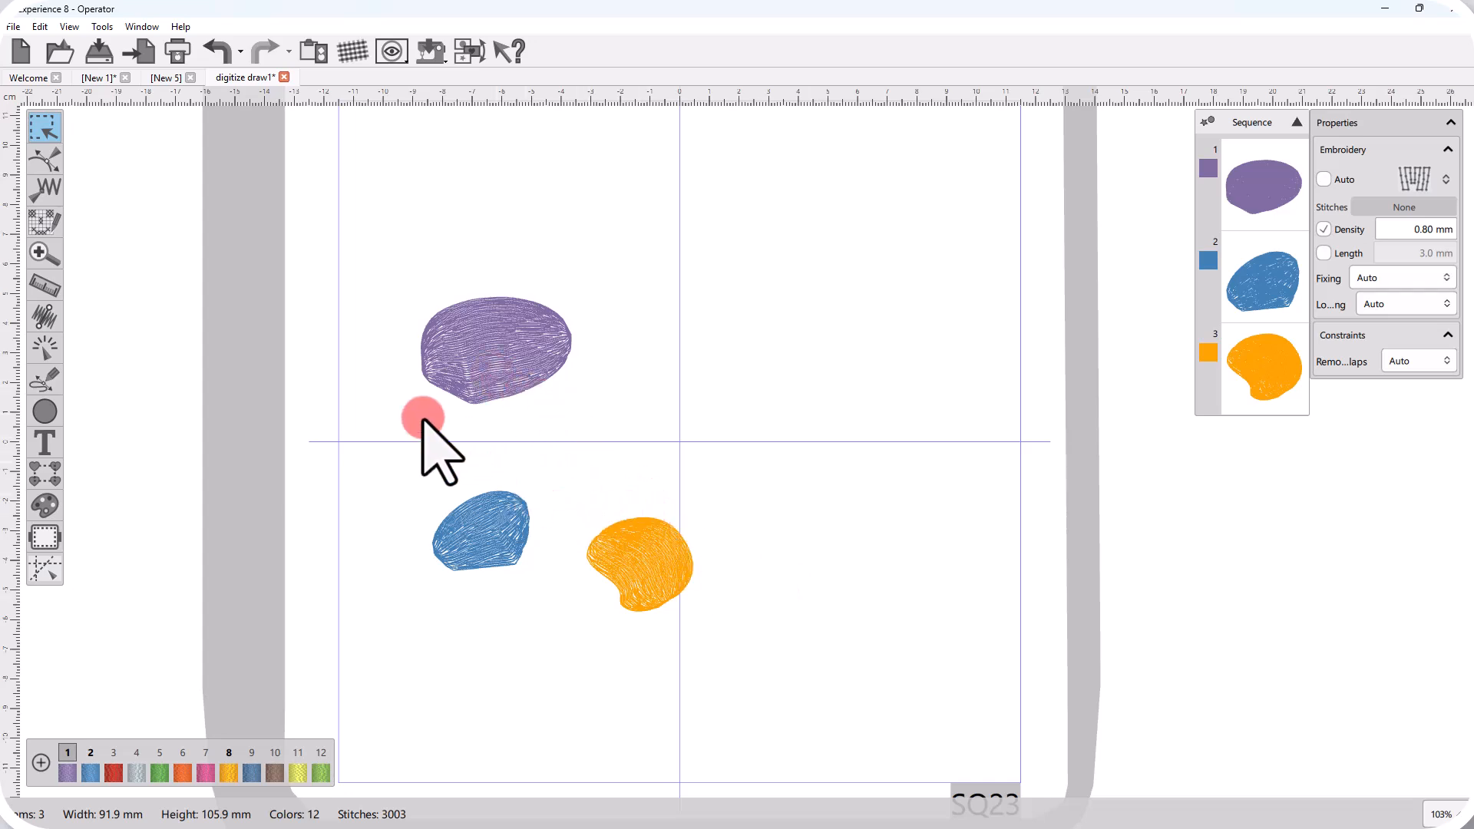
Step: With Pair-point digitize and the Piping fill, draw a three-pair curved shape beside the purple one, about 67 mm wide and 55 mm high
left_click(44, 379)
left_click(102, 412)
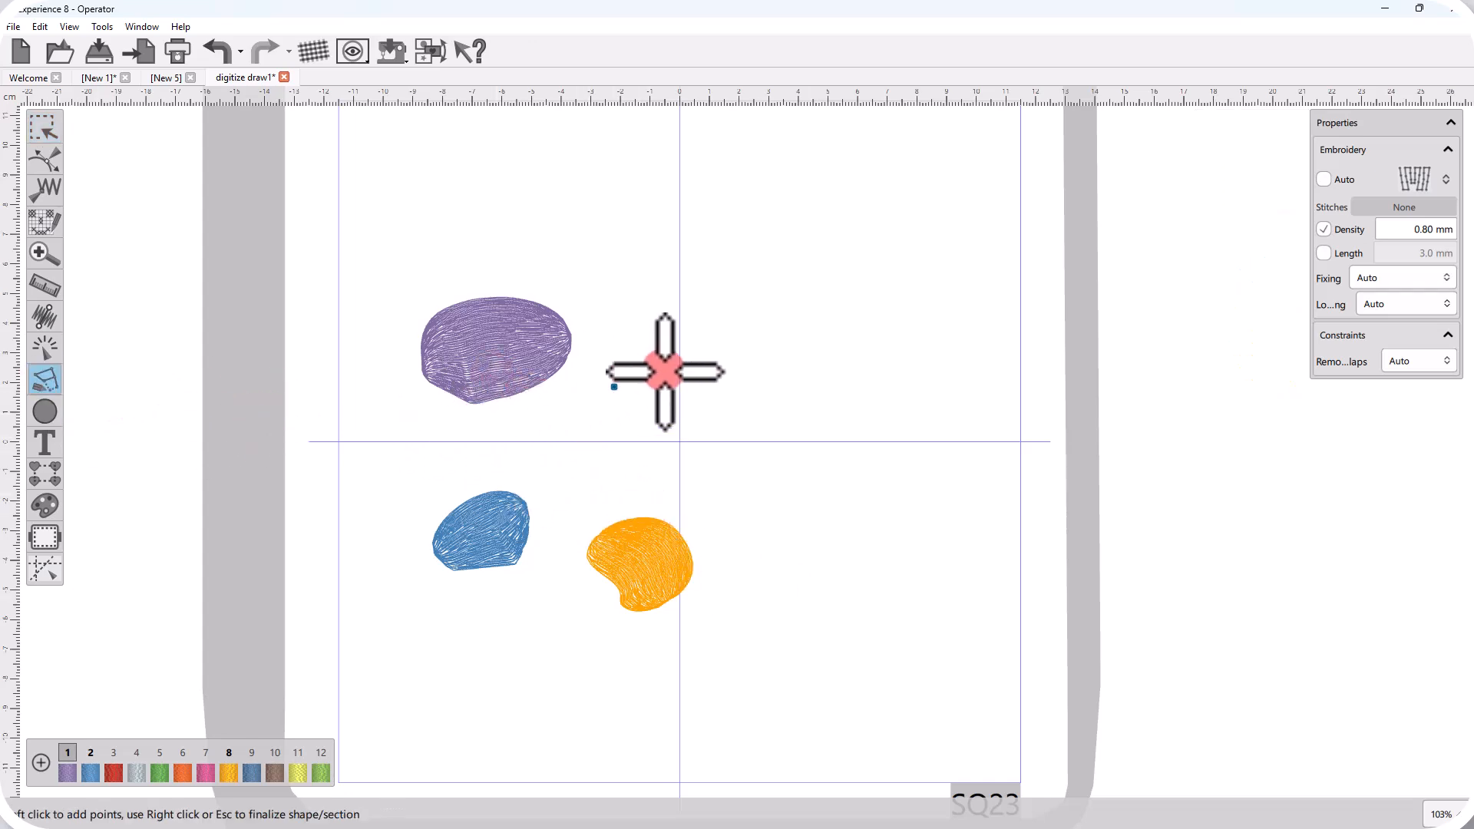
left_click(1413, 183)
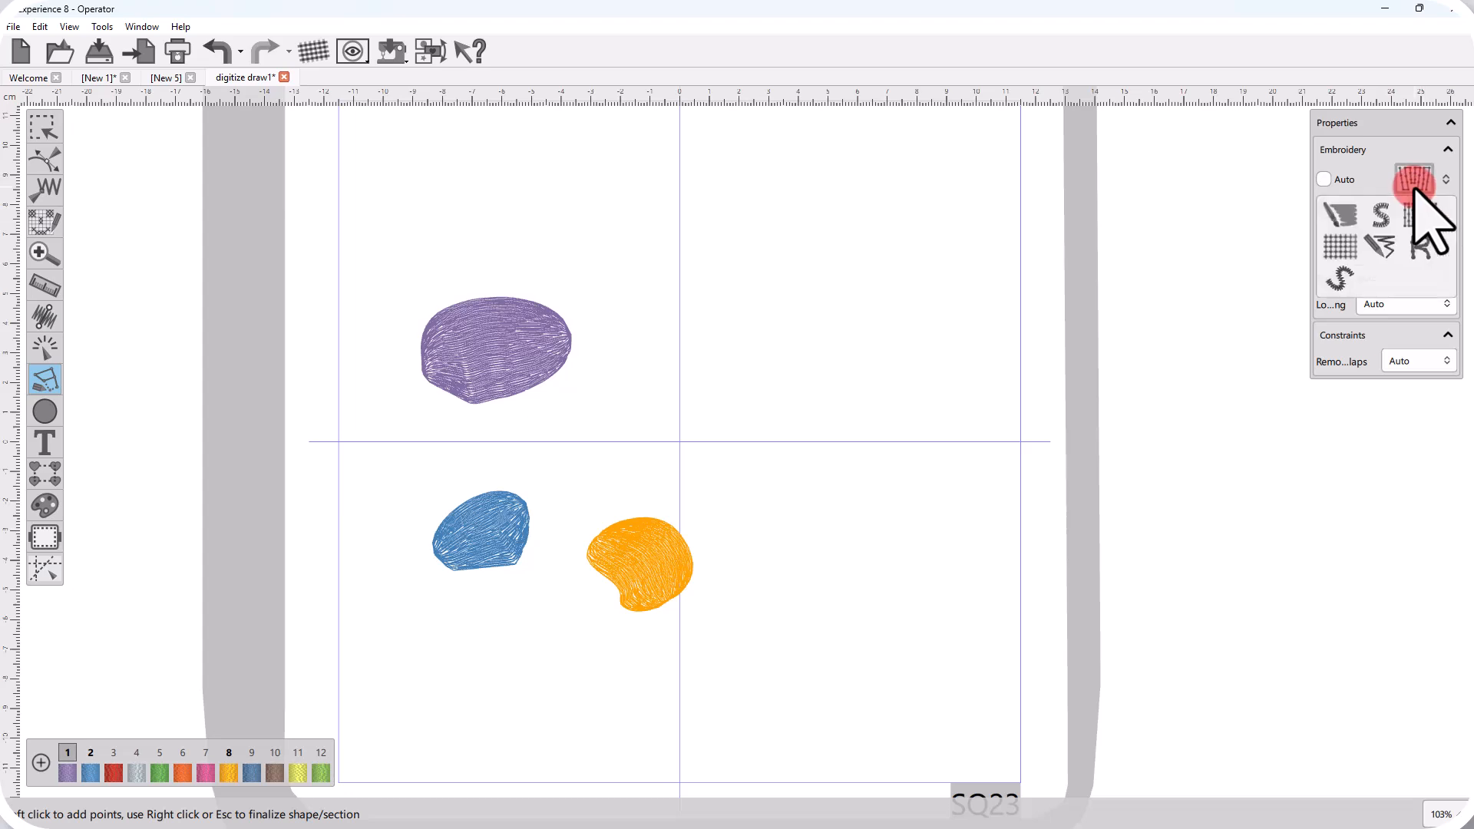
left_click(1414, 186)
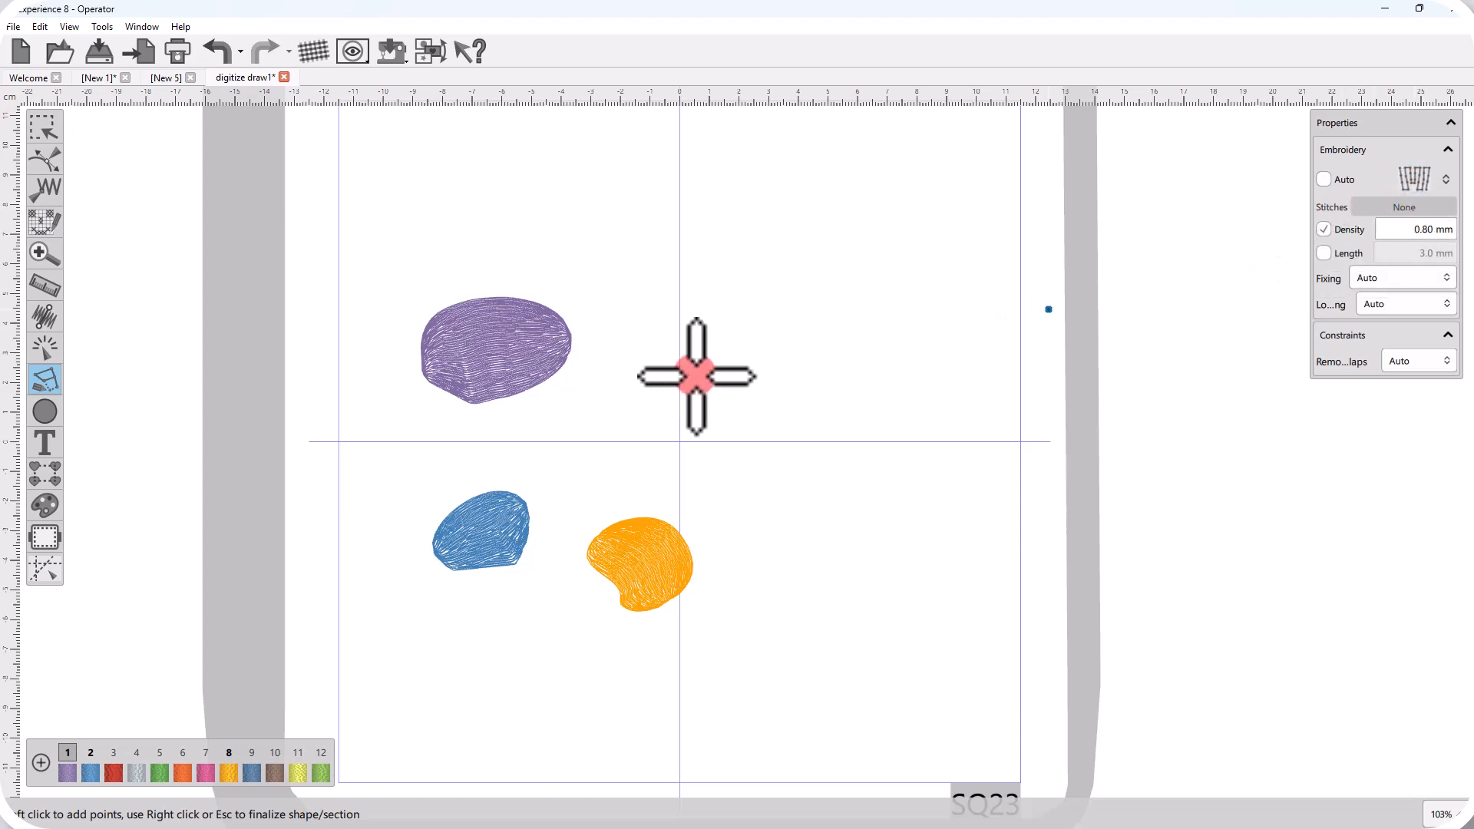
left_click(725, 291)
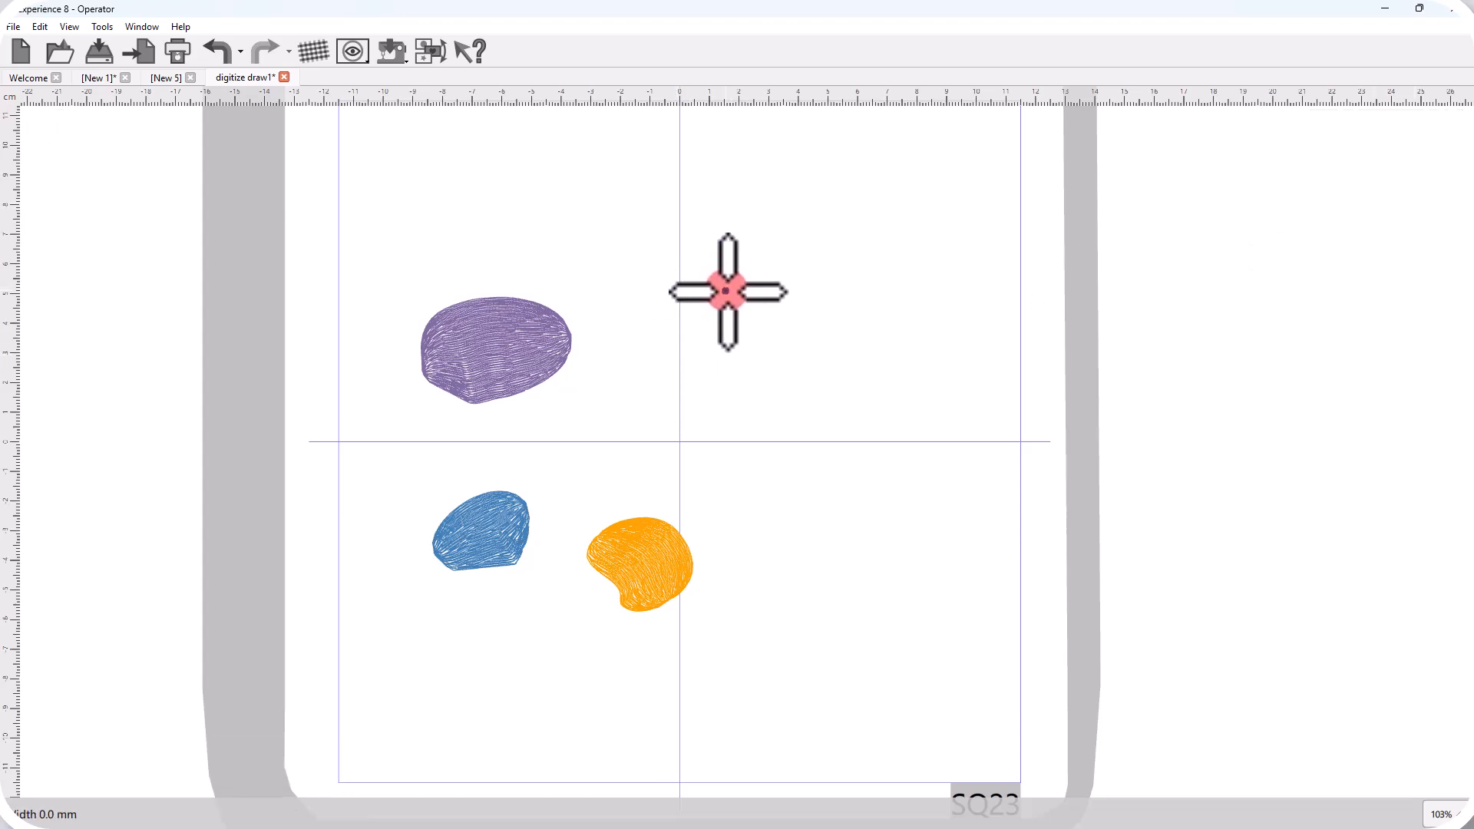
left_click(842, 241)
left_click(805, 338)
left_click(878, 317)
left_click(836, 399)
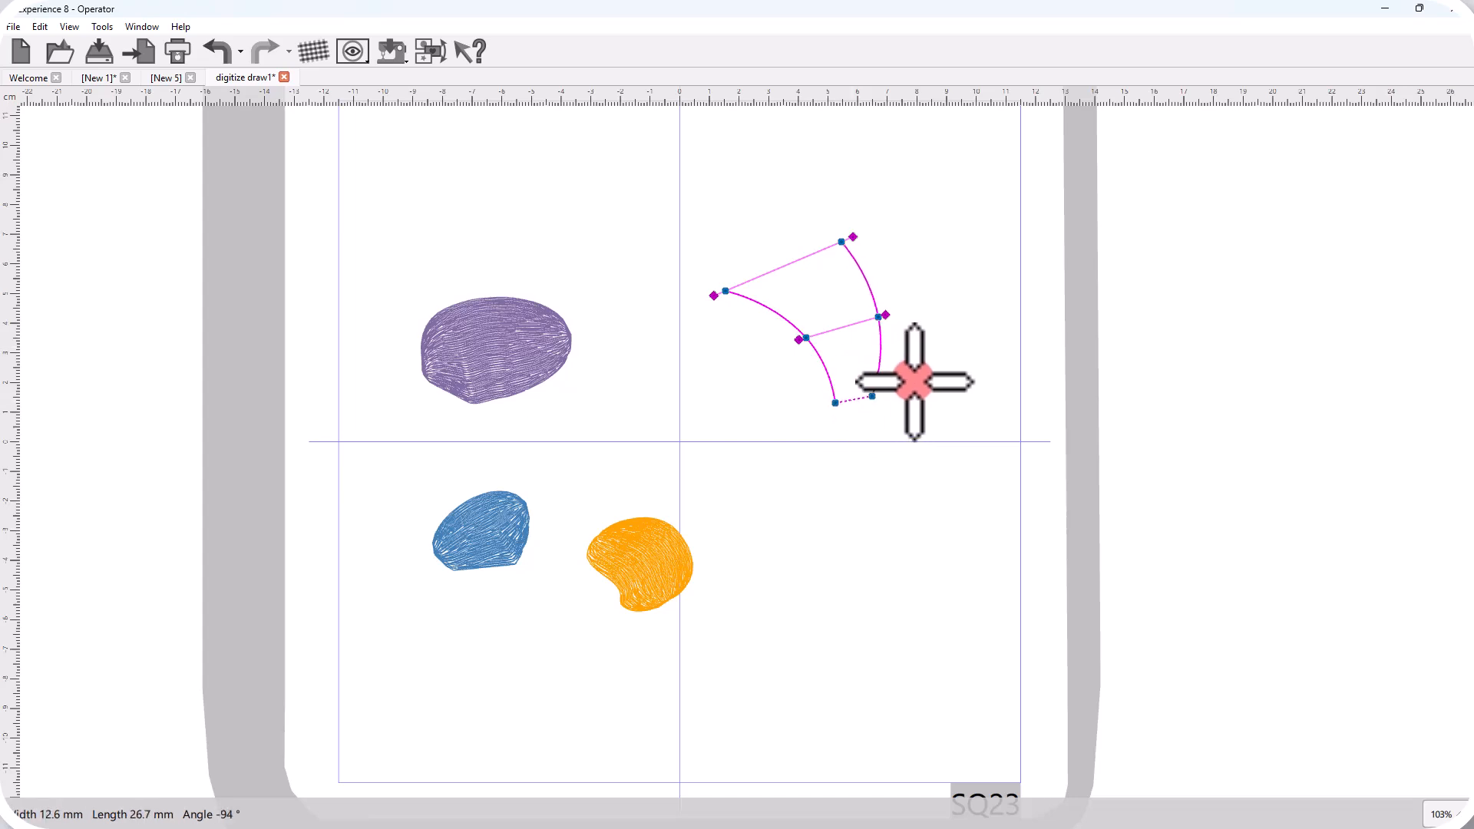
left_click(917, 388)
right_click(888, 453)
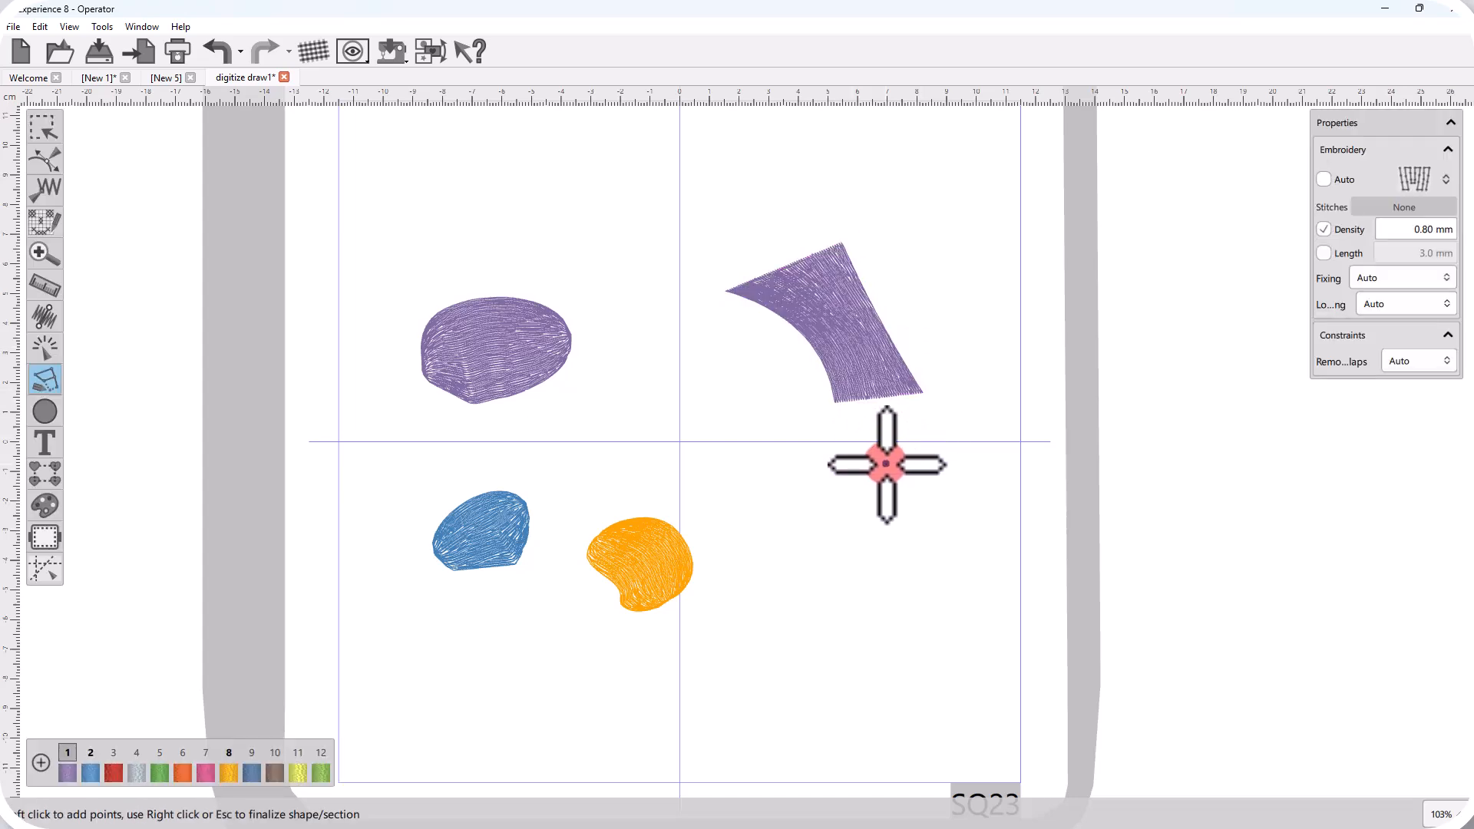
Step: Recolor the new pair-point shape with thread colors 3 (red), 4 (gray) and finally 5 (green), and deselect it
key("3")
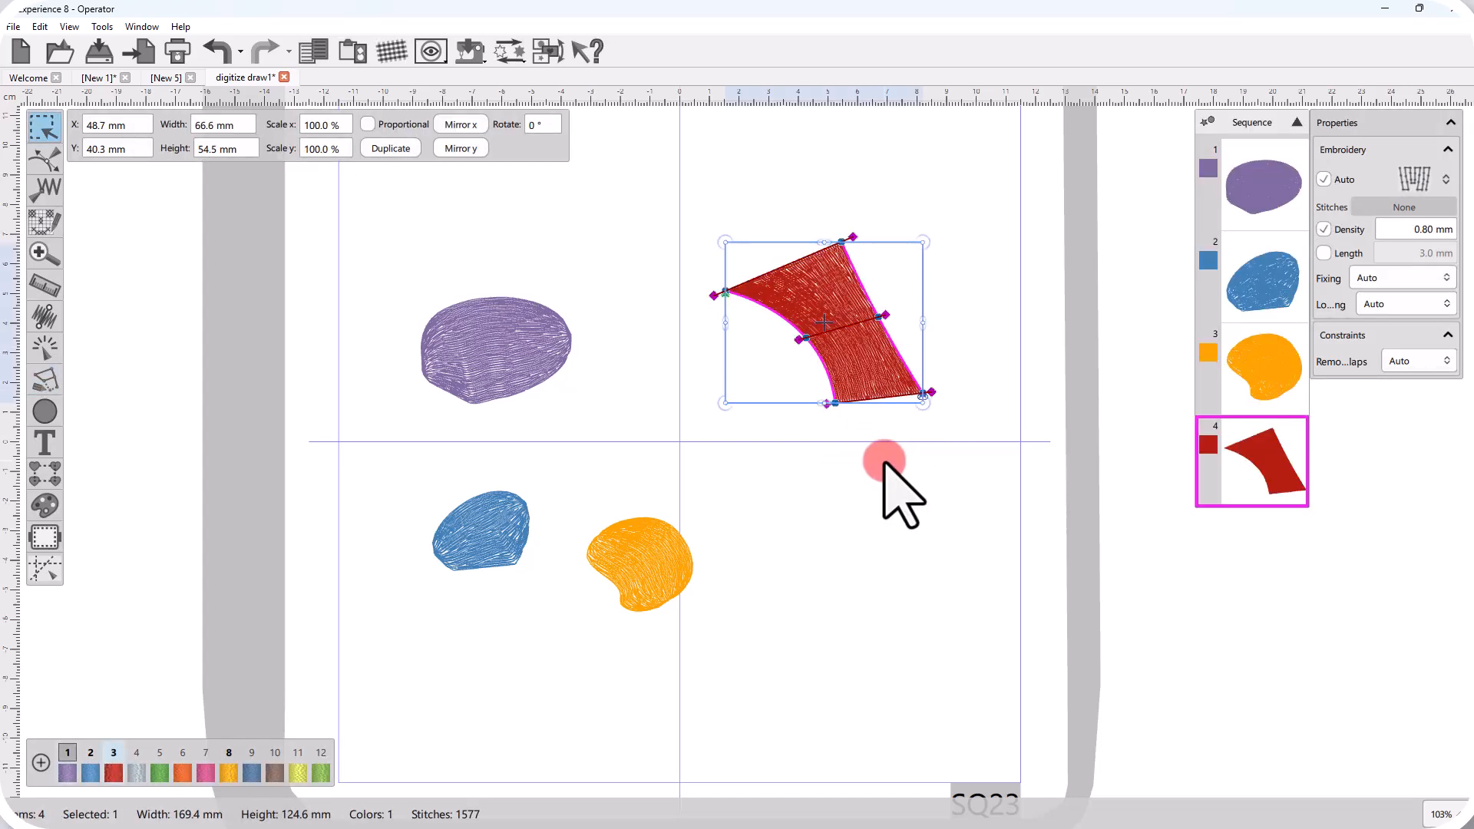
key("4")
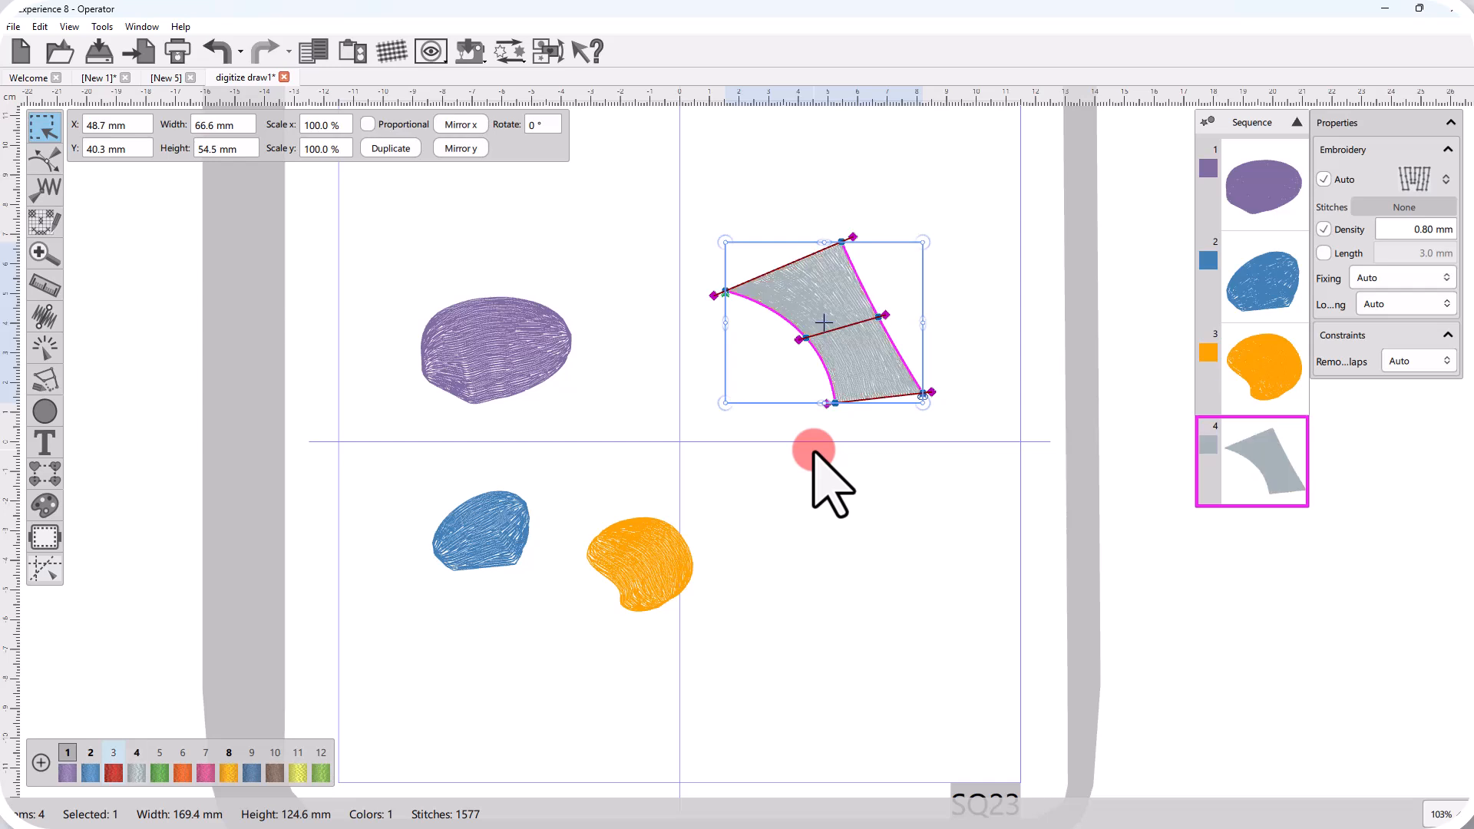
key("5")
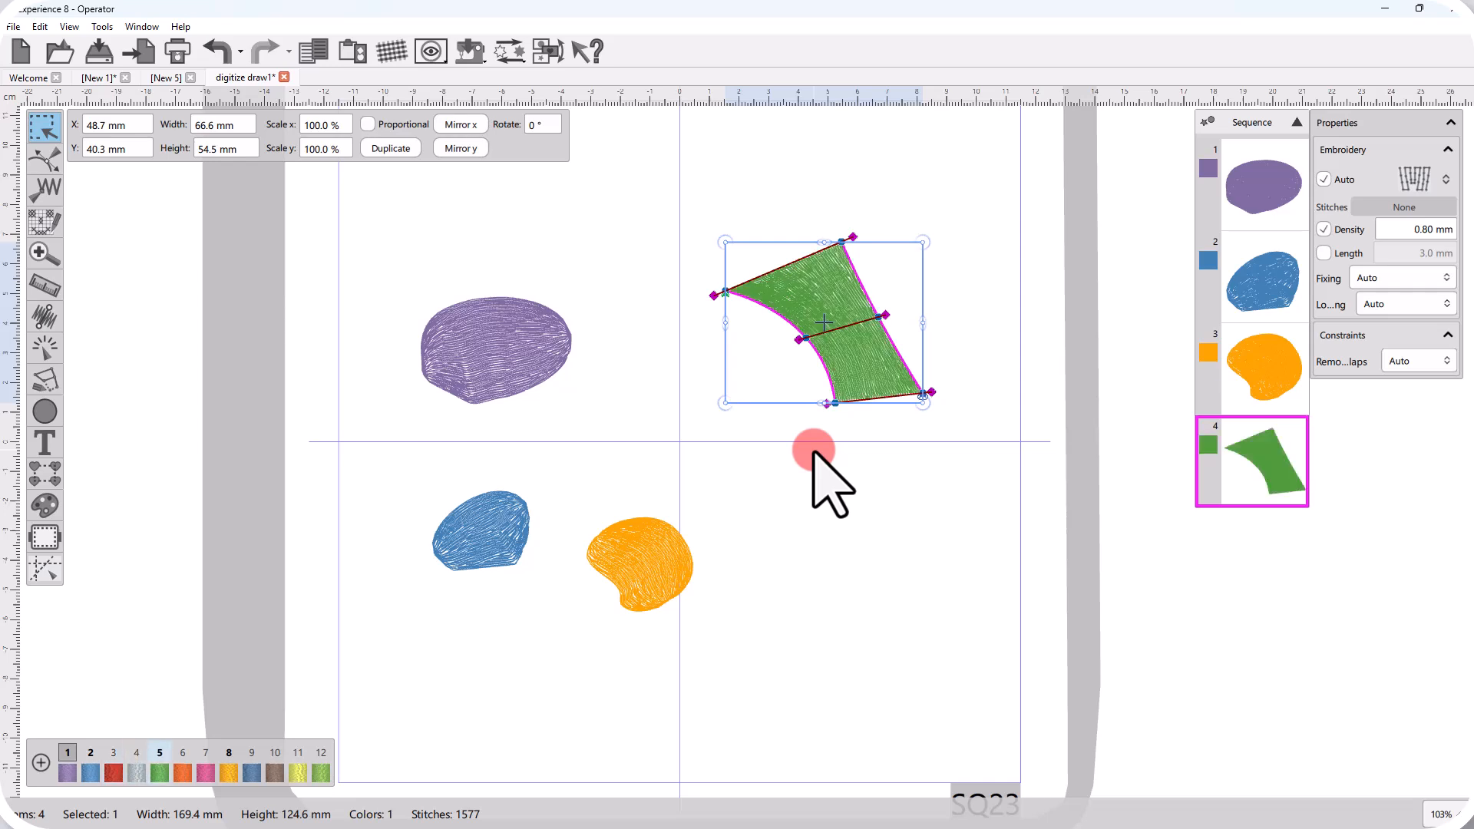
left_click(707, 475)
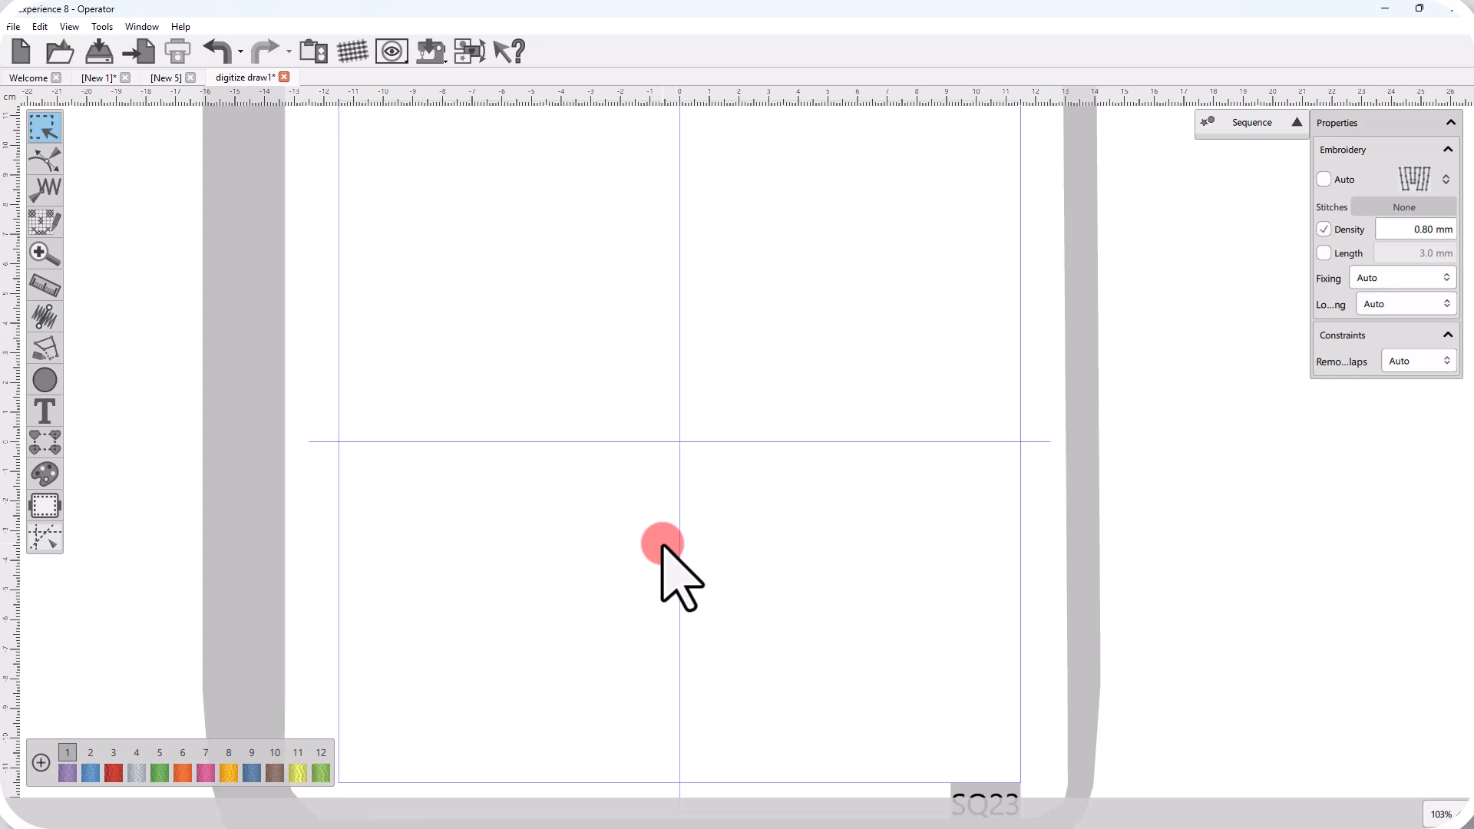
Step: With Outline digitize and the S-curve stitch type with outline width, draw an open four-point arch about 53 mm wide in the upper hoop area
left_click(42, 346)
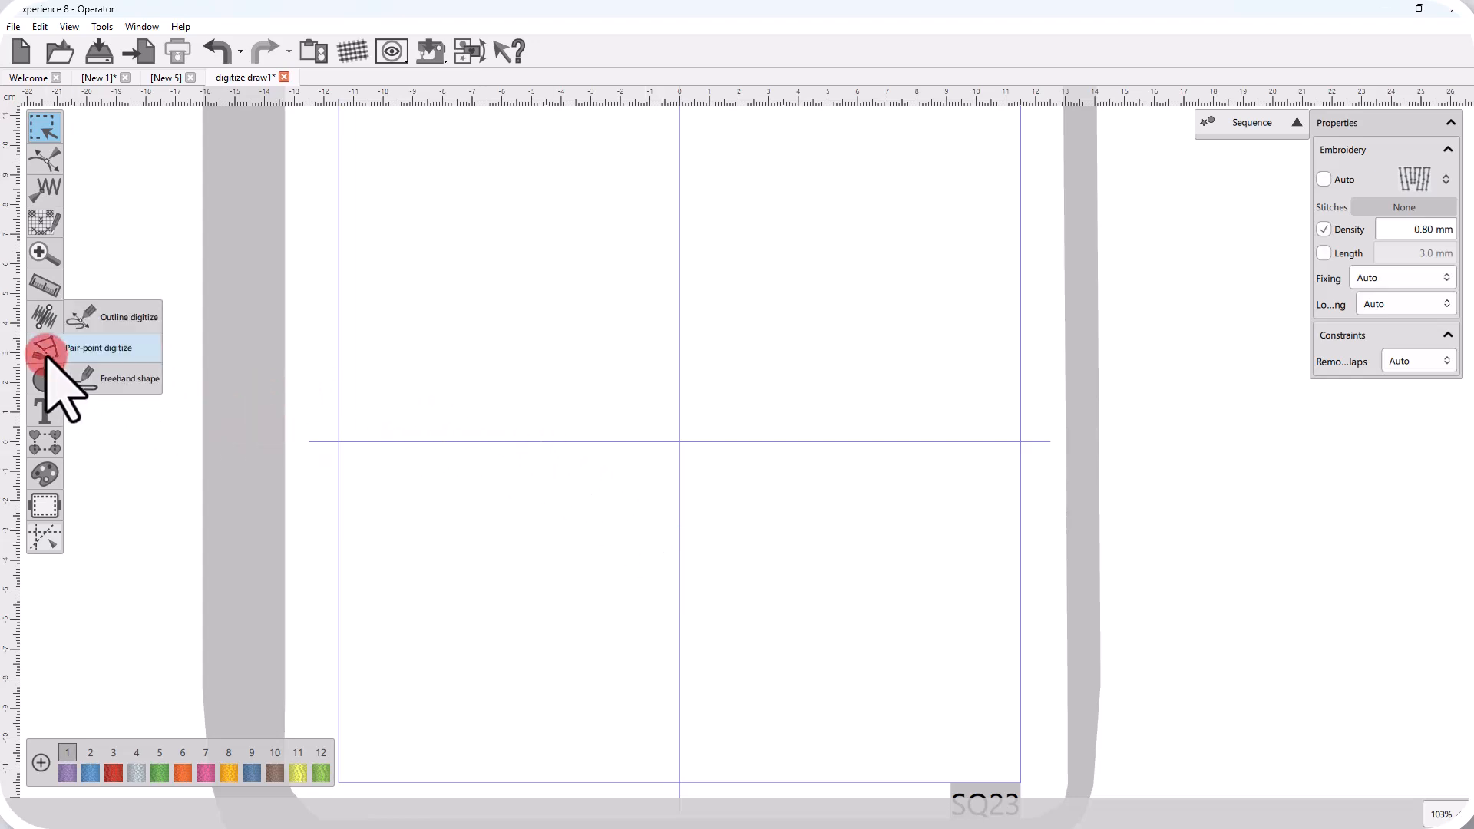
left_click(114, 321)
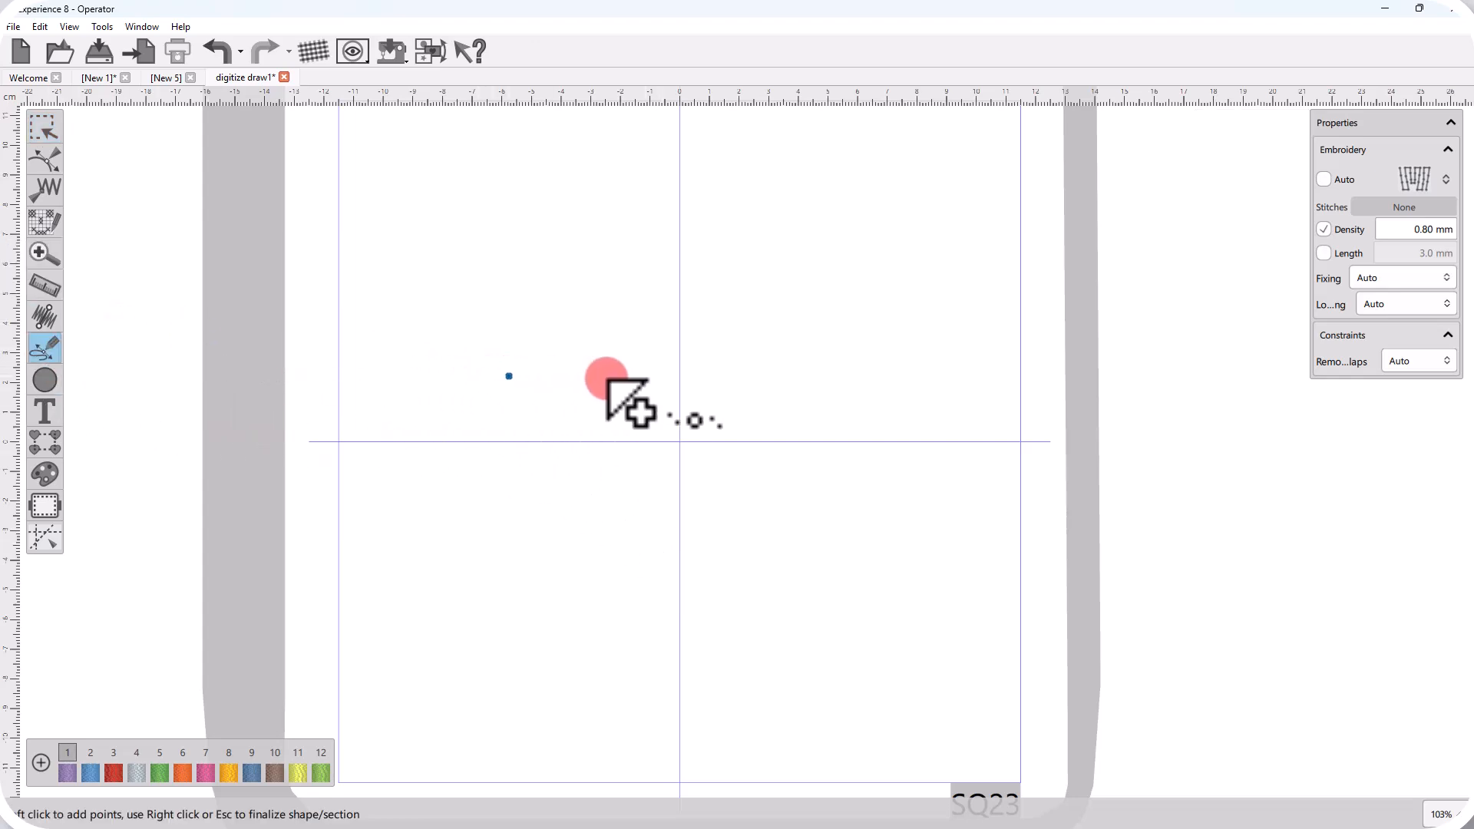
left_click(1429, 166)
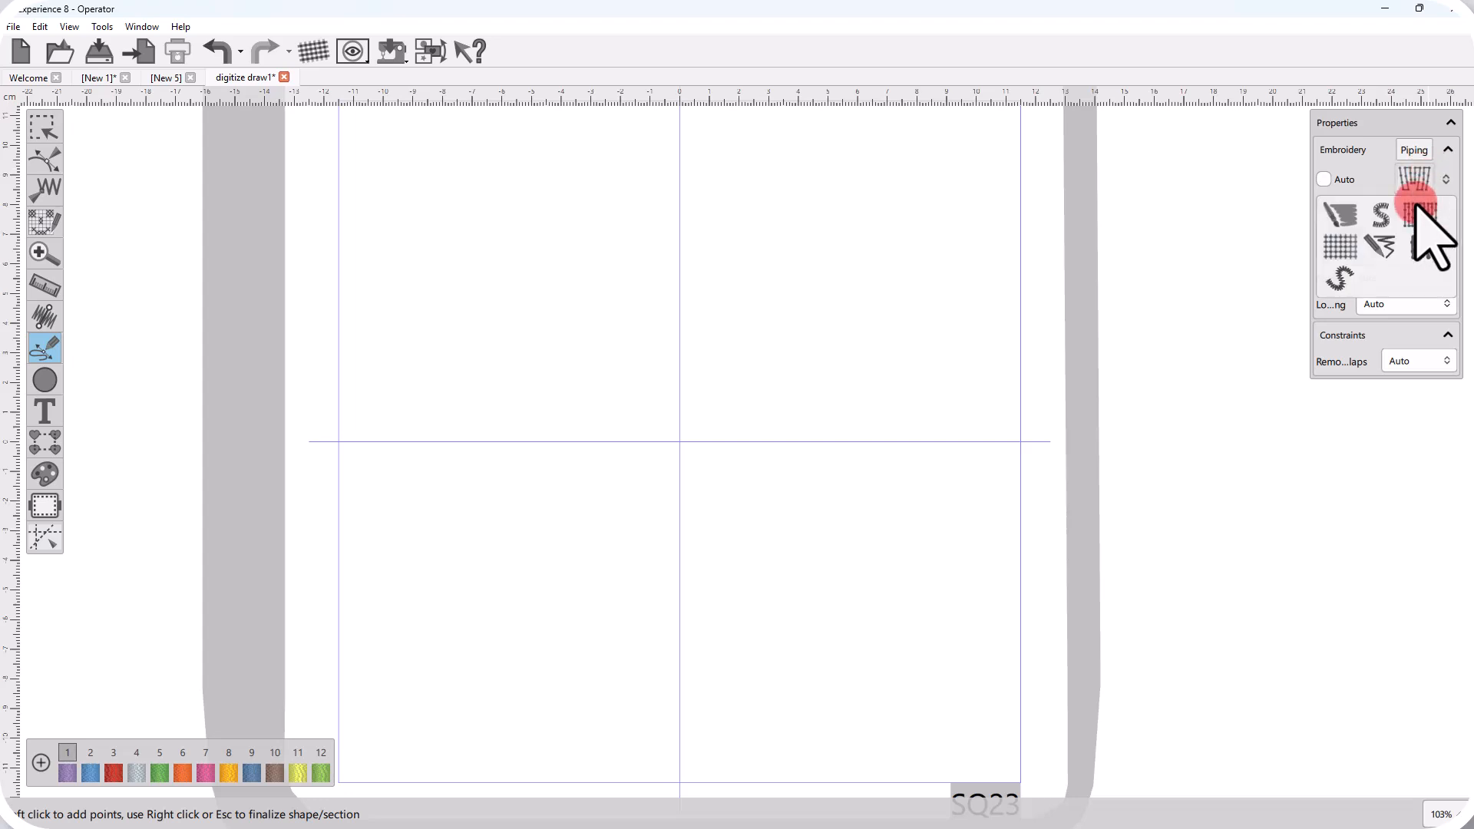
left_click(1348, 283)
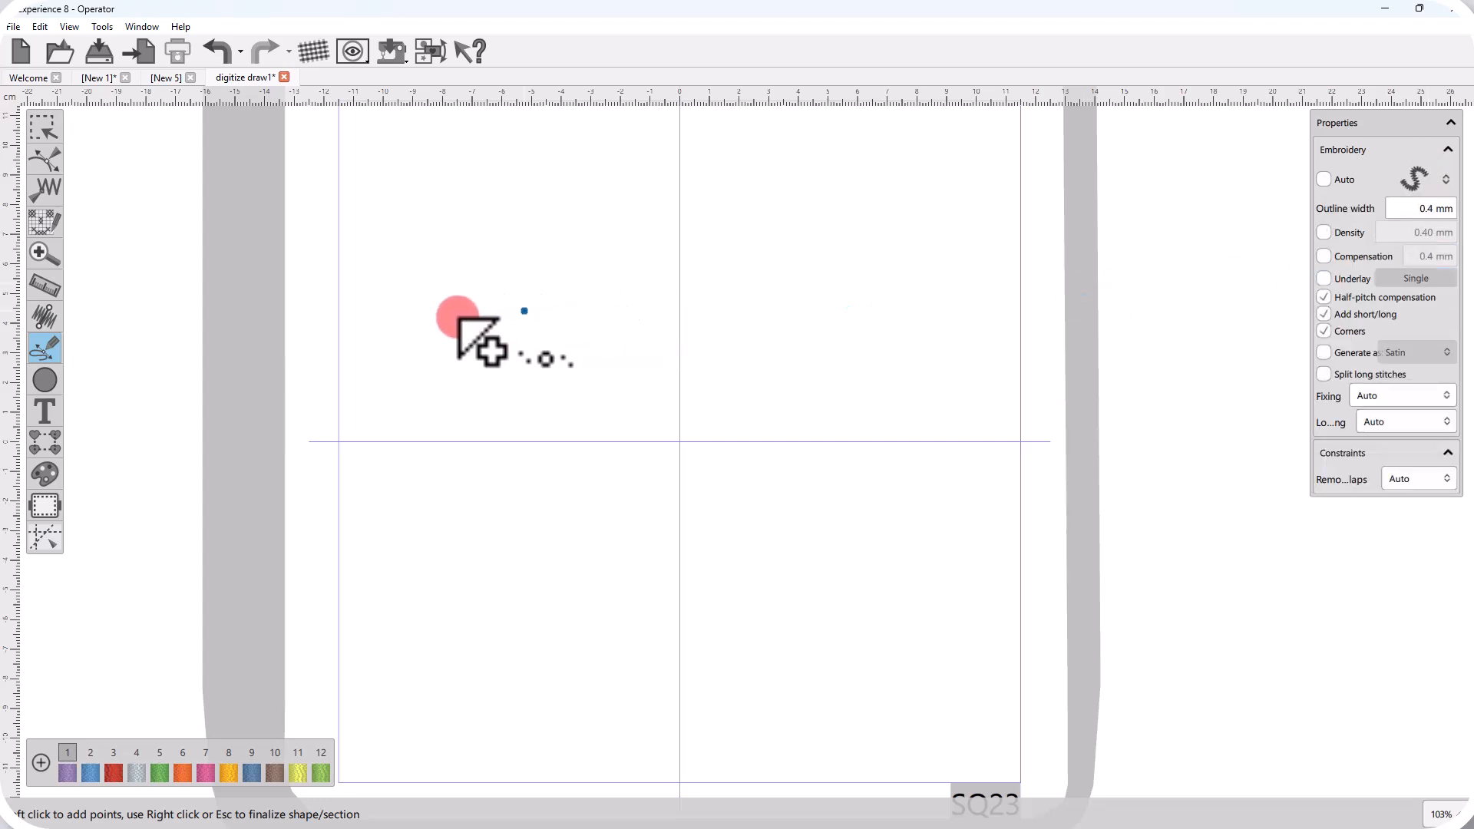
left_click(401, 261)
left_click(417, 214)
left_click(533, 204)
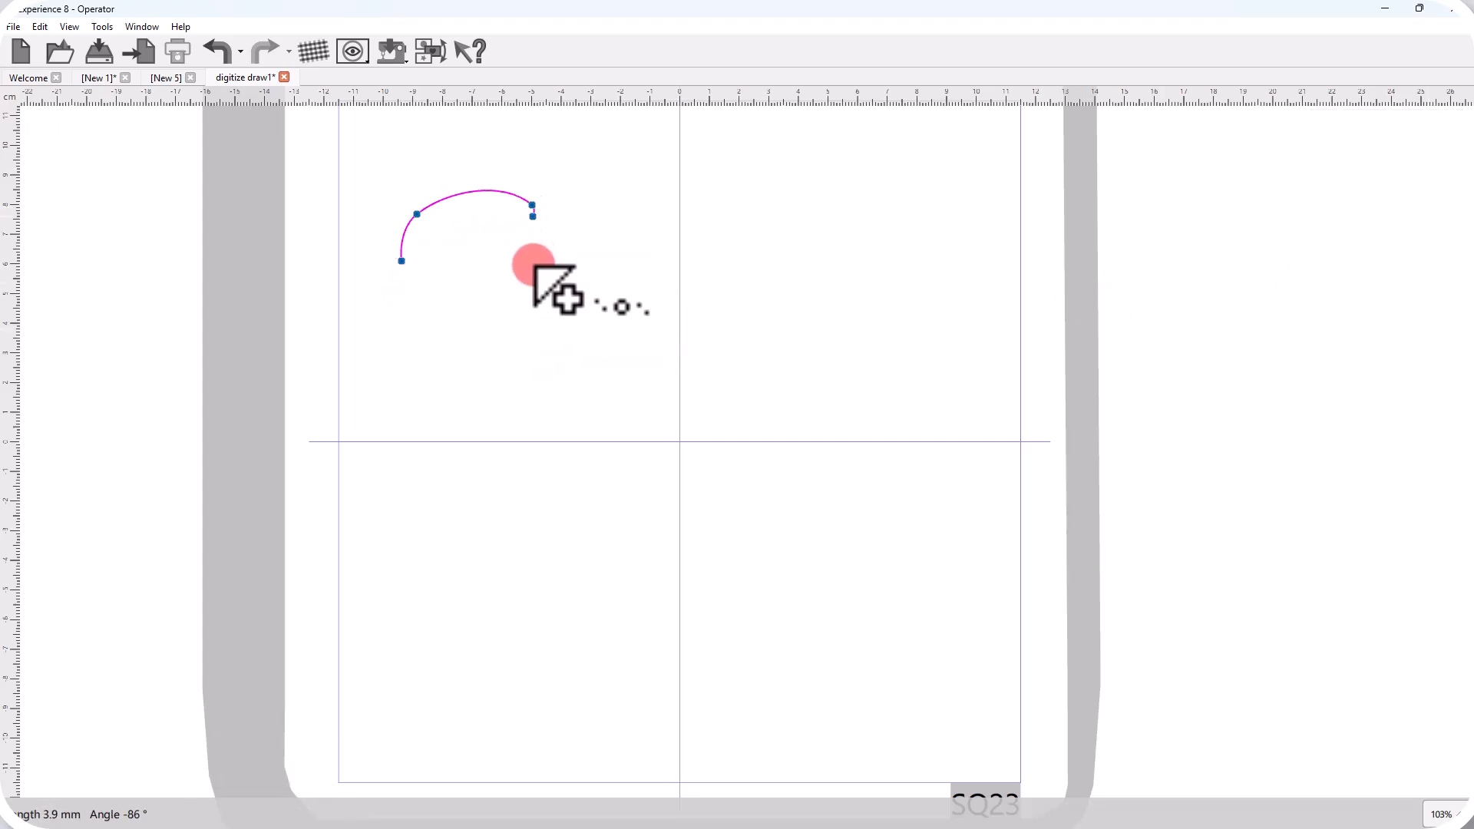
left_click(552, 267)
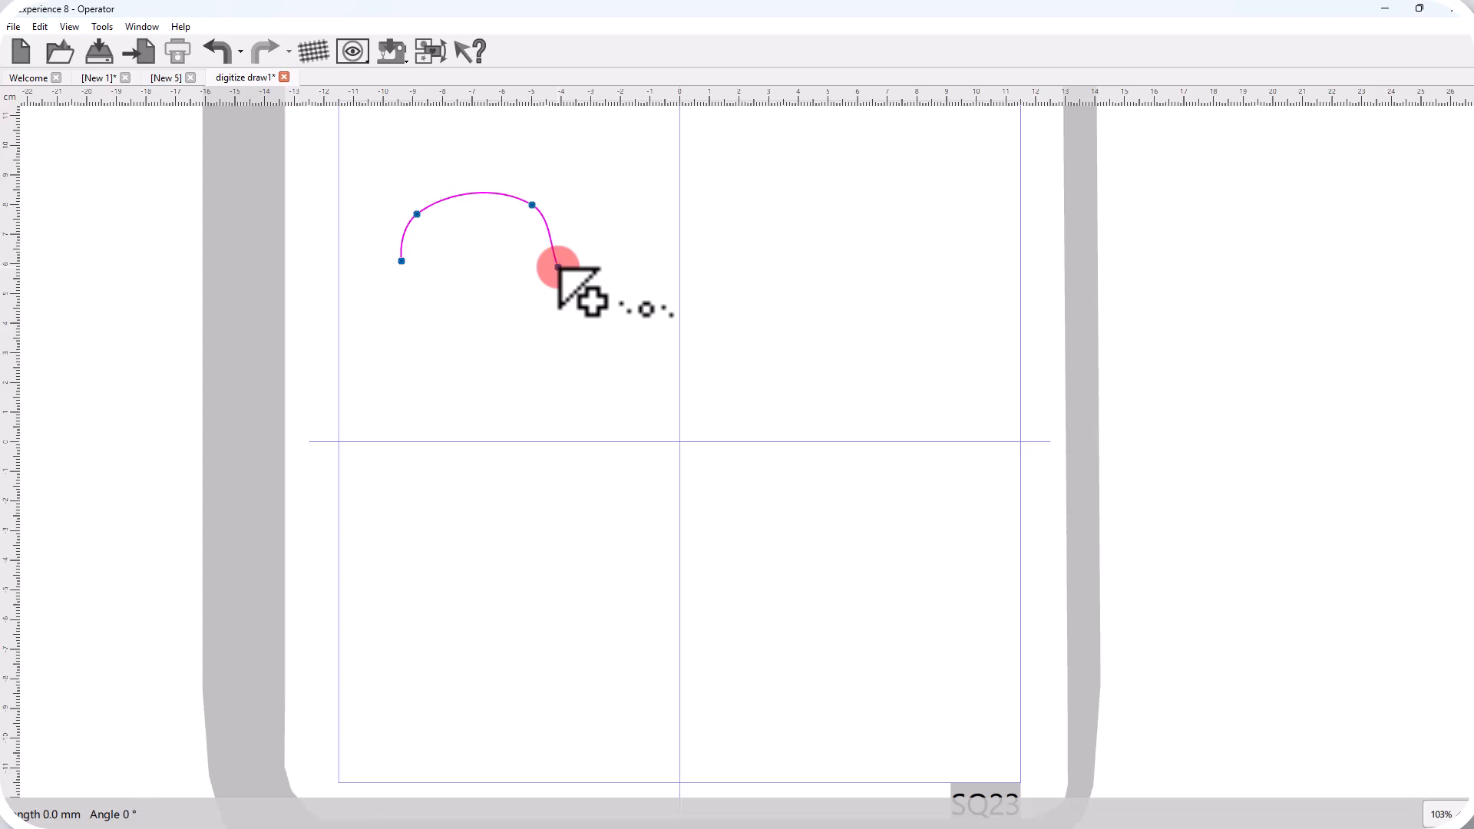
right_click(578, 283)
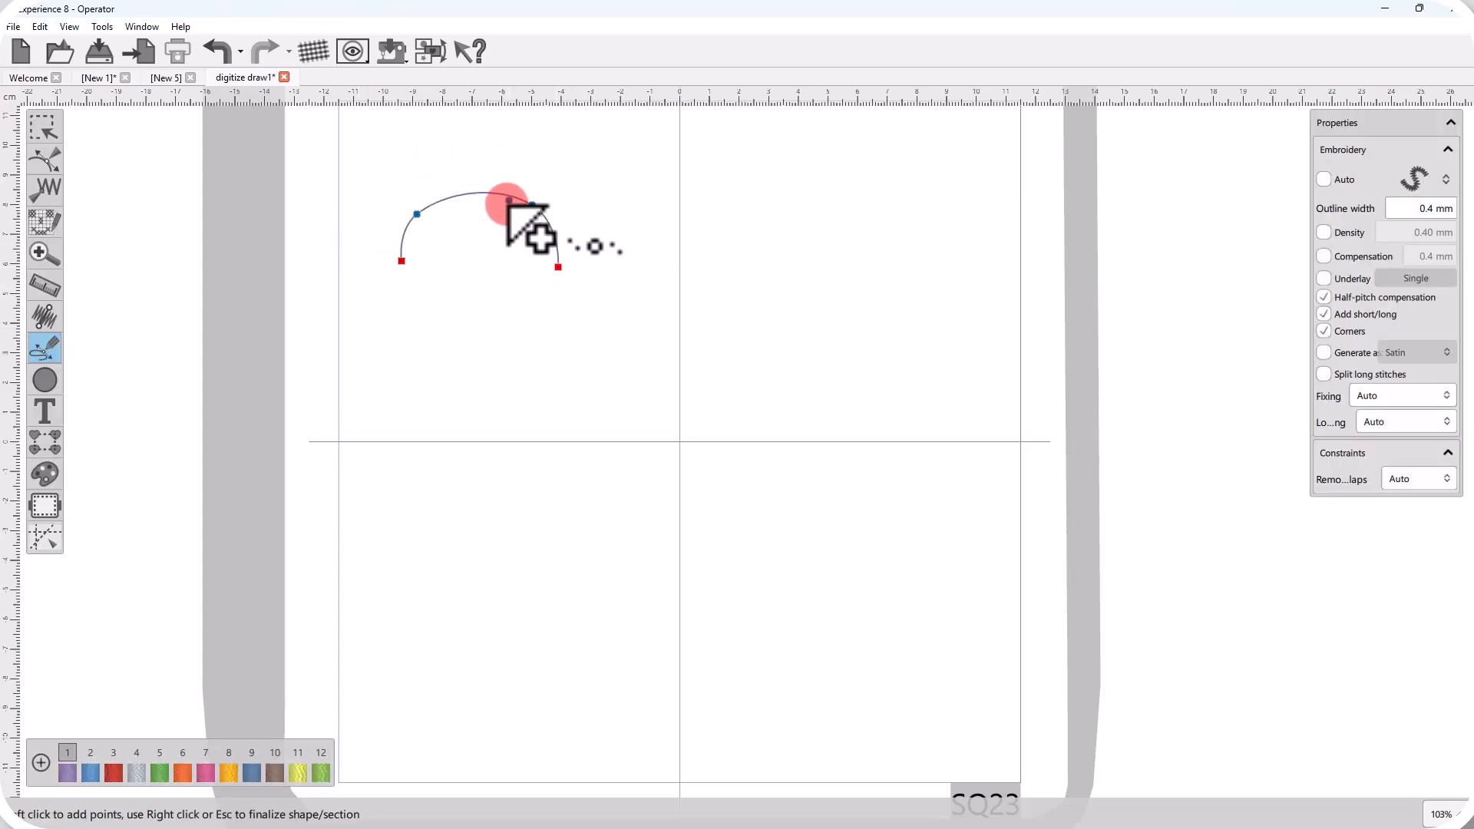
right_click(407, 310)
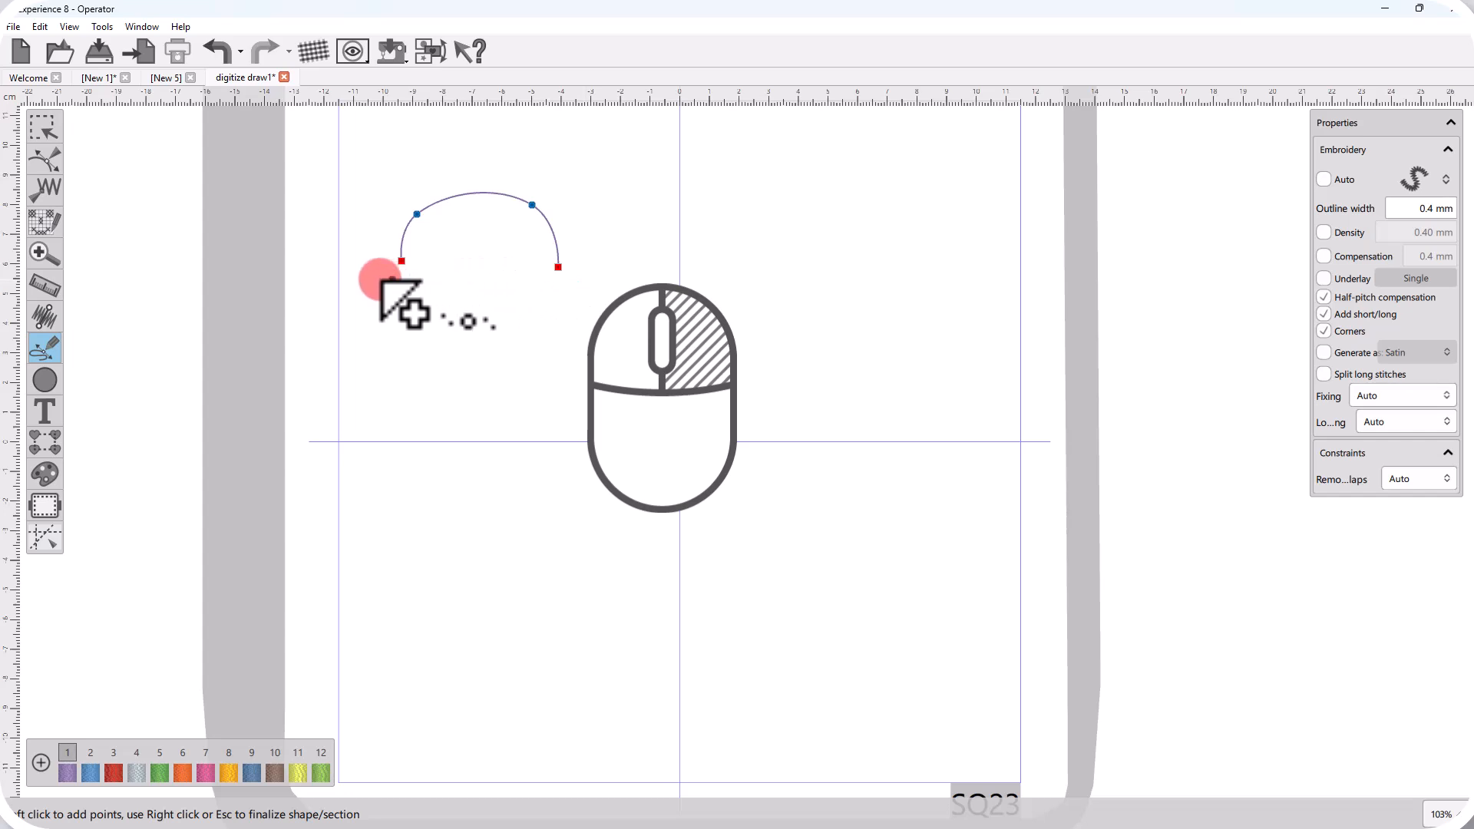
Step: Add a second open section below the arch as a flatter five-point arch about 56 mm wide, and end the section
left_click(409, 367)
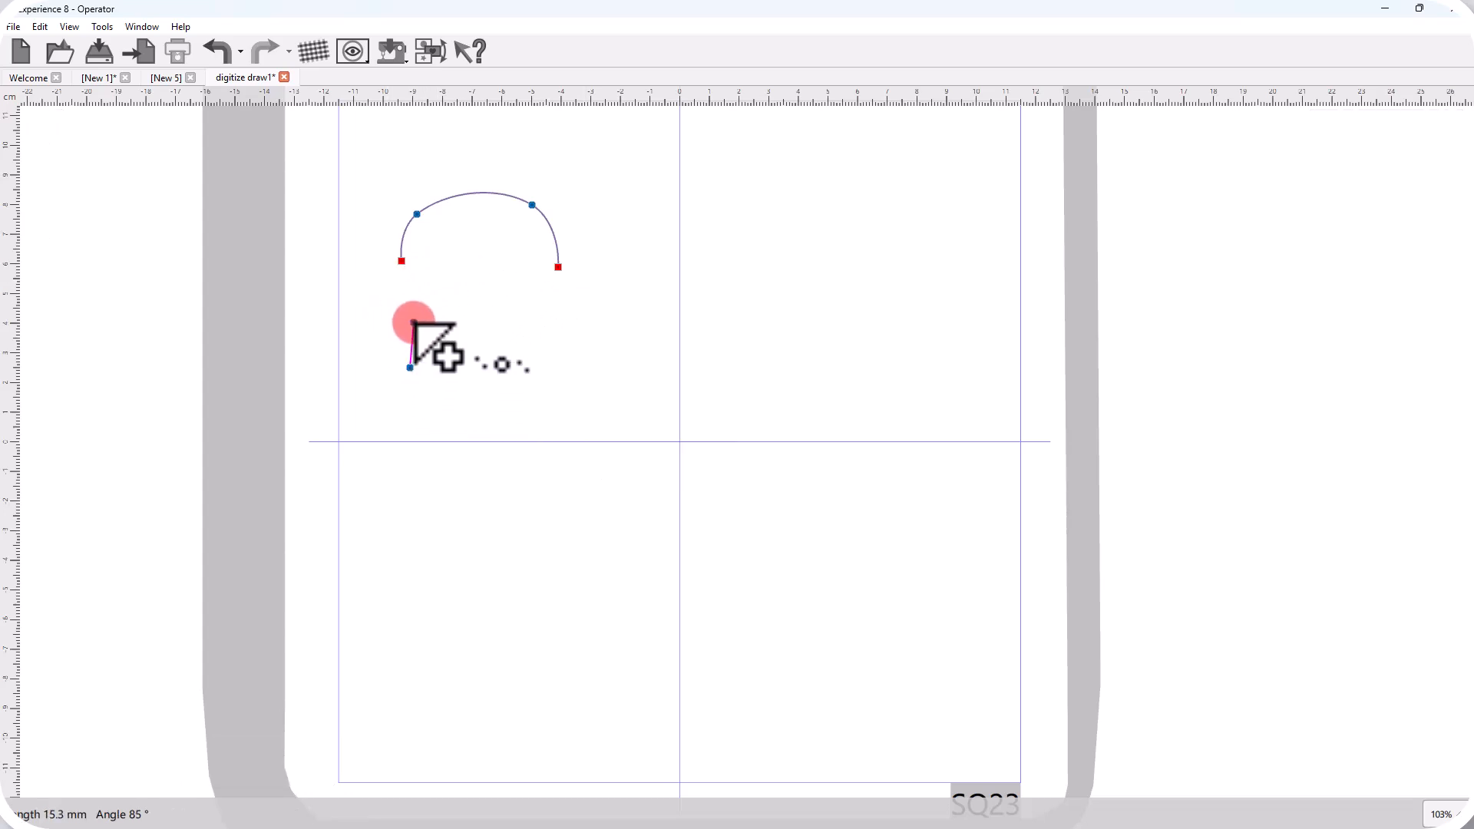
left_click(413, 322)
left_click(475, 309)
left_click(563, 325)
left_click(569, 370)
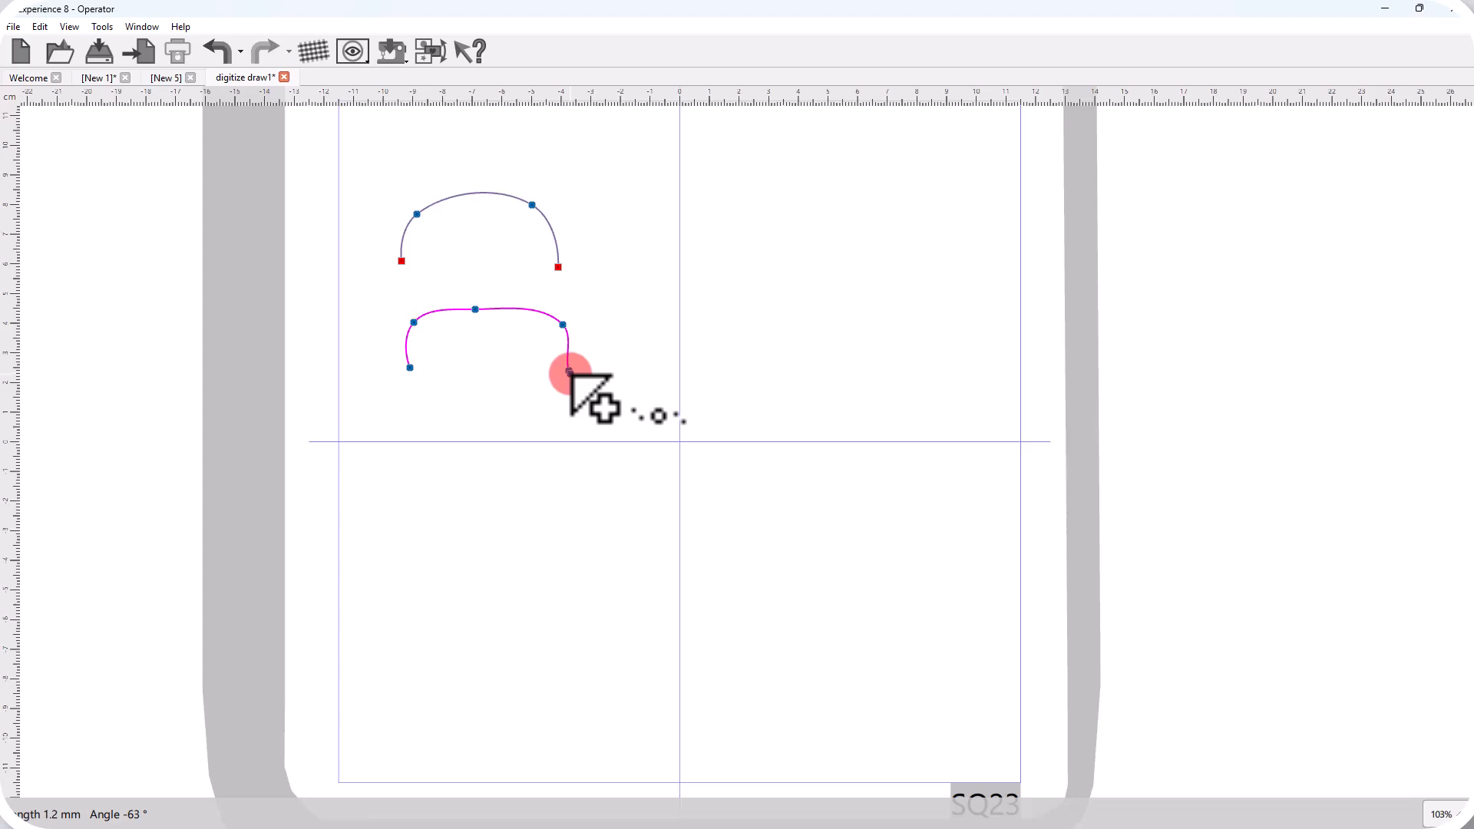
right_click(569, 370)
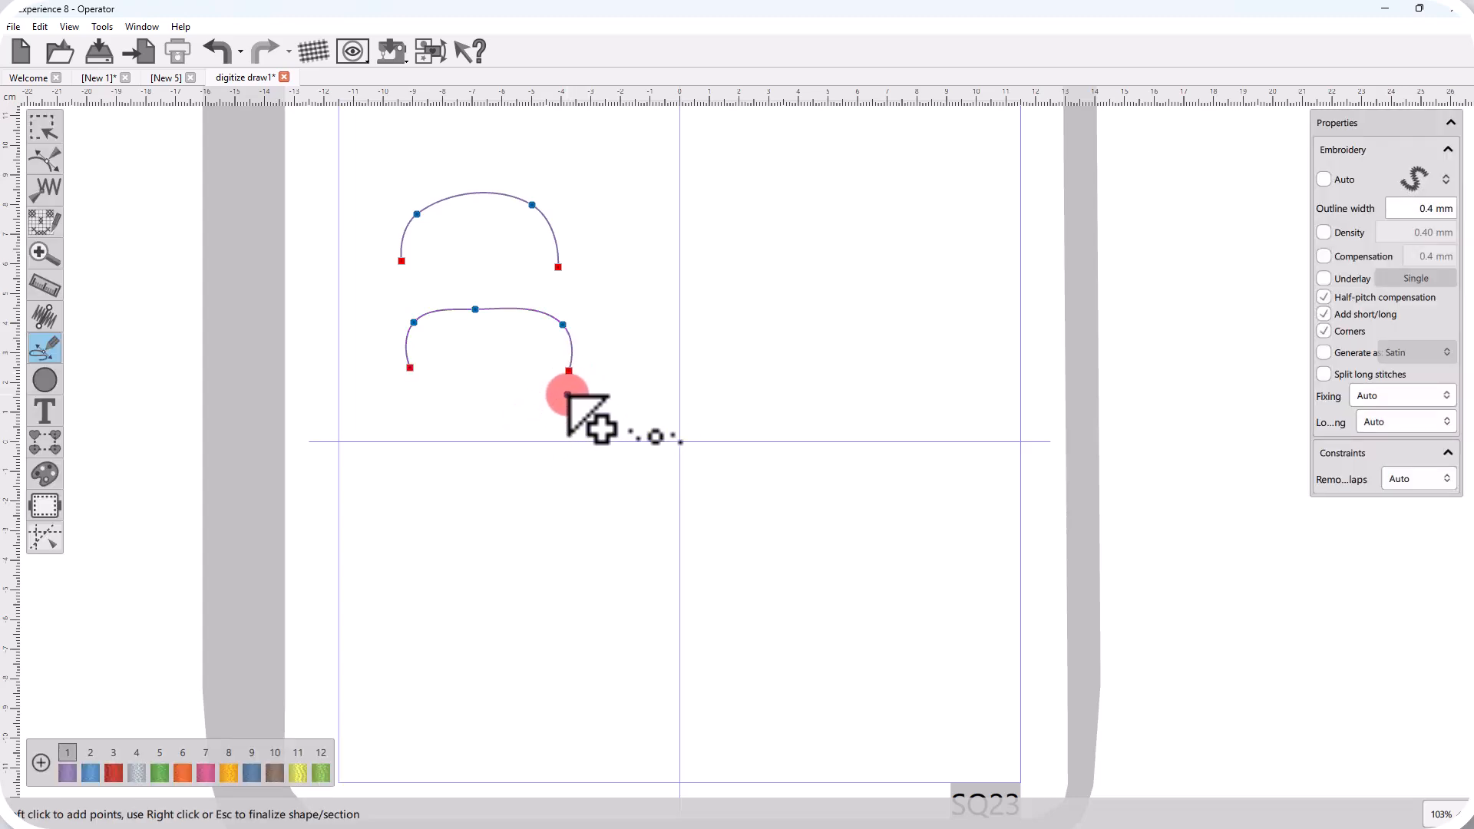
Step: Add an open U-shaped section below the second arch and finalize all sections as one object about 58 mm wide and 88 mm high
left_click(567, 395)
left_click(533, 441)
left_click(457, 448)
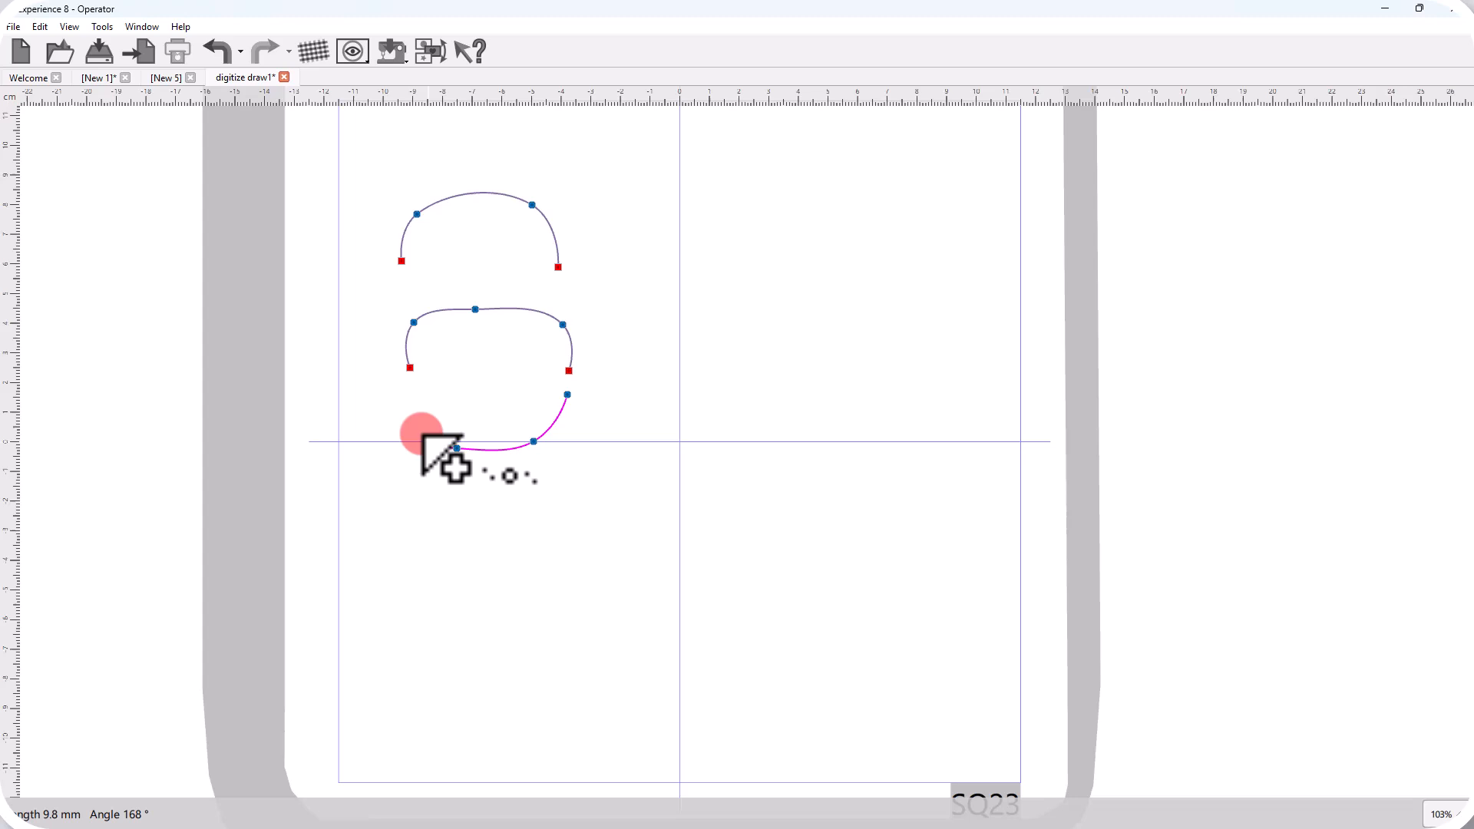
right_click(414, 394)
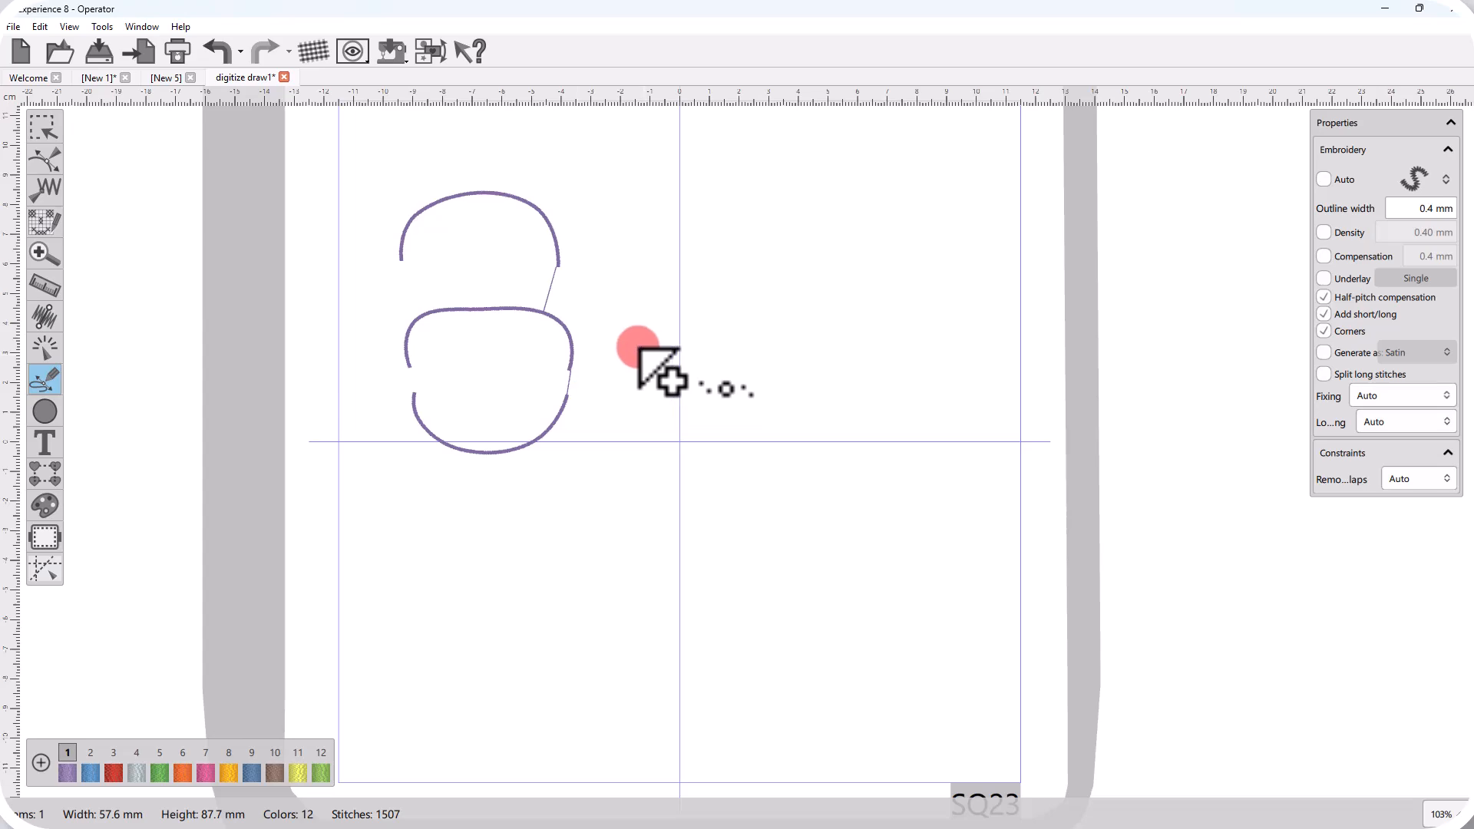
Step: Outline digitize a closed oval beside the three-section shape, about 23 mm wide and 36 mm high, and leave the tool
left_click(610, 273)
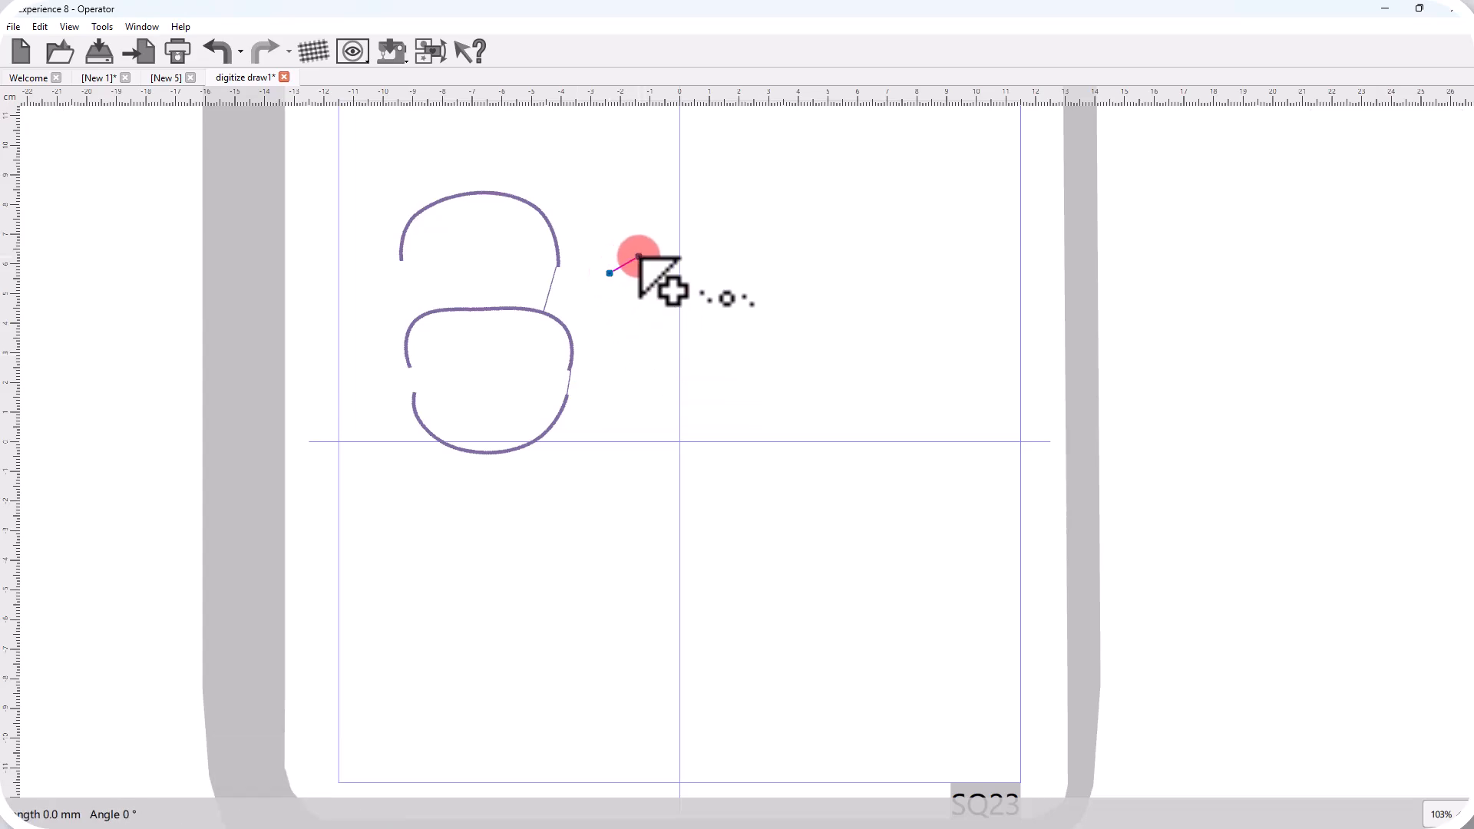
key("Return")
key("Escape")
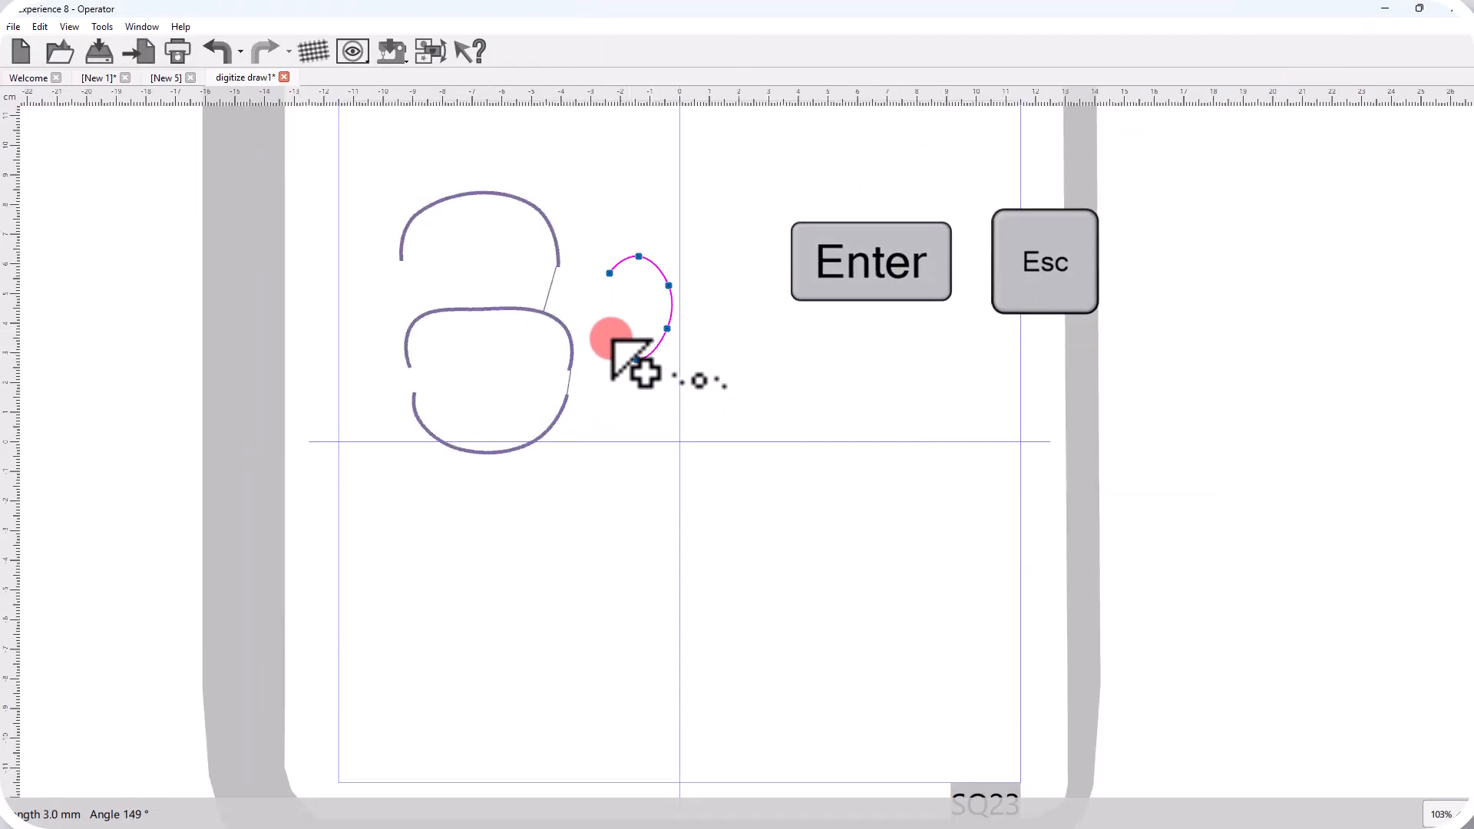
key("Escape")
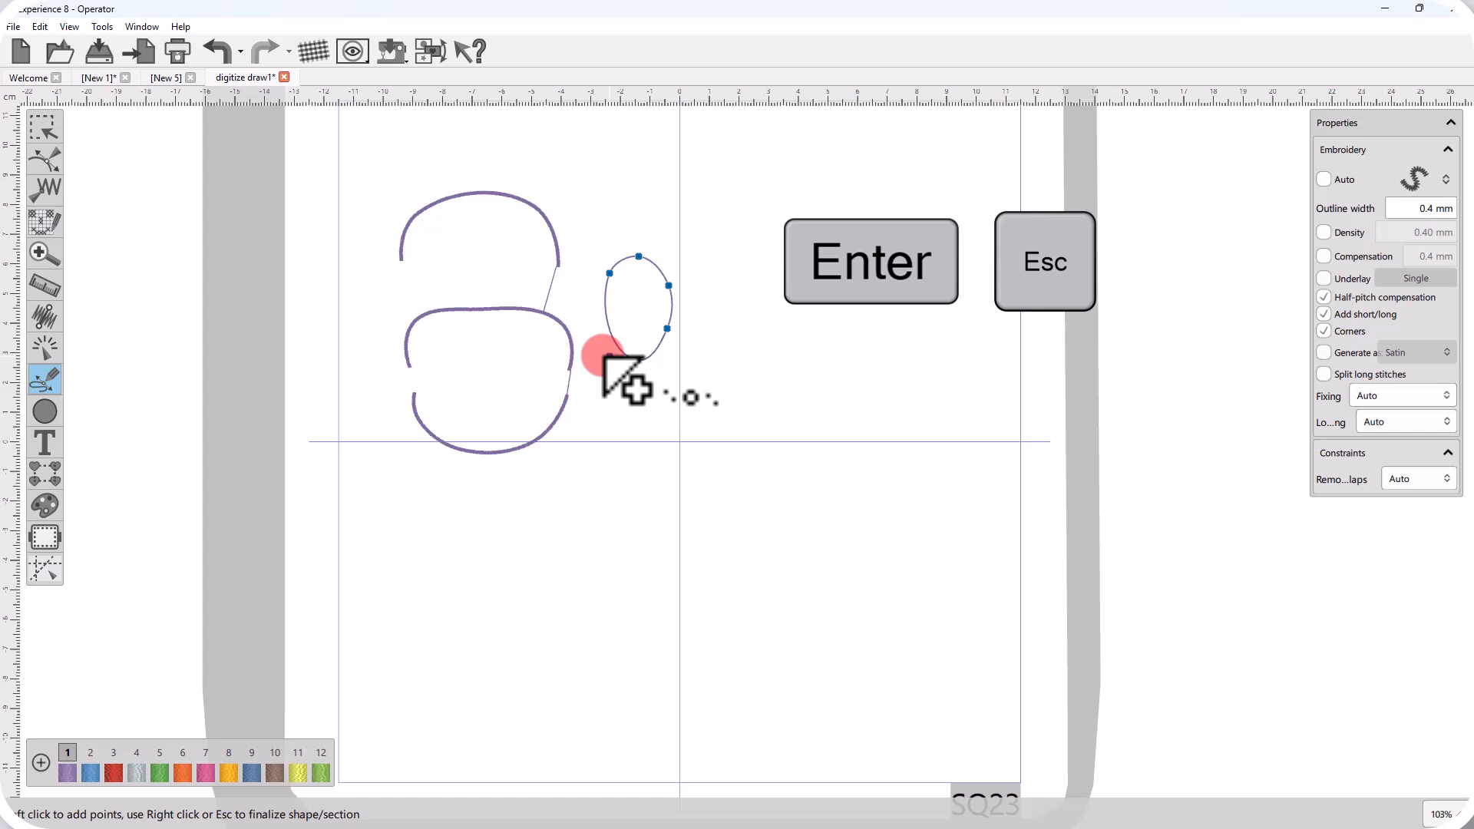
right_click(599, 351)
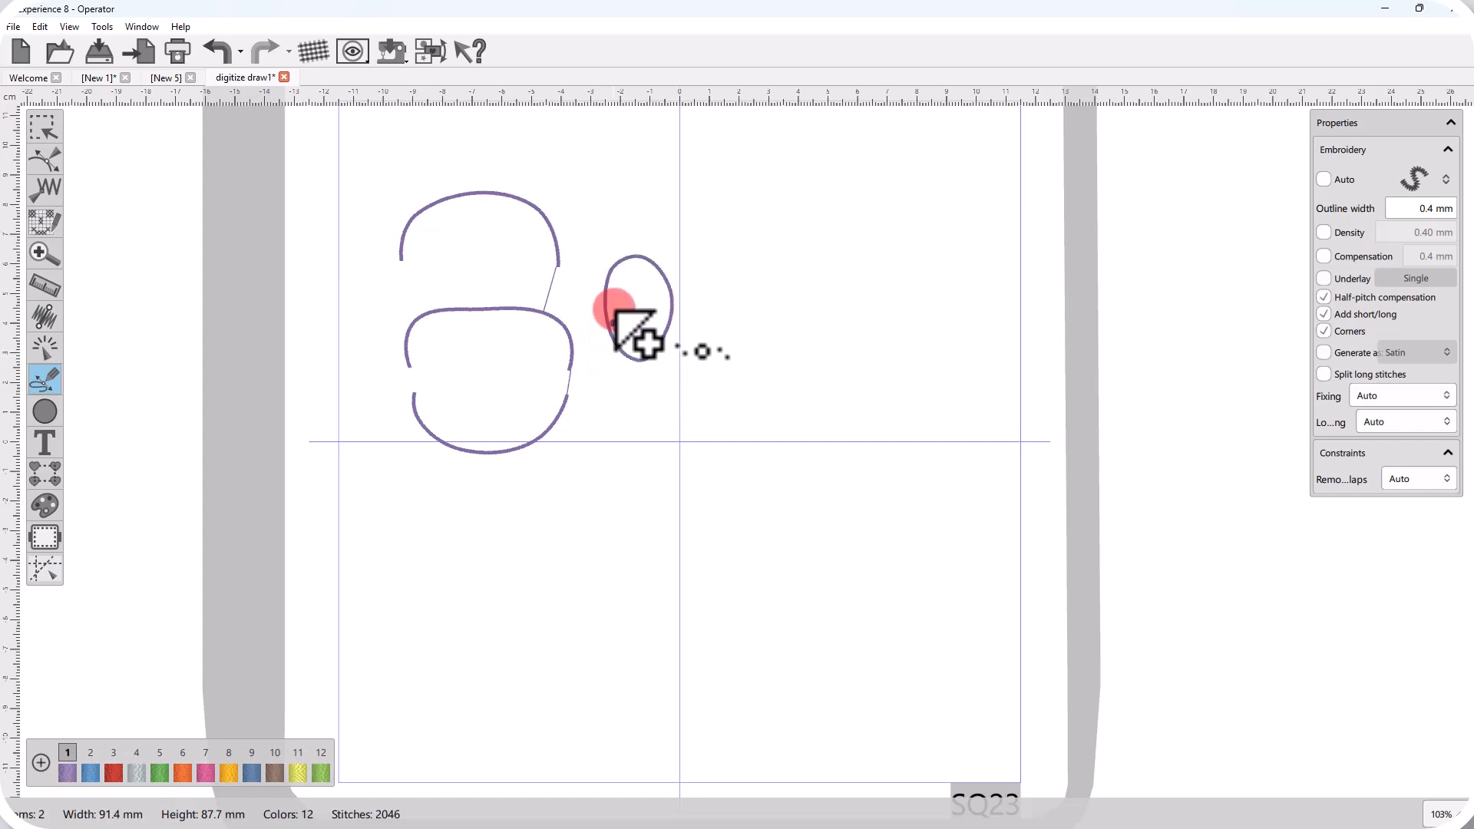
mouse_move(609, 296)
left_mouse_down()
mouse_move(600, 330)
mouse_move(703, 311)
left_mouse_up()
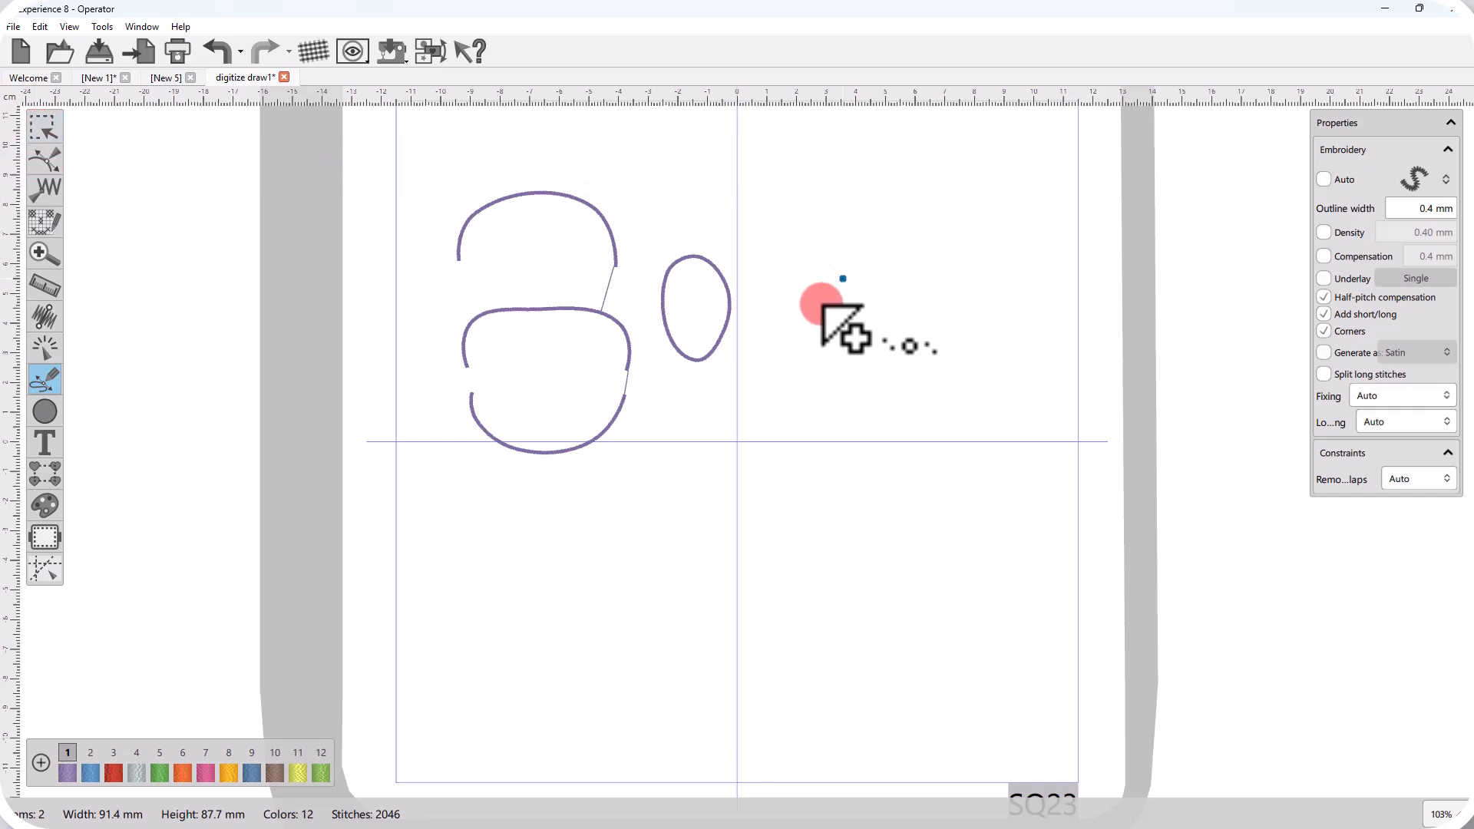
left_click_drag(822, 304, 777, 310)
key("Escape")
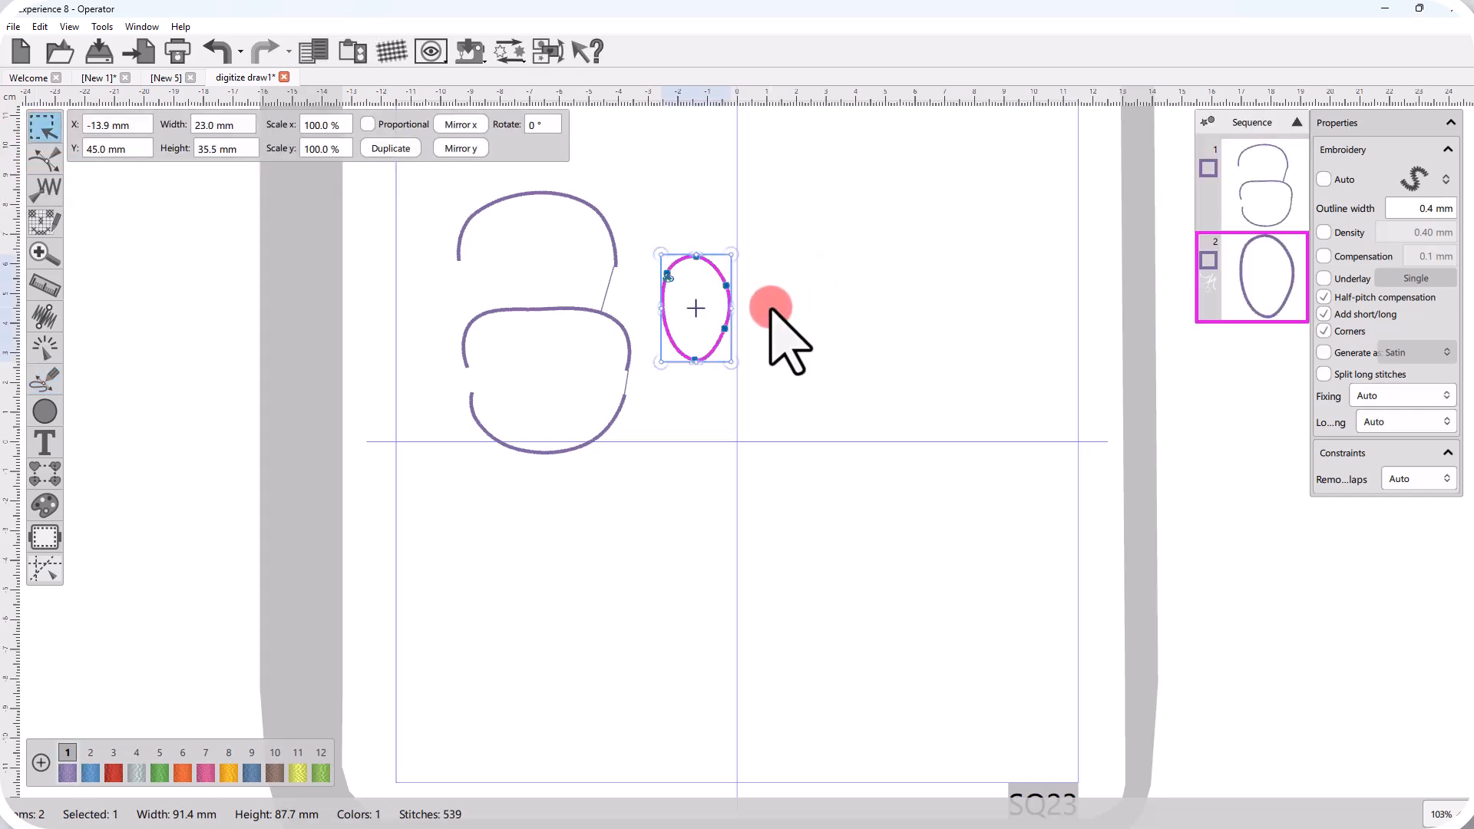
Step: Deselect the oval and select the three-section shape to examine its sections and nodes
left_click(769, 307)
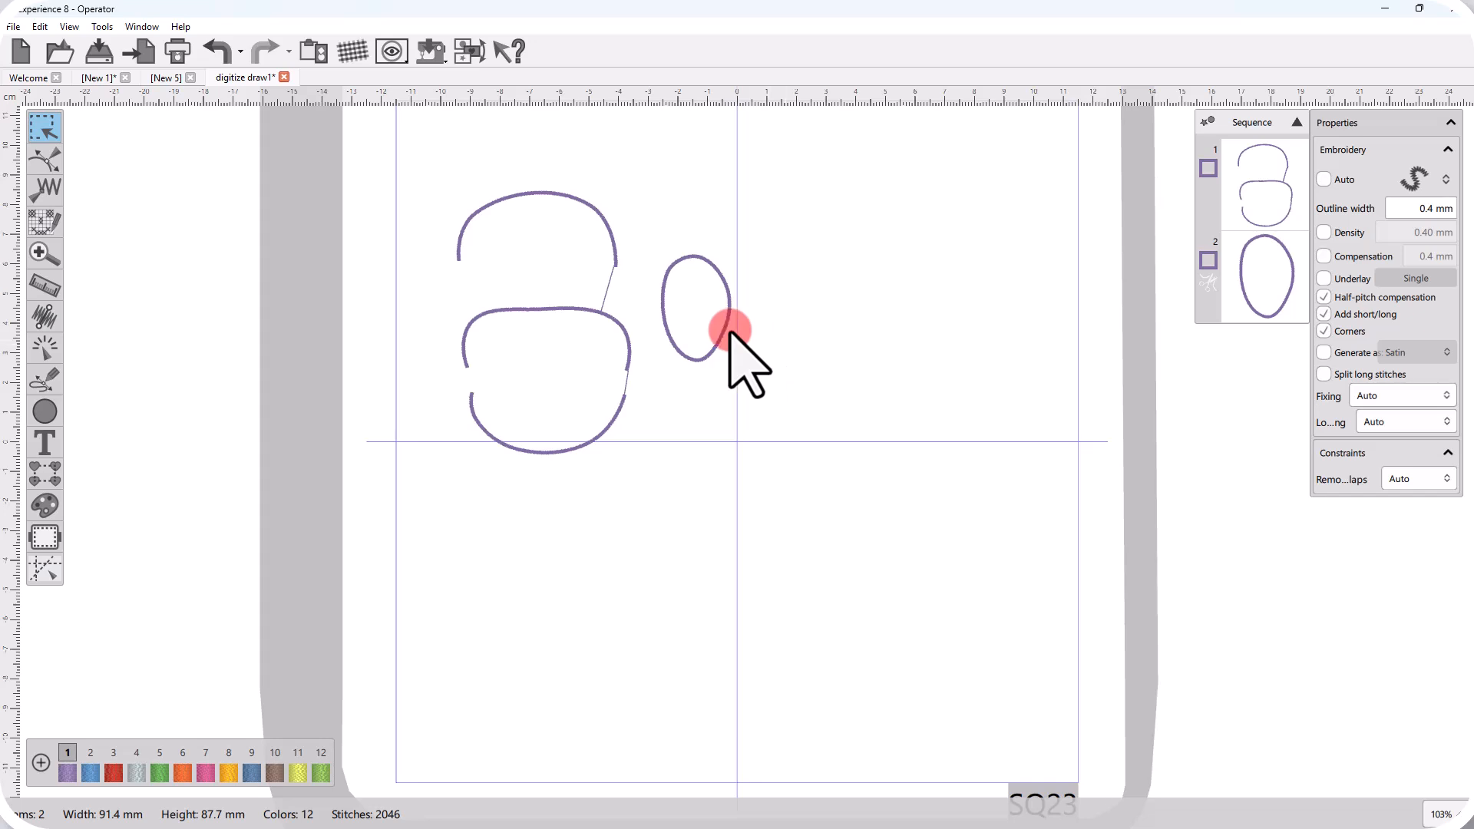
left_click(612, 251)
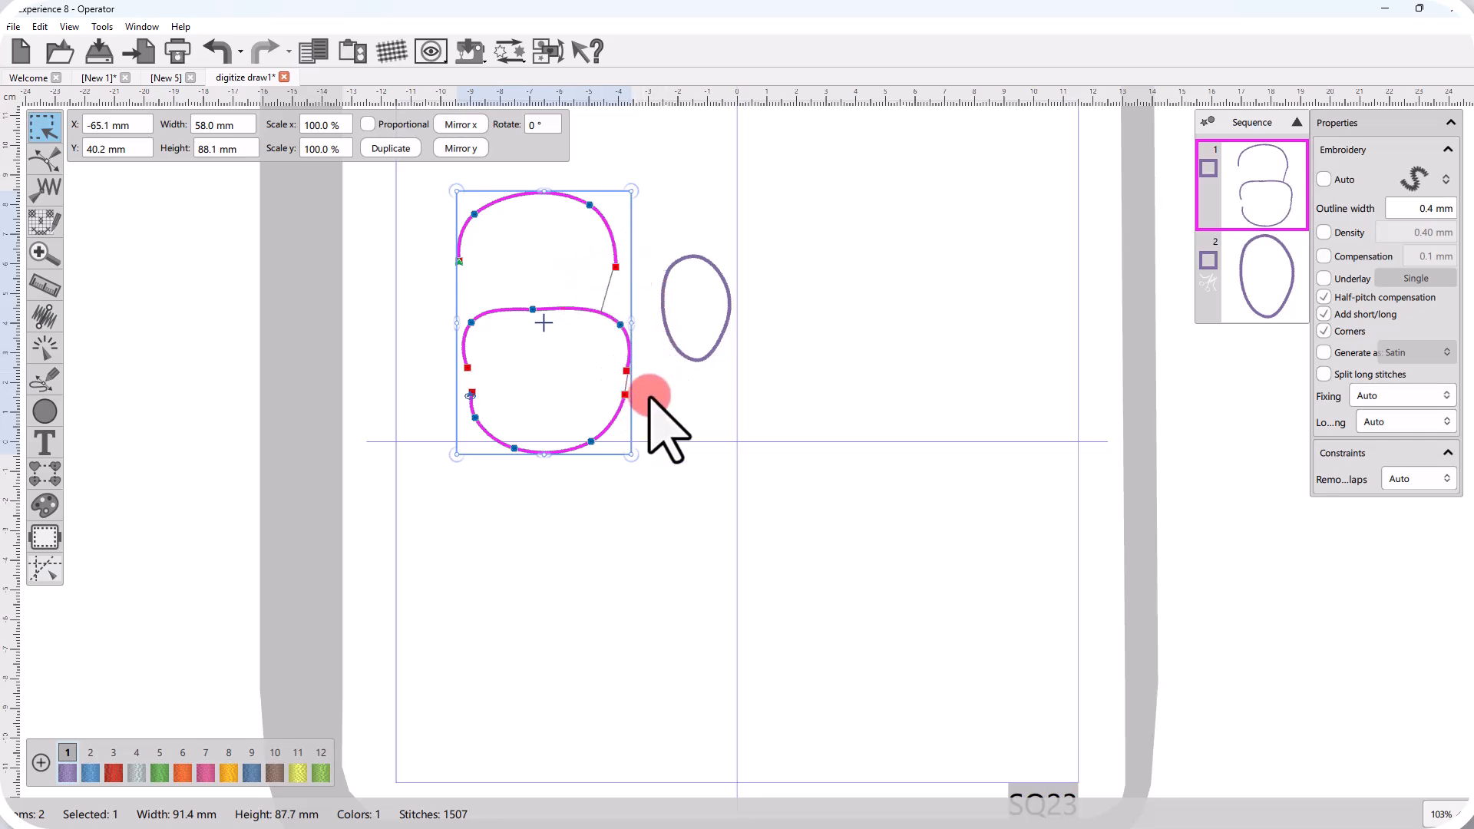
left_click(702, 413)
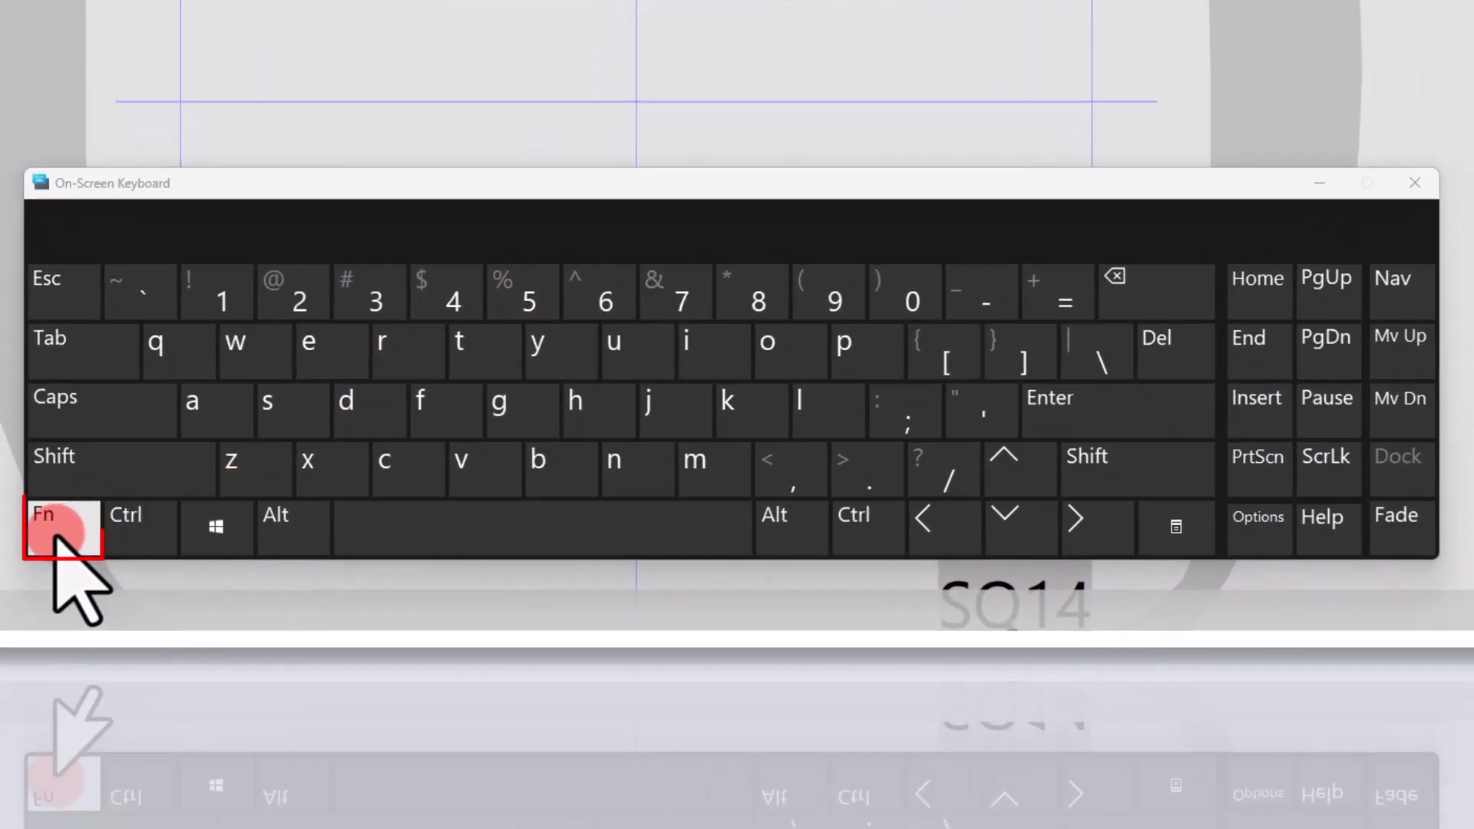
Step: Switch the on-screen keyboard to its function keys and draw a three-point trial shape in the SQ14 hoop
left_click(54, 537)
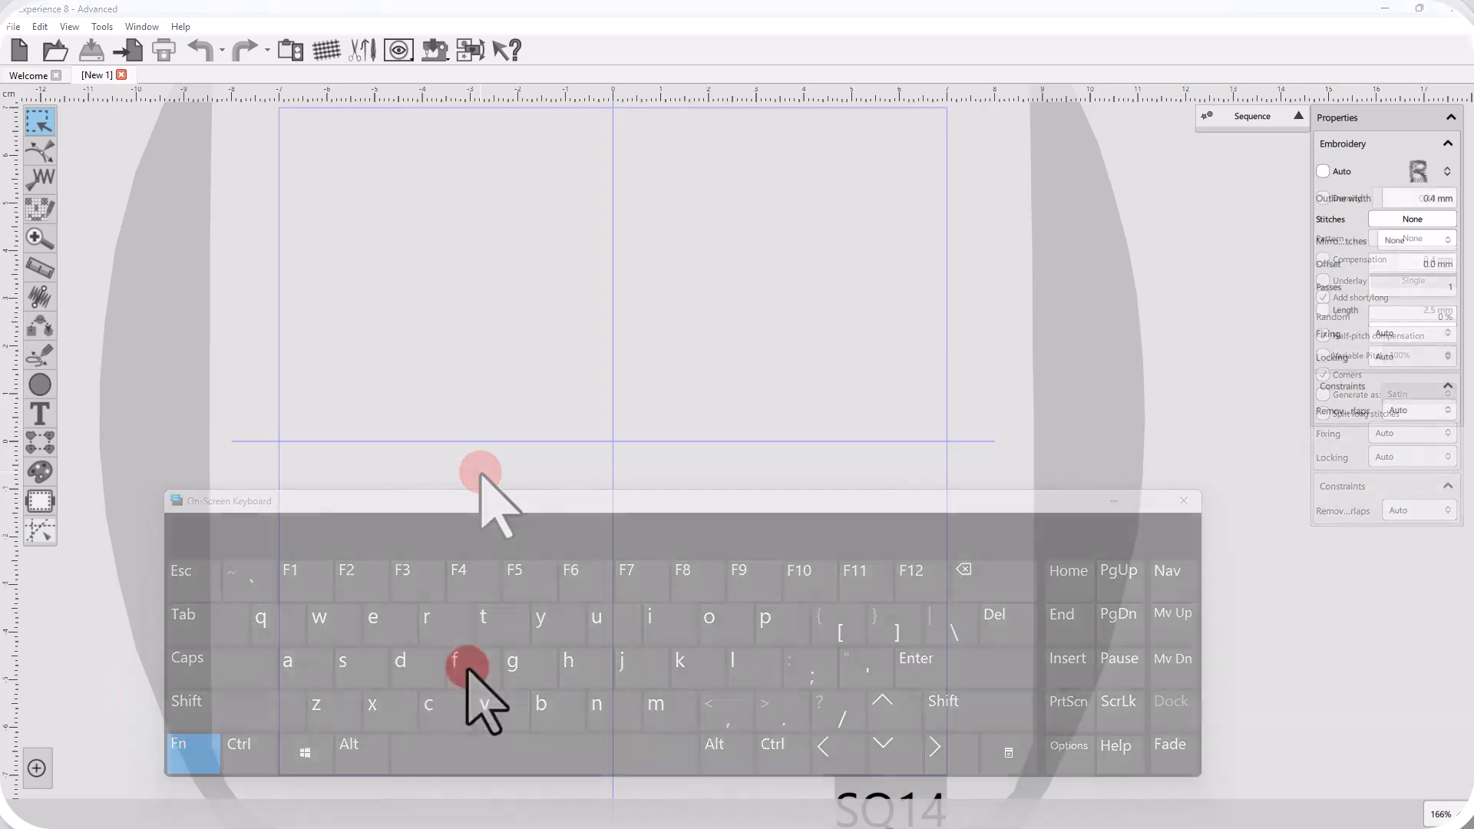
key("F3")
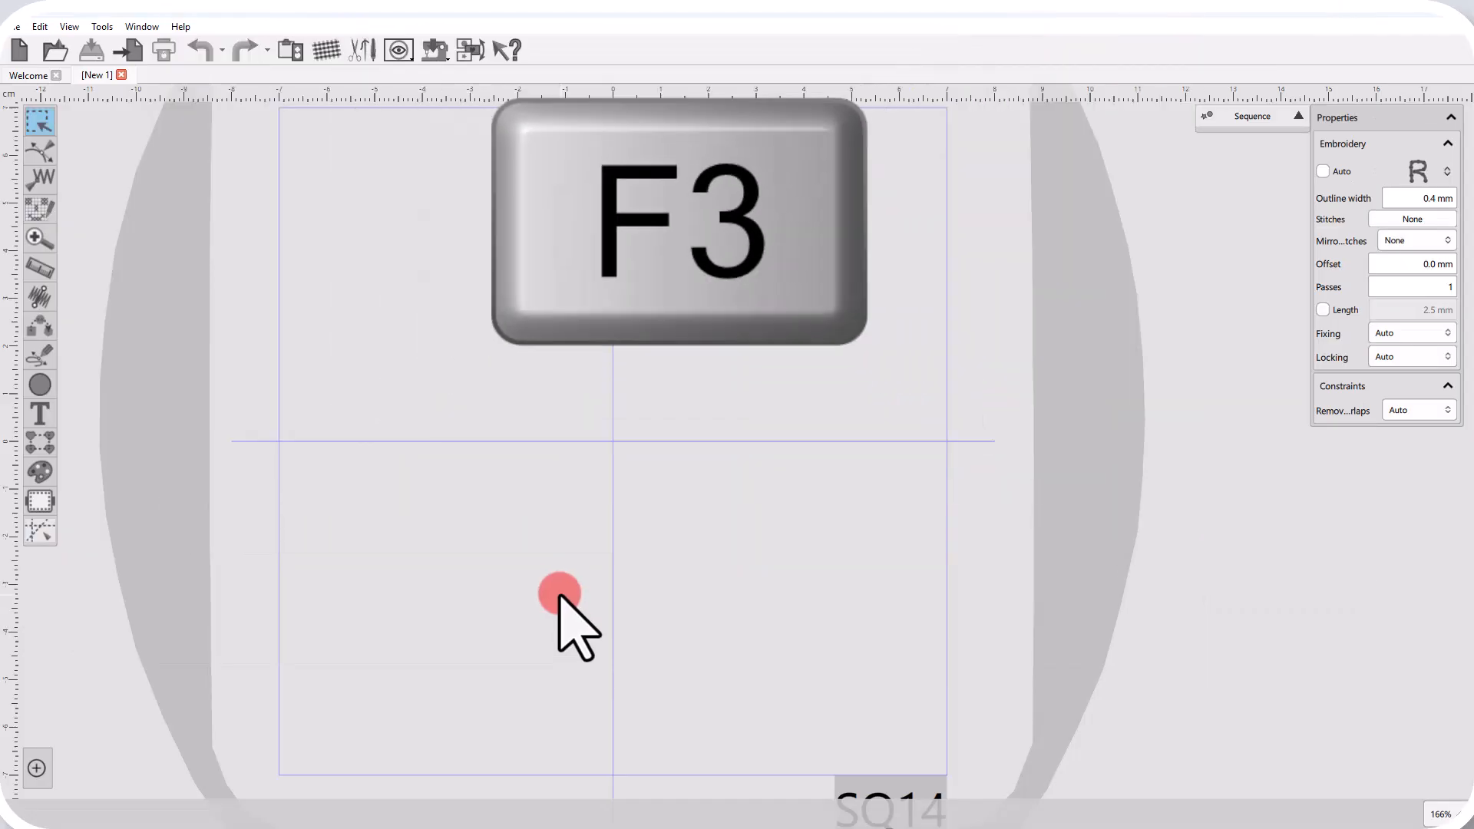
left_click(346, 359)
left_click(363, 285)
left_click(514, 357)
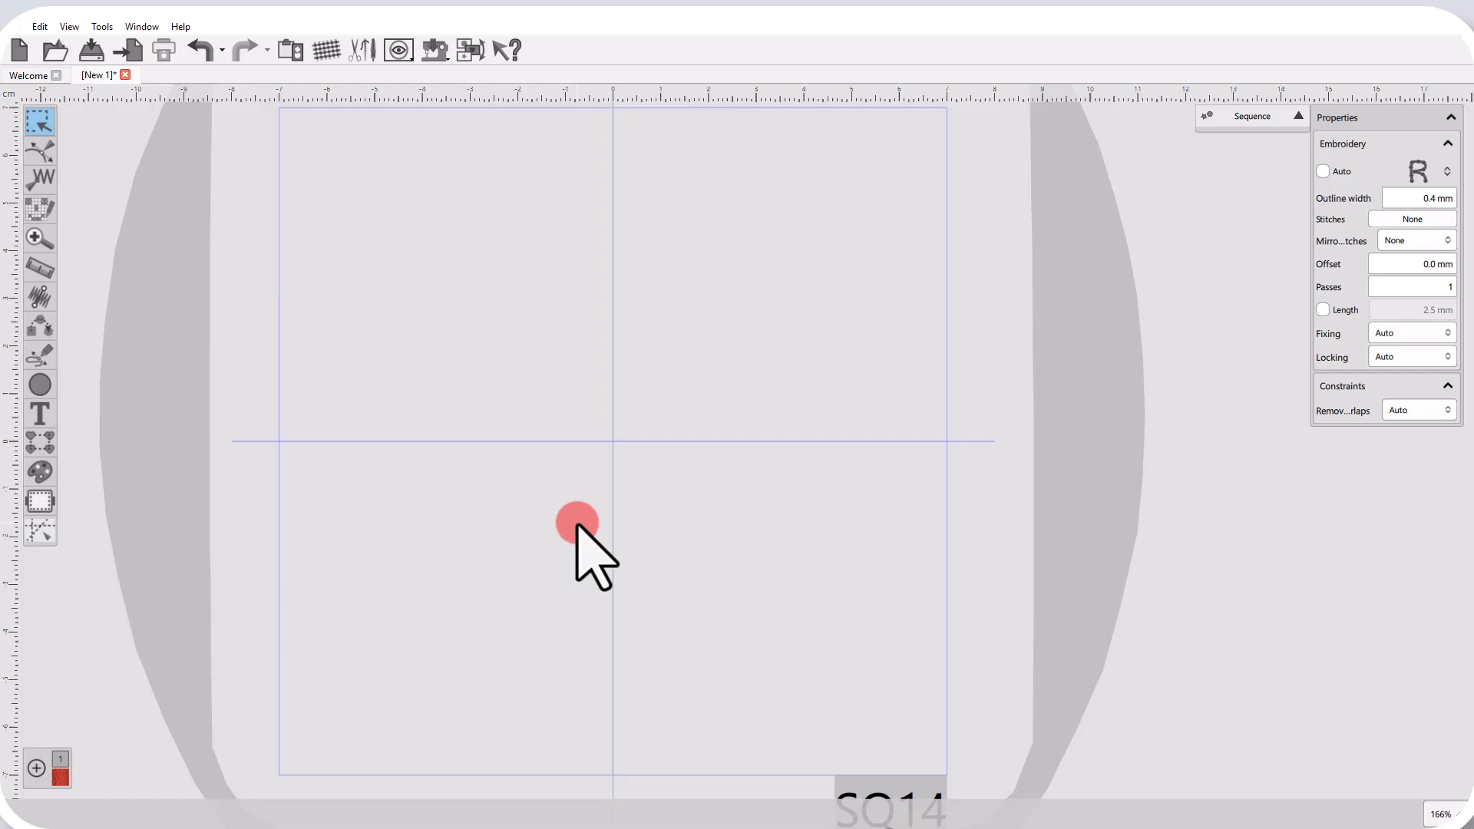
Step: With Pair-point digitize and the satin stitch type, draw a three-pair curved shape in black, about 36 mm wide and 45 mm high
key("F4")
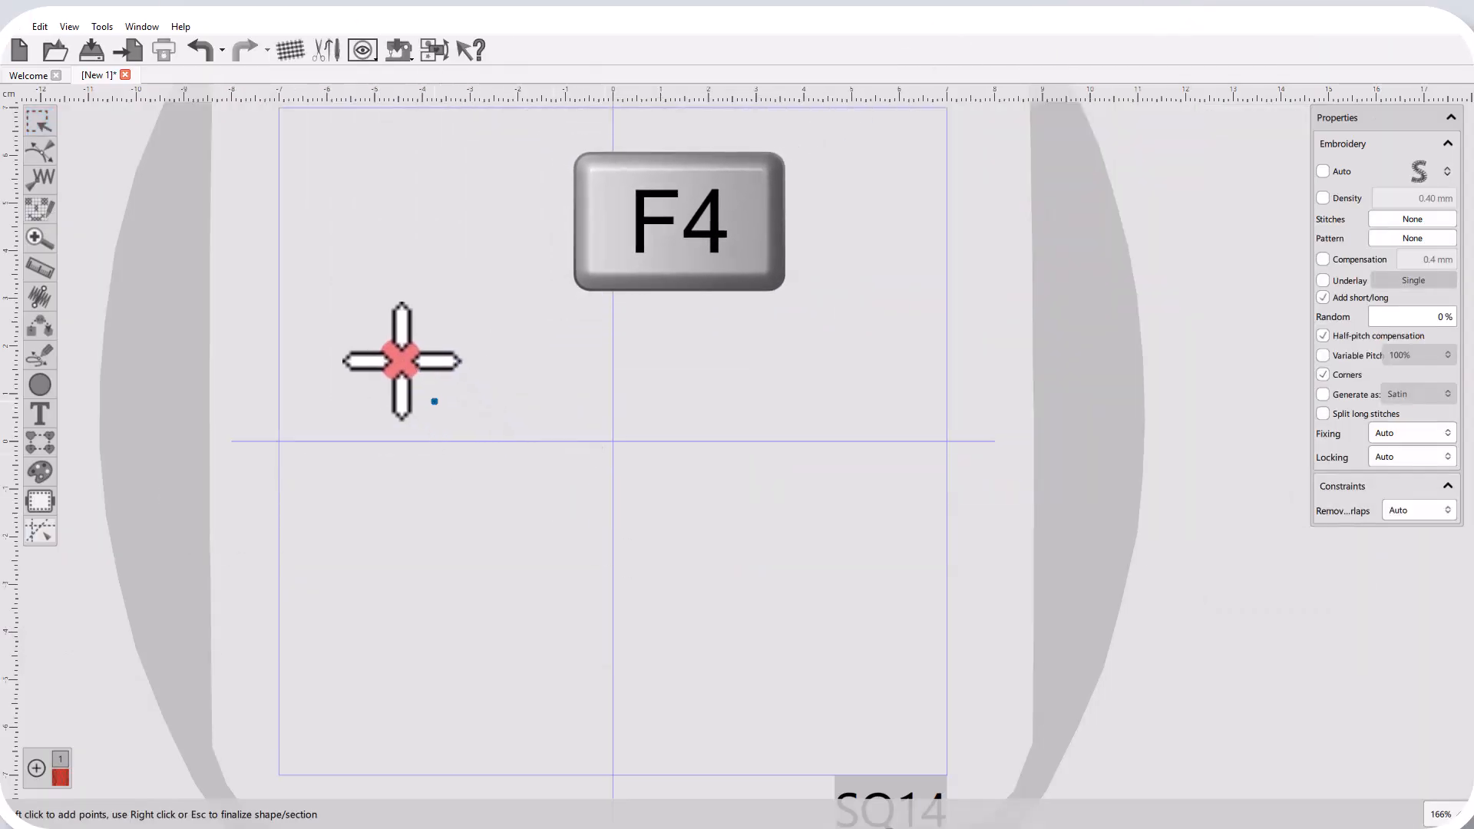
left_click(343, 175)
left_click(514, 178)
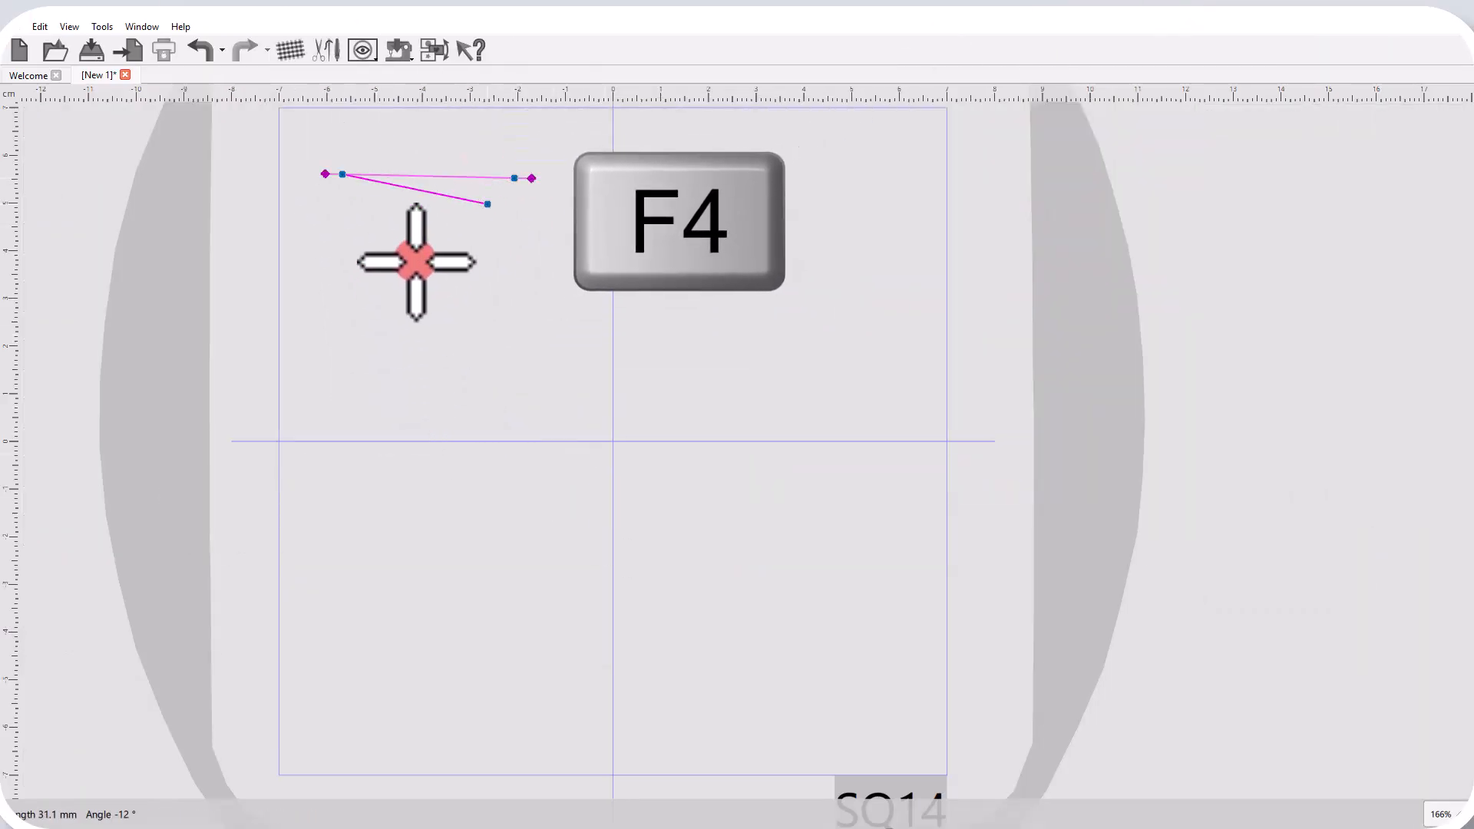
left_click(410, 263)
left_click(495, 271)
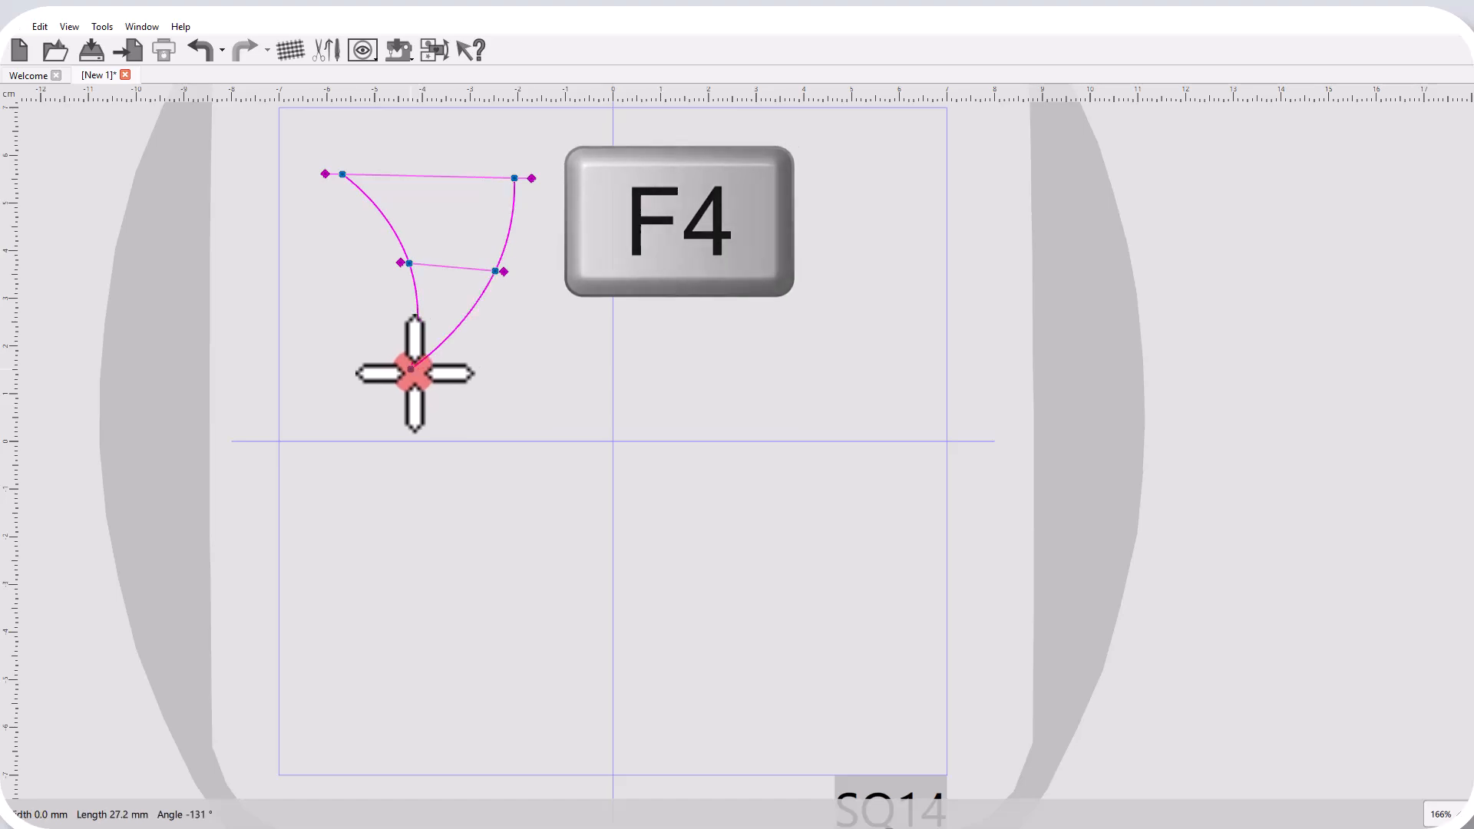
left_click(411, 369)
right_click(502, 394)
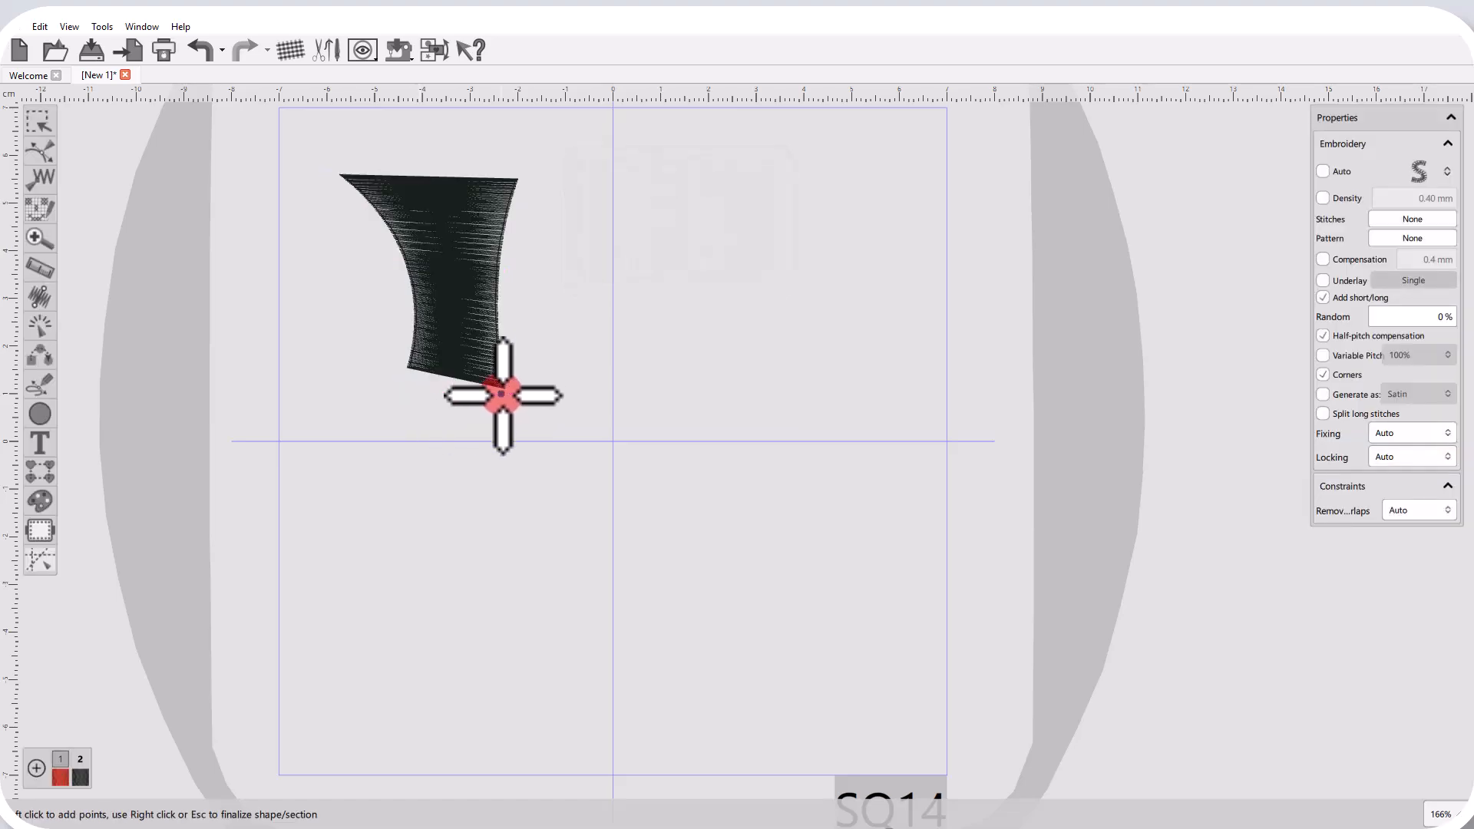
Step: Leave Pair-point digitize, inspect the black satin shape up close, and delete it from the hoop
scroll(414, 213, "up", 5)
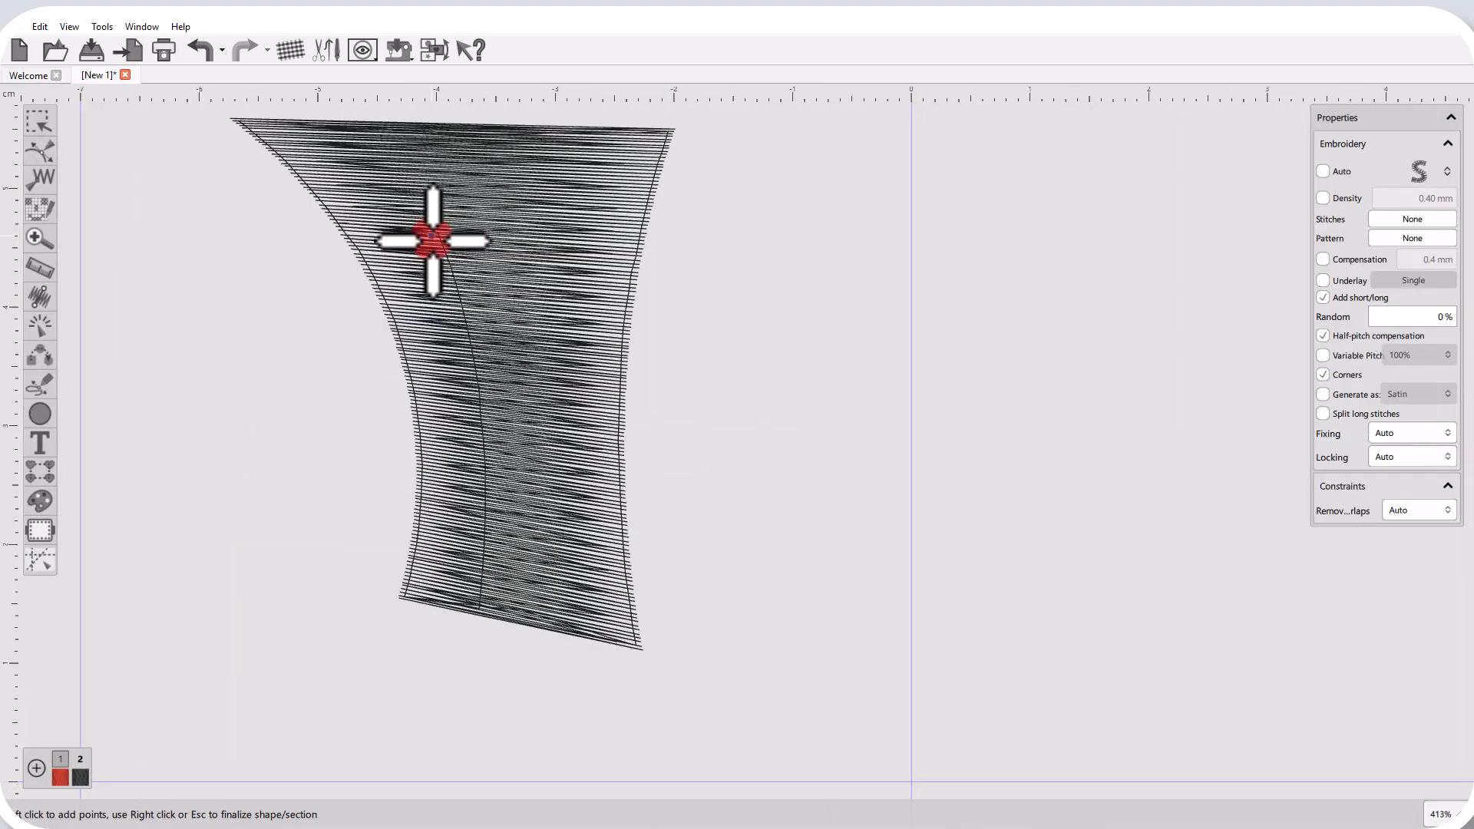
right_click(486, 343)
left_click(826, 460)
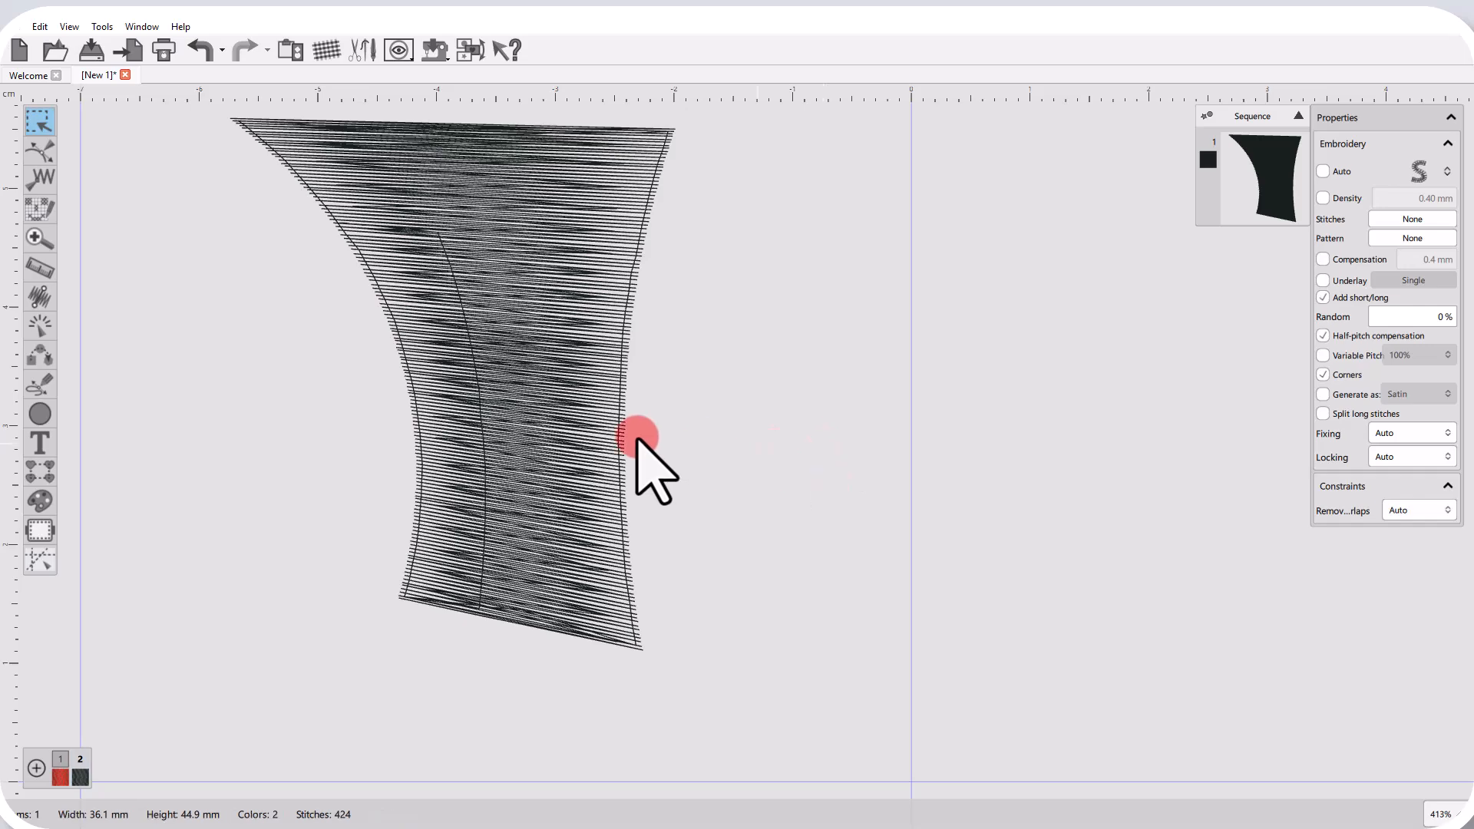
left_click(559, 438)
scroll(491, 416, "down", 4)
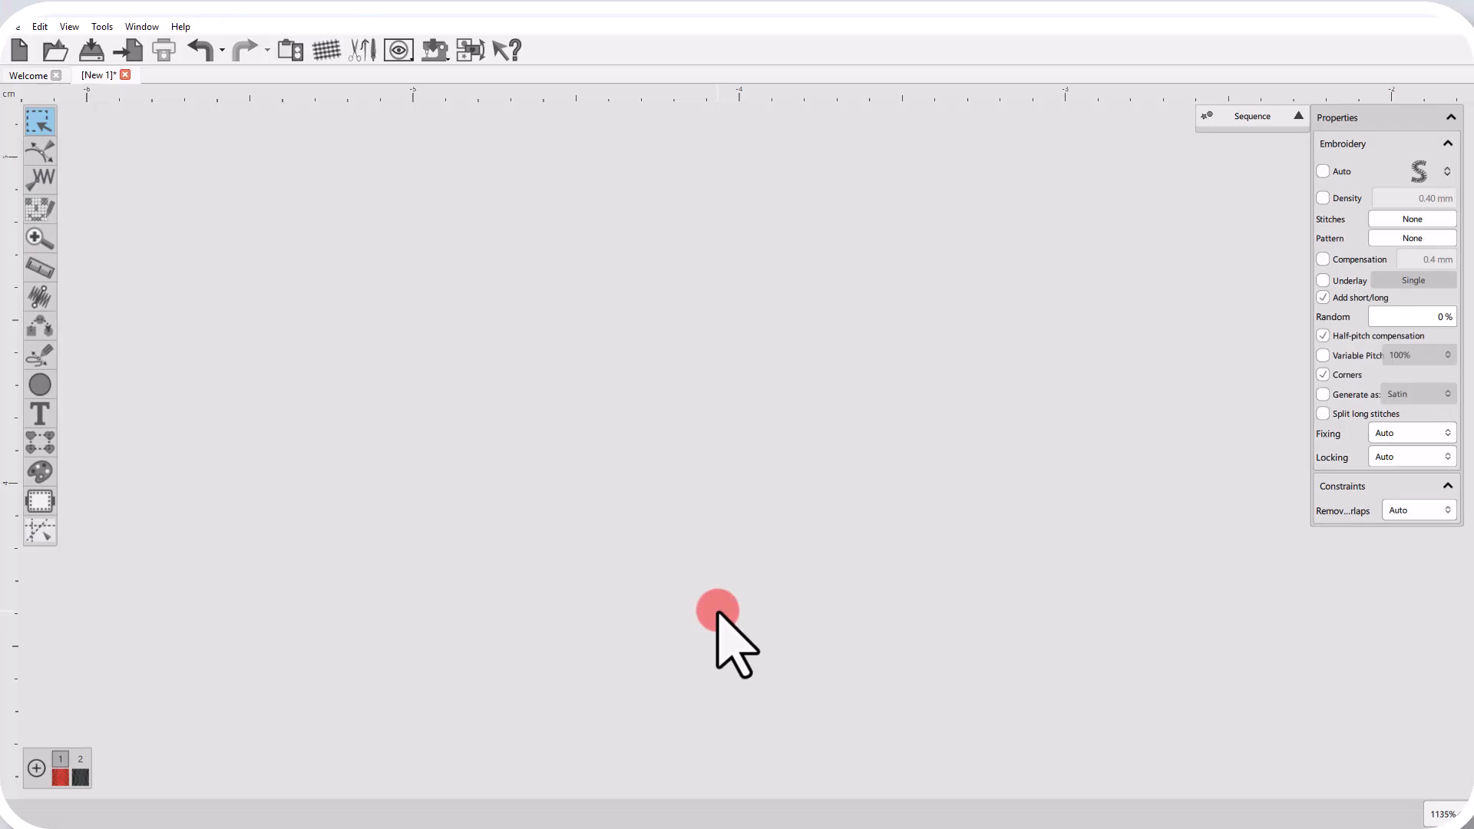
Step: With Outline digitize and the satin stitch type, draw a closed seven-point elongated shape about 4.5 mm wide and 14 mm high, then deselect it
key("shift+F4")
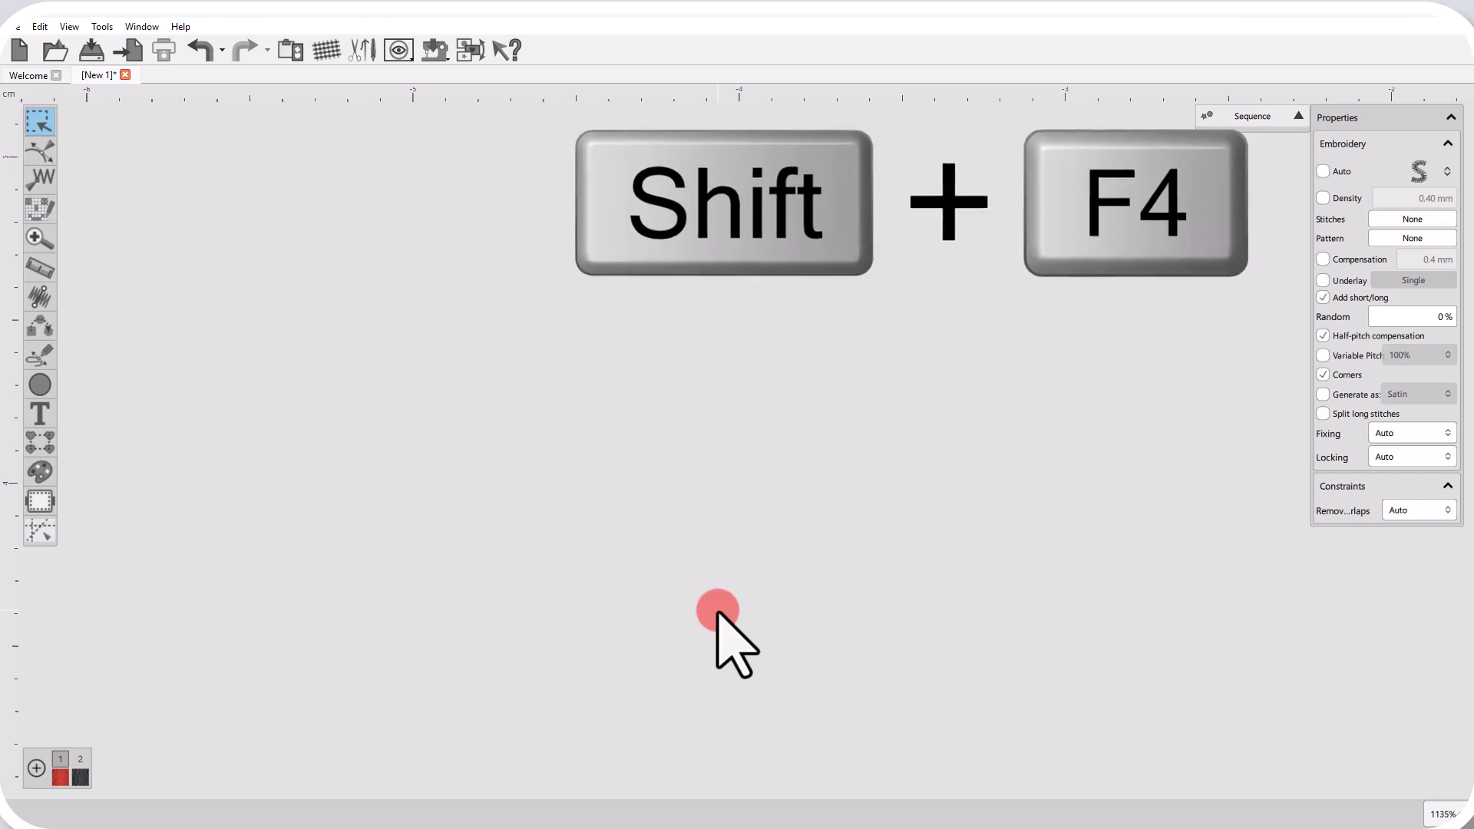
key("shift+F4")
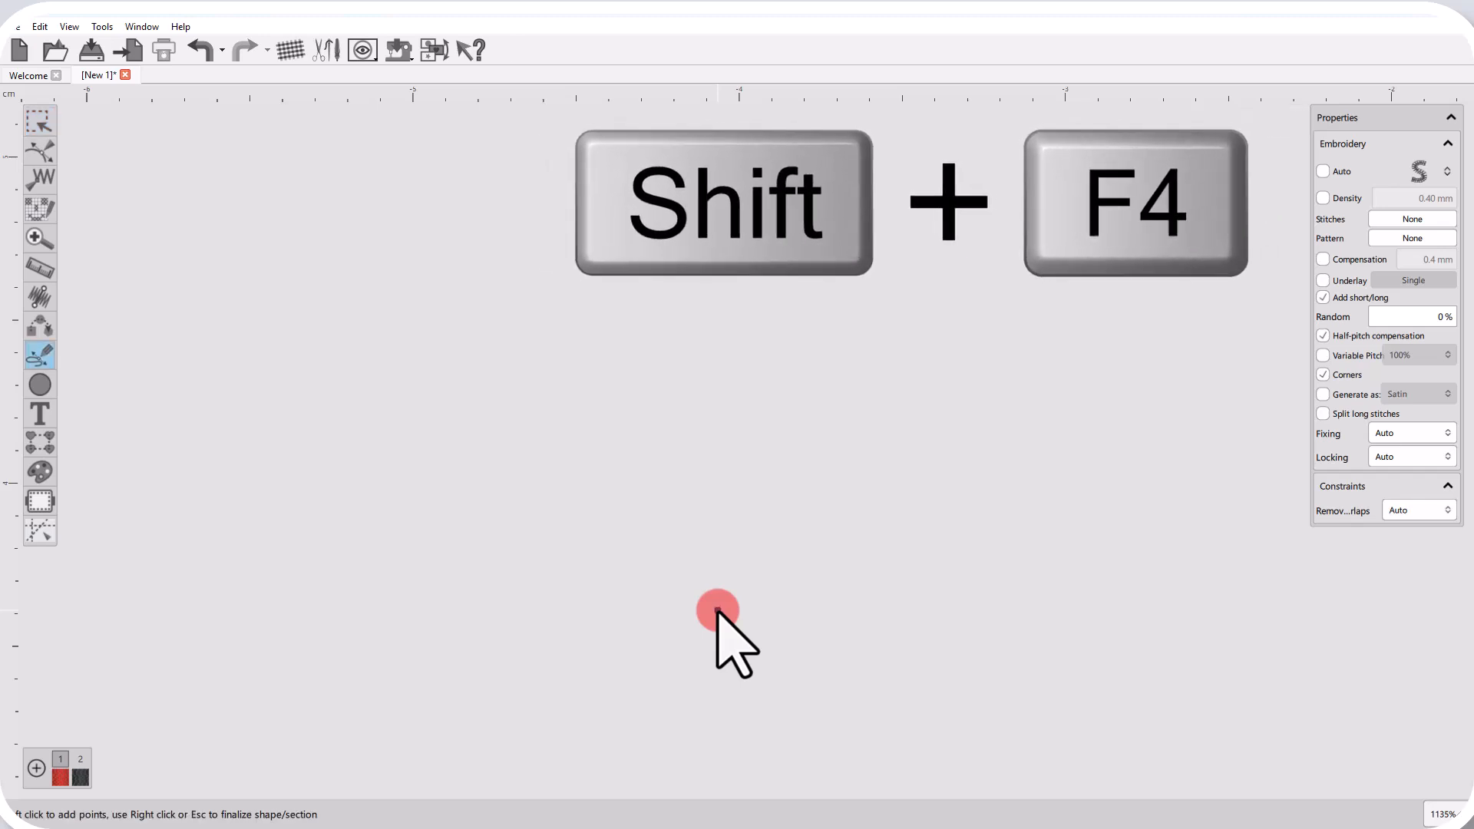
left_click(289, 604)
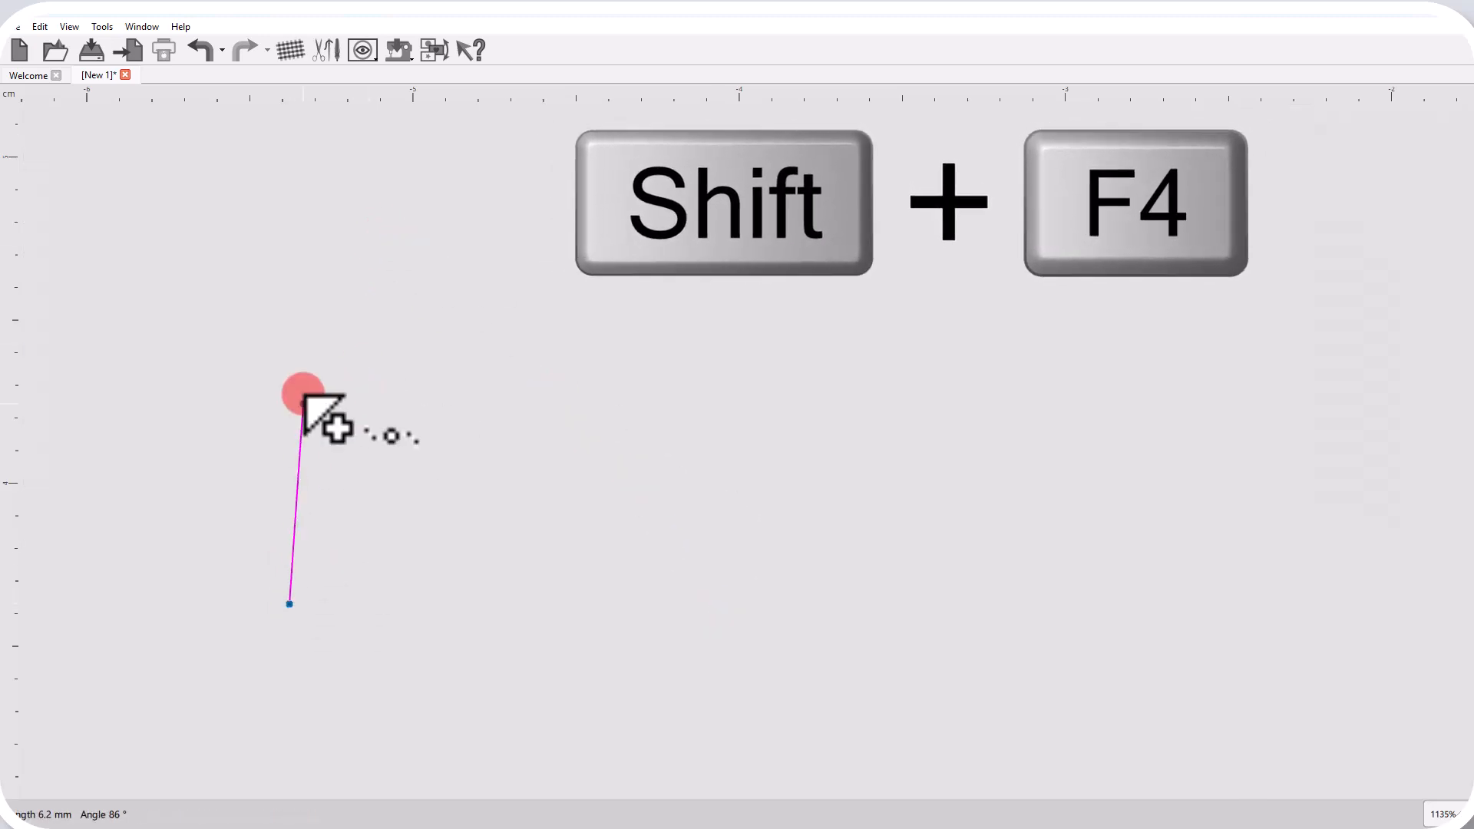
left_click(303, 383)
left_click(375, 253)
left_click(413, 338)
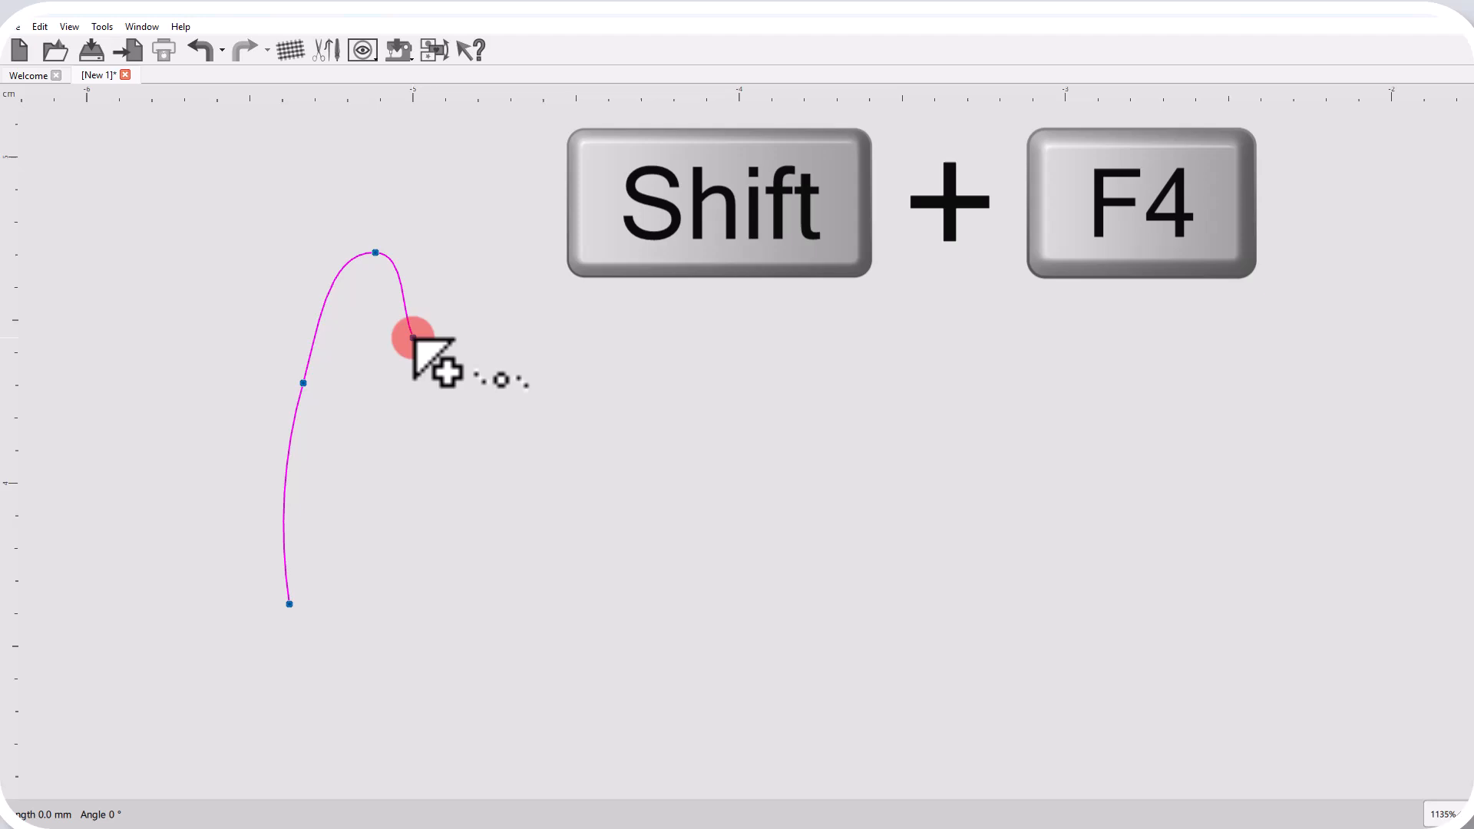
left_click(418, 508)
left_click(408, 681)
left_click(336, 713)
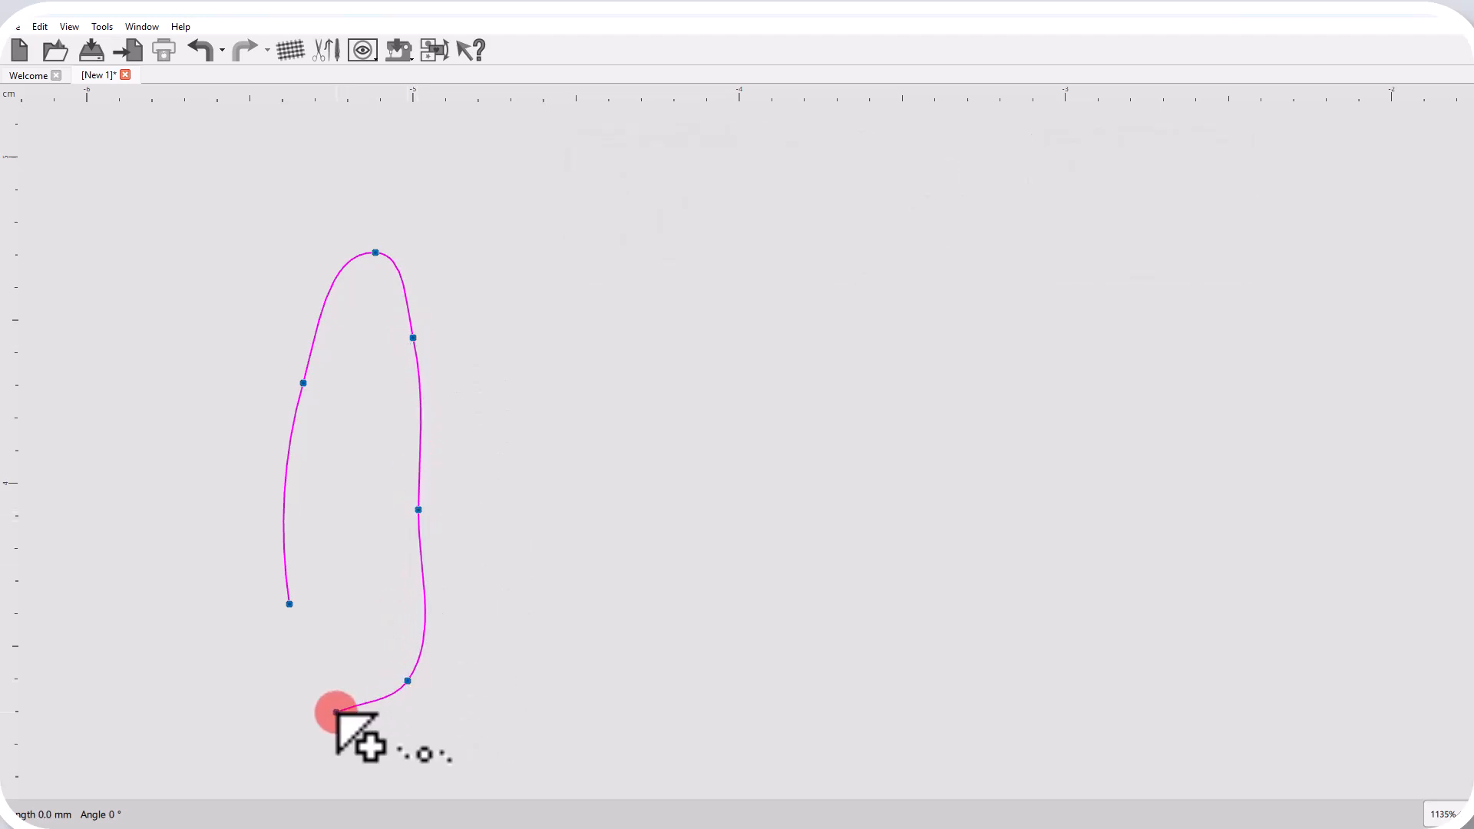
left_click(290, 604)
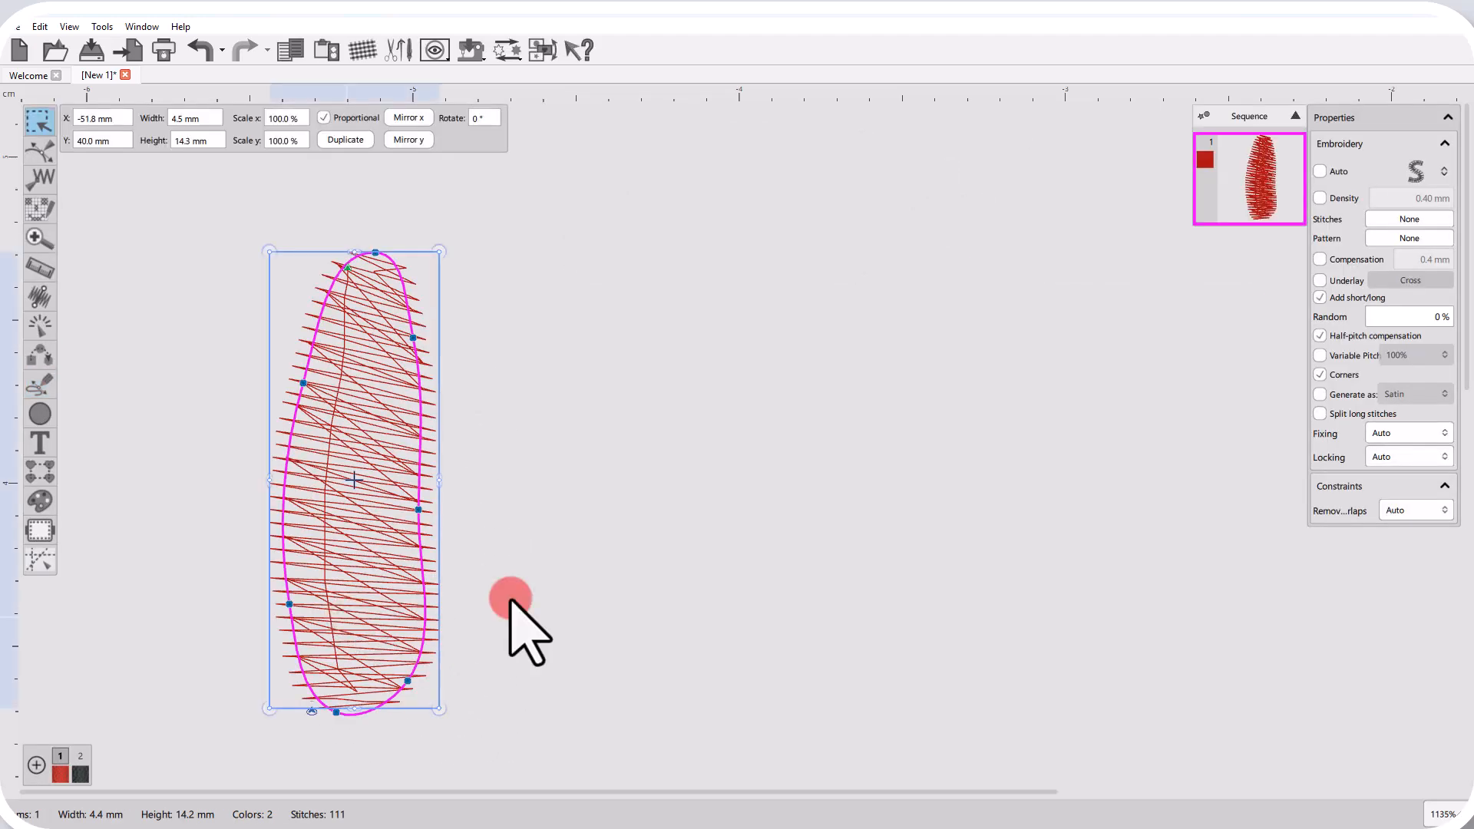
left_click(618, 564)
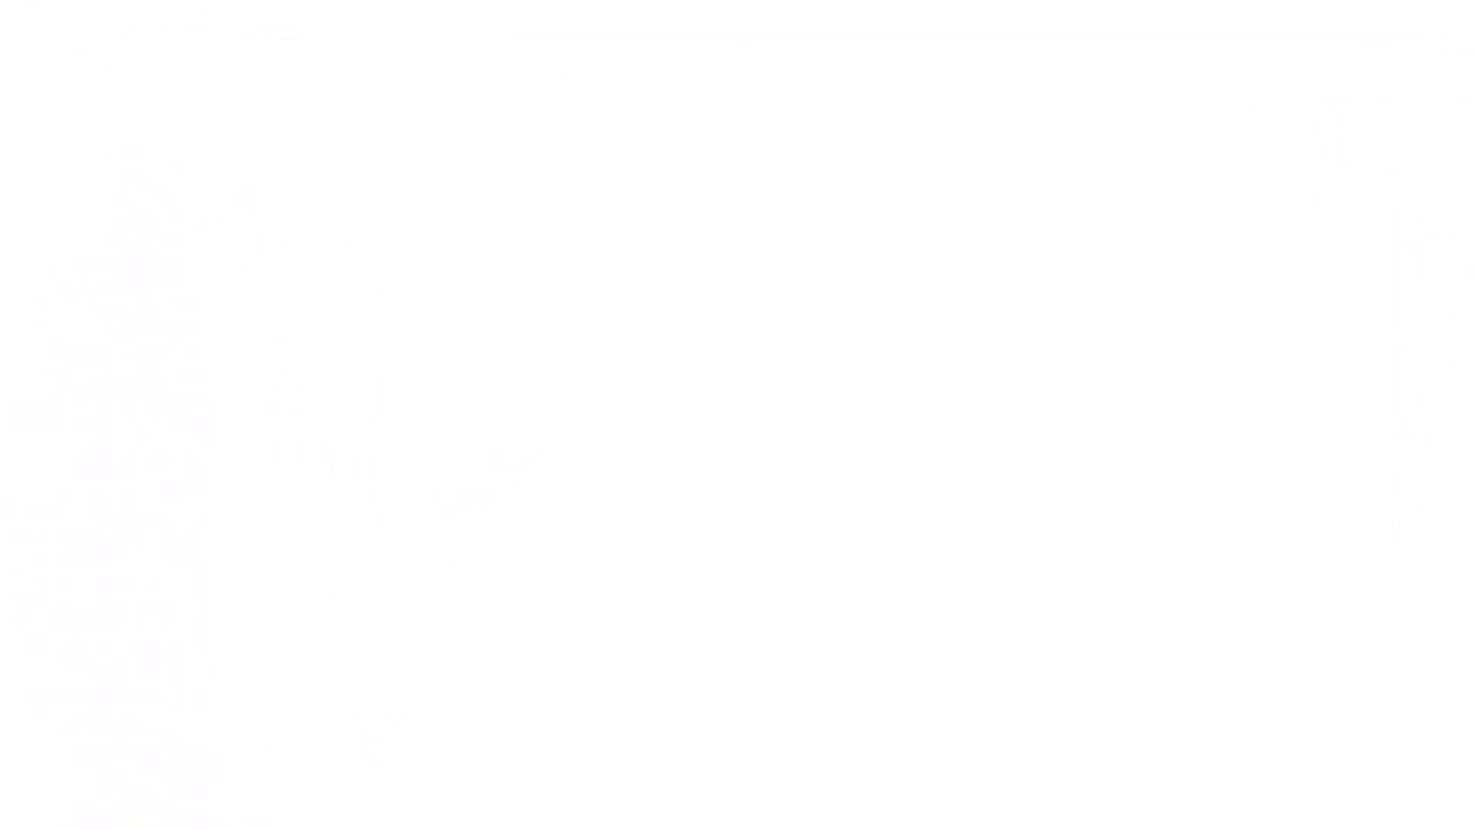
Step: Set a slanted stitch direction and draw a closed six-point fill-stitch shape in red, about 18.5 mm wide and 16 mm high
key("F5")
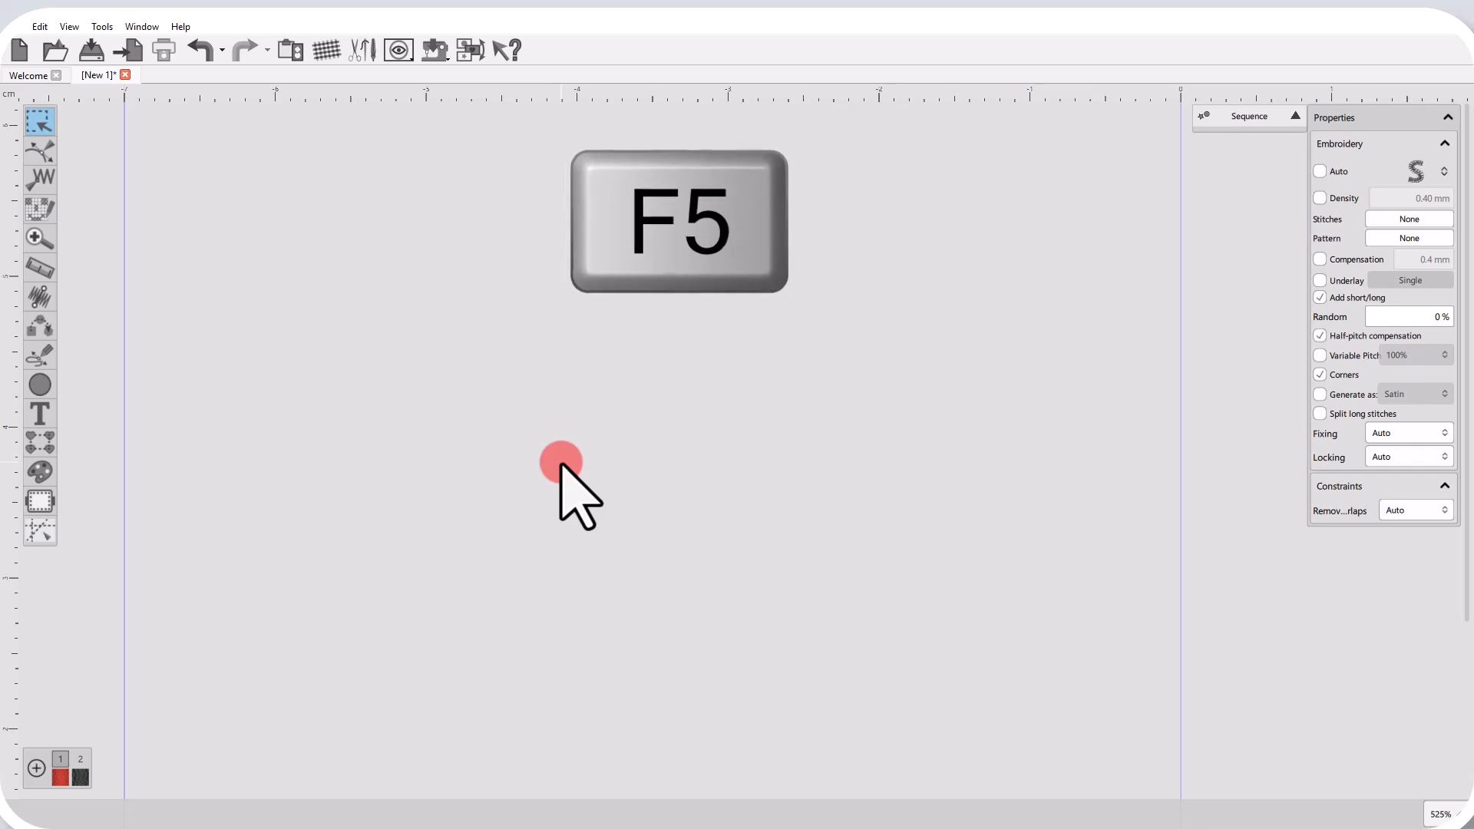
key("F5")
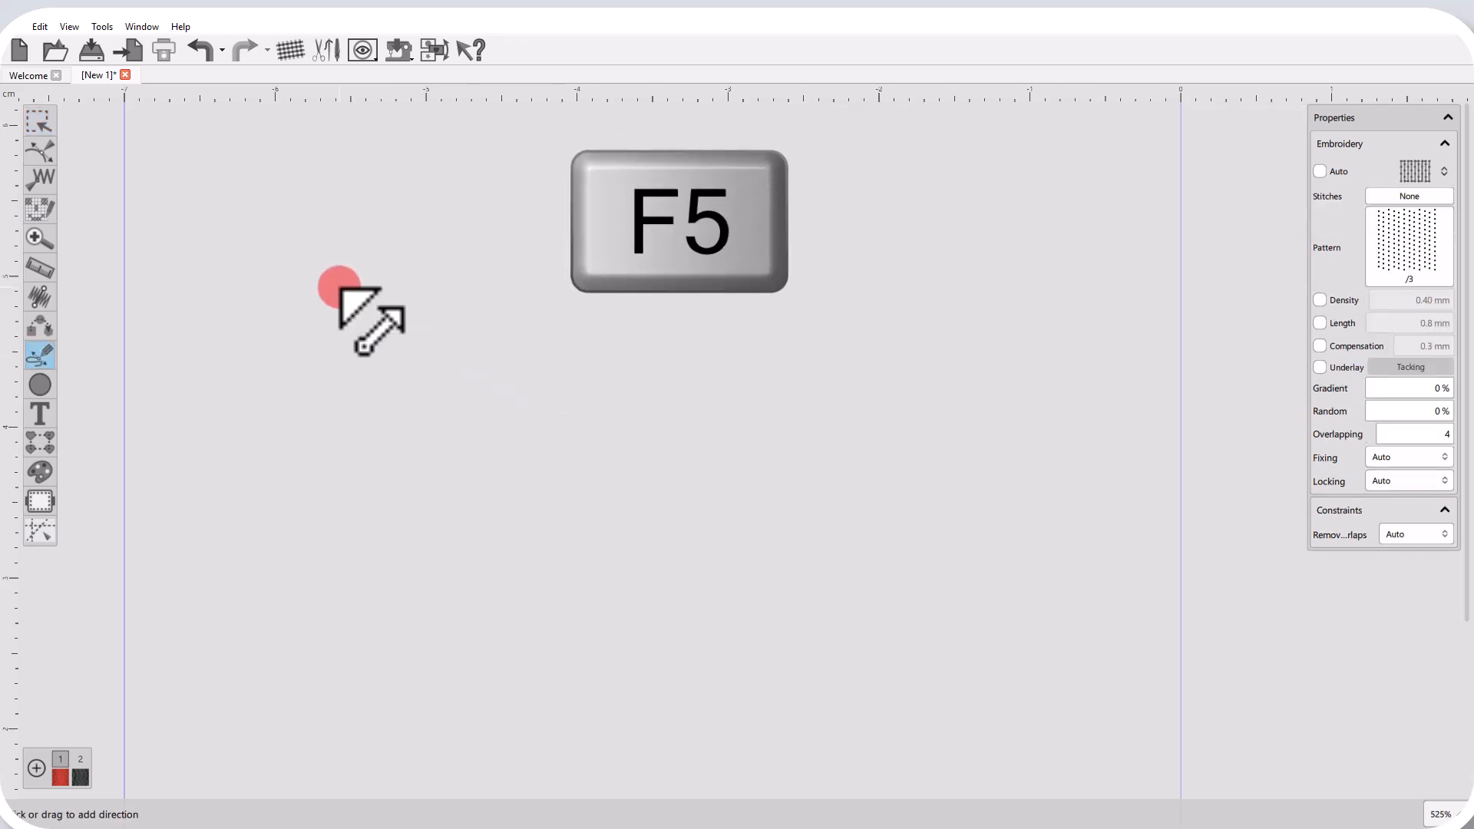
left_click_drag(340, 288, 503, 259)
left_click_drag(368, 372, 337, 313)
left_click(330, 291)
left_click(422, 215)
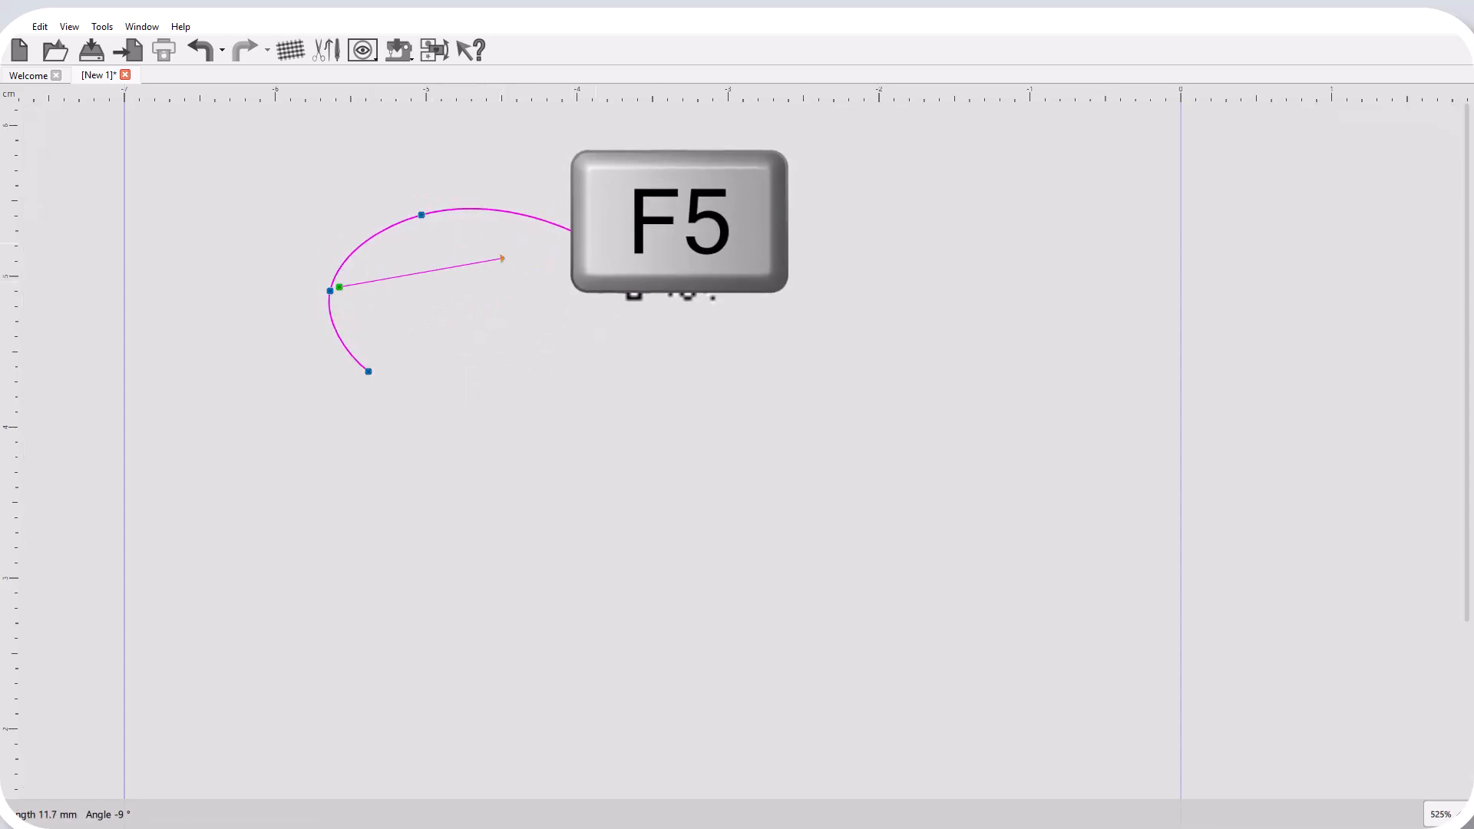
left_click(602, 255)
left_click(558, 403)
left_click(453, 450)
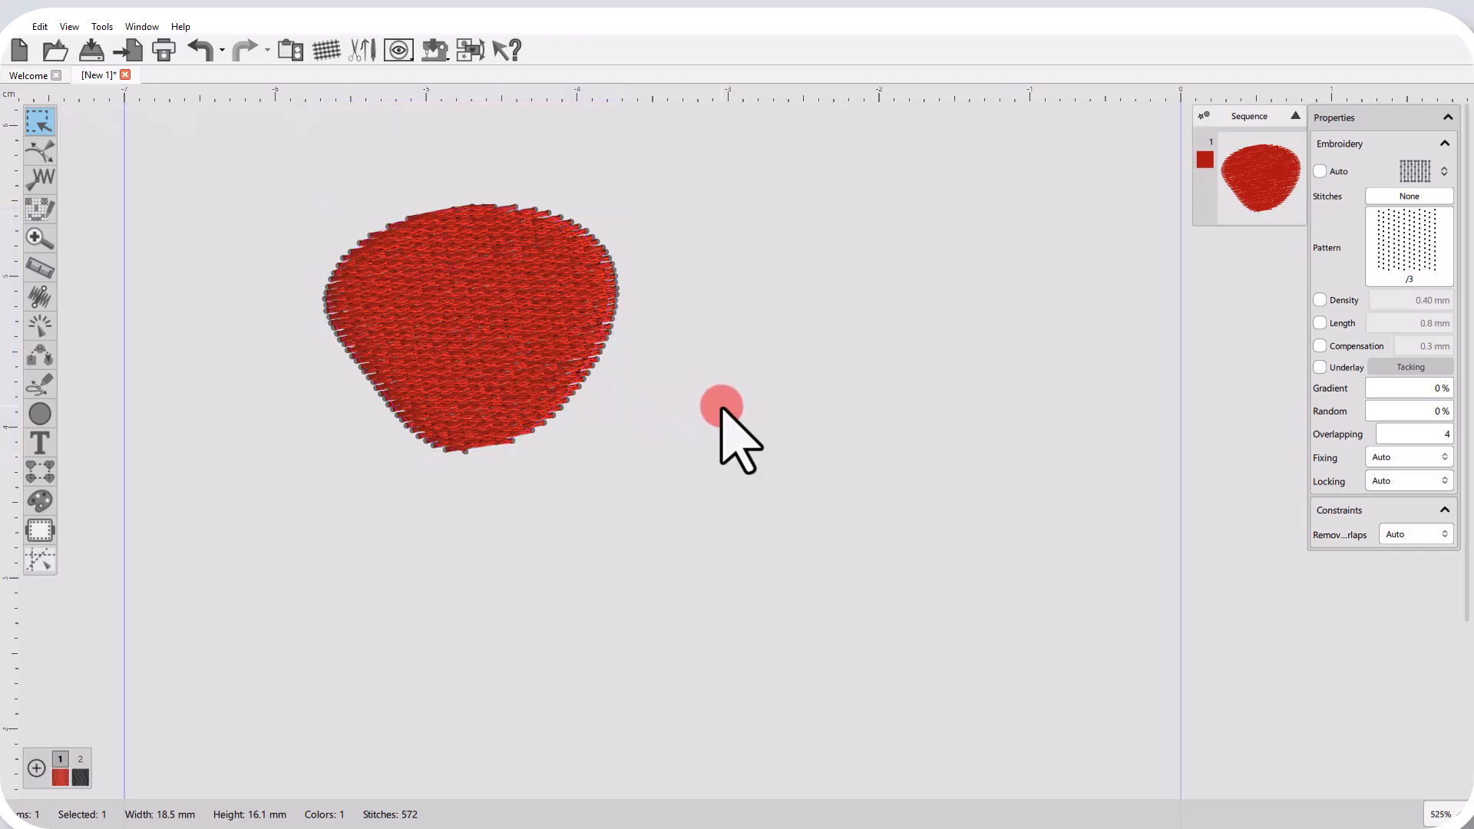
scroll(463, 263, "up", 3)
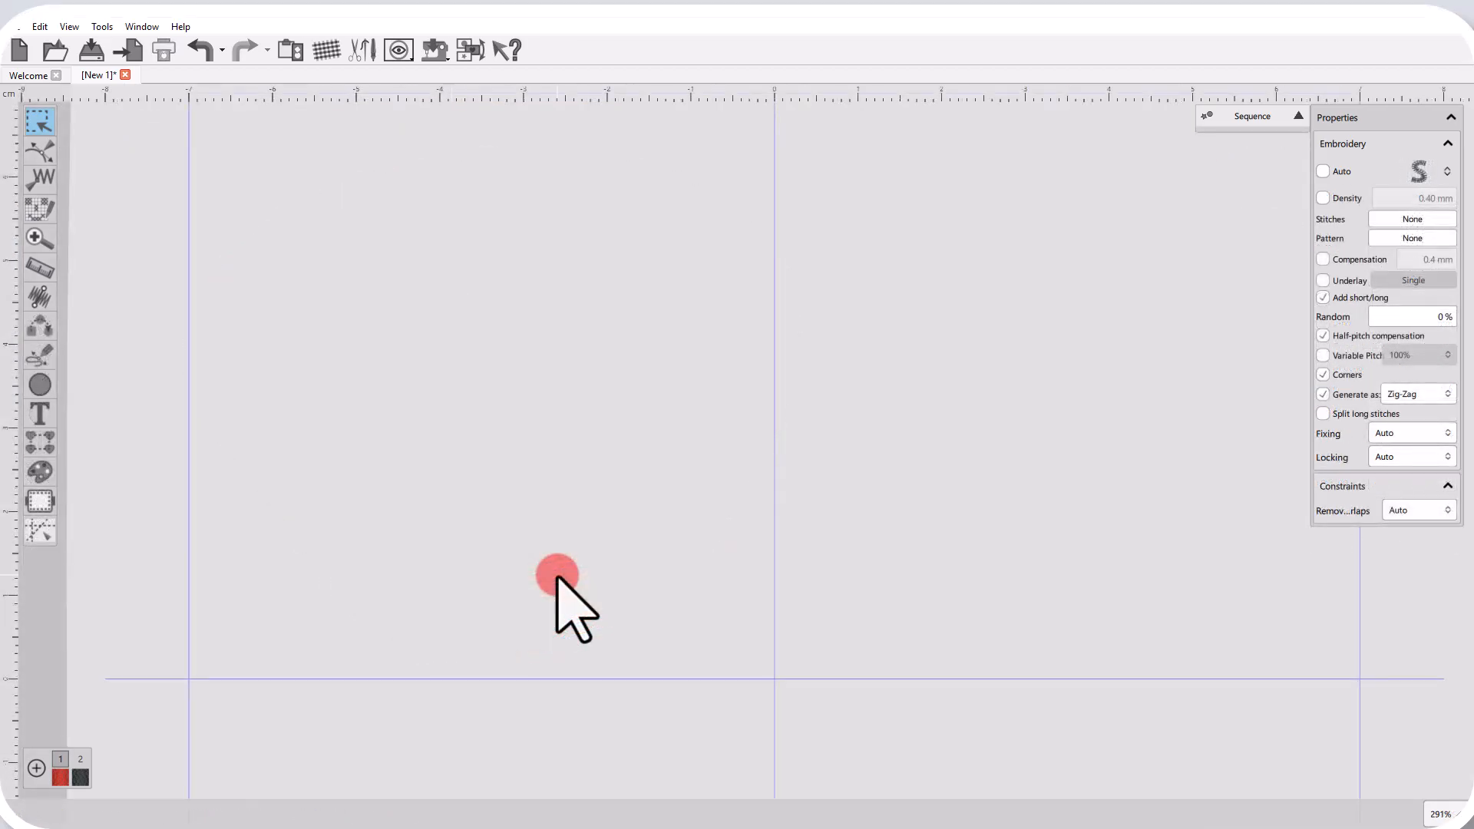
Step: With Pair-point digitize generating Zig-Zag stitches, draw a four-pair S-curved column in red, about 10.4 mm wide and 16 mm high
key("F6")
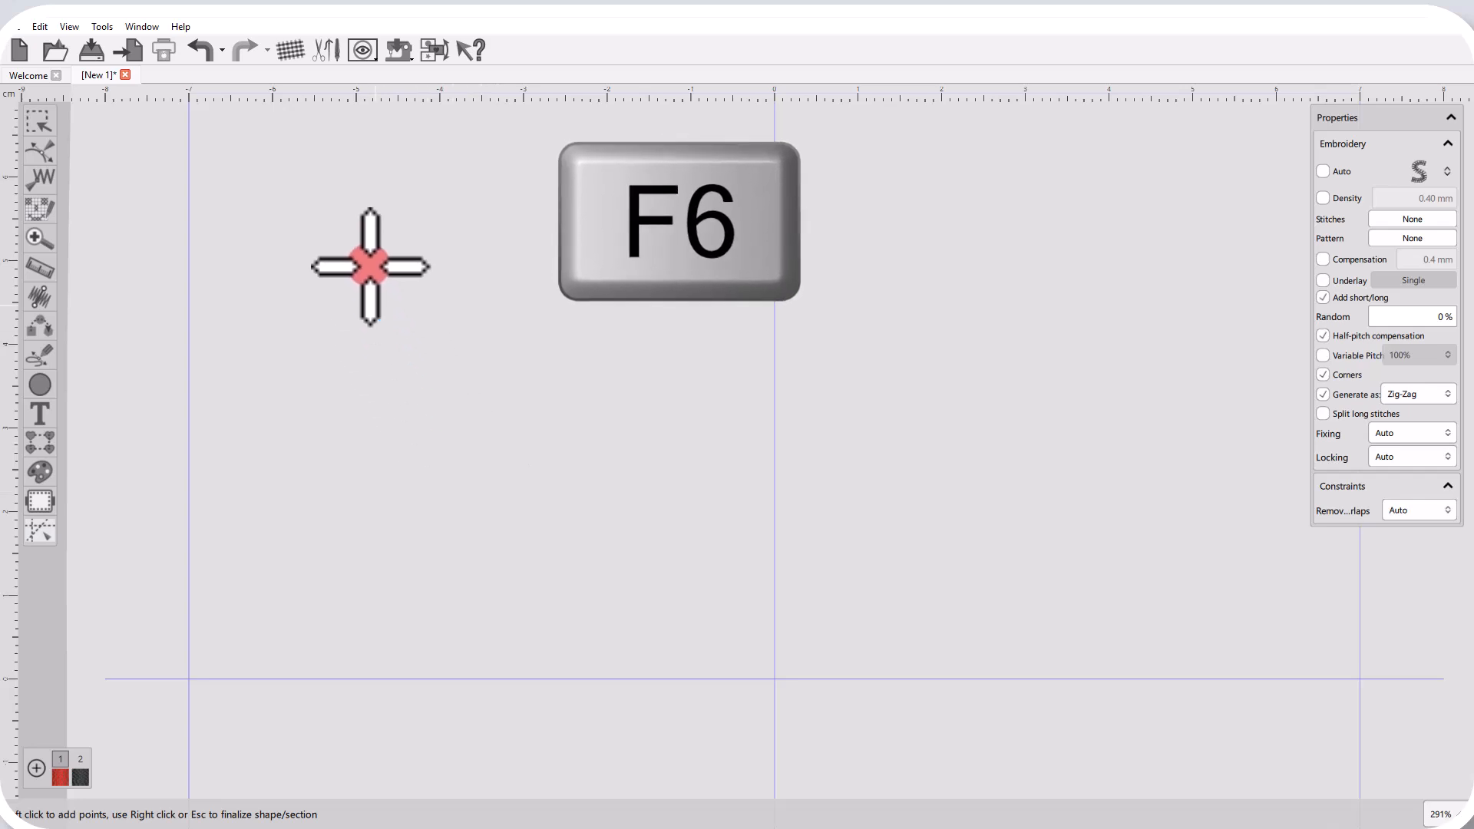
left_click(384, 199)
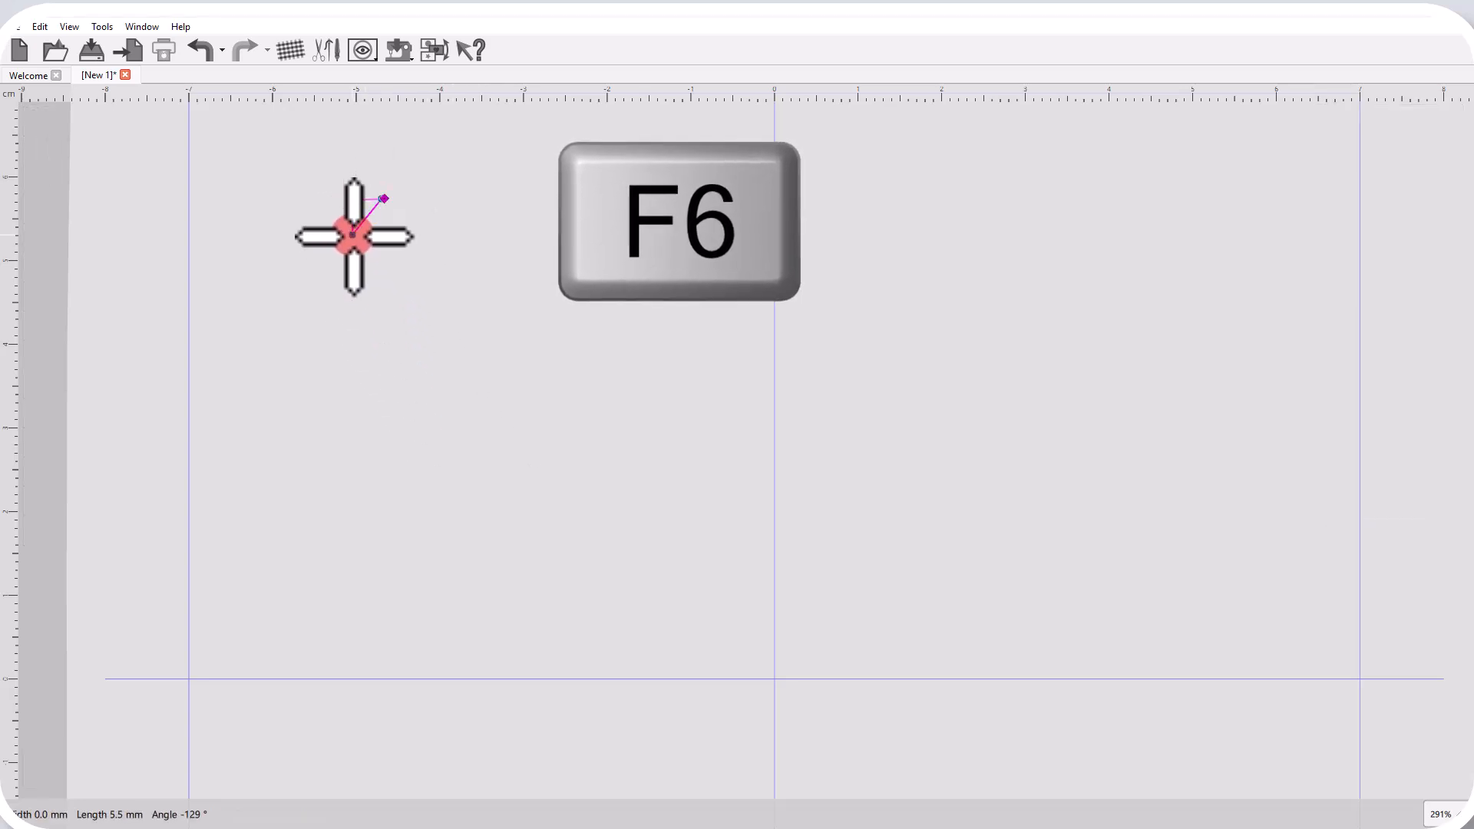
left_click(353, 235)
left_click(368, 239)
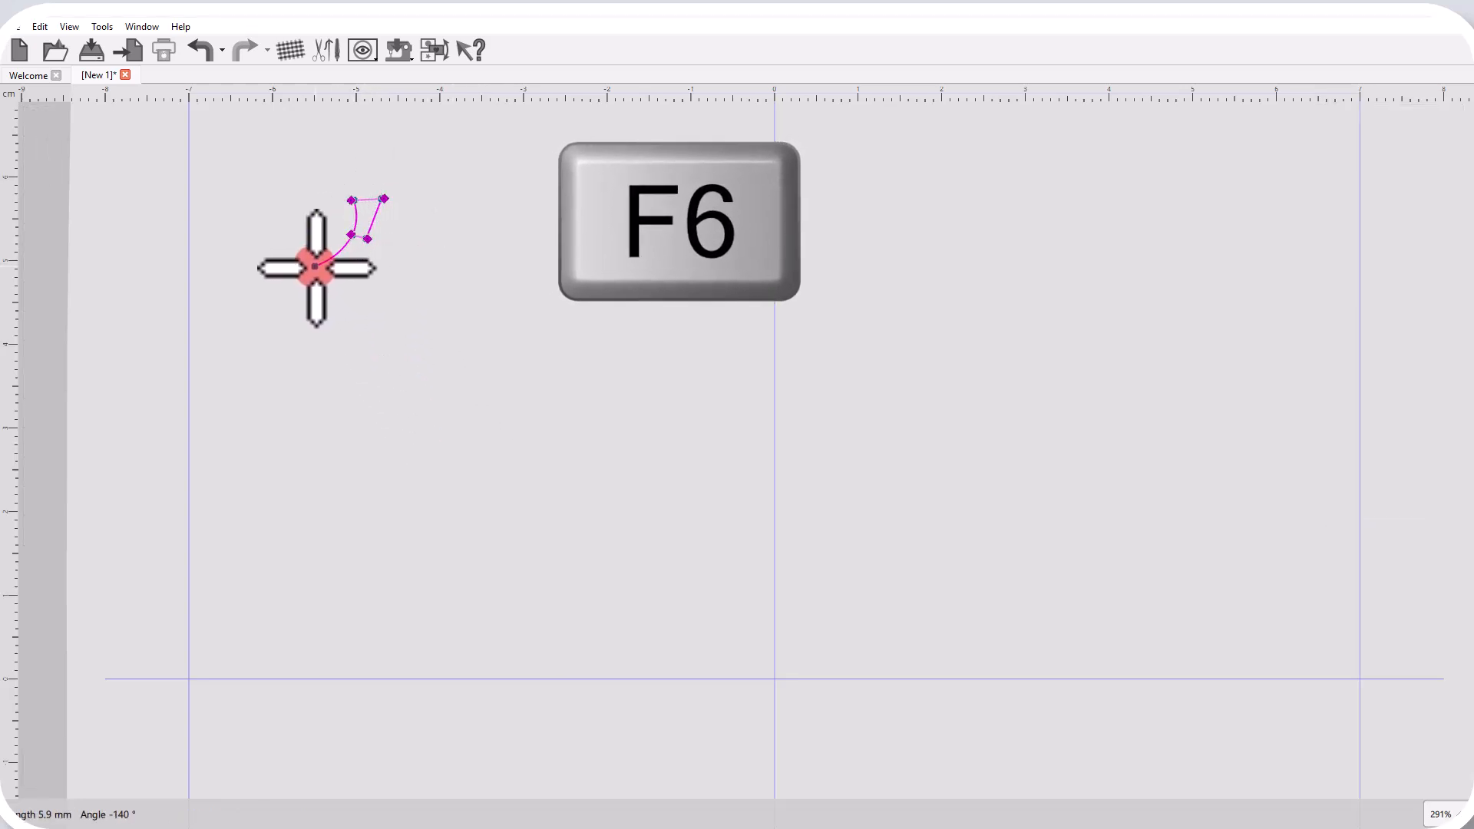
left_click(328, 279)
left_click(296, 333)
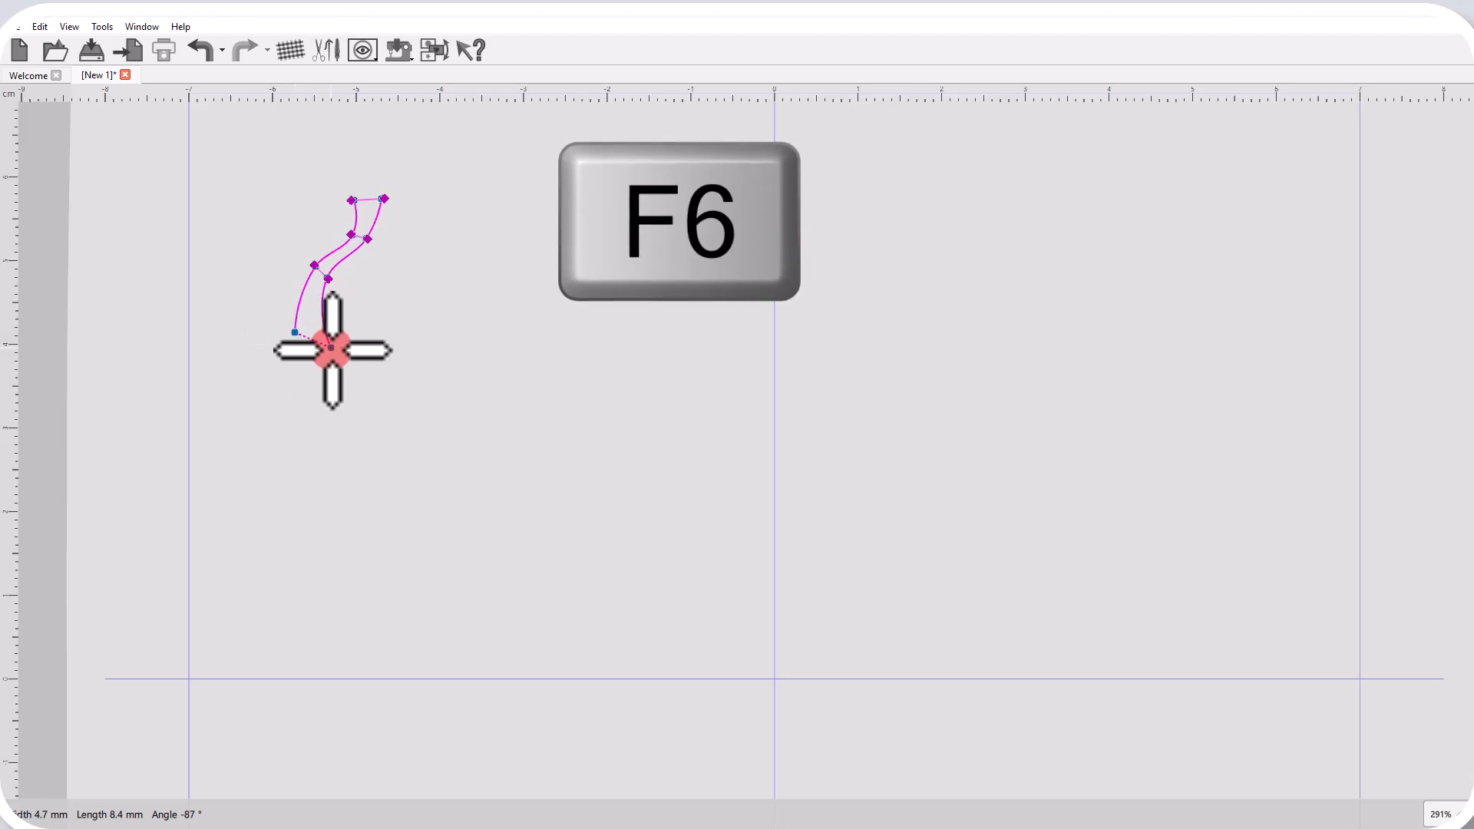
right_click(310, 331)
scroll(330, 222, "up", 3)
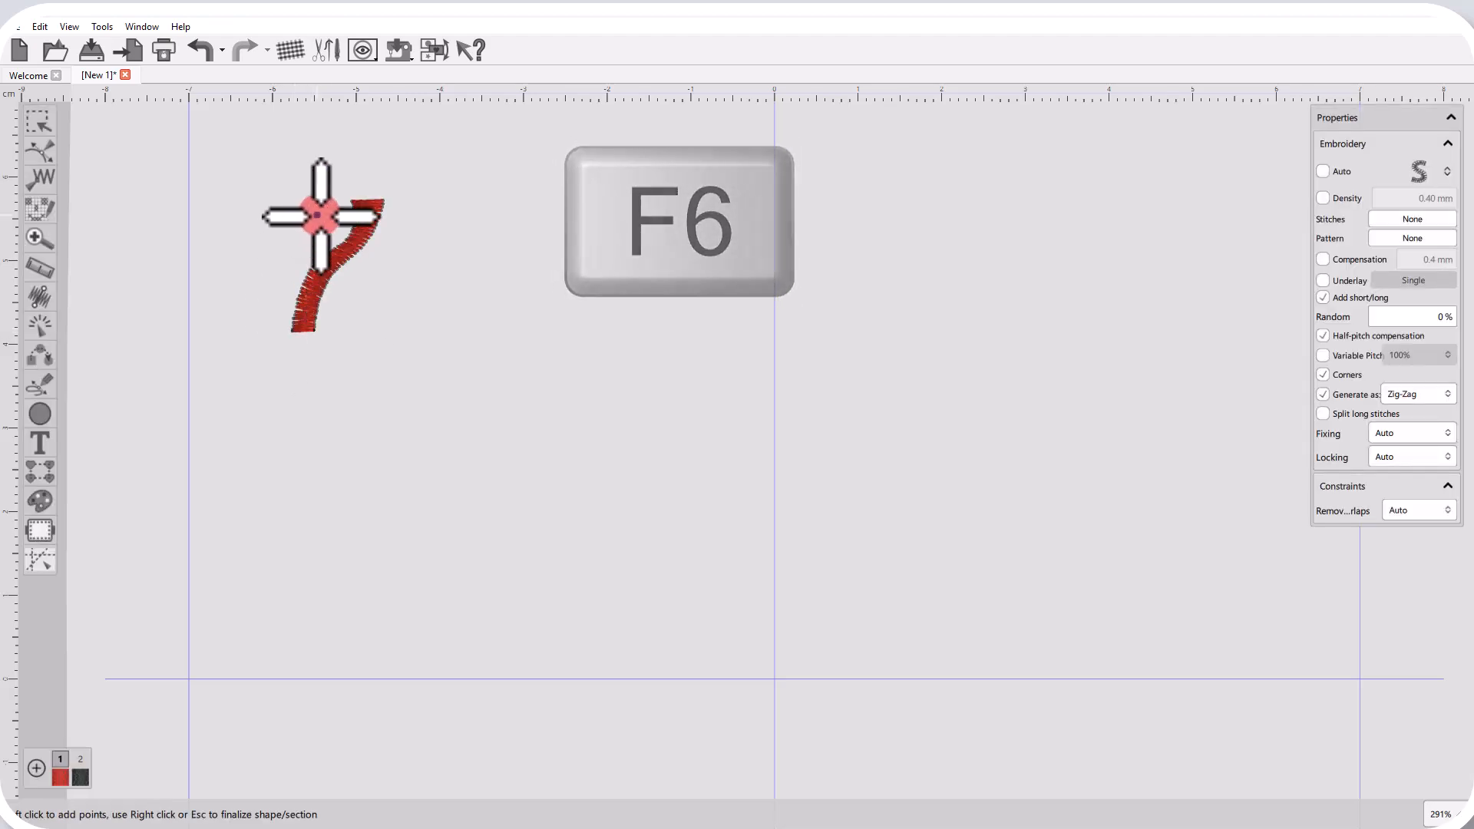
scroll(332, 223, "up", 4)
right_click(441, 437)
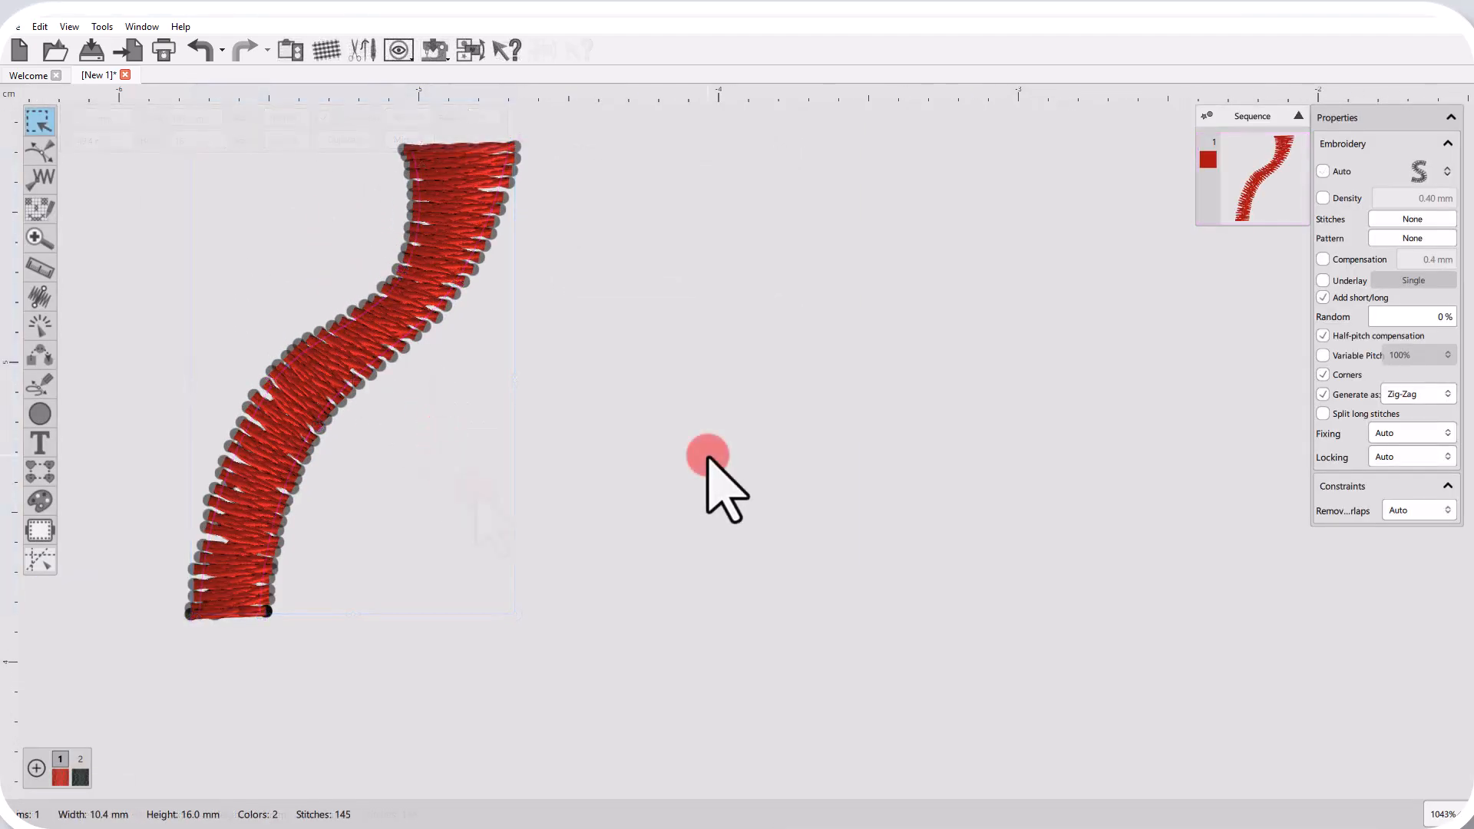
Step: With Outline digitize generating Zig-Zag stitches, draw a closed four-point oval about 5.7 mm wide and 2.8 mm high beside the S-curved column
key("shift+F6")
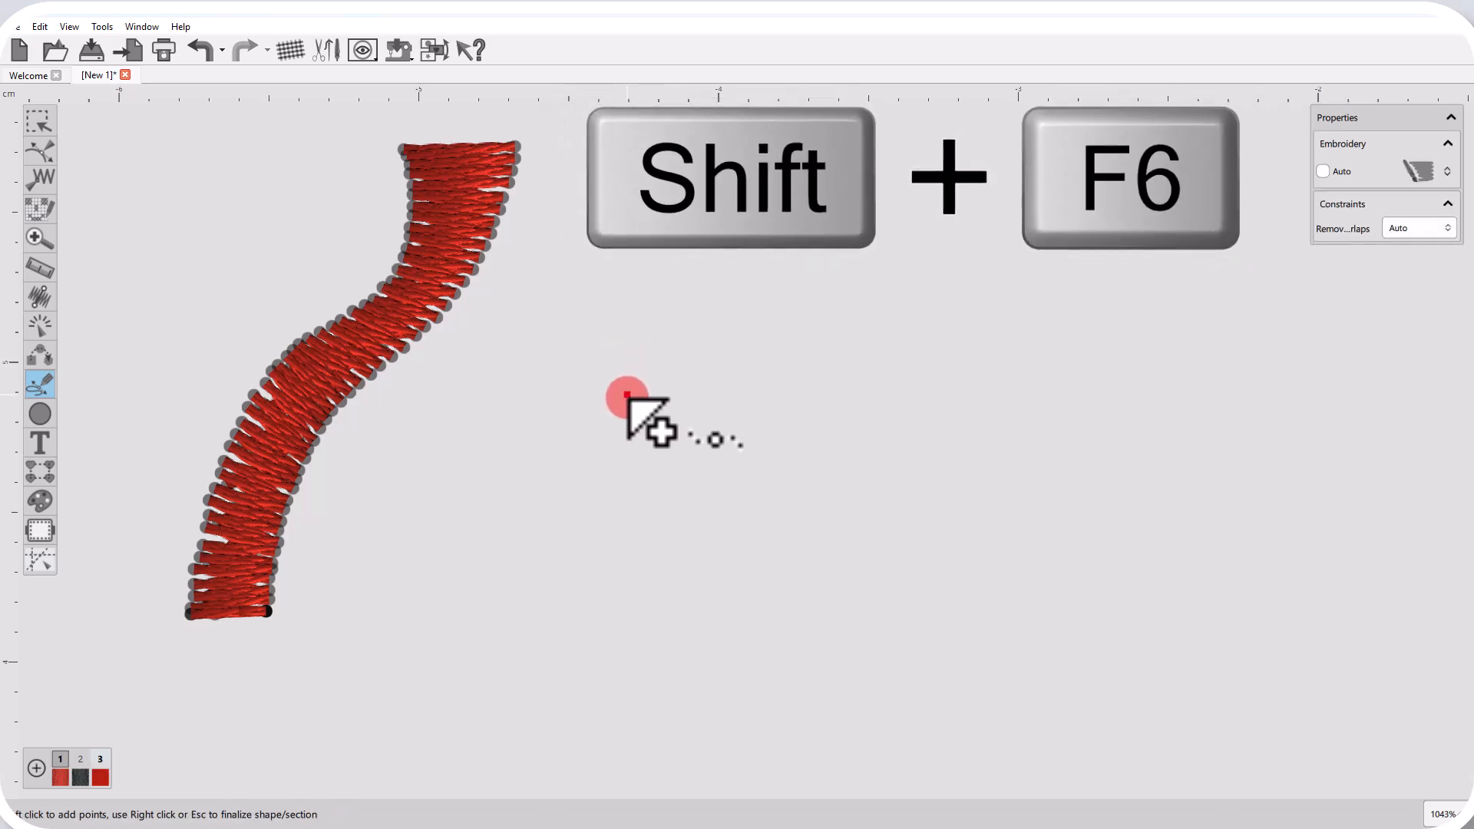
left_click(584, 392)
left_click(680, 395)
left_click(592, 457)
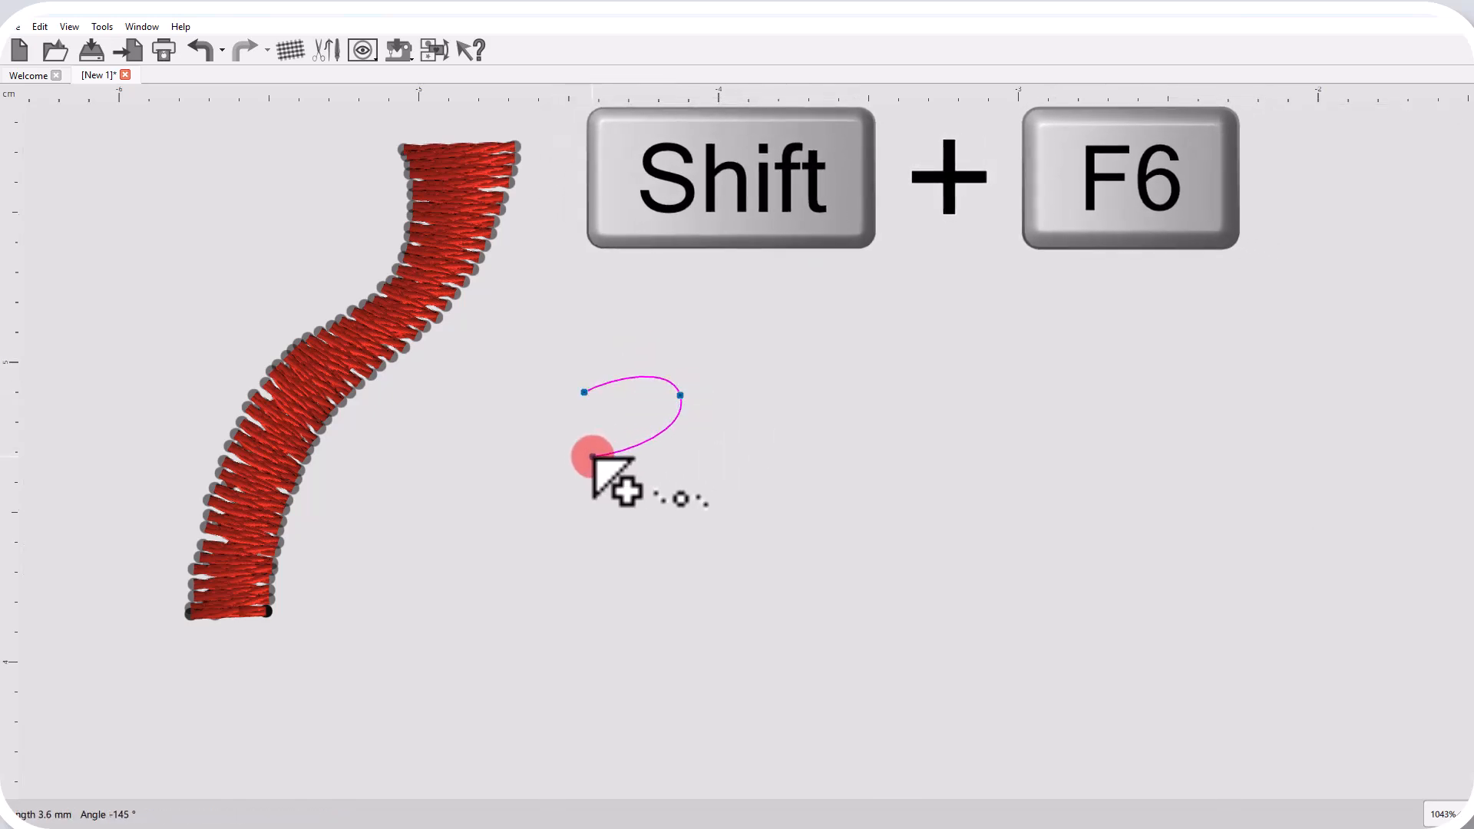
left_click(515, 437)
left_click(581, 392)
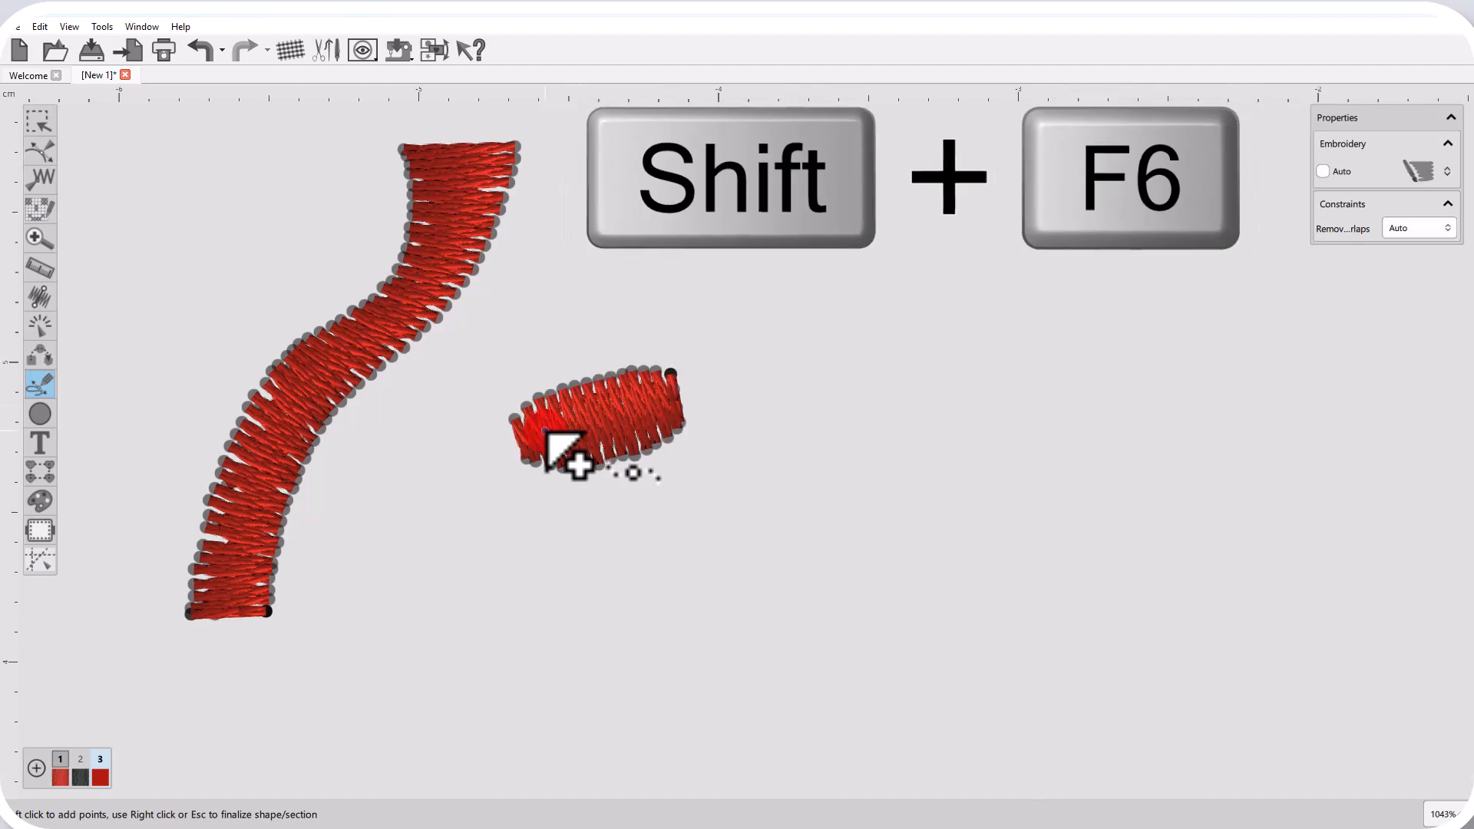
right_click(549, 435)
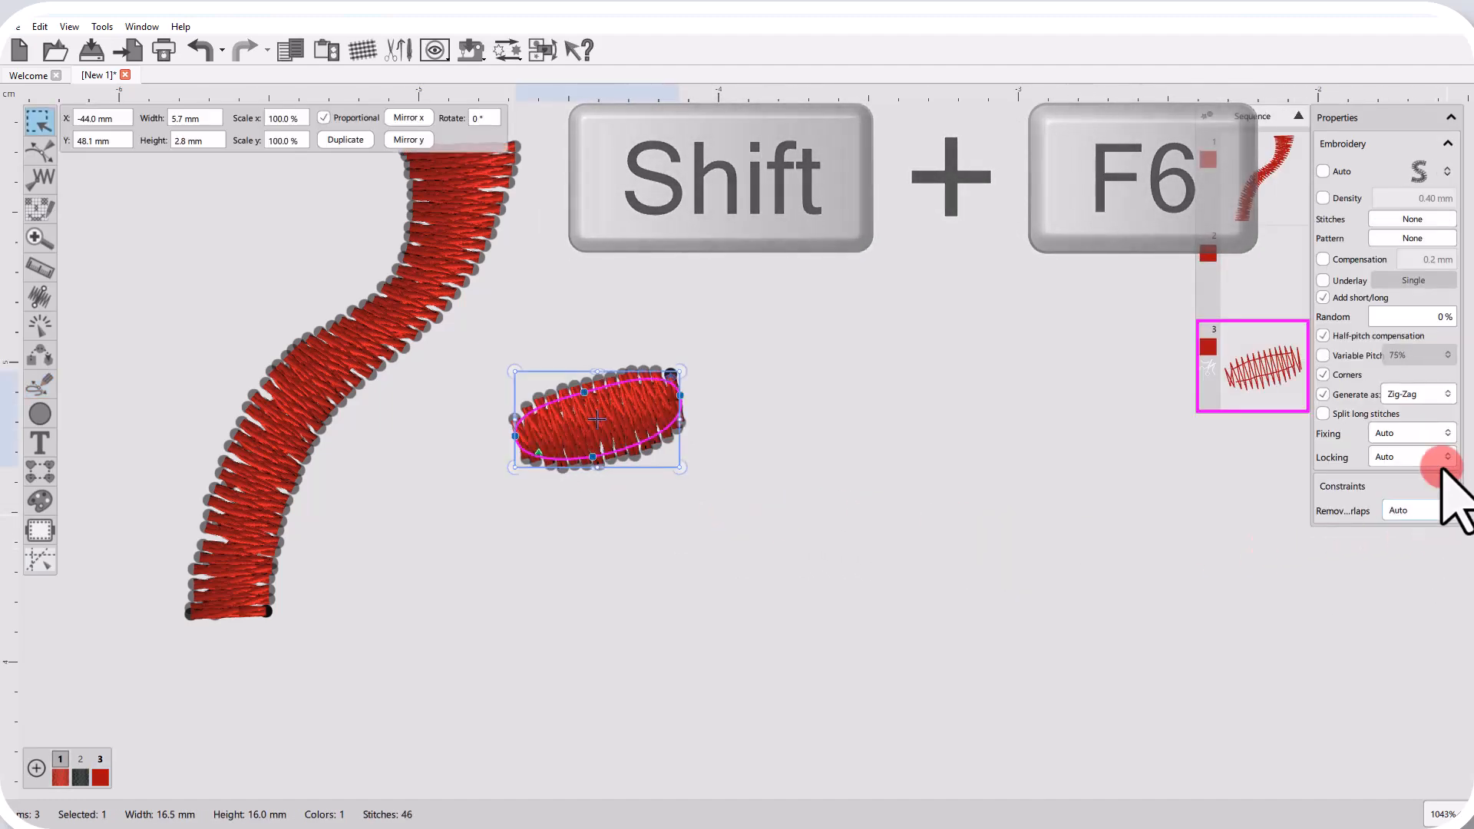
left_click(1423, 399)
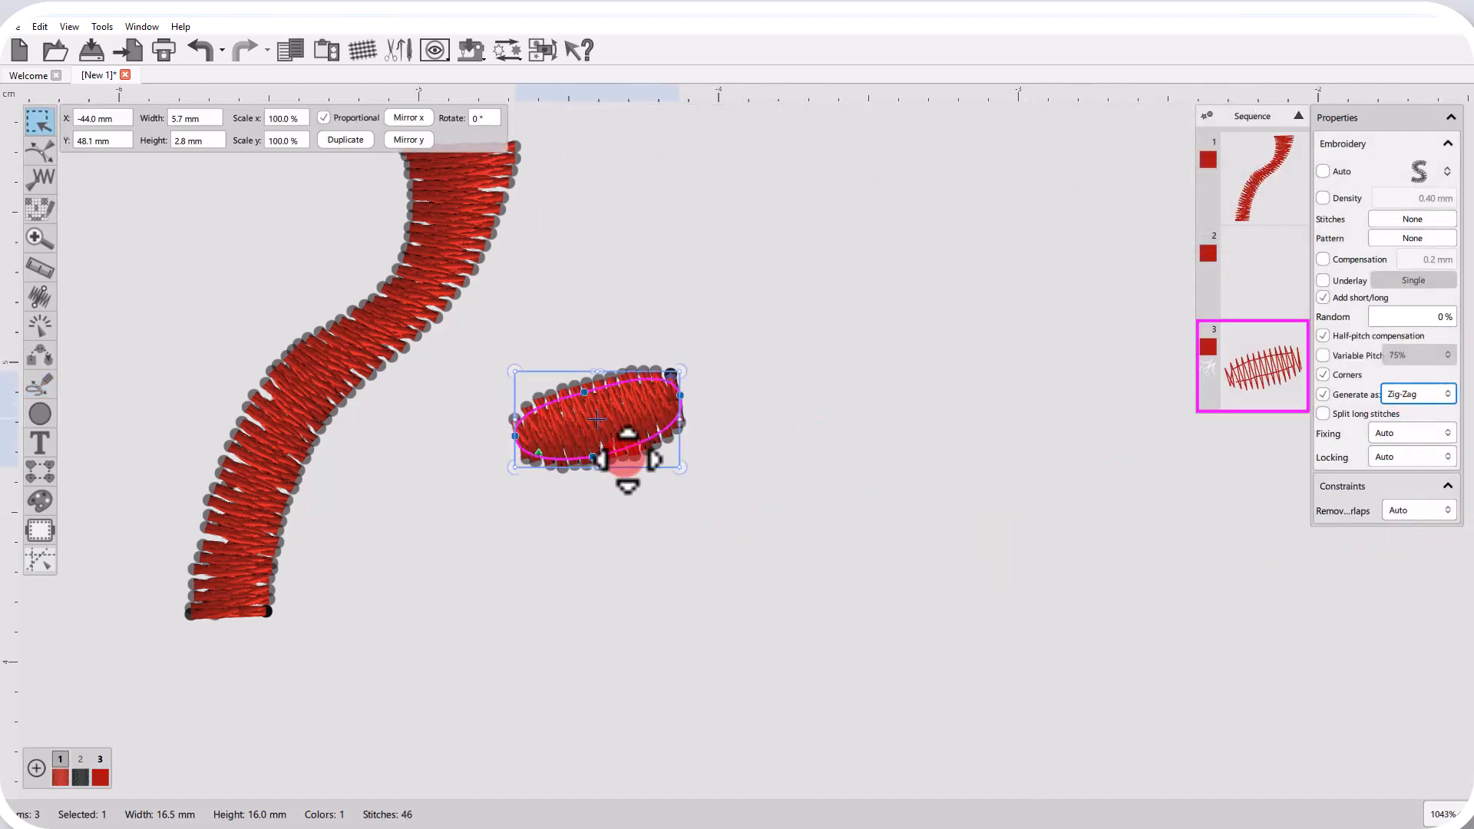
left_click(678, 482)
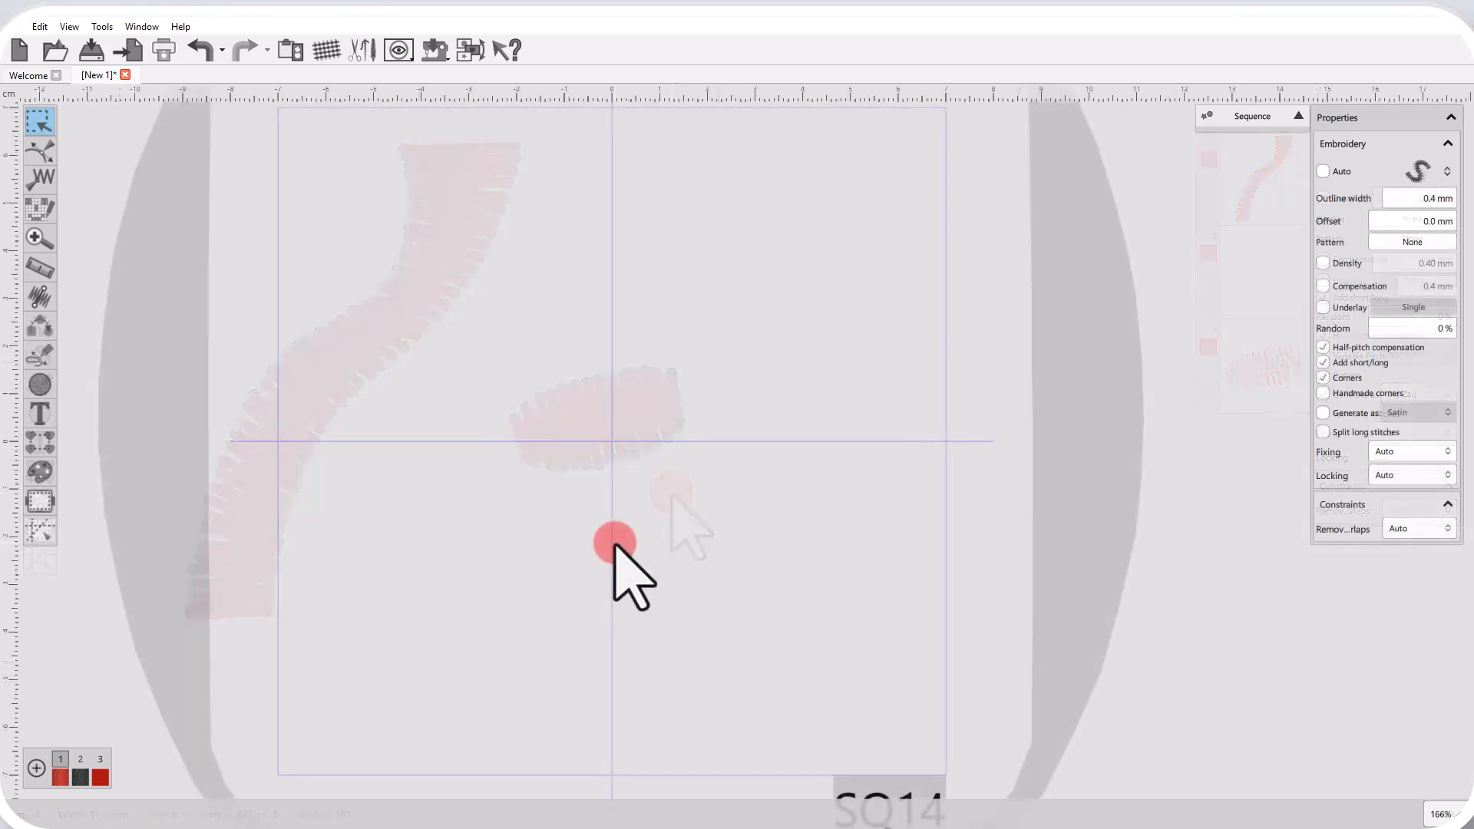
Step: Draw an open six-point wavy satin outline in red, about 50 mm wide and 7 mm high, and finish digitizing
key("F7")
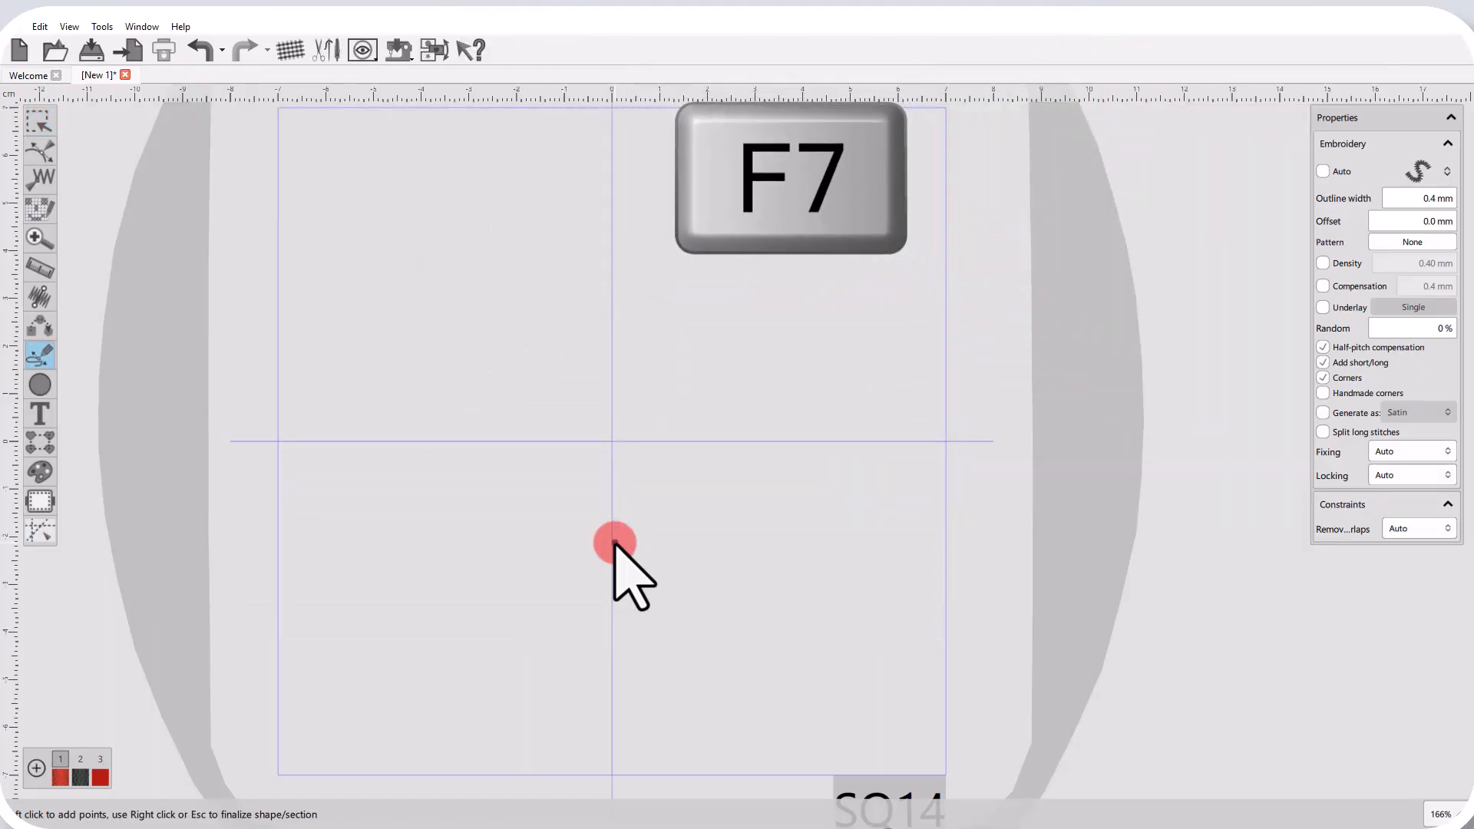
left_click(314, 307)
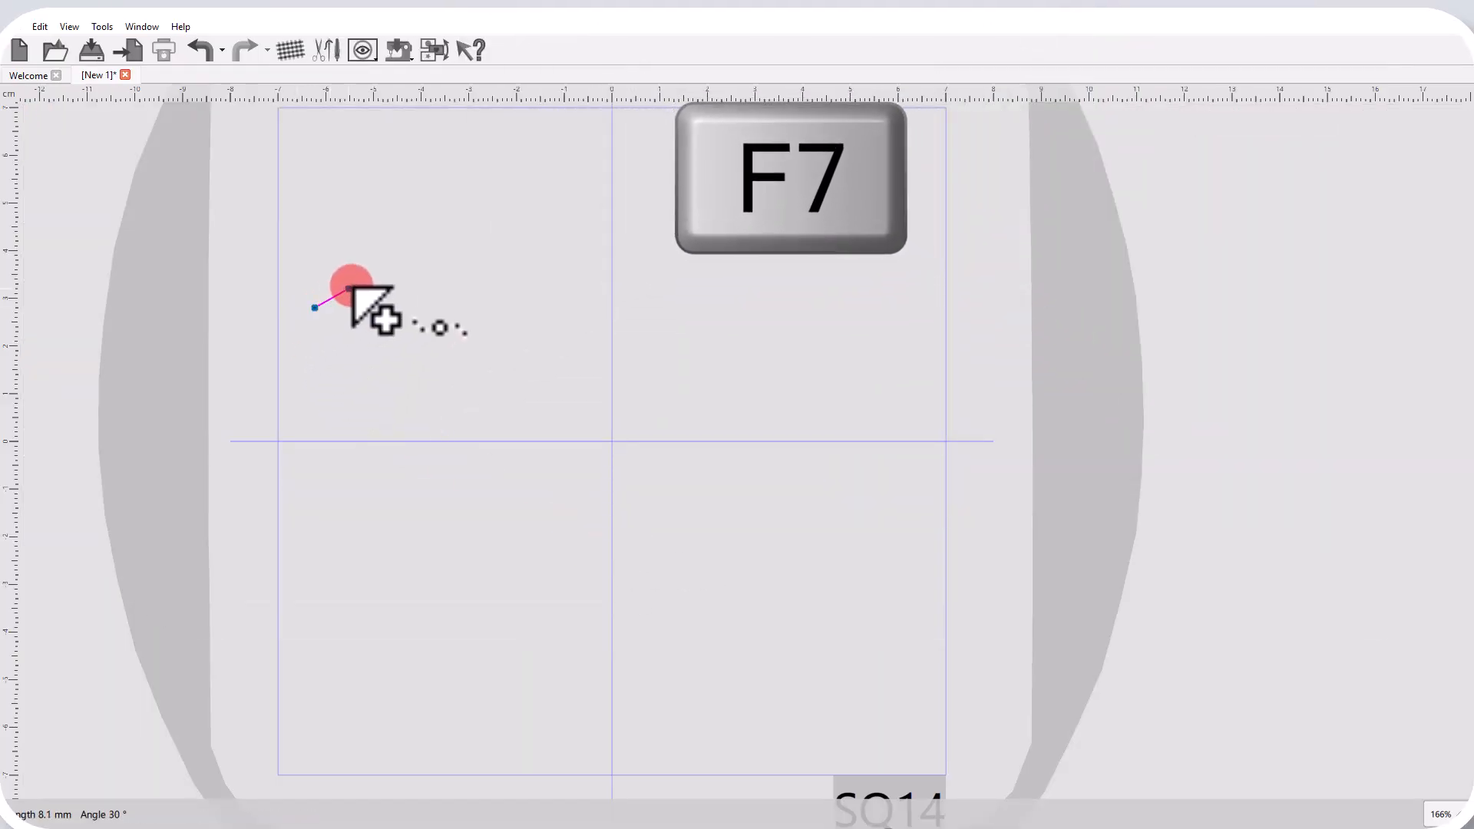
left_click(553, 276)
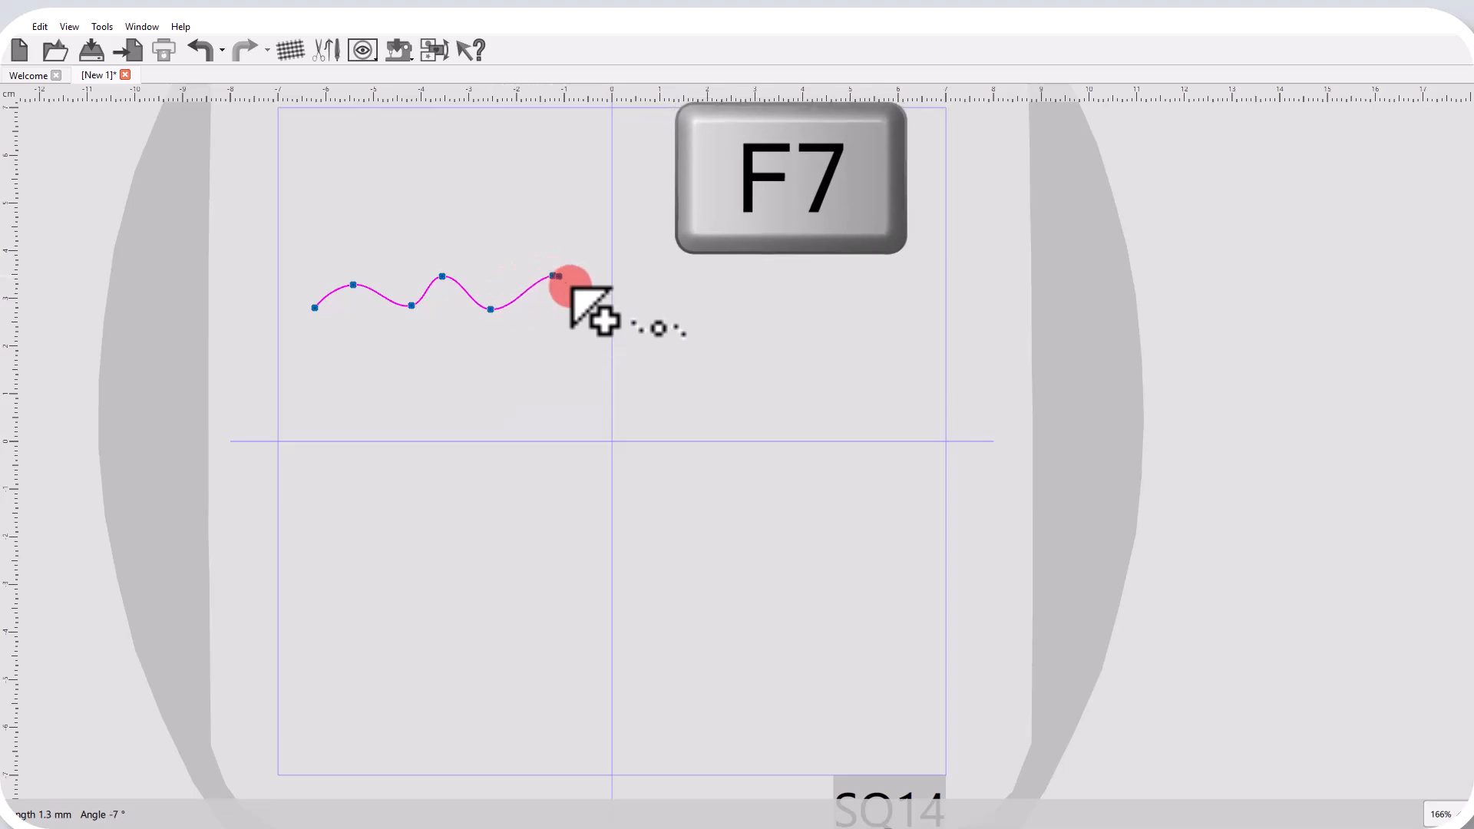
right_click(569, 286)
scroll(364, 288, "up", 4)
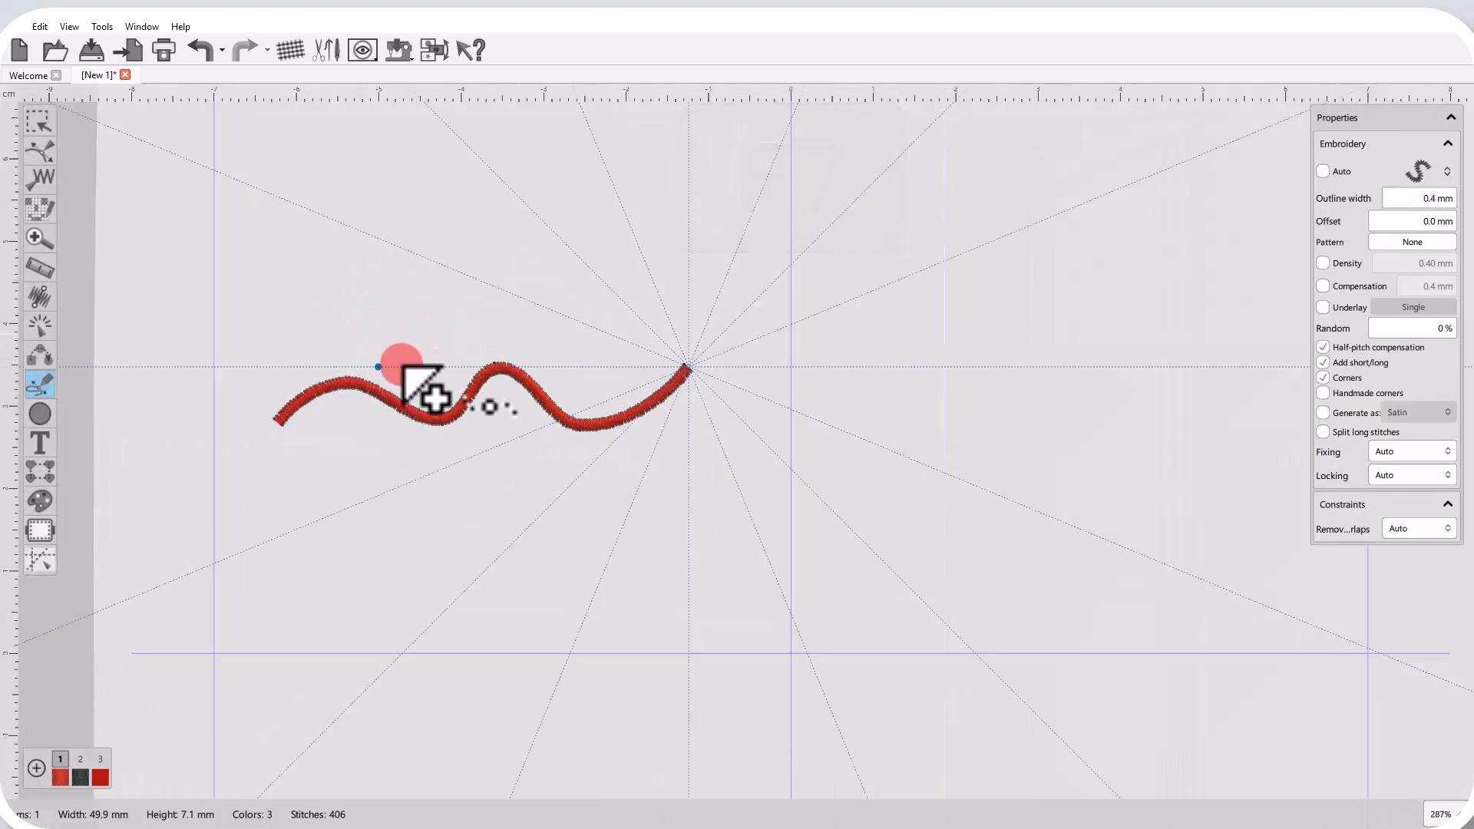
key("Escape")
key("Escape")
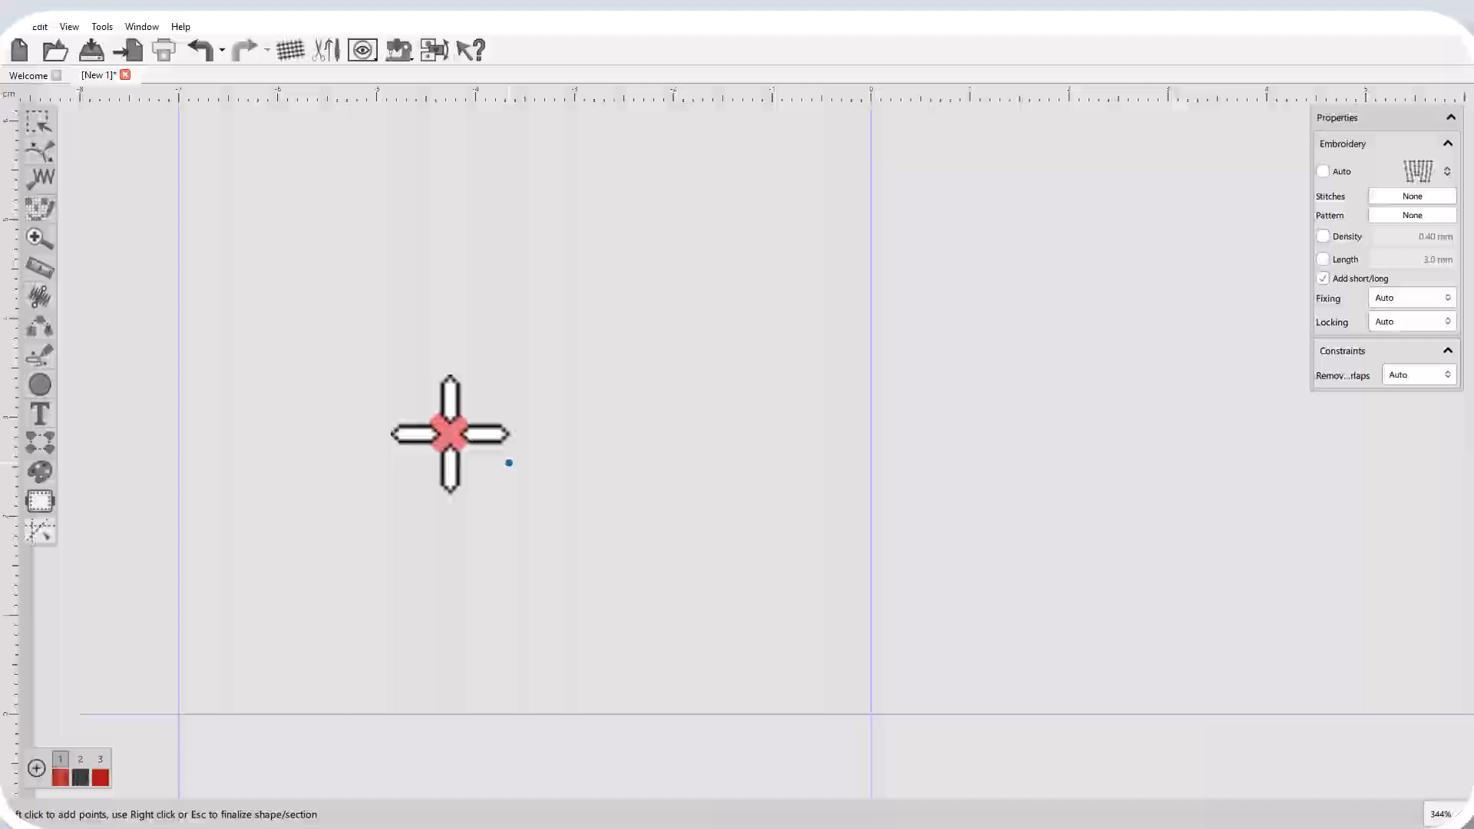
Step: With Pair-point digitize and the multi-row stitch type, draw a three-pair hourglass shape about 31 mm wide and 23 mm high
key("F8")
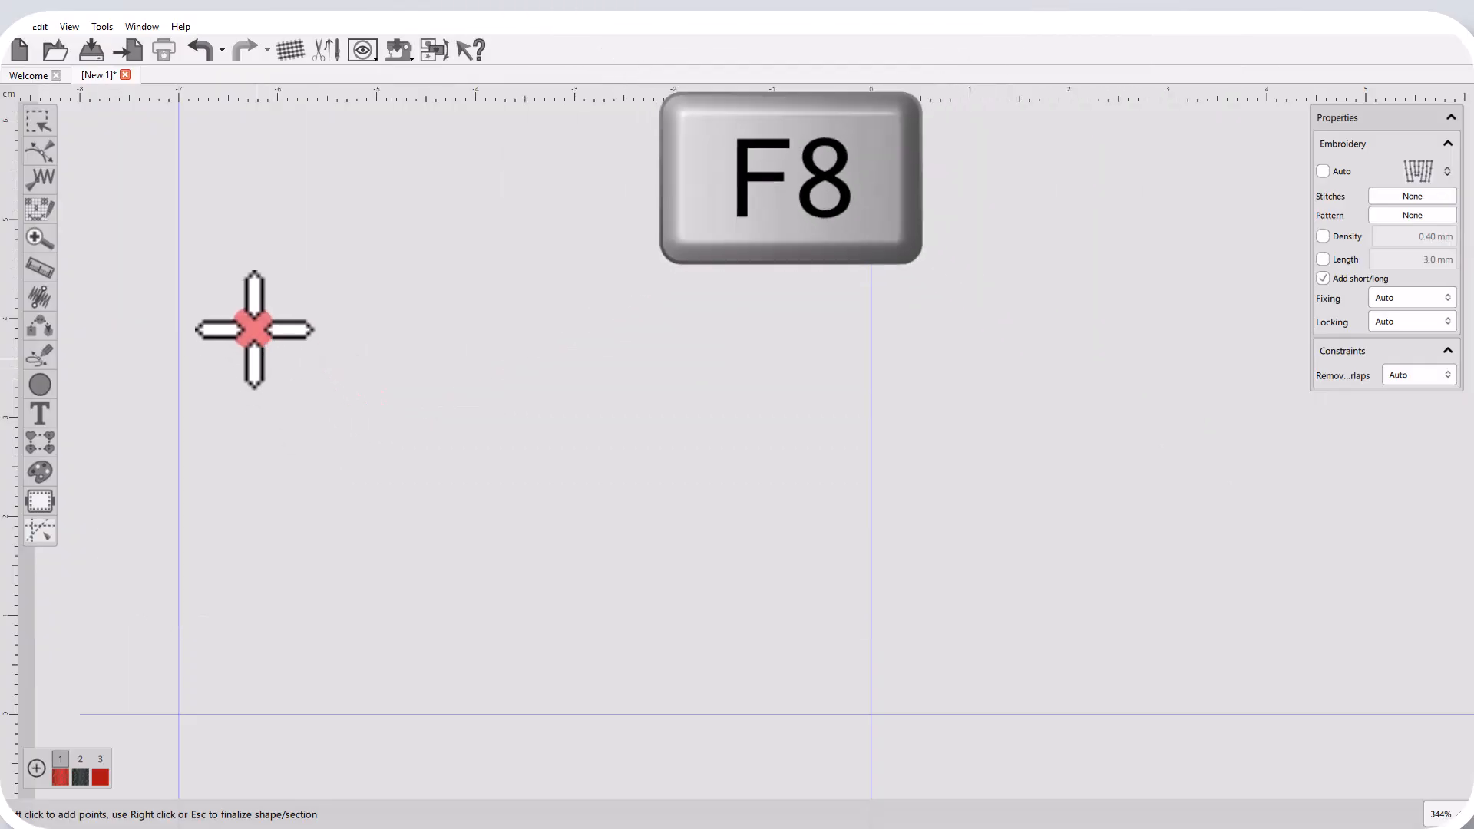
left_click(304, 225)
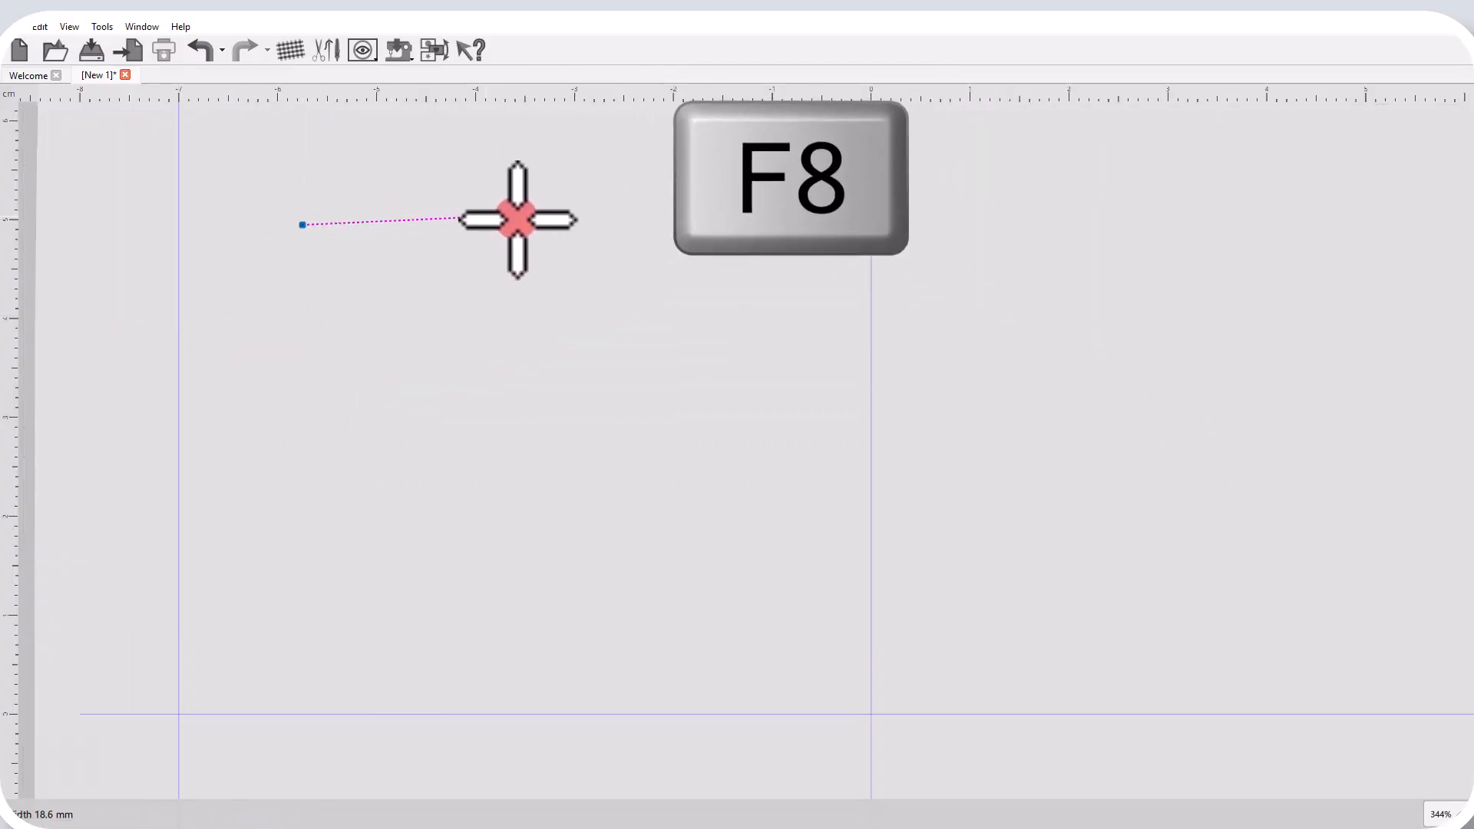
left_click(483, 220)
left_click(344, 329)
left_click(468, 327)
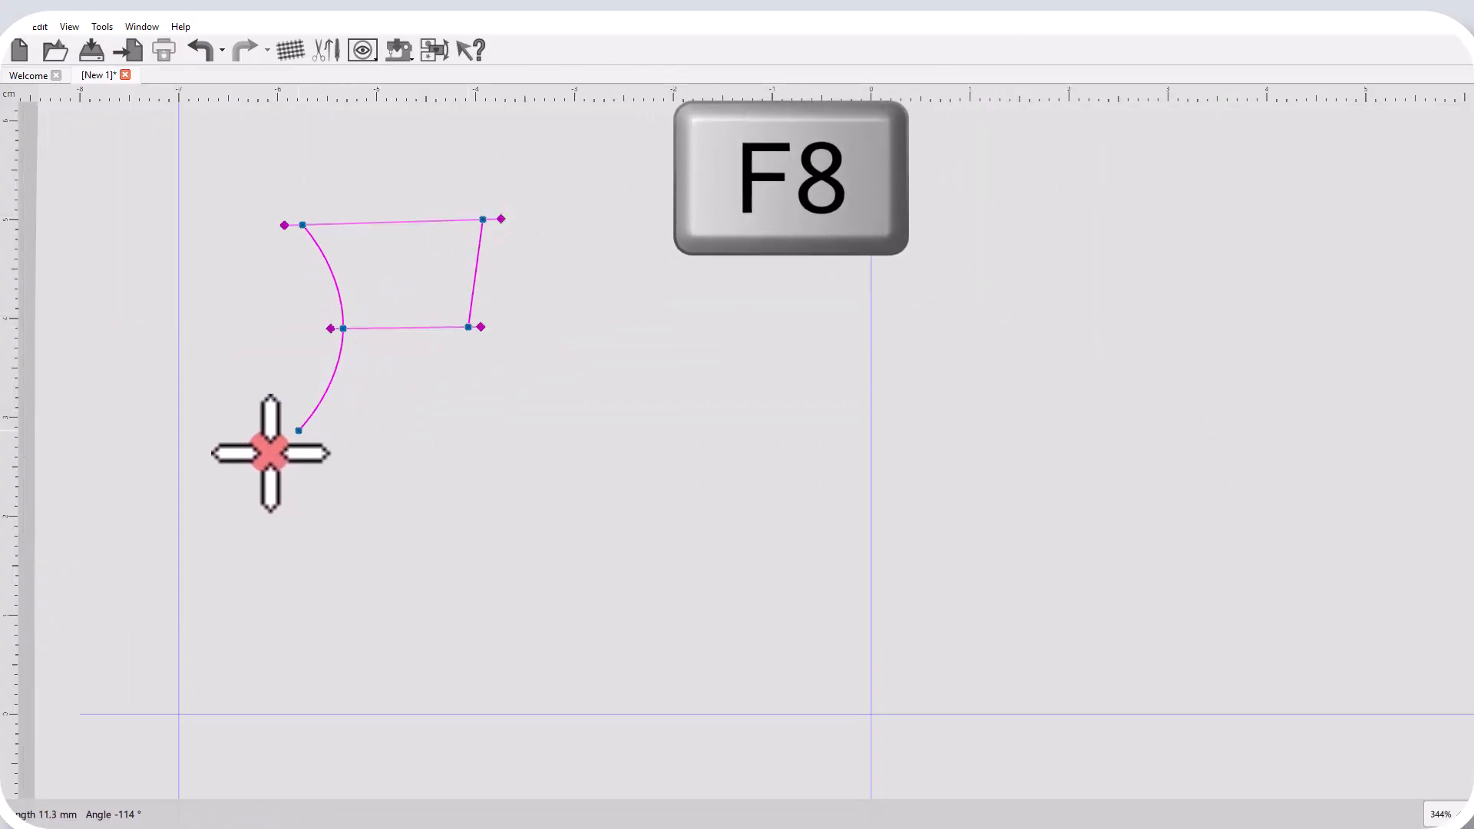
left_click(253, 449)
left_click(565, 445)
right_click(565, 461)
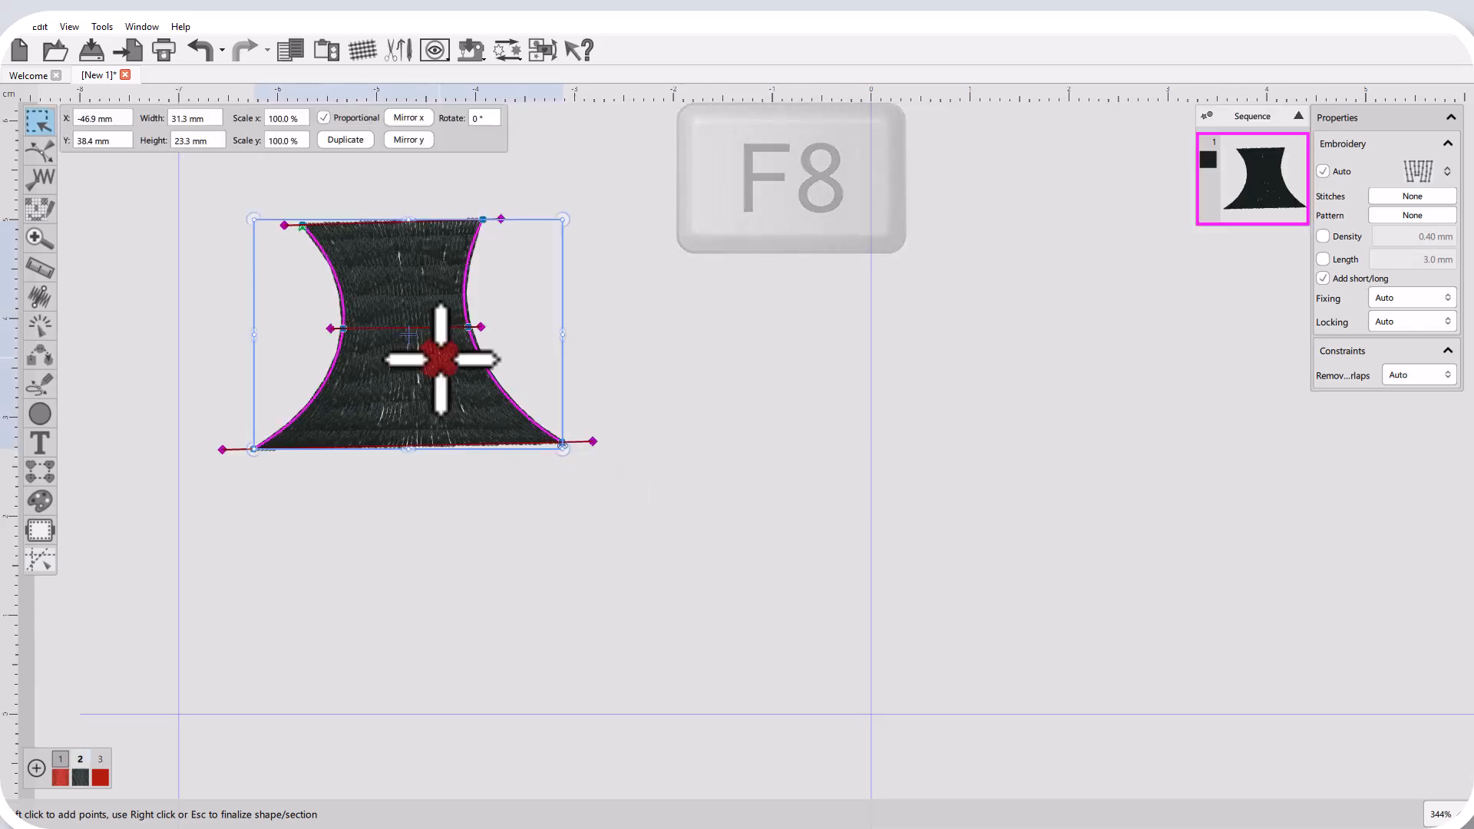
left_click(665, 353)
scroll(418, 292, "up", 4)
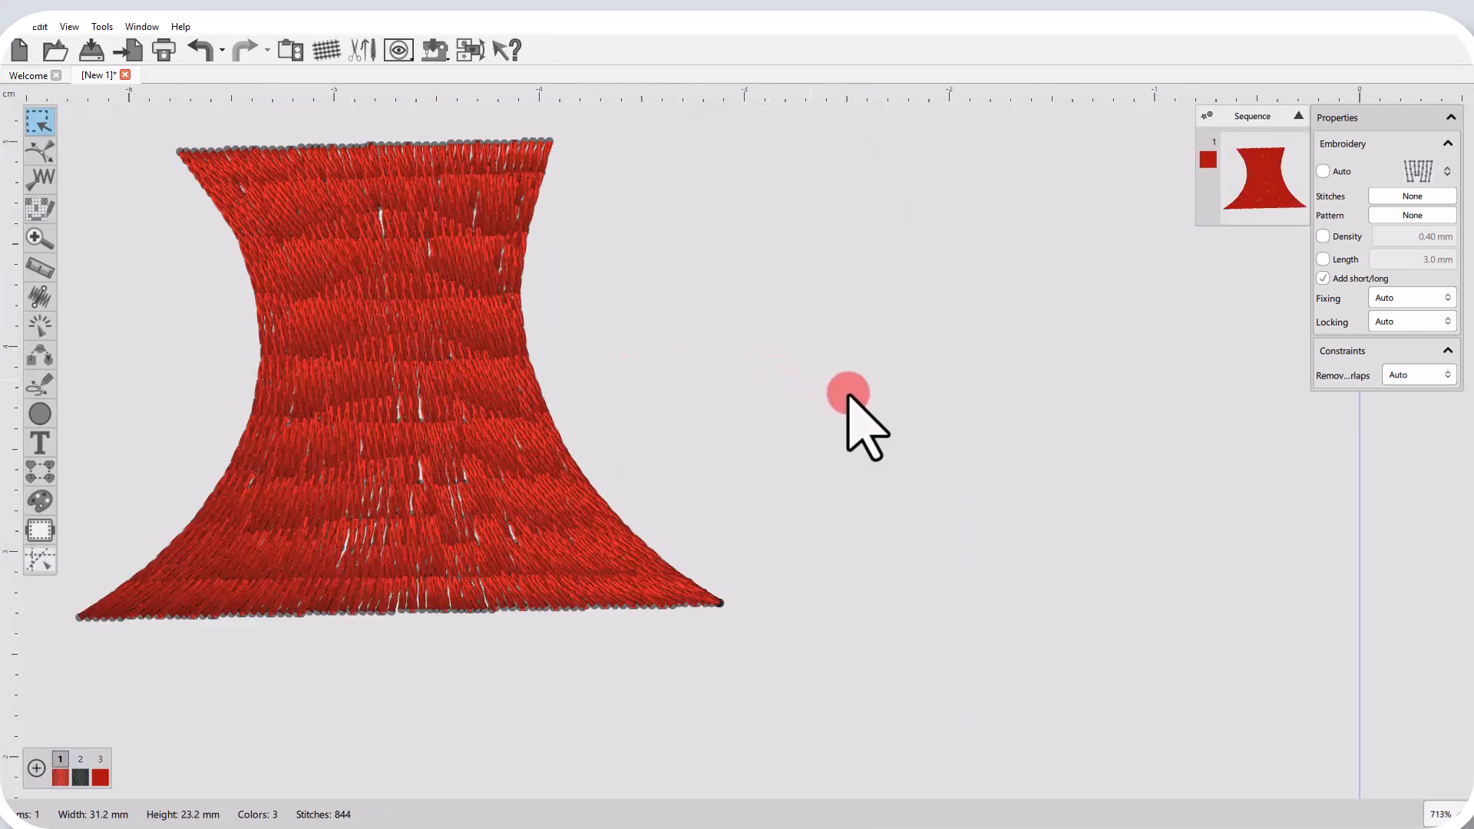
Step: With Outline digitize and the multi-row stitch type, draw a closed six-point pear shape about 14 mm wide and 18 mm high
key("shift+F8")
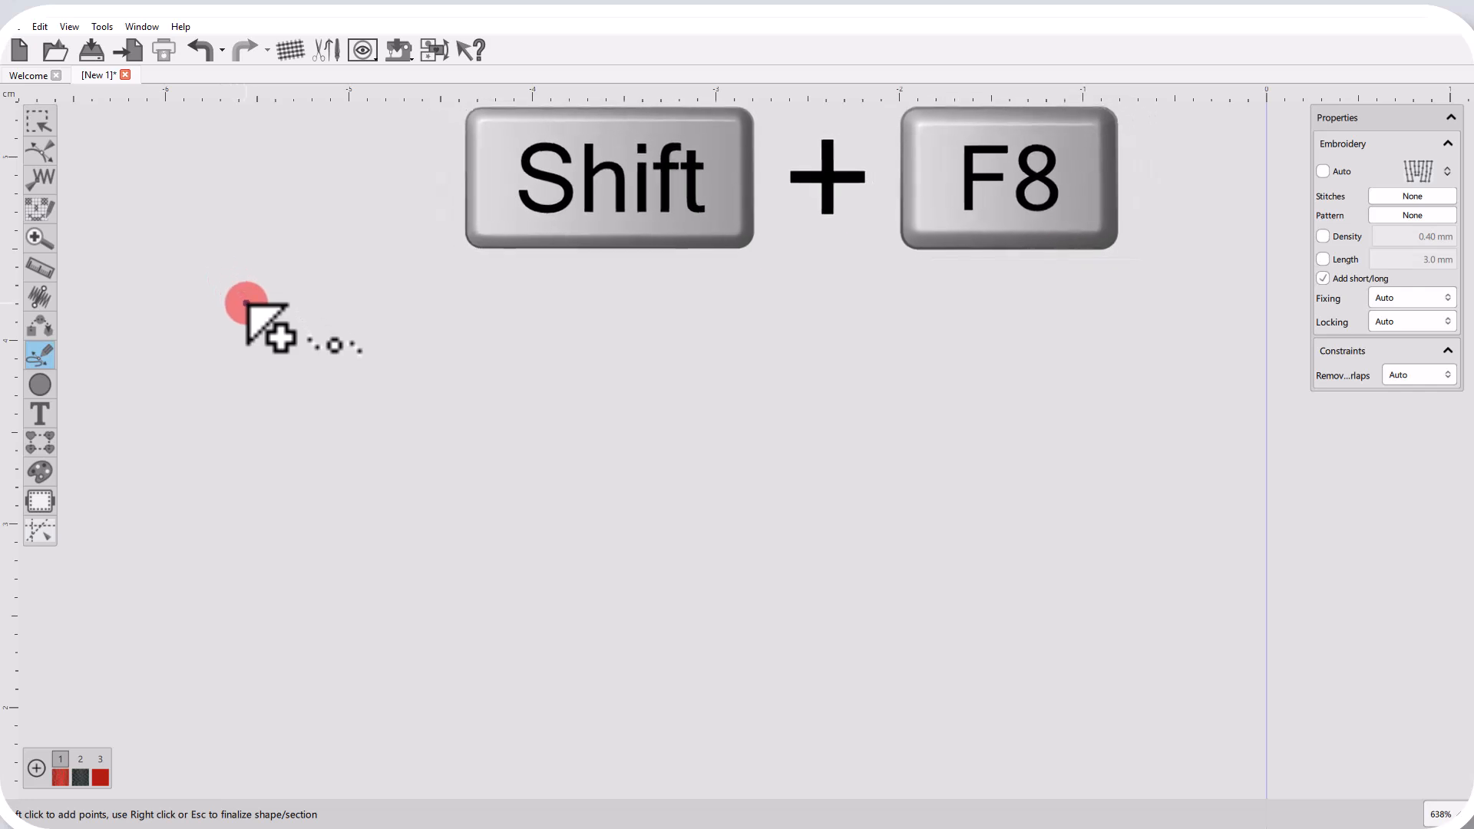
left_click(246, 303)
left_click(285, 169)
left_click(364, 303)
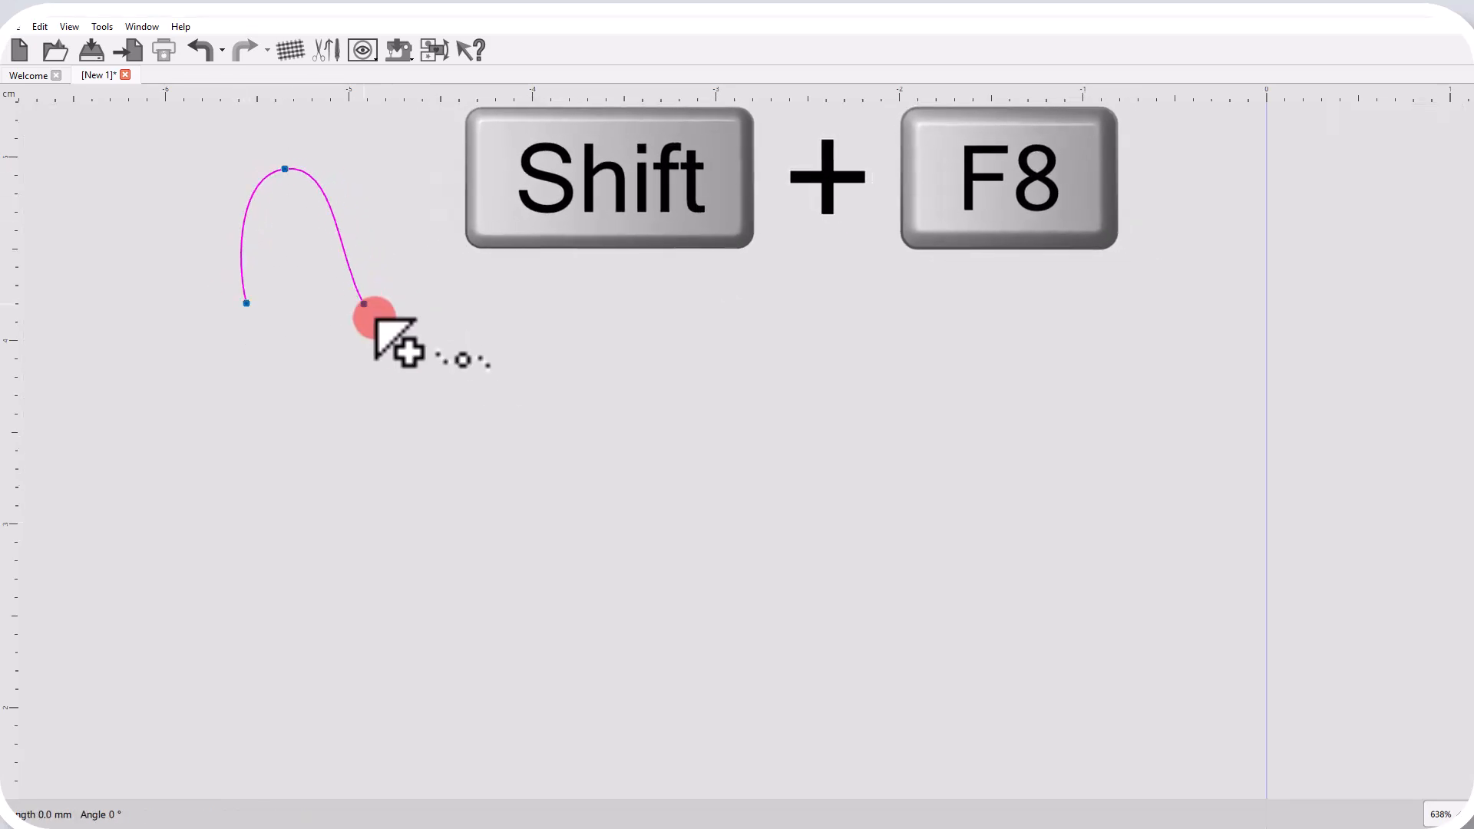
left_click(434, 401)
left_click(333, 501)
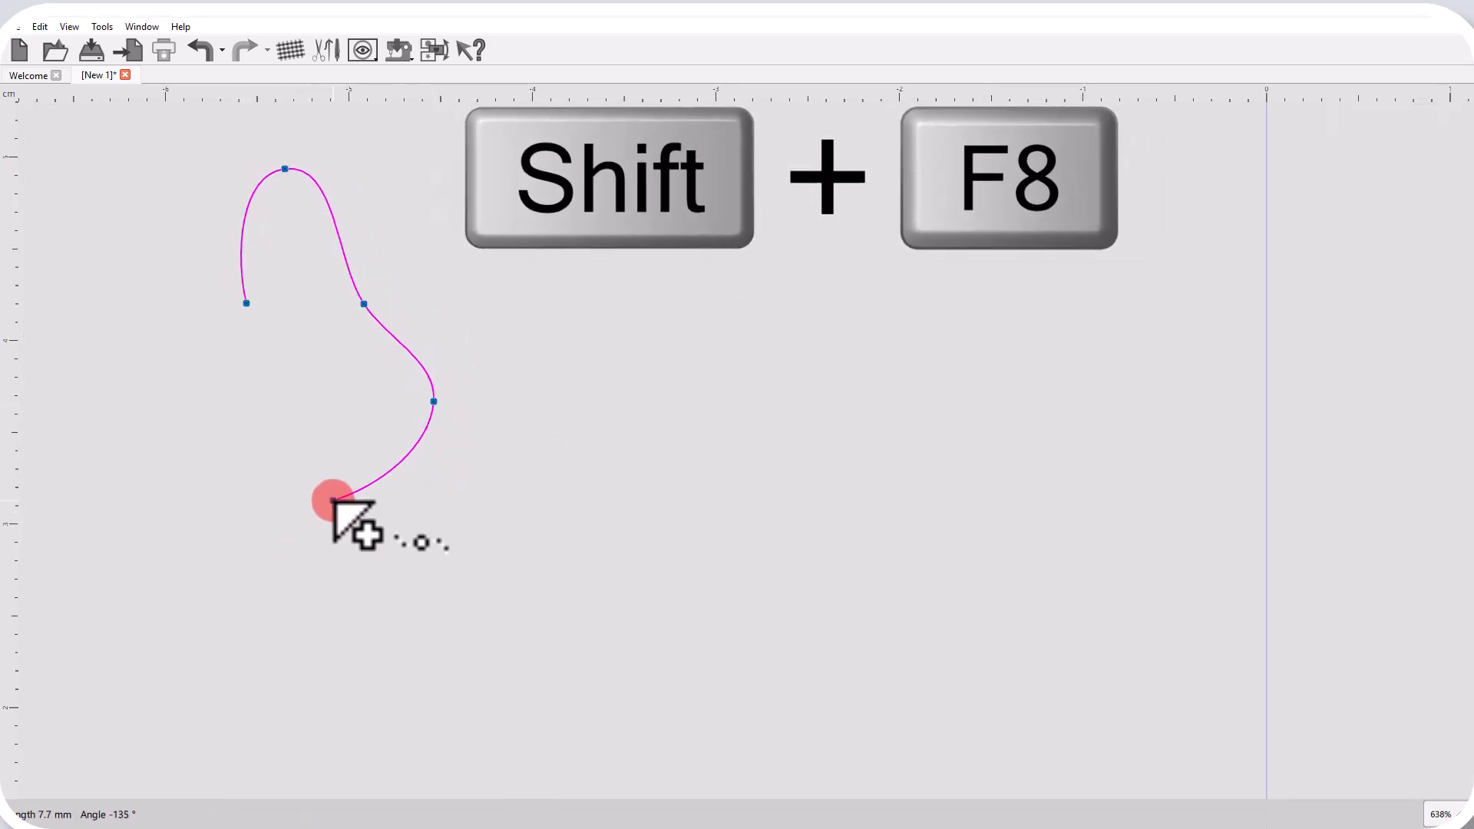
left_click(184, 418)
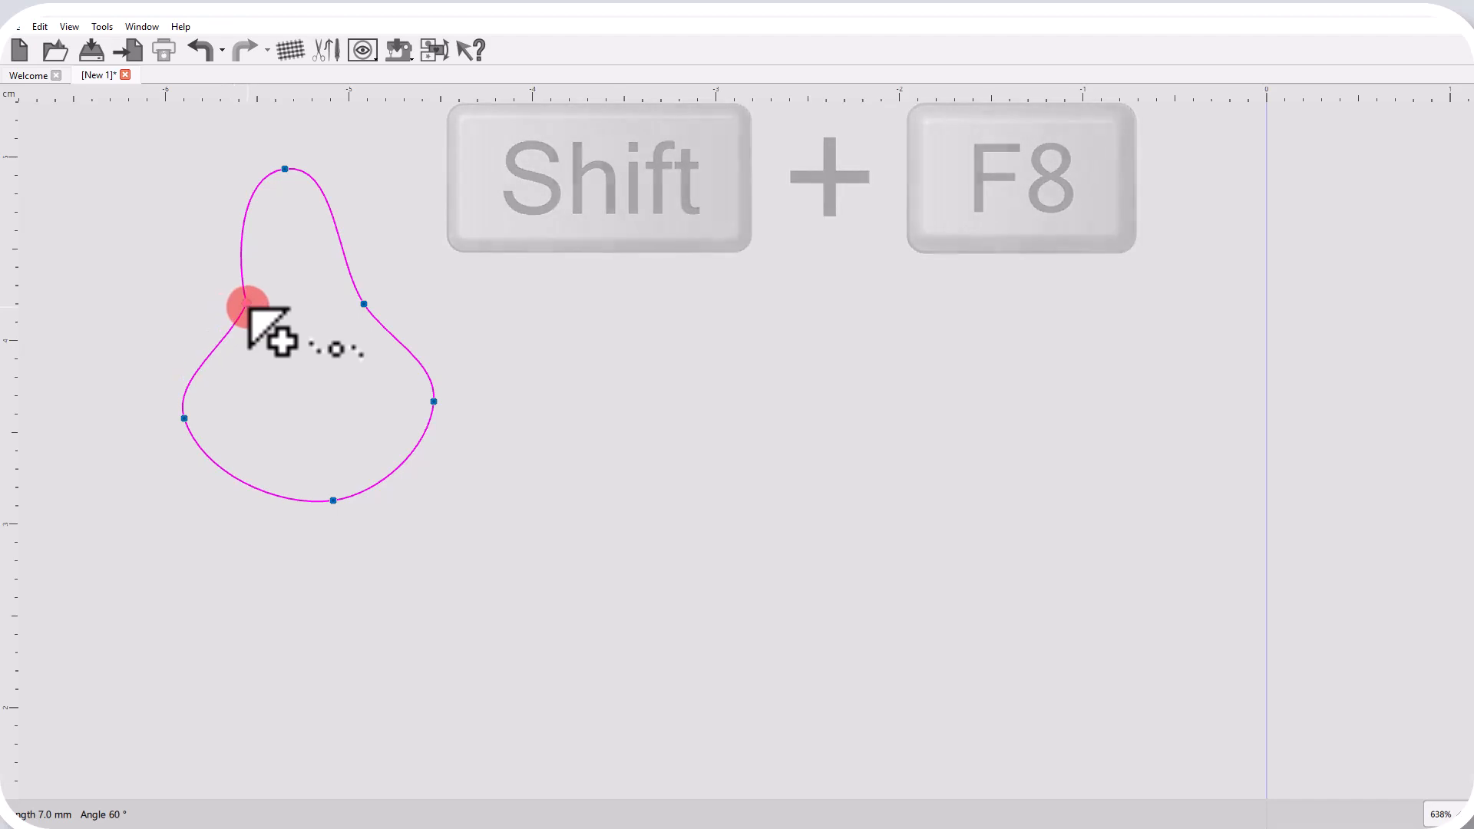
left_click(246, 303)
left_click(627, 508)
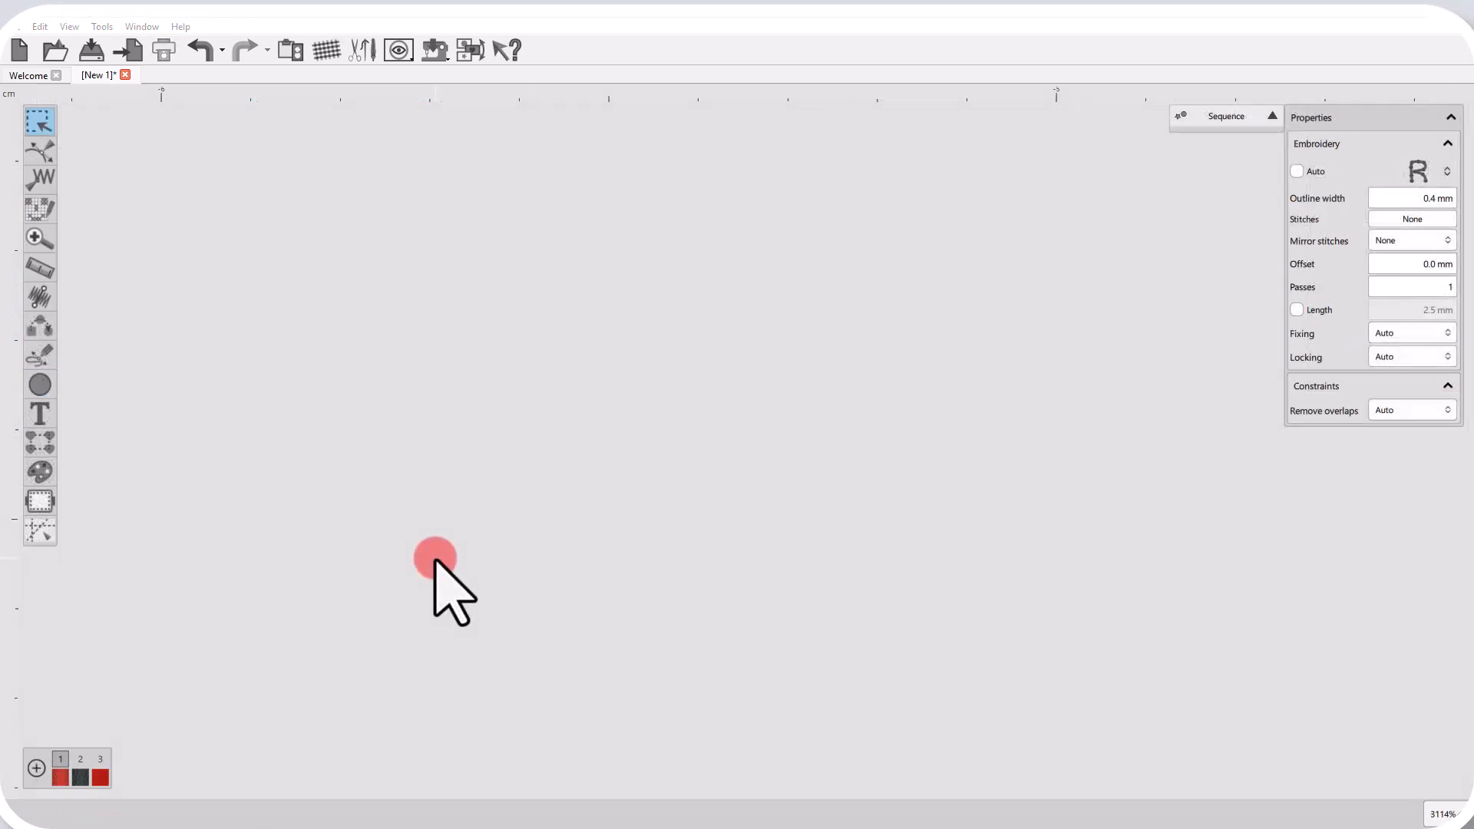
Step: With Outline digitize and manual stitches, draw an open eight-point zigzag line about 3.1 mm wide and 0.5 mm high and finish digitizing
key("F2")
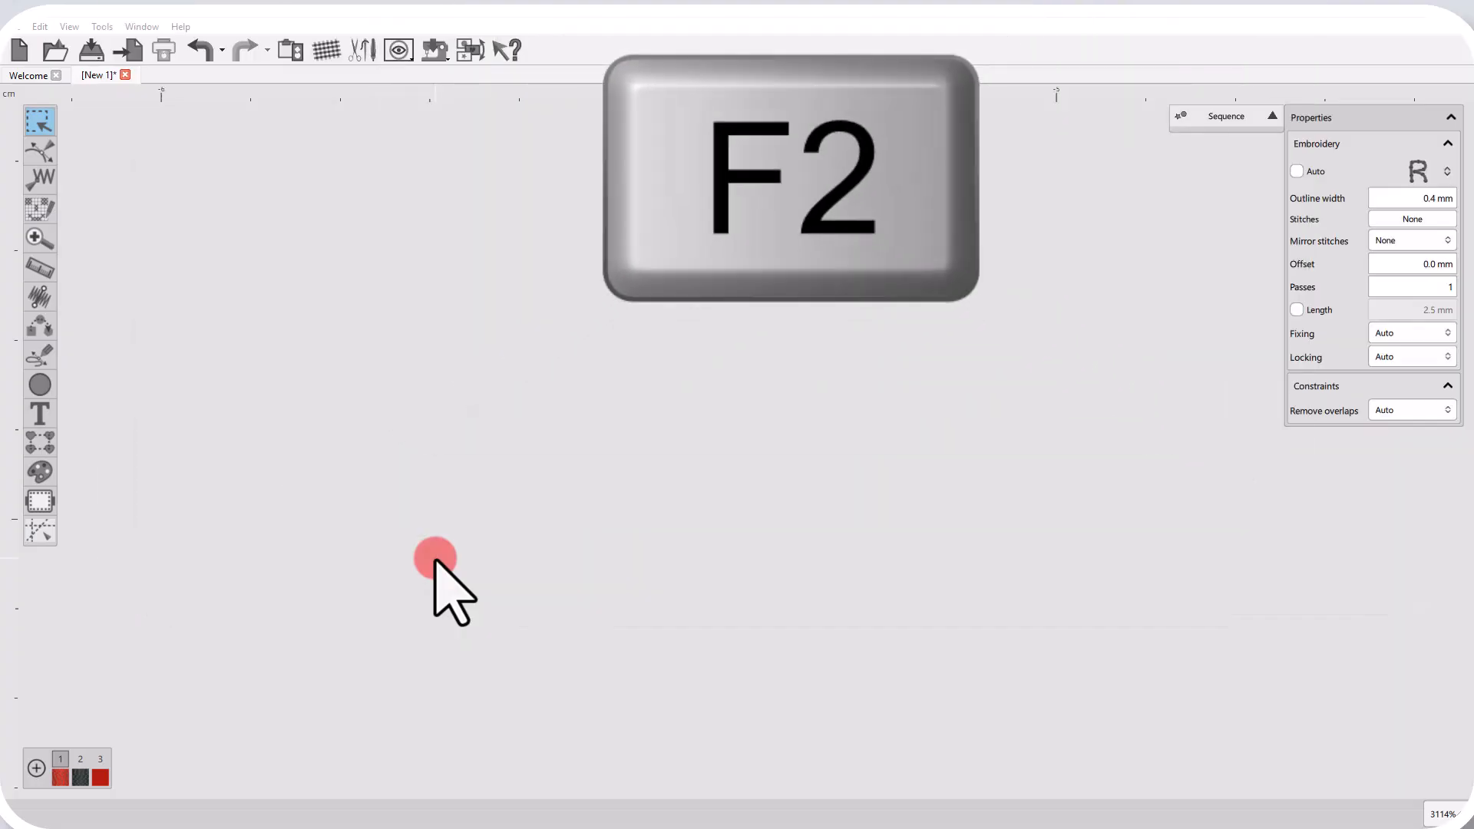
key("F2")
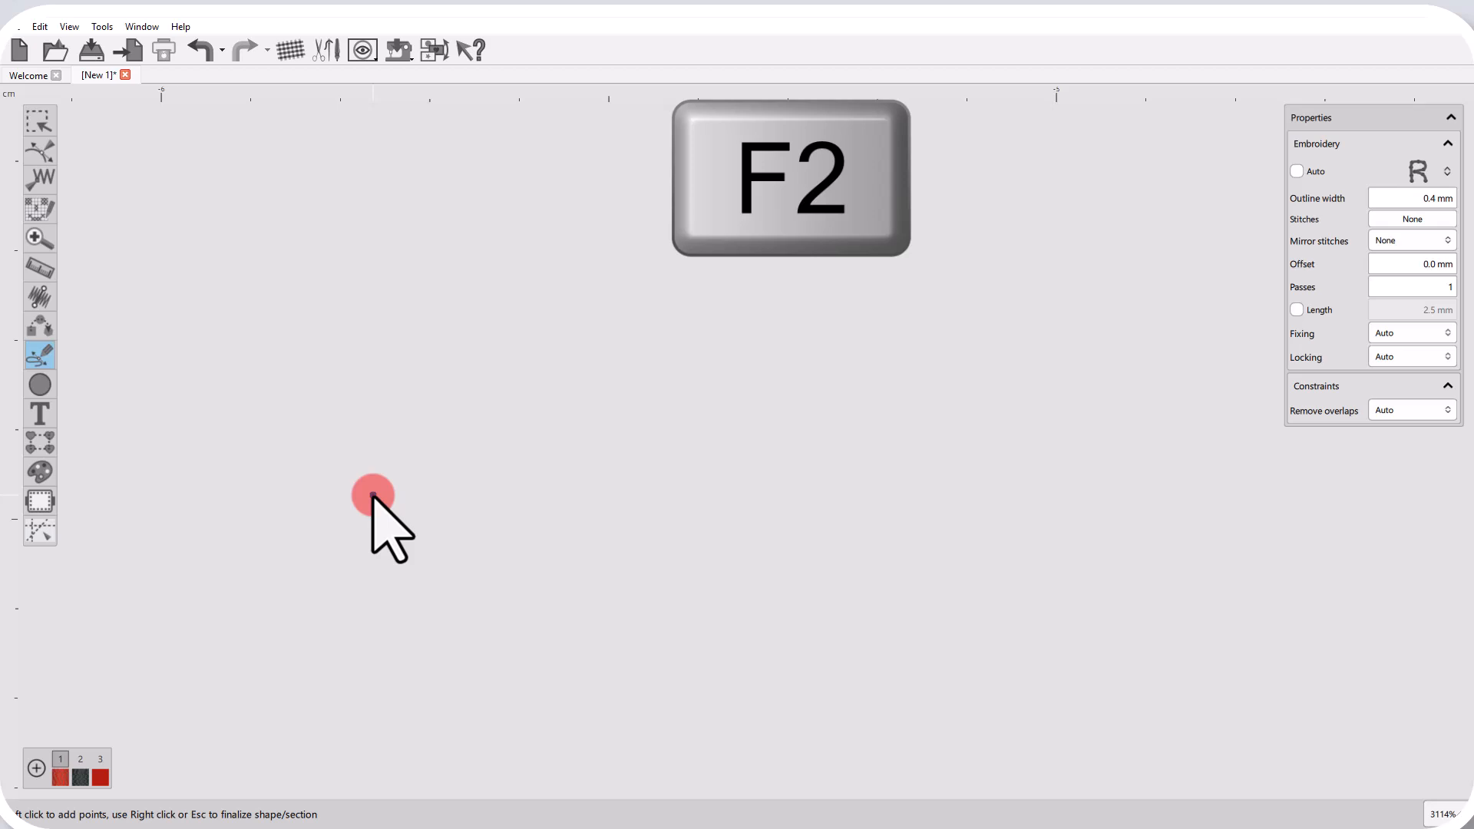
left_click(319, 464)
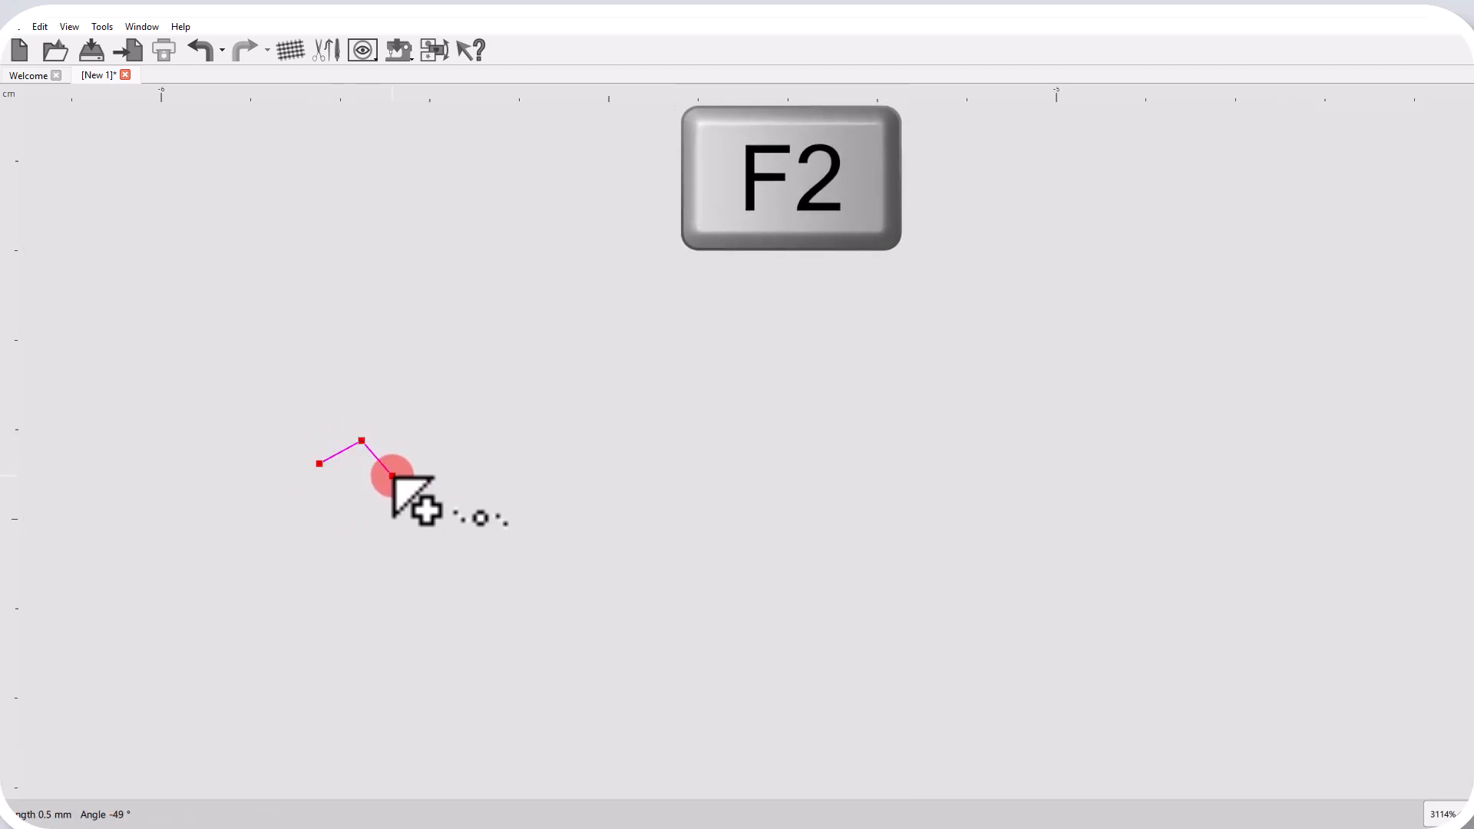
left_click(436, 440)
left_click(513, 446)
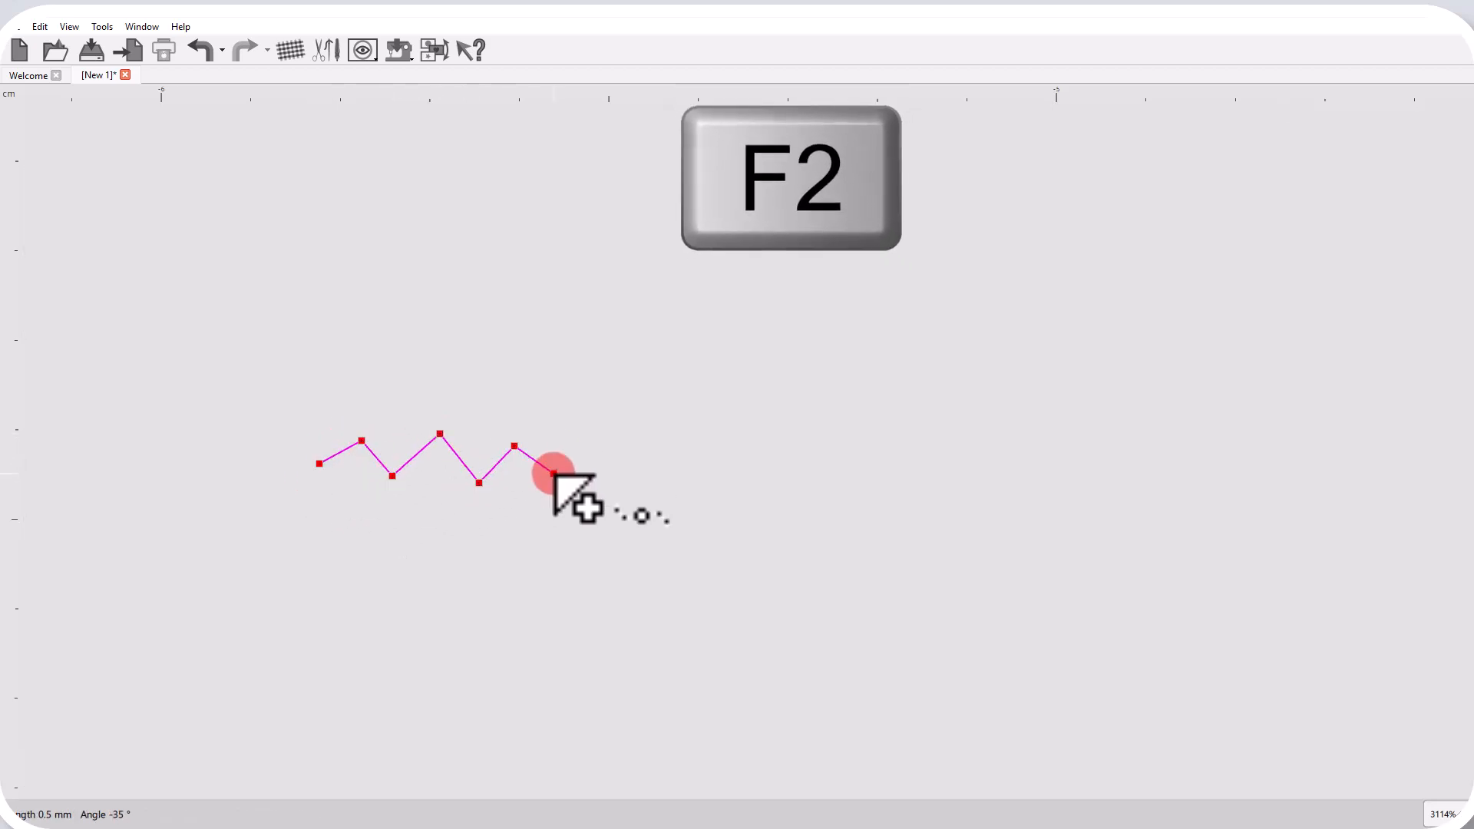
left_click(591, 457)
right_click(690, 508)
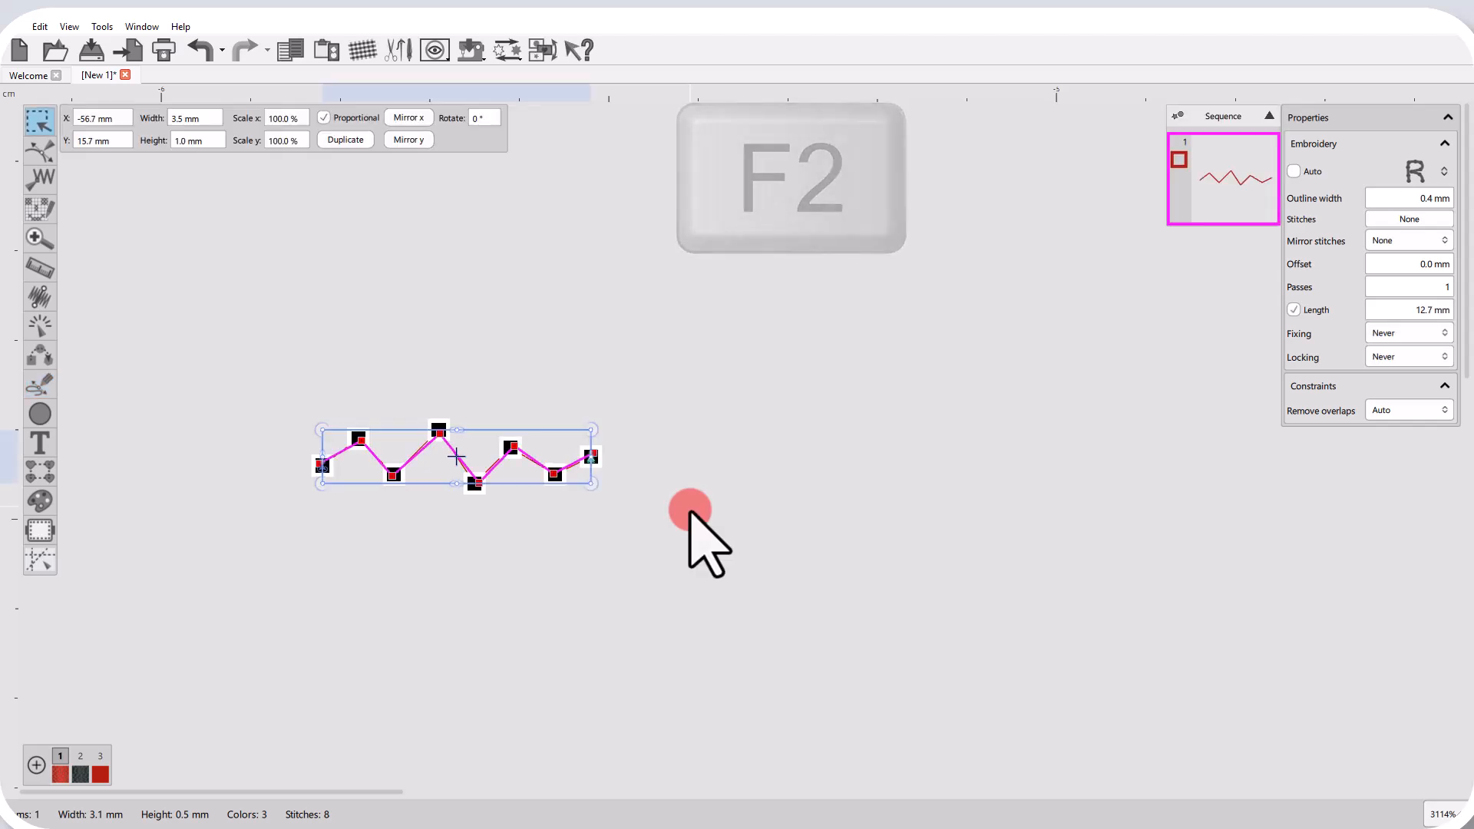
scroll(401, 494, "up", 5)
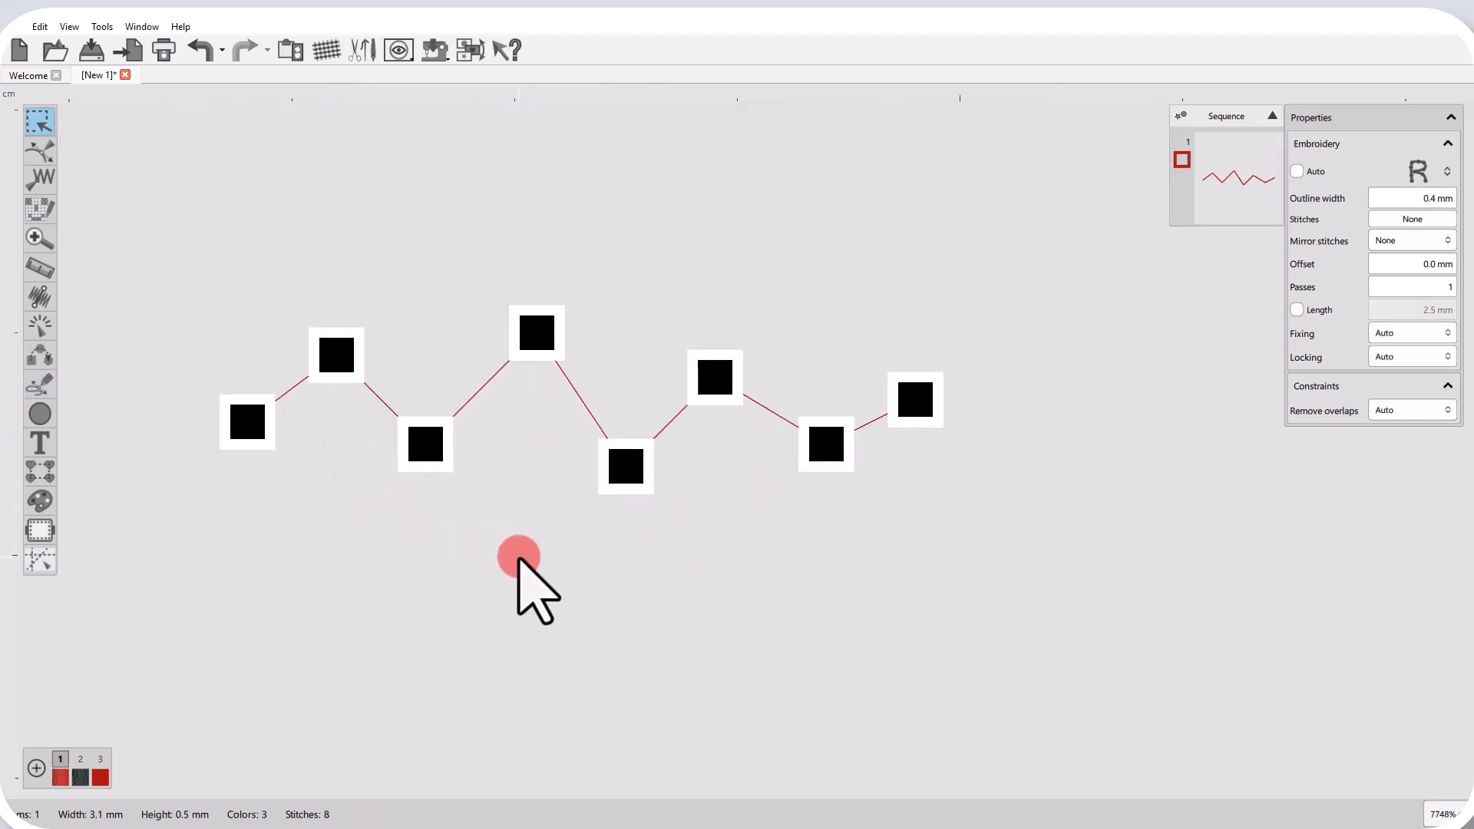